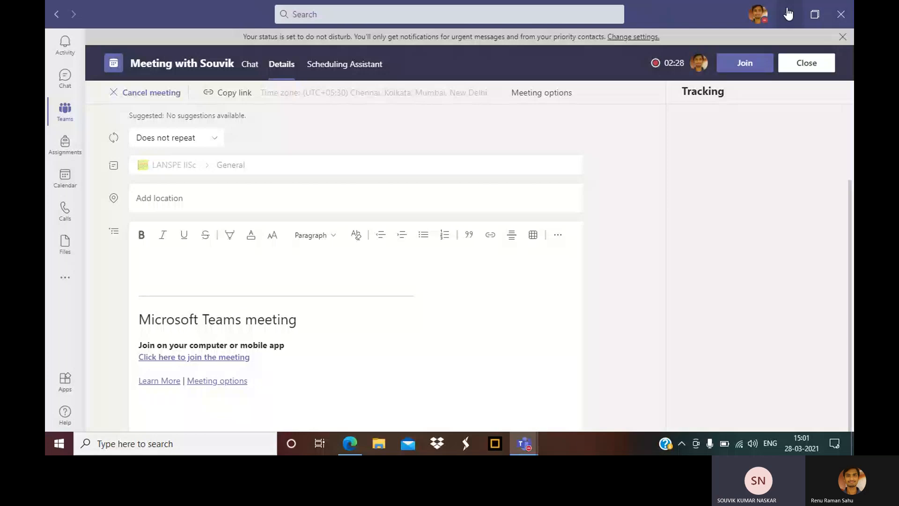
- Switch from the Teams meeting windows to Ansys Lumerical Finite Difference IDE
{"action": "left_click", "coordinate": [789, 14]}
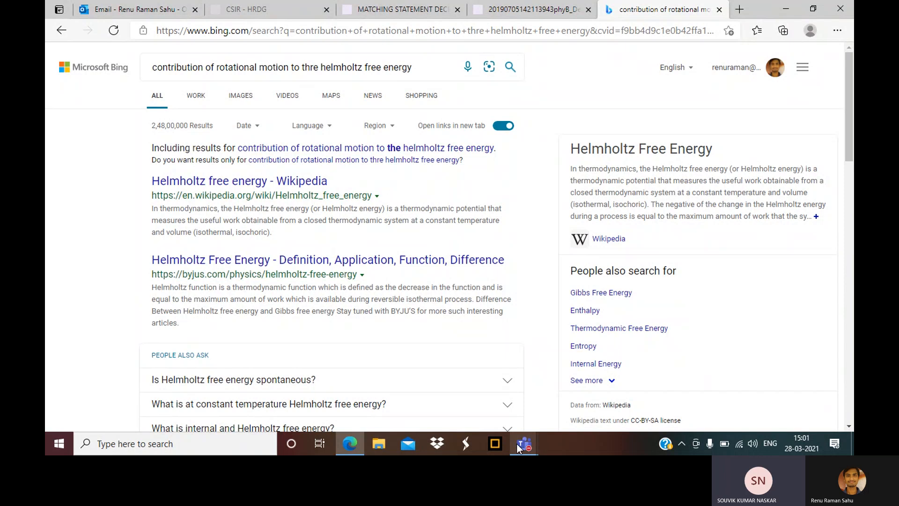
{"action": "mouse_move", "coordinate": [516, 443]}
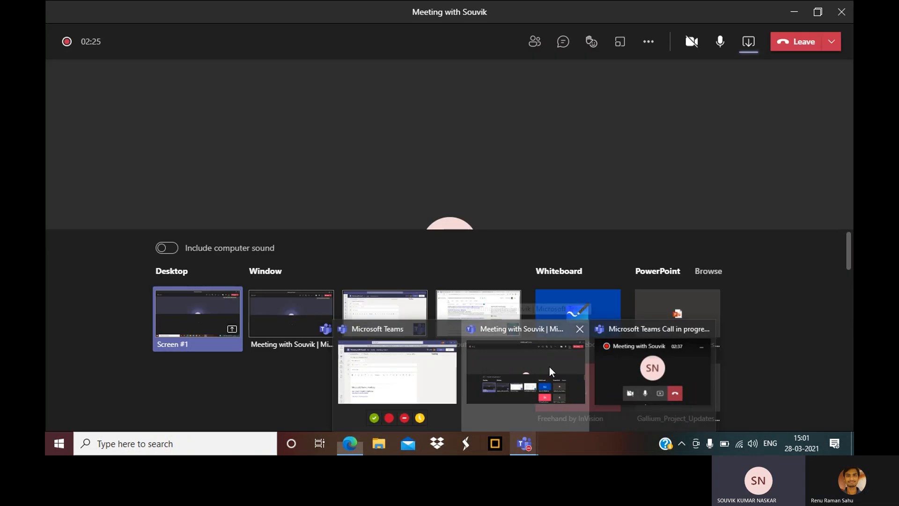
{"action": "left_click", "coordinate": [549, 367]}
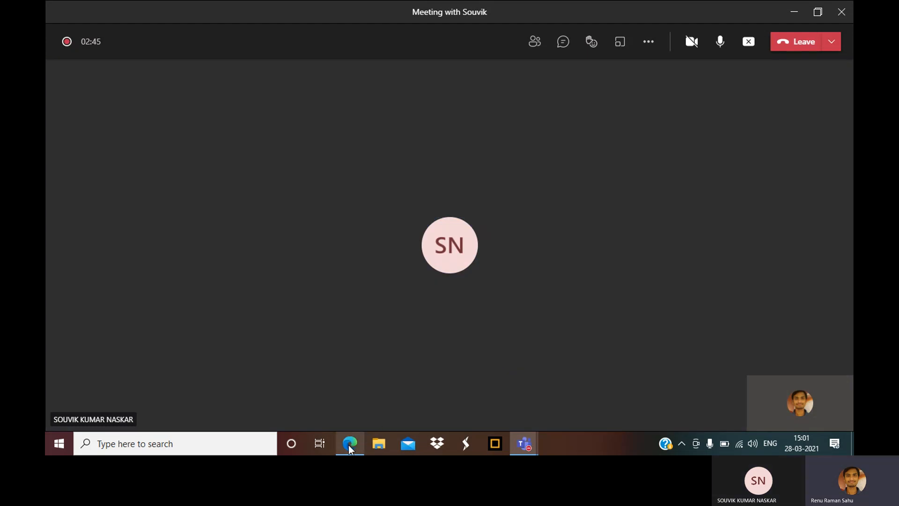
{"action": "mouse_move", "coordinate": [349, 445]}
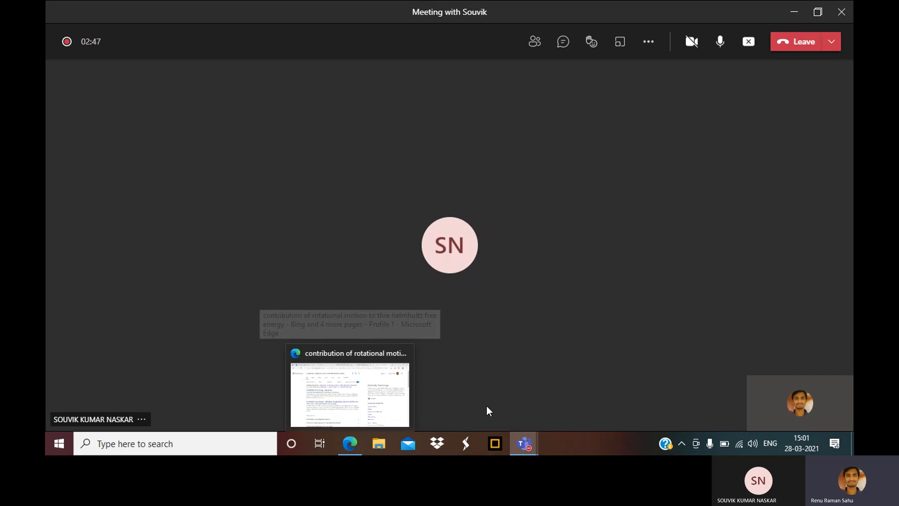
{"action": "left_click", "coordinate": [496, 449]}
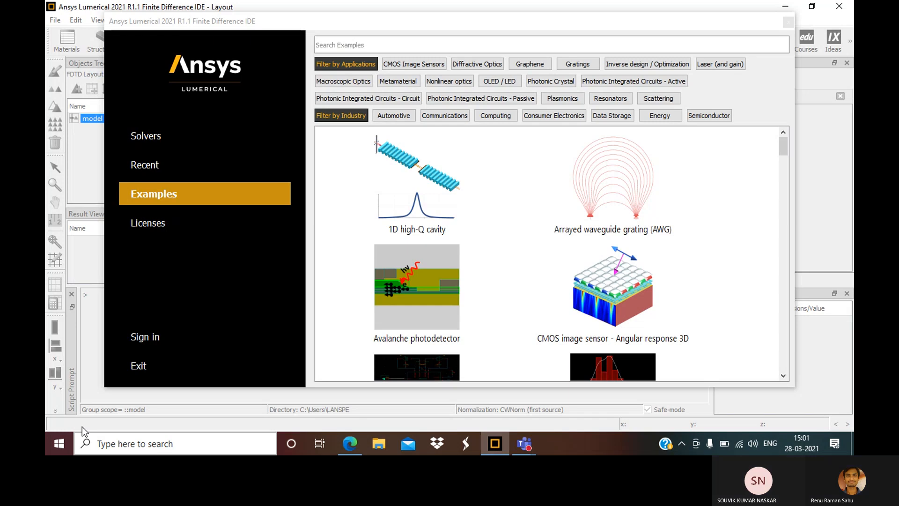
{"action": "mouse_move", "coordinate": [254, 167]}
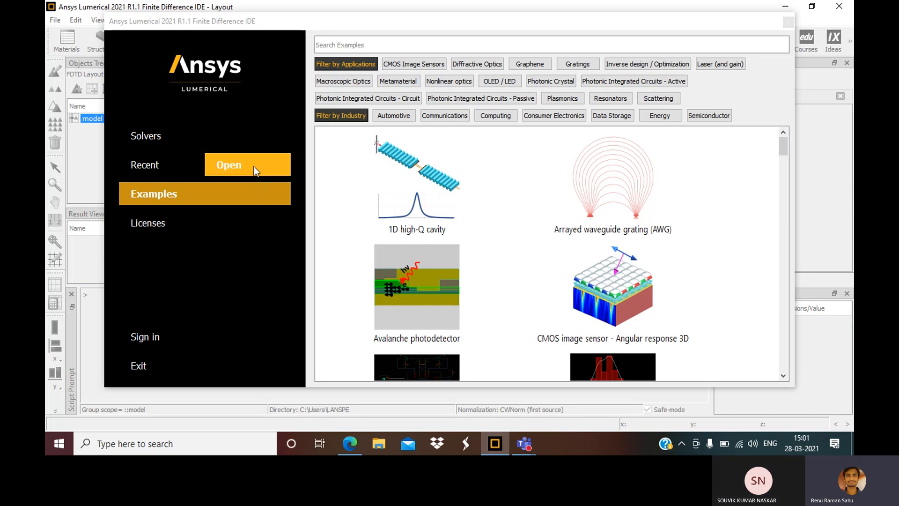
{"action": "left_click", "coordinate": [248, 165]}
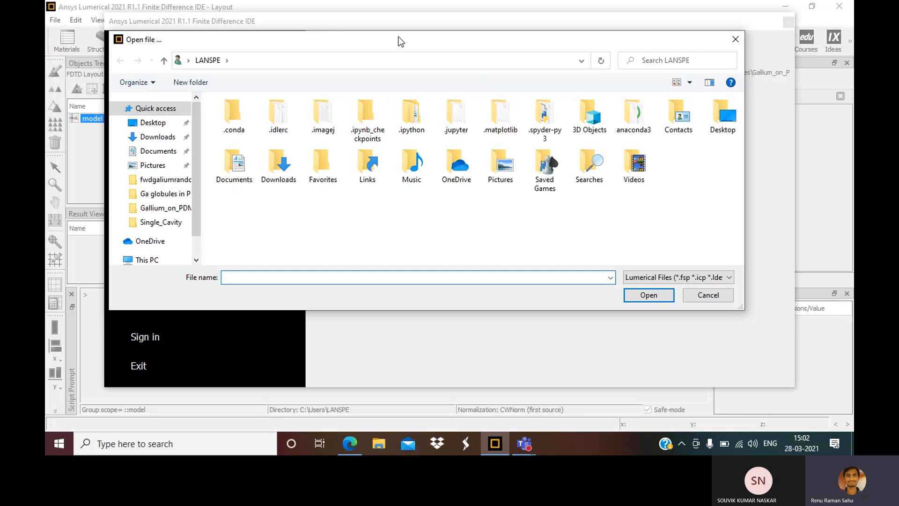
{"action": "left_click", "coordinate": [736, 40]}
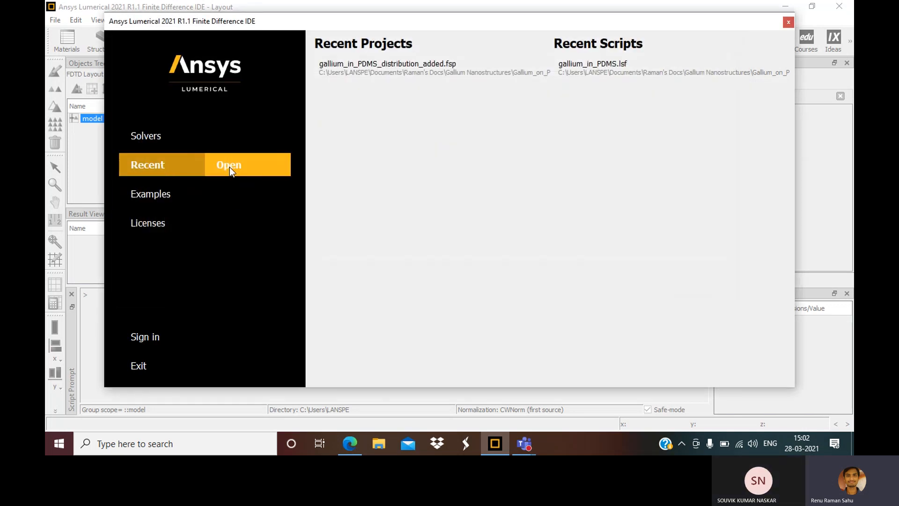
{"action": "left_click", "coordinate": [230, 167]}
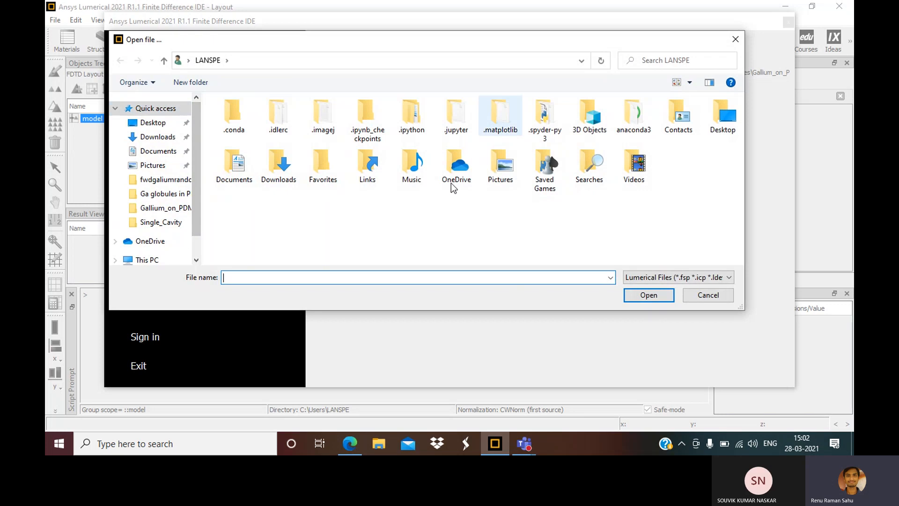
{"action": "left_click", "coordinate": [697, 298]}
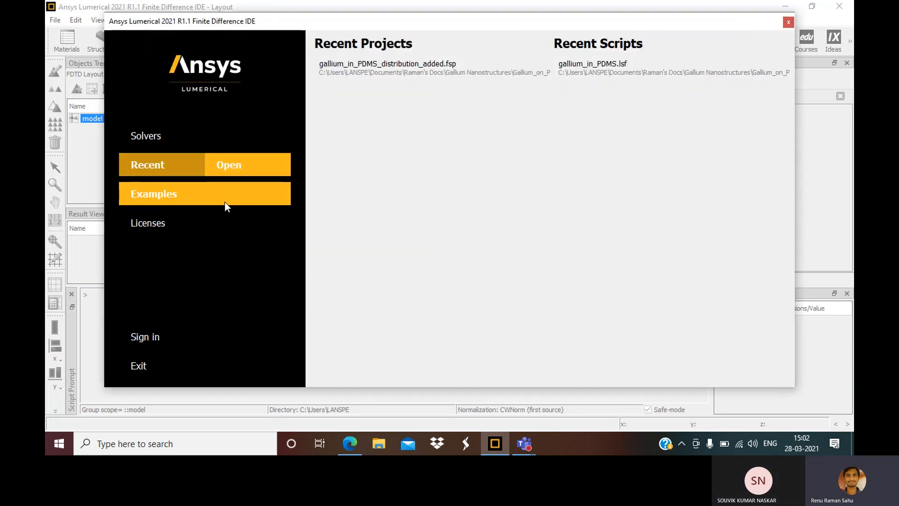
- Look at the built-in examples and close the start window to reach the empty layout
{"action": "left_click", "coordinate": [226, 196]}
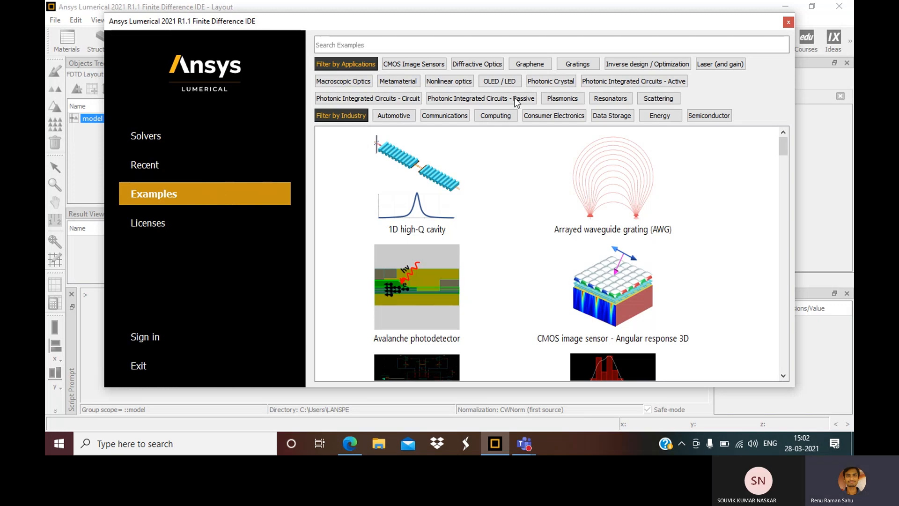
{"action": "left_click", "coordinate": [788, 23]}
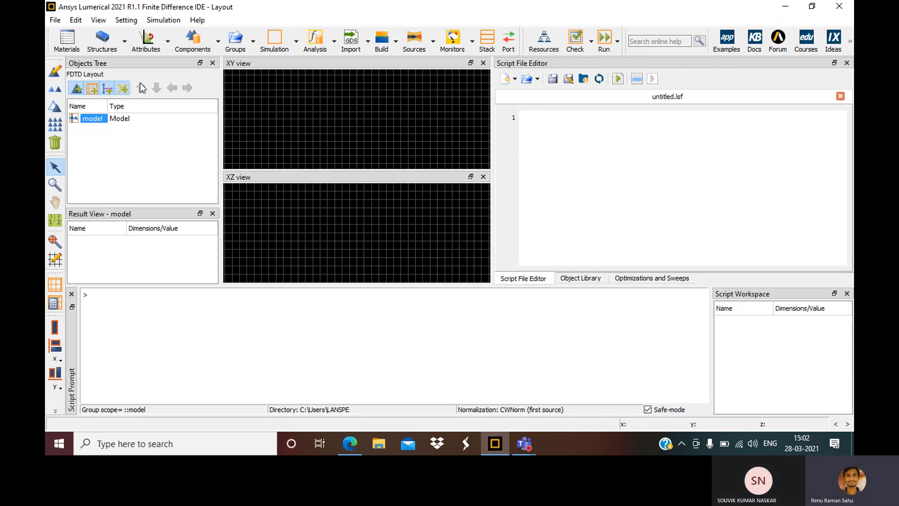
- Show the Perspective and YZ views, and widen the view area by narrowing the Script File Editor
{"action": "left_click", "coordinate": [103, 21]}
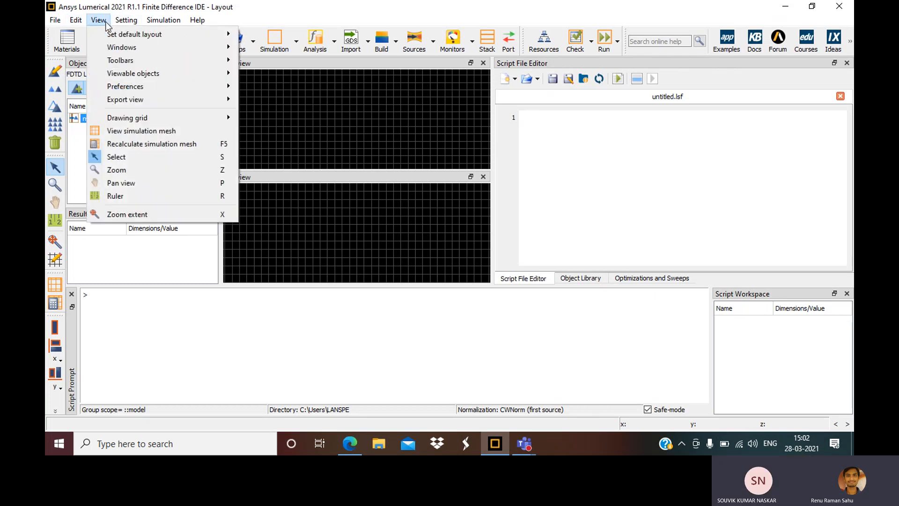
{"action": "mouse_move", "coordinate": [181, 48]}
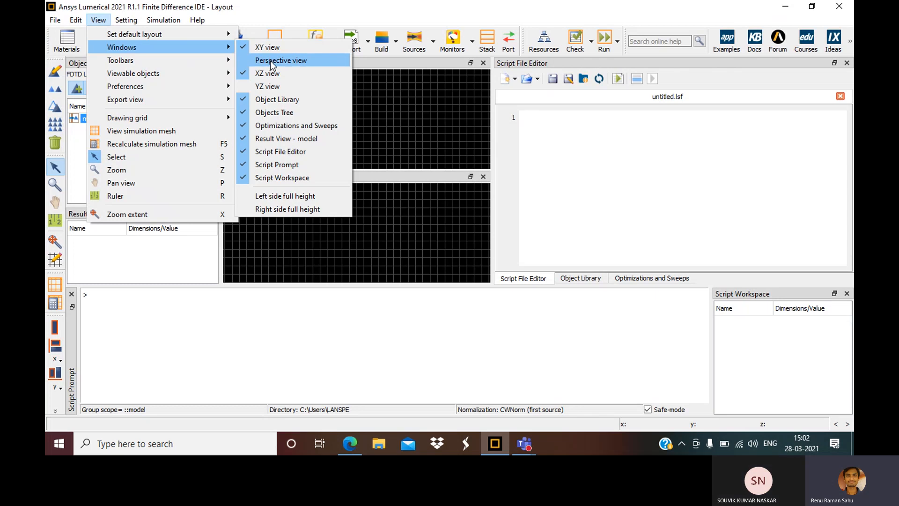
{"action": "left_click", "coordinate": [272, 61]}
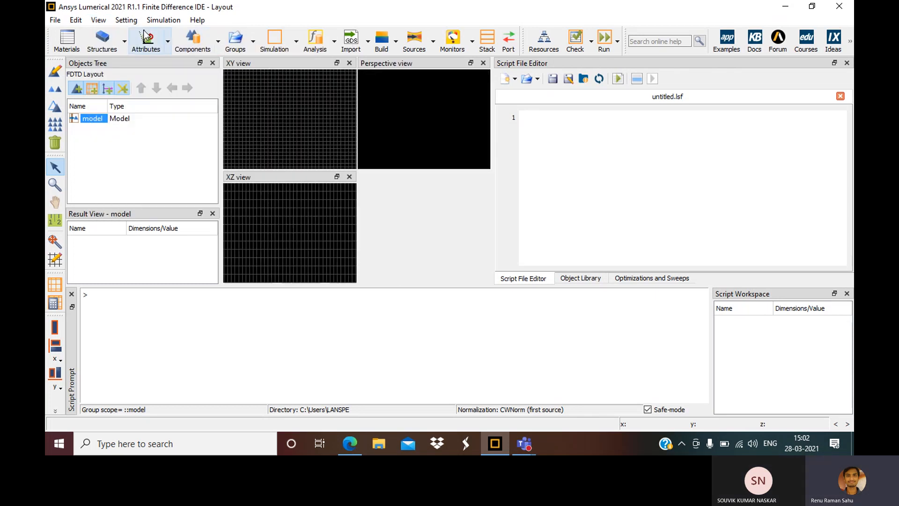
{"action": "left_click", "coordinate": [97, 20]}
{"action": "mouse_move", "coordinate": [118, 48]}
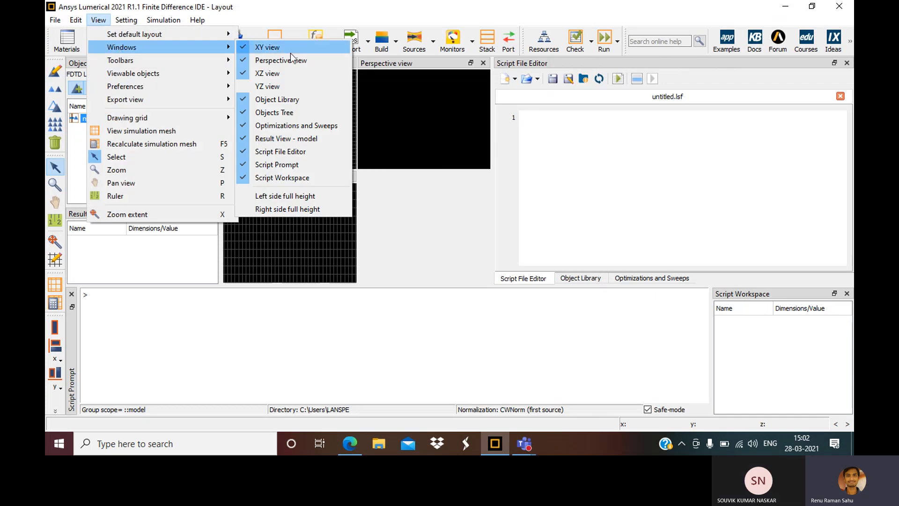
{"action": "left_click", "coordinate": [279, 85]}
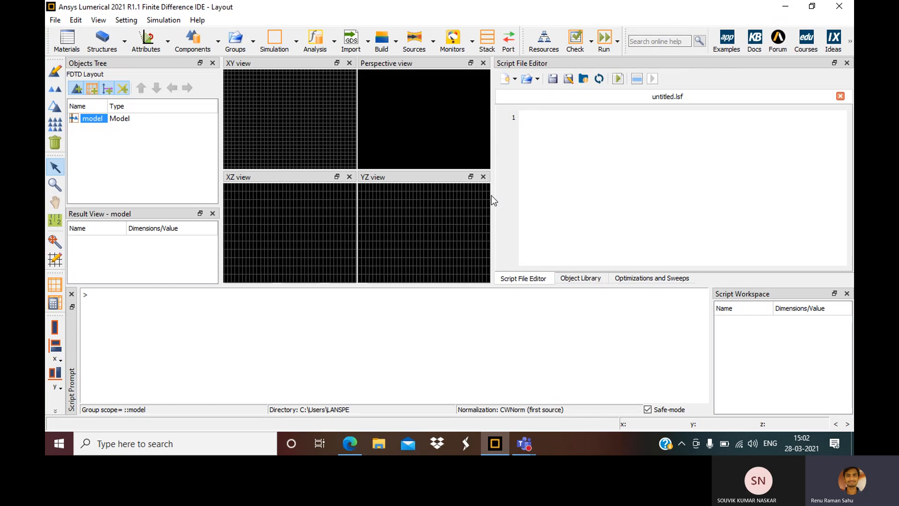
{"action": "left_click_drag", "start_coordinate": [491, 194], "coordinate": [727, 178]}
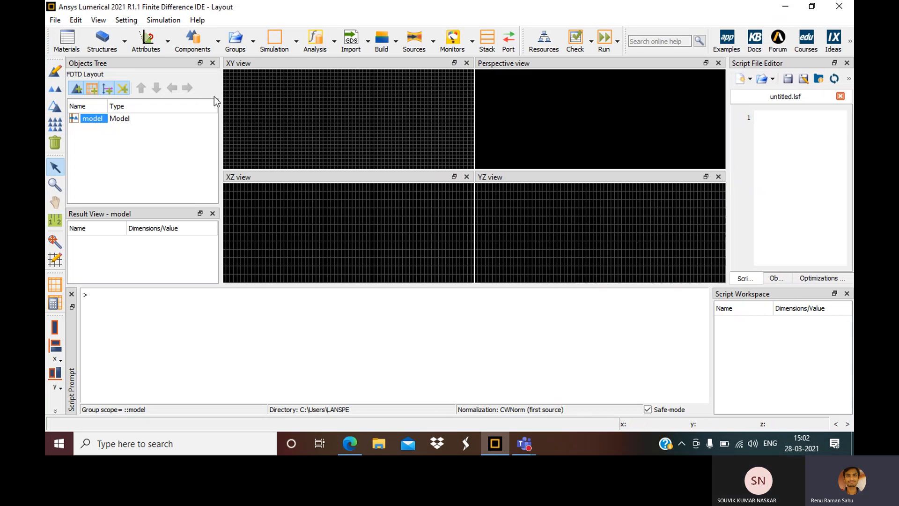
- Add a rectangle structure and stretch it in the XY view to about 2.34 by 1.41 µm
{"action": "left_click", "coordinate": [115, 47]}
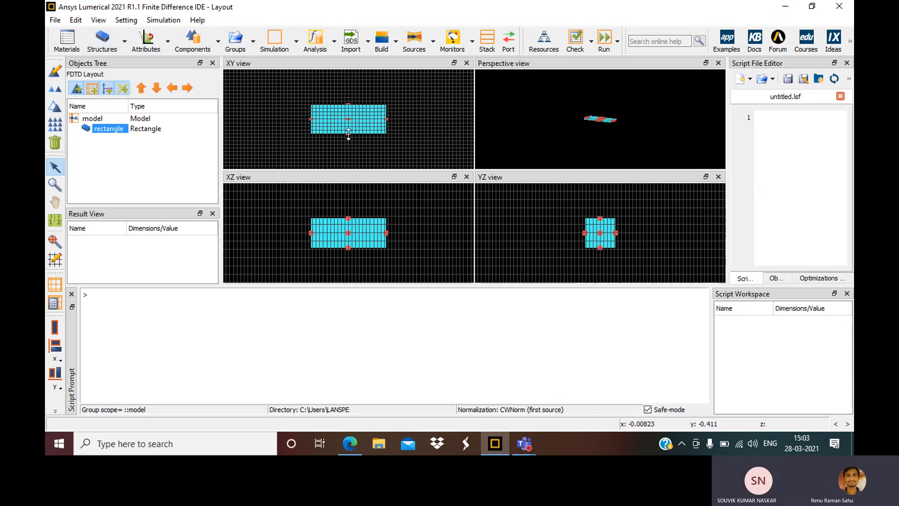
{"action": "left_click_drag", "start_coordinate": [348, 133], "coordinate": [349, 155]}
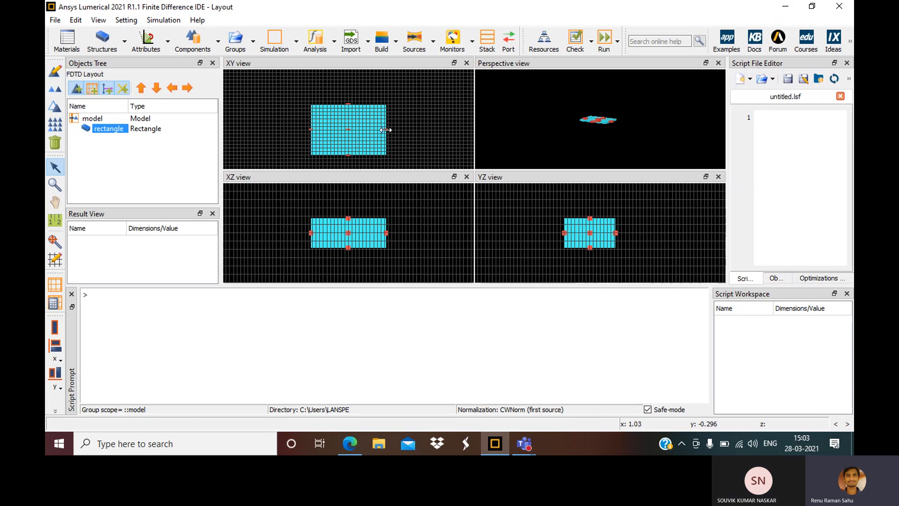
{"action": "left_click_drag", "start_coordinate": [385, 130], "coordinate": [395, 130]}
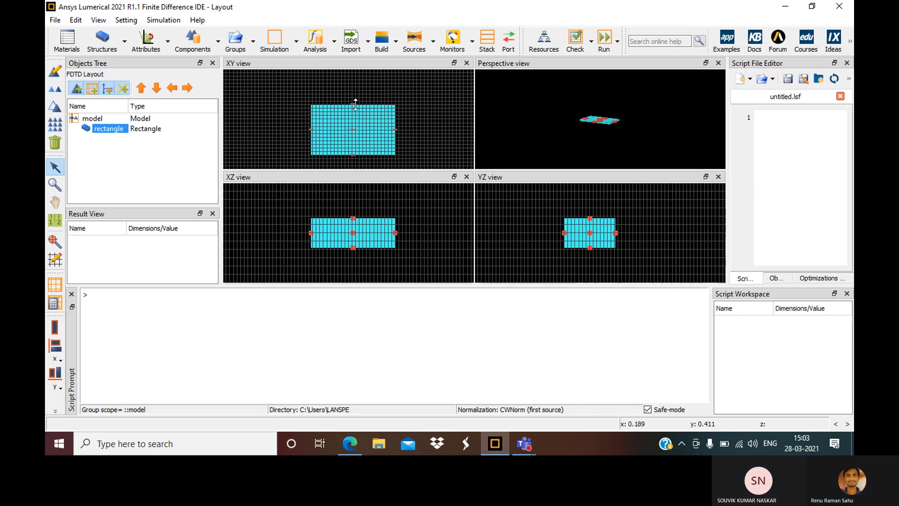
- Edit the rectangle's geometry, setting x min to -2 µm and x max to 2 µm
{"action": "right_click", "coordinate": [345, 139]}
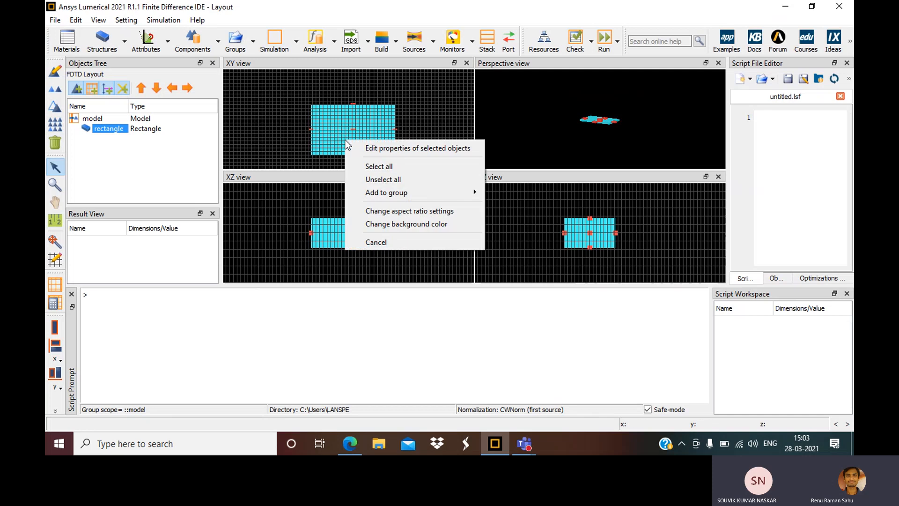
{"action": "left_click", "coordinate": [378, 145]}
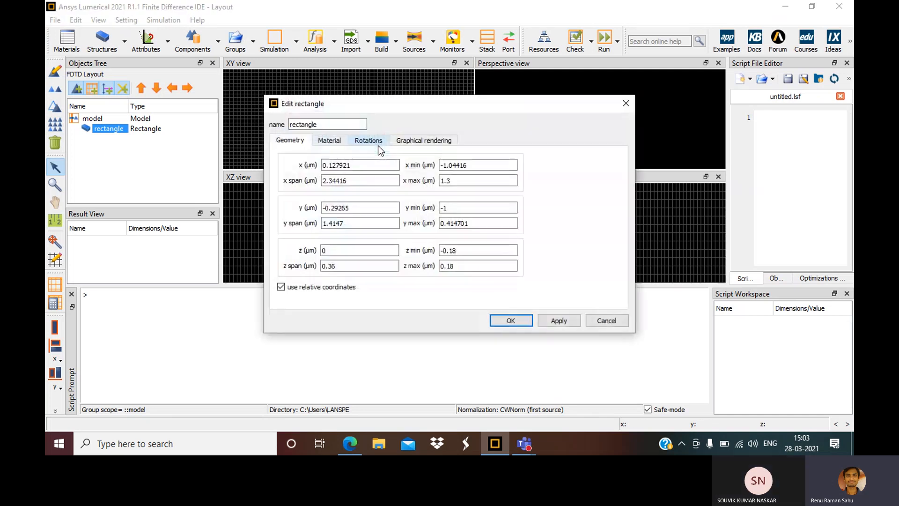
{"action": "left_click", "coordinate": [461, 164]}
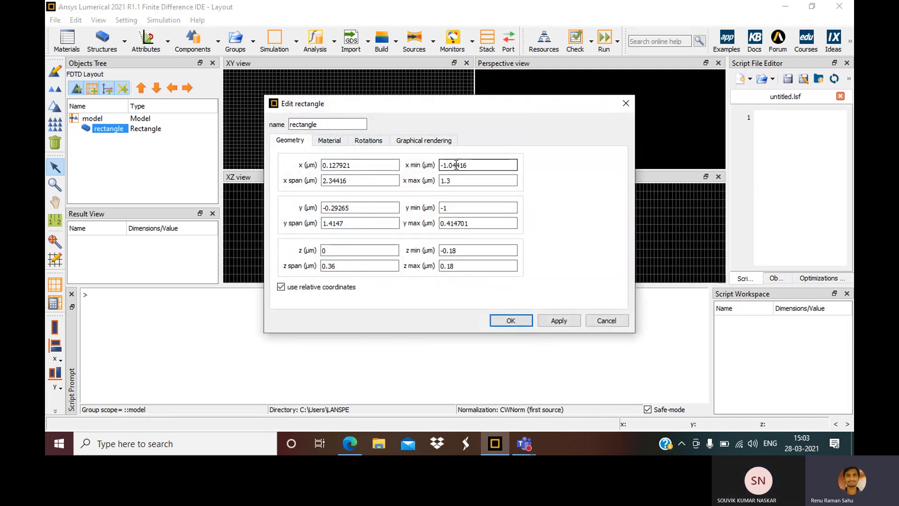
{"action": "double_click", "coordinate": [450, 165]}
{"action": "left_click_drag", "start_coordinate": [440, 165], "coordinate": [470, 168]}
{"action": "type", "text": "-2"}
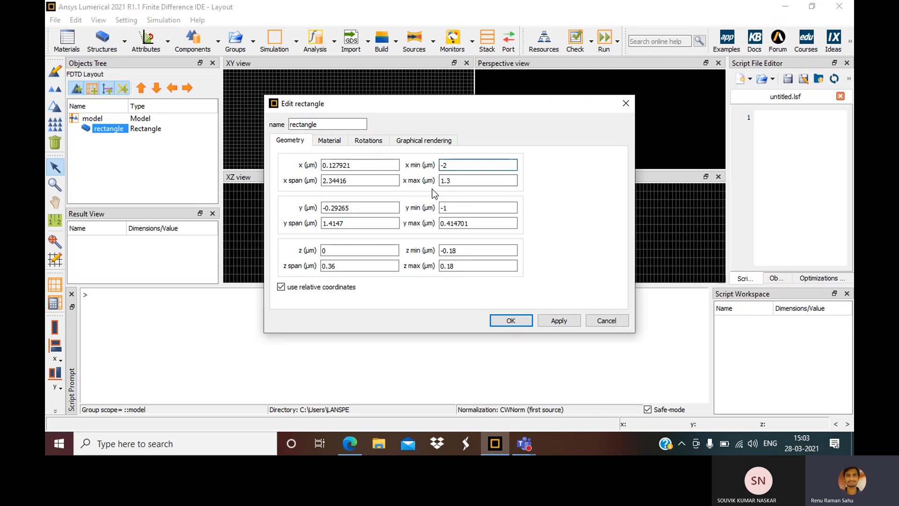
{"action": "key", "text": "Tab"}
{"action": "type", "text": "2"}
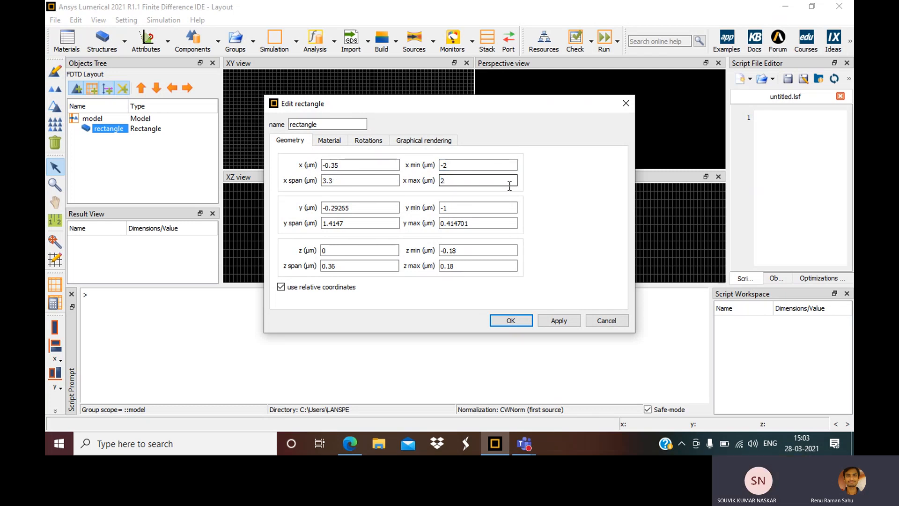
- Set the rectangle's y min to -2 µm and y max to 2 µm
{"action": "left_click", "coordinate": [456, 208]}
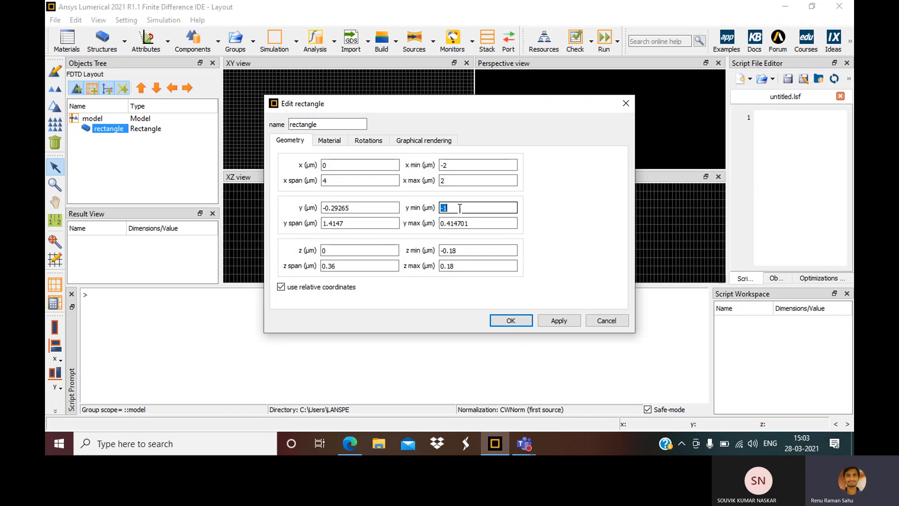
{"action": "type", "text": "-2"}
{"action": "left_click", "coordinate": [450, 224]}
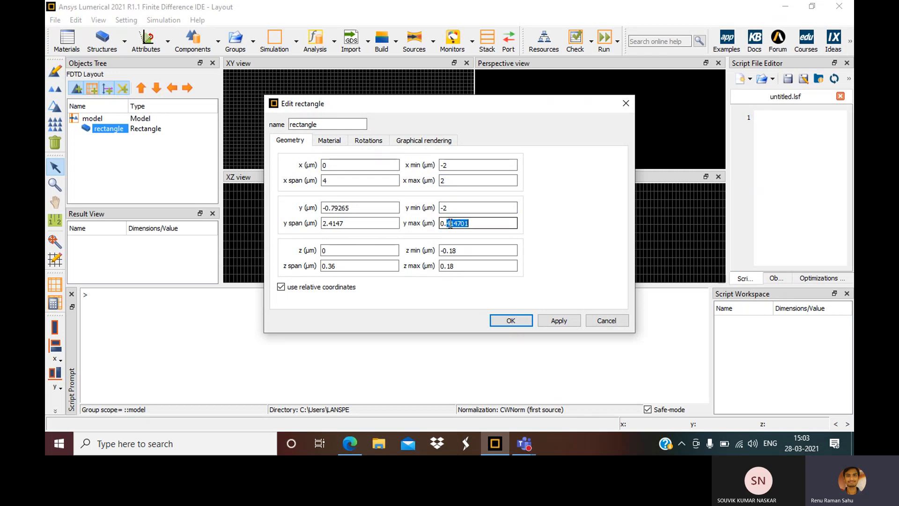
{"action": "type", "text": "+2"}
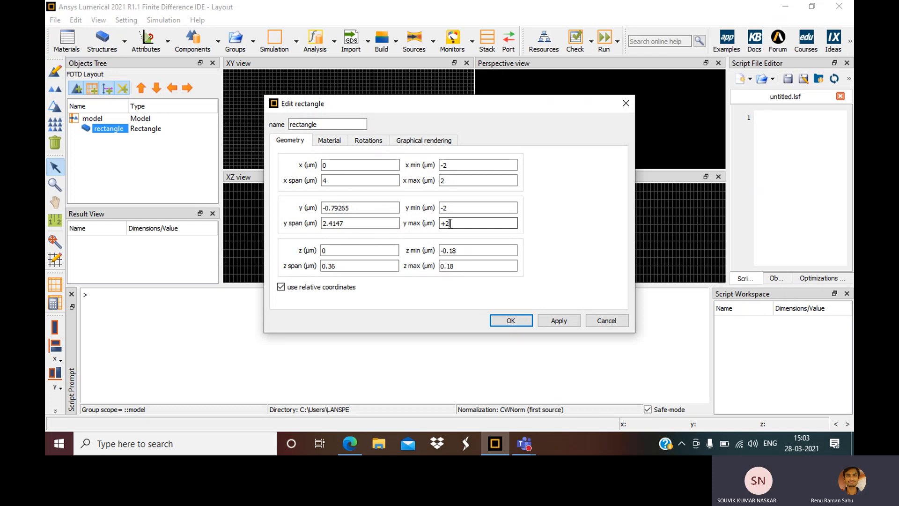
- Set the rectangle's z max to 0 µm and z min to 1 µm, and accept the geometry
{"action": "left_click", "coordinate": [452, 252]}
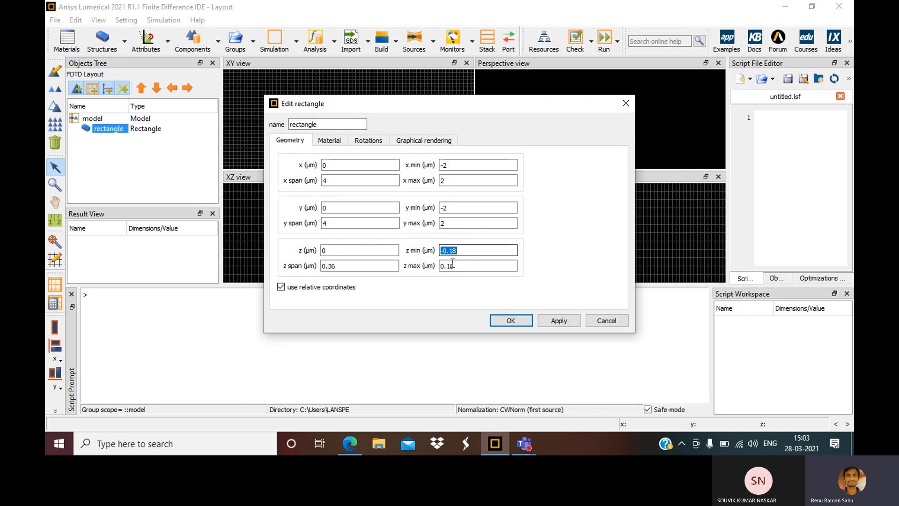
{"action": "left_click", "coordinate": [449, 264]}
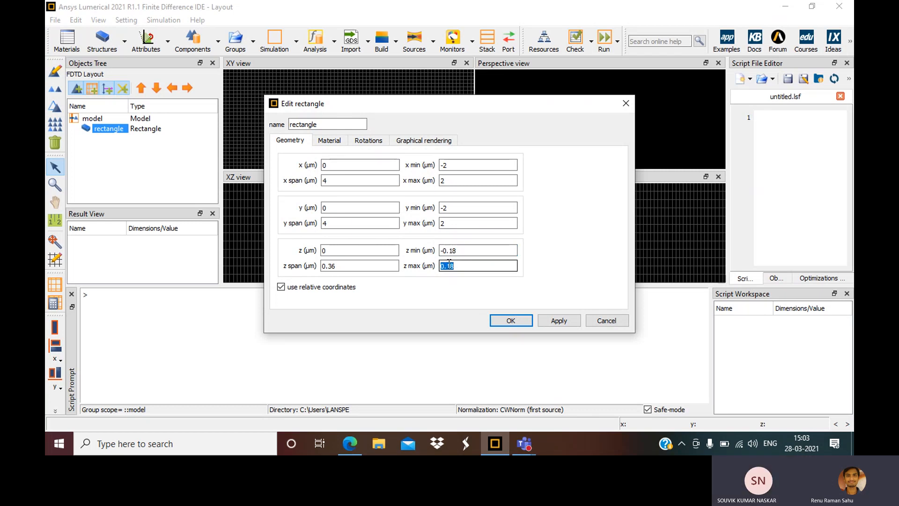
{"action": "type", "text": "0"}
{"action": "left_click", "coordinate": [460, 251]}
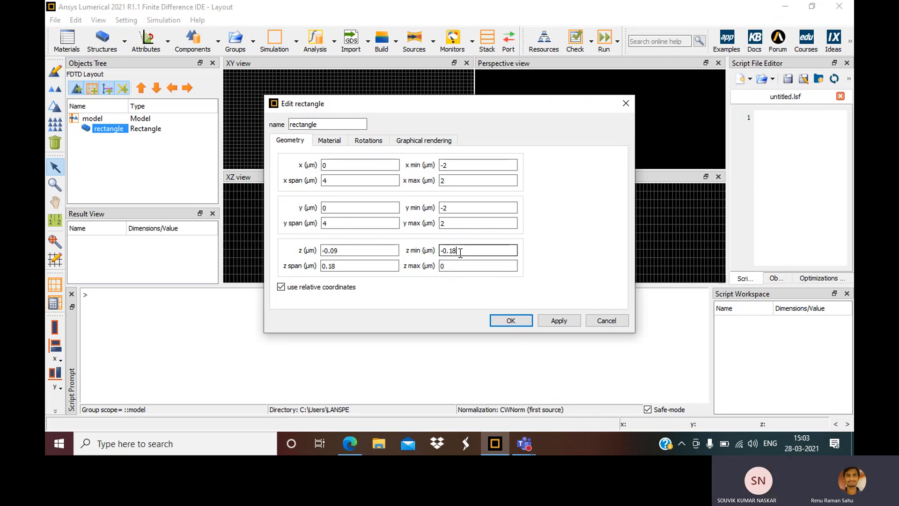
{"action": "double_click", "coordinate": [460, 252]}
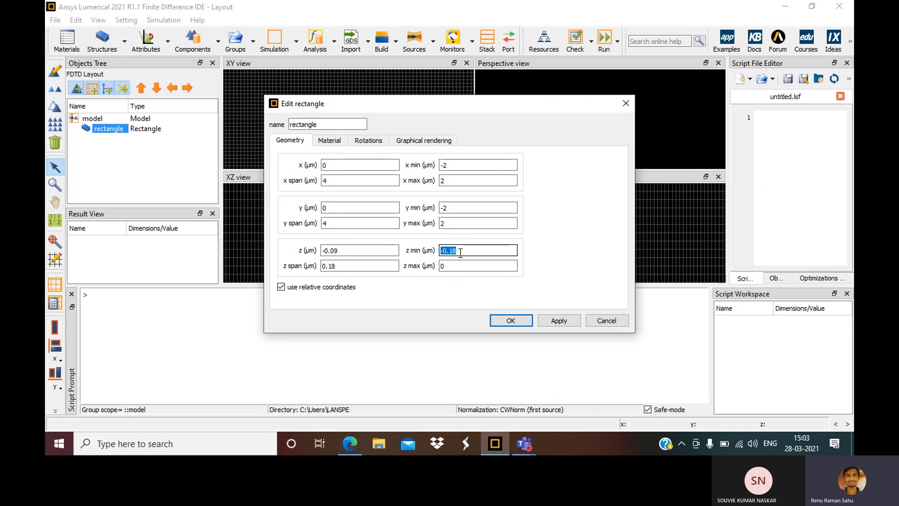
{"action": "type", "text": "1"}
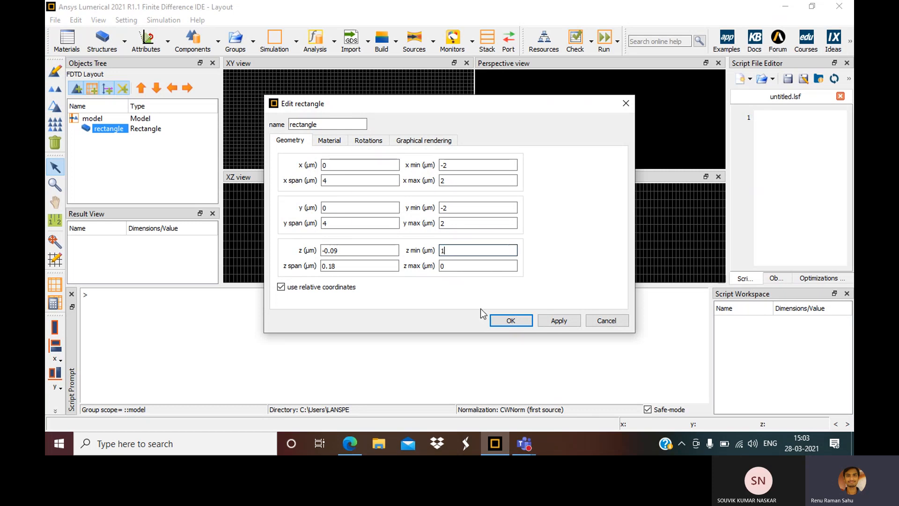
{"action": "left_click", "coordinate": [511, 321]}
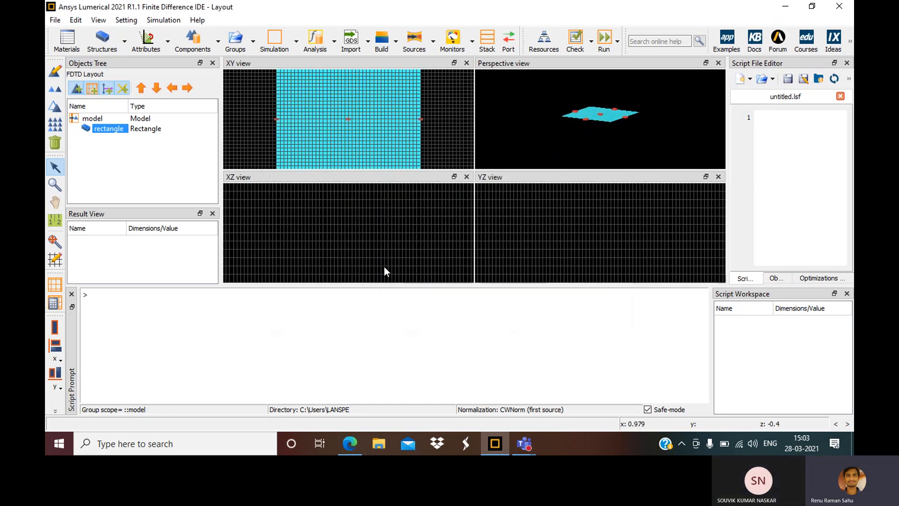
- Correct the rectangle's z range, setting z max to 0 µm and z min to -1 µm, and accept the geometry
{"action": "scroll", "coordinate": [347, 227], "scroll_direction": "down", "scroll_amount": 6}
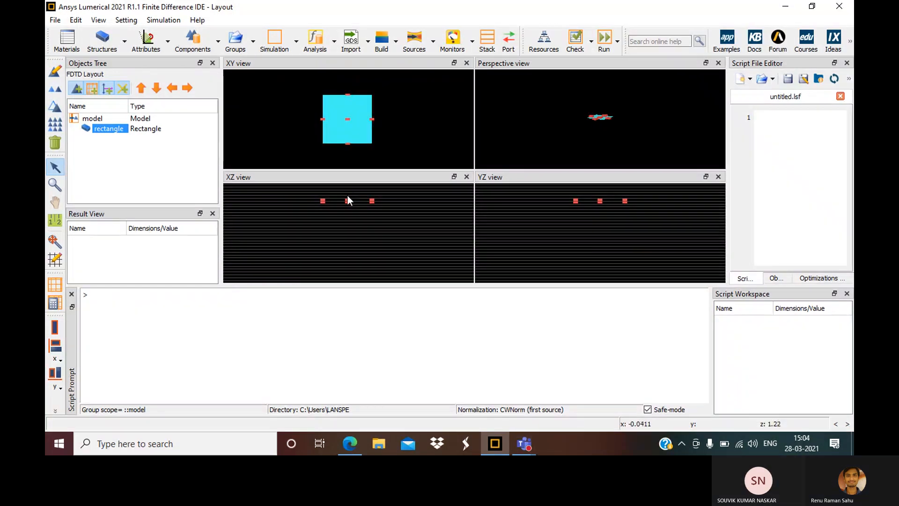
{"action": "scroll", "coordinate": [347, 195], "scroll_direction": "down", "scroll_amount": 2}
{"action": "scroll", "coordinate": [348, 195], "scroll_direction": "up", "scroll_amount": 4}
{"action": "scroll", "coordinate": [347, 195], "scroll_direction": "up", "scroll_amount": 5}
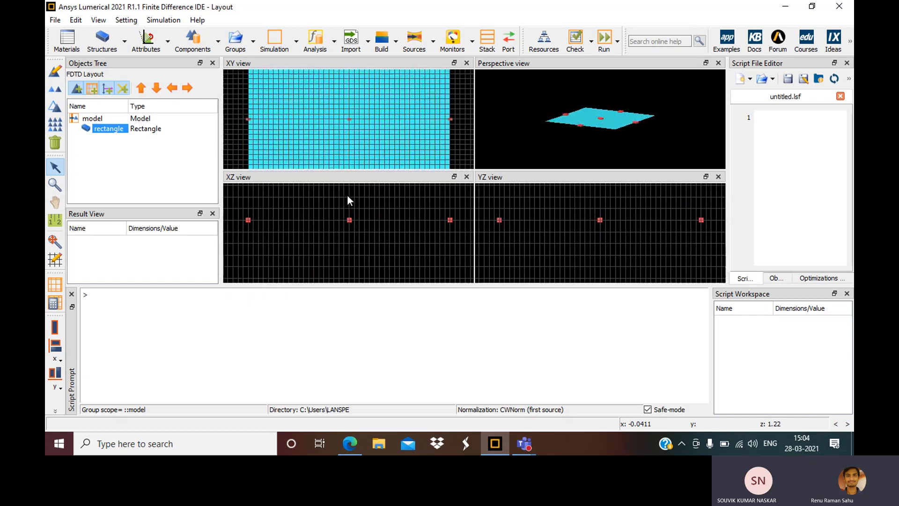
{"action": "right_click", "coordinate": [351, 217]}
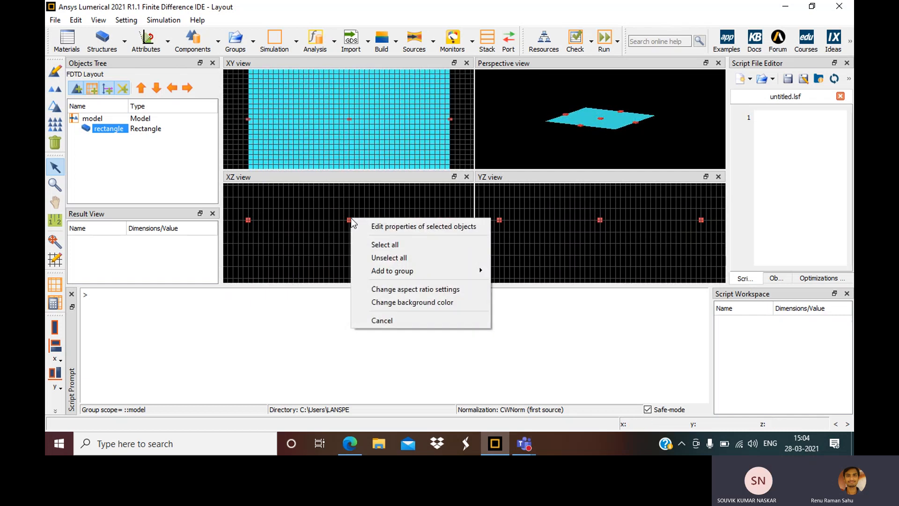
{"action": "left_click", "coordinate": [370, 225]}
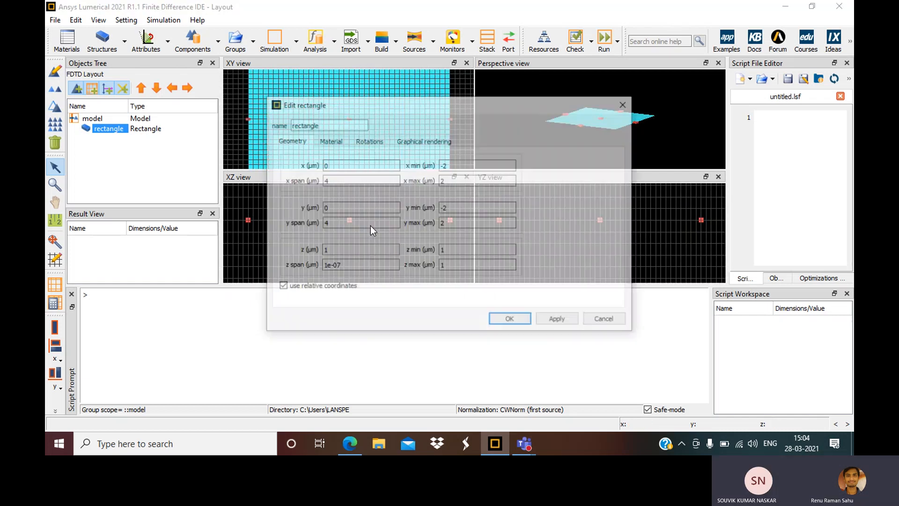
{"action": "left_click", "coordinate": [450, 252]}
{"action": "double_click", "coordinate": [450, 252]}
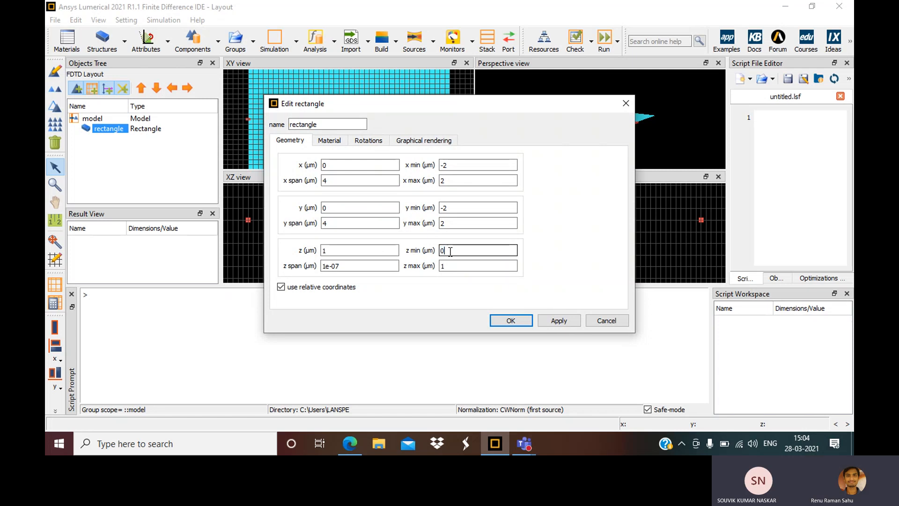
{"action": "type", "text": "0"}
{"action": "left_click", "coordinate": [445, 266]}
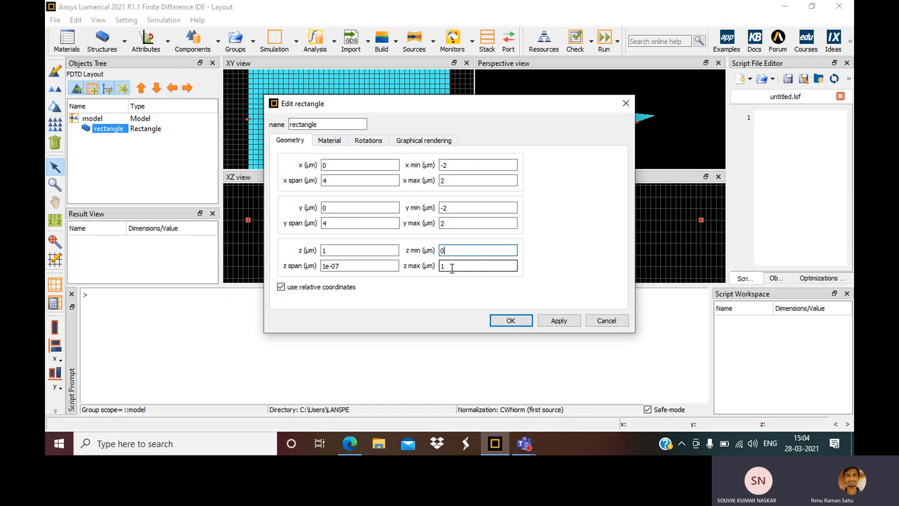
{"action": "key", "text": "Tab"}
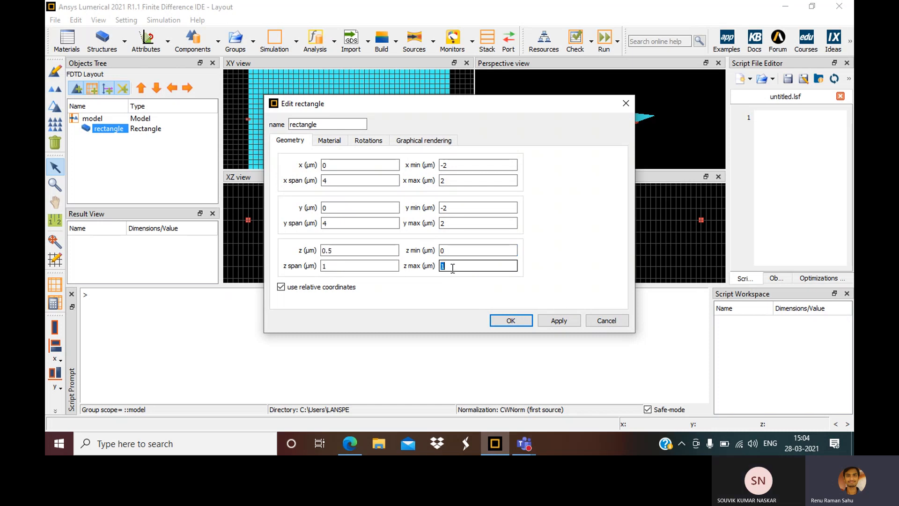
{"action": "type", "text": "0"}
{"action": "left_click", "coordinate": [449, 250]}
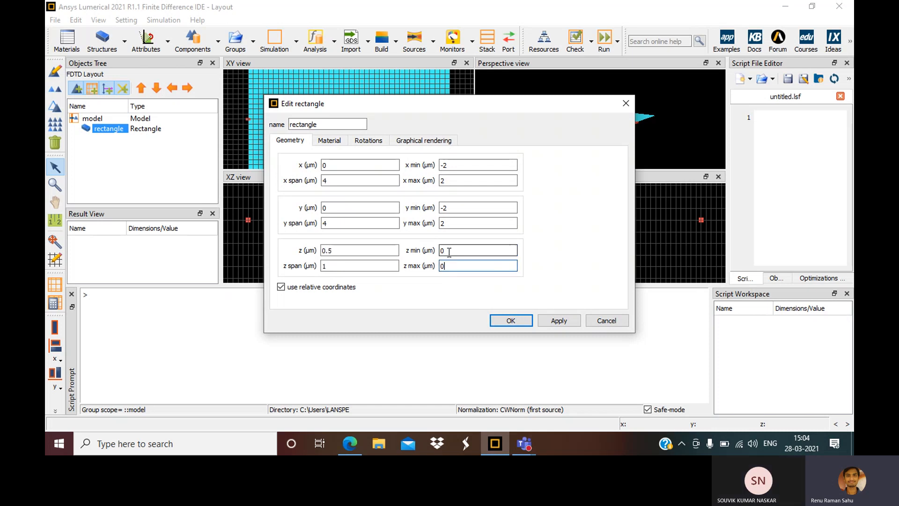
{"action": "key", "text": "BackSpace"}
{"action": "type", "text": "-"}
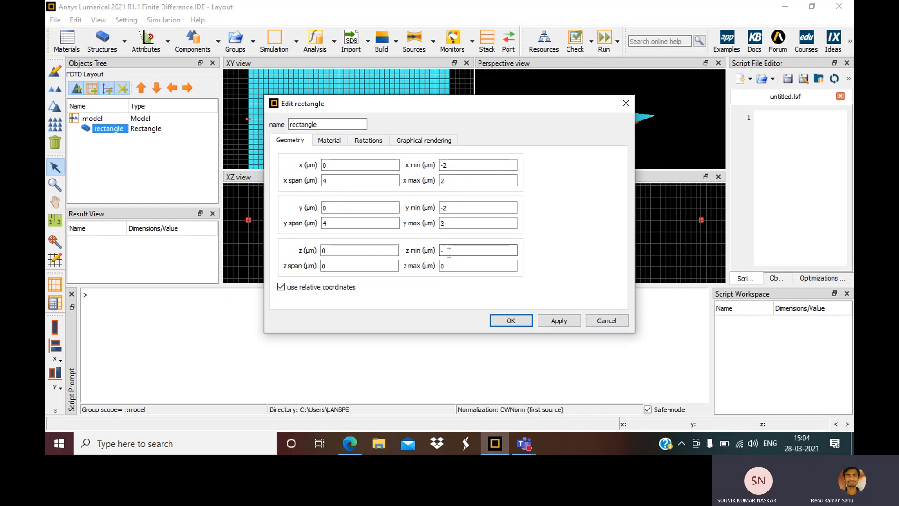
{"action": "type", "text": "1"}
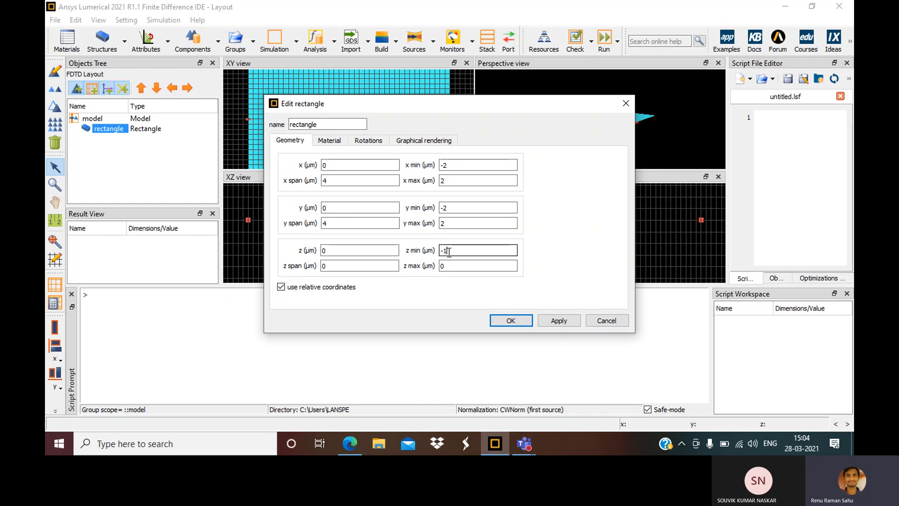
{"action": "left_click", "coordinate": [514, 321]}
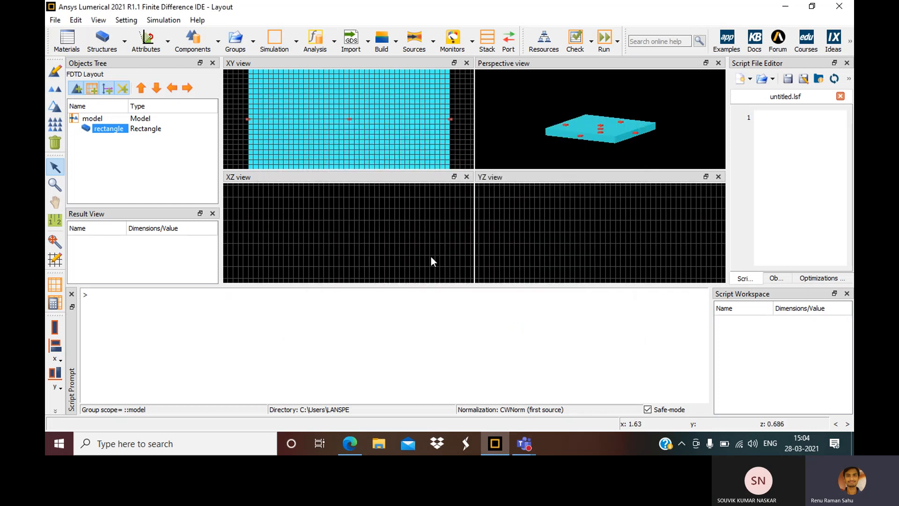
- Examine the rectangle's thickness and proportions in the XZ, YZ and perspective views
{"action": "scroll", "coordinate": [431, 256], "scroll_direction": "down", "scroll_amount": 5}
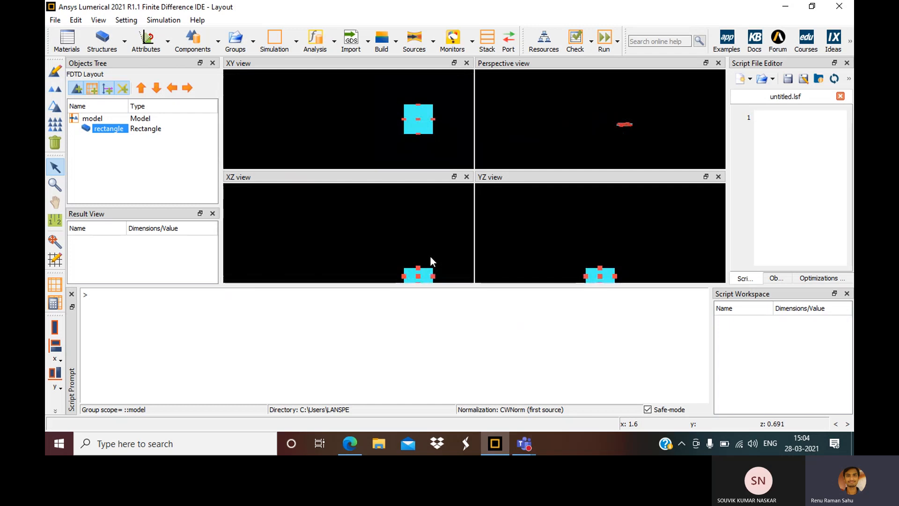
{"action": "scroll", "coordinate": [325, 217], "scroll_direction": "up", "scroll_amount": 3}
{"action": "scroll", "coordinate": [325, 217], "scroll_direction": "down", "scroll_amount": 5}
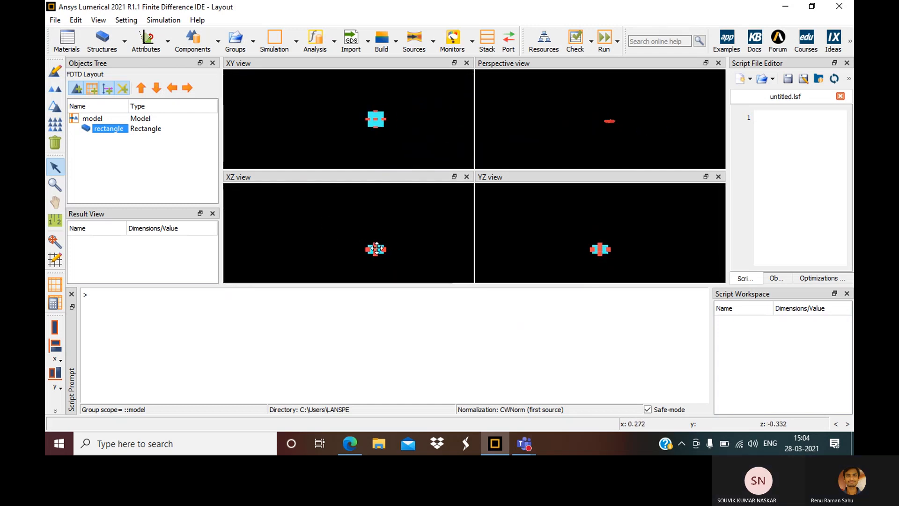
{"action": "scroll", "coordinate": [377, 249], "scroll_direction": "up", "scroll_amount": 5}
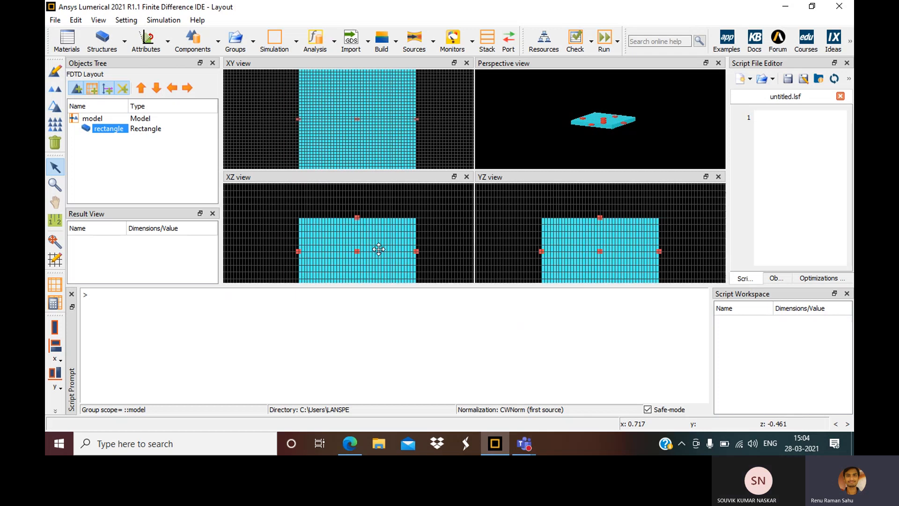
{"action": "scroll", "coordinate": [446, 220], "scroll_direction": "up", "scroll_amount": 3}
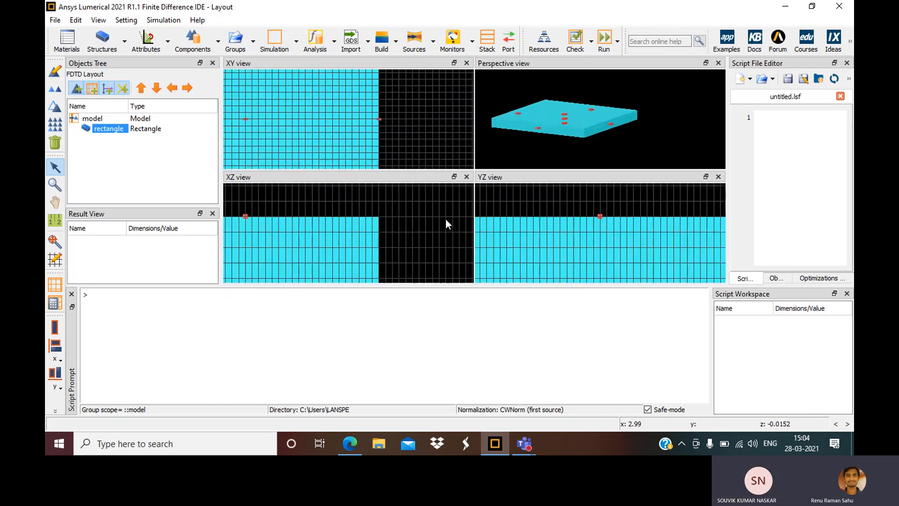
{"action": "scroll", "coordinate": [446, 219], "scroll_direction": "down", "scroll_amount": 3}
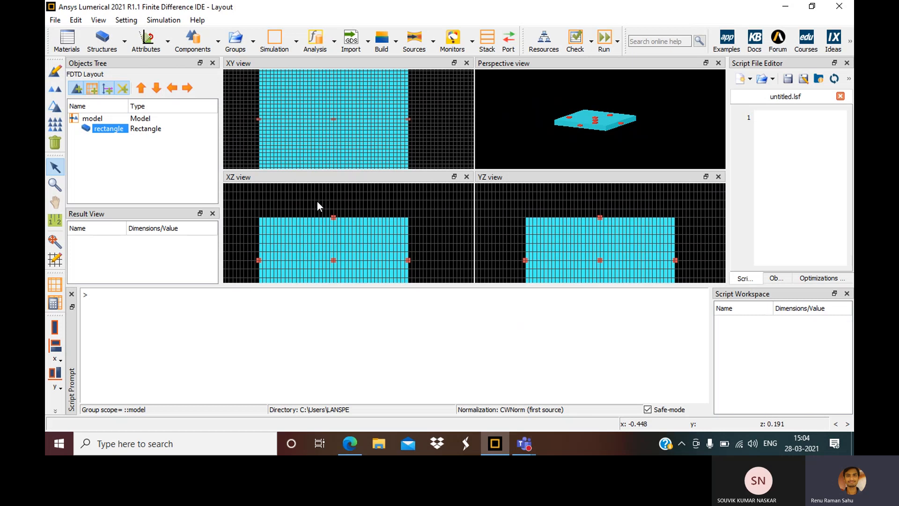
{"action": "scroll", "coordinate": [317, 205], "scroll_direction": "down", "scroll_amount": 2}
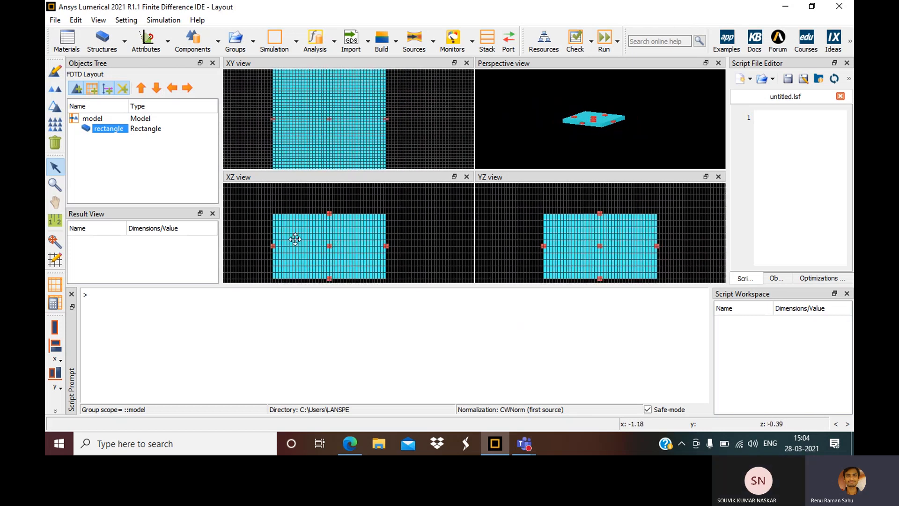
- Assign the material Si (Silicon) - Palik to the rectangle and accept the properties
{"action": "right_click", "coordinate": [337, 245]}
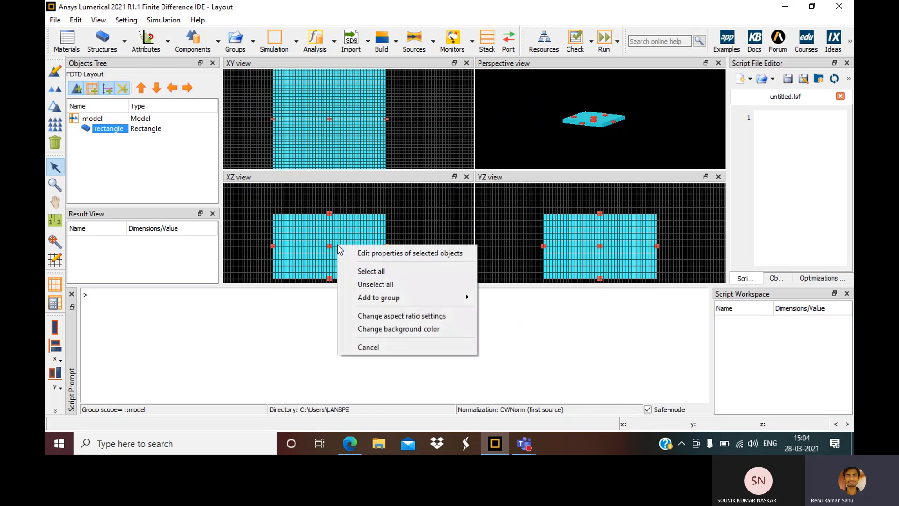
{"action": "left_click", "coordinate": [360, 254]}
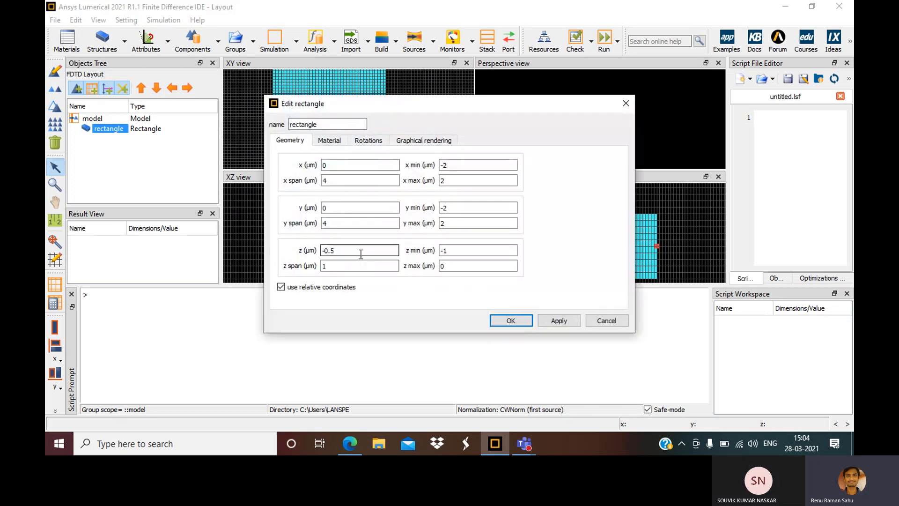
{"action": "left_click", "coordinate": [330, 141]}
{"action": "left_click", "coordinate": [373, 165]}
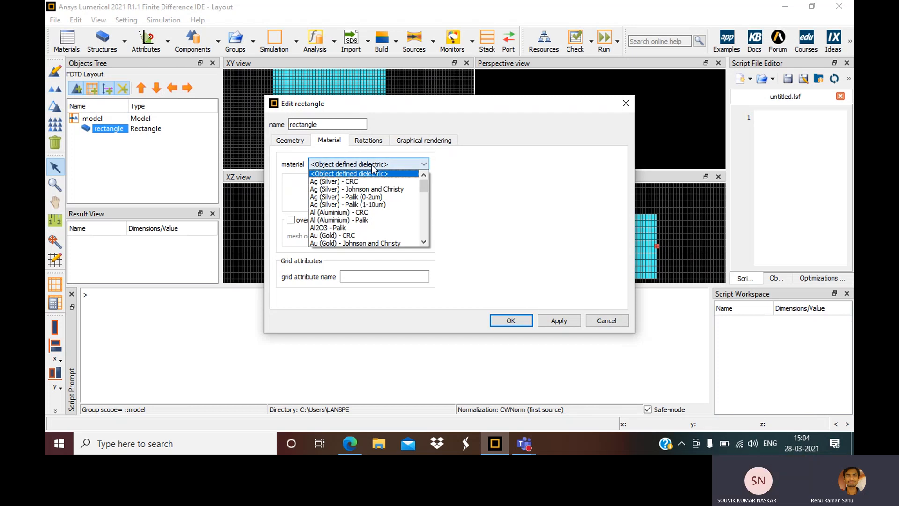
{"action": "key", "text": "Down"}
{"action": "key", "text": "Down"}
{"action": "key", "text": "Down"}
{"action": "key", "text": "Down"}
{"action": "key", "text": "Down"}
{"action": "key", "text": "Down"}
{"action": "key", "text": "Down"}
{"action": "key", "text": "Down"}
{"action": "key", "text": "Down"}
{"action": "key", "text": "Down"}
{"action": "key", "text": "Down"}
{"action": "key", "text": "Down"}
{"action": "key", "text": "Down"}
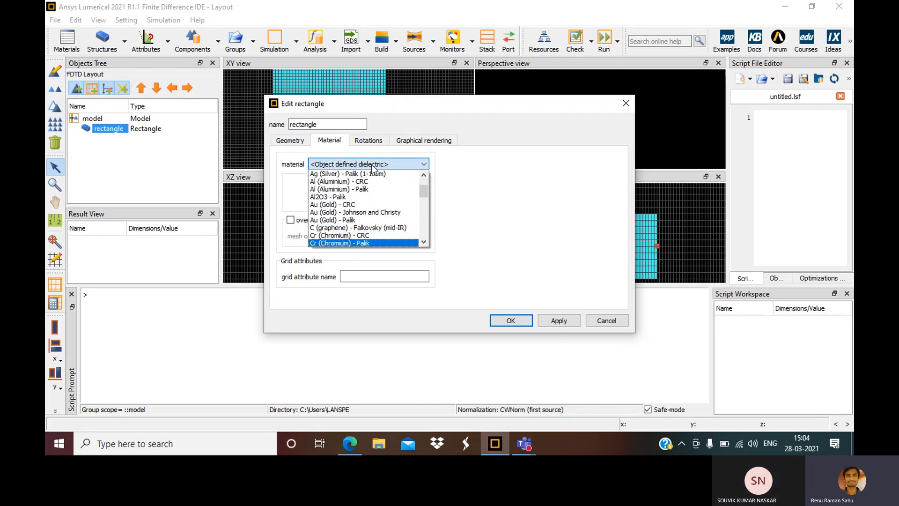
{"action": "key", "text": "Down"}
{"action": "key", "text": "Down"}
{"action": "key", "text": "Down"}
{"action": "key", "text": "Down"}
{"action": "key", "text": "Down"}
{"action": "key", "text": "Down"}
{"action": "key", "text": "Down"}
{"action": "key", "text": "Down"}
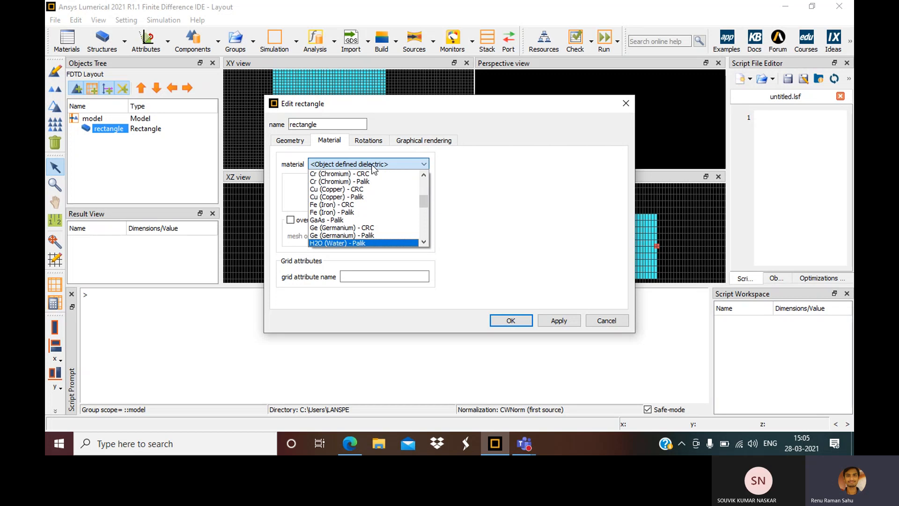
{"action": "key", "text": "Down"}
{"action": "key", "text": "Down"}
{"action": "key", "text": "Down"}
{"action": "key", "text": "Down"}
{"action": "key", "text": "Down"}
{"action": "key", "text": "Down"}
{"action": "key", "text": "Down"}
{"action": "key", "text": "Down"}
{"action": "key", "text": "Down"}
{"action": "key", "text": "Down"}
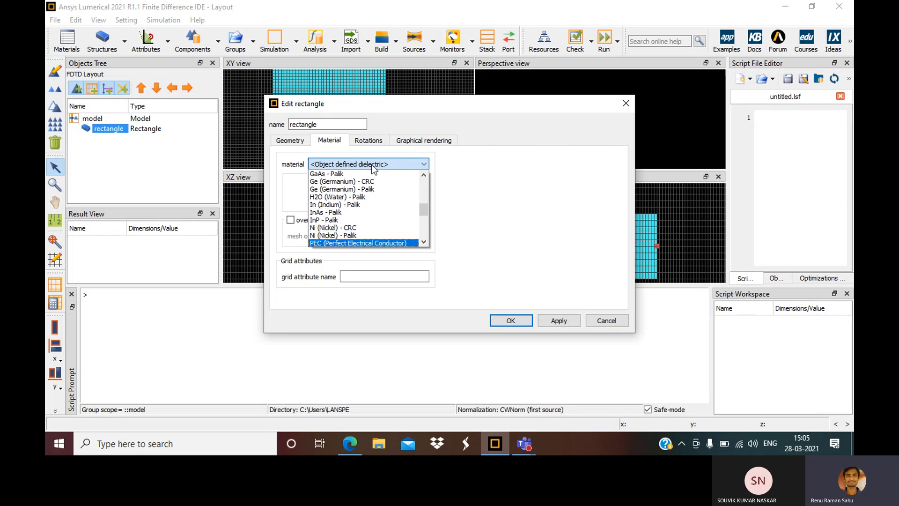
{"action": "key", "text": "Up"}
{"action": "key", "text": "Up"}
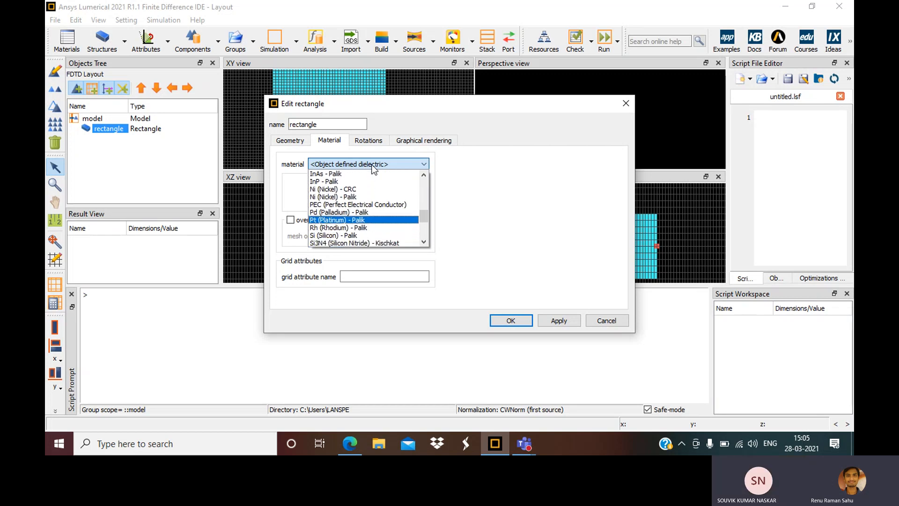
{"action": "key", "text": "Down"}
{"action": "key", "text": "Down"}
{"action": "key", "text": "Return"}
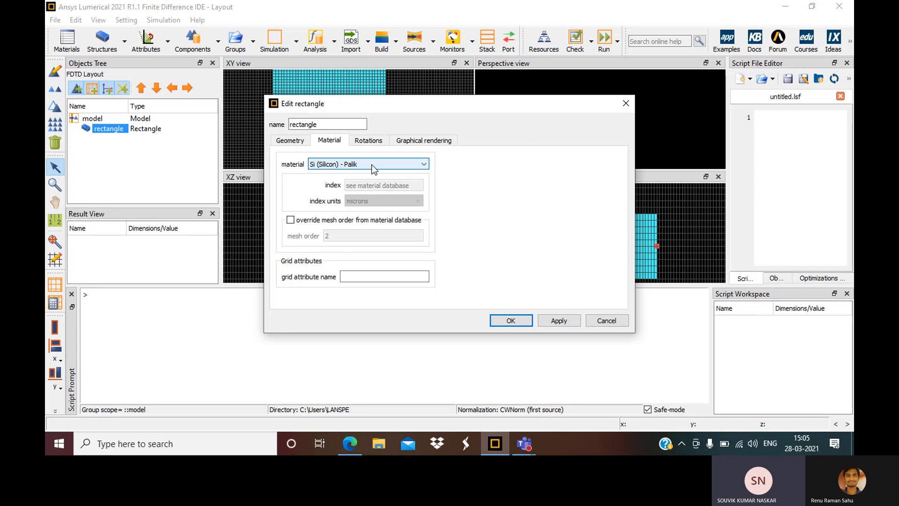
{"action": "left_click", "coordinate": [512, 322]}
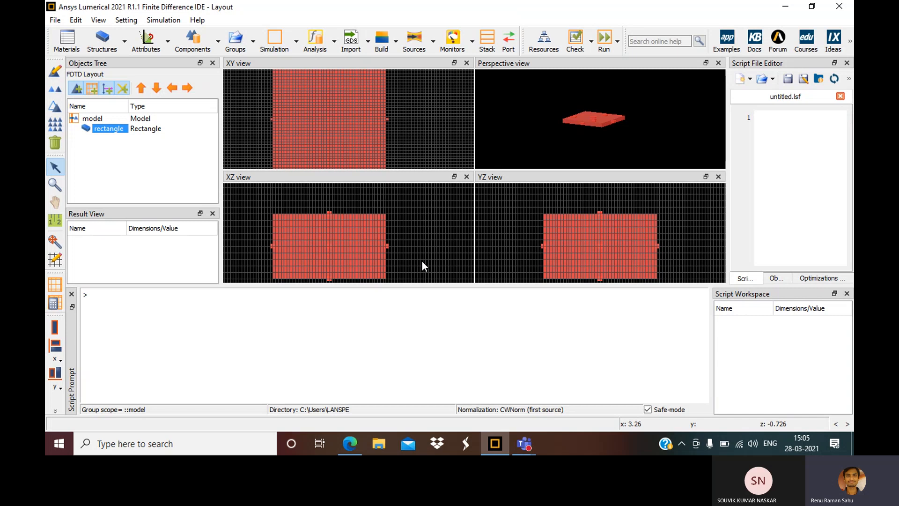
- Review the rectangle's geometry and material options, and close the properties without changing anything
{"action": "right_click", "coordinate": [347, 252]}
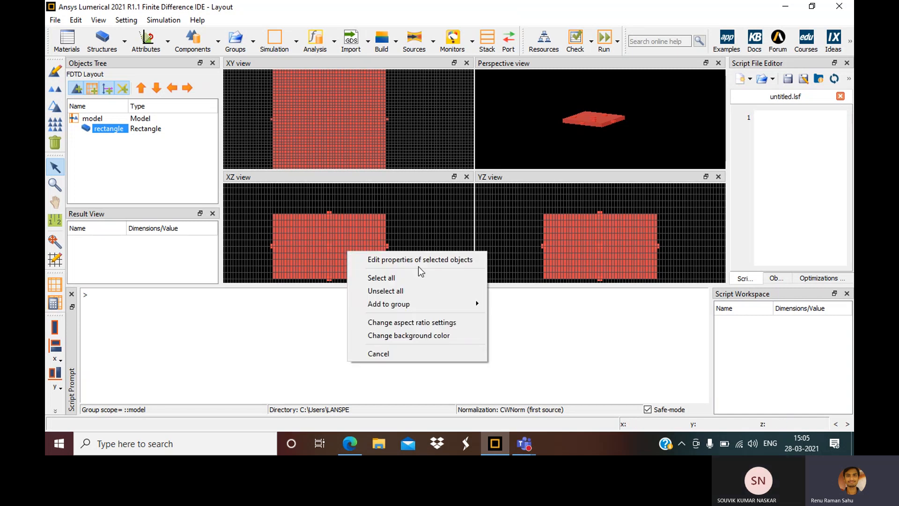
{"action": "left_click", "coordinate": [476, 259]}
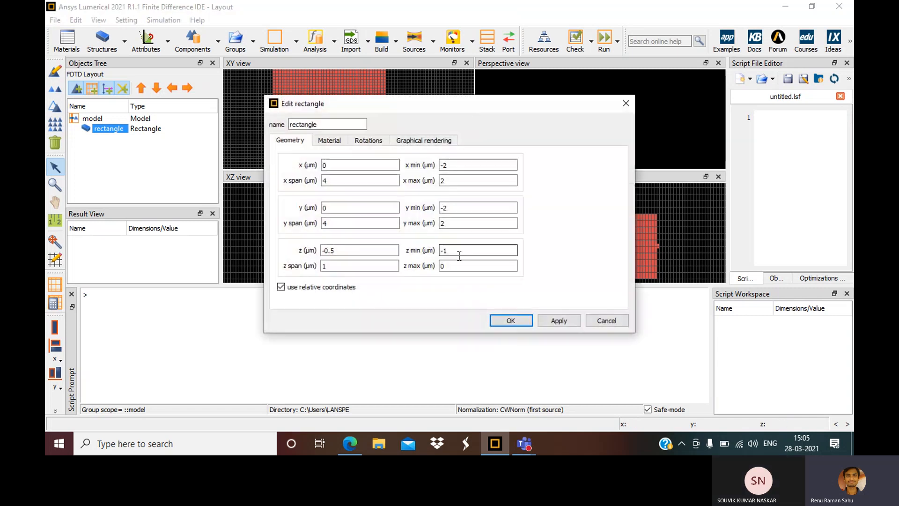
{"action": "left_click", "coordinate": [330, 141]}
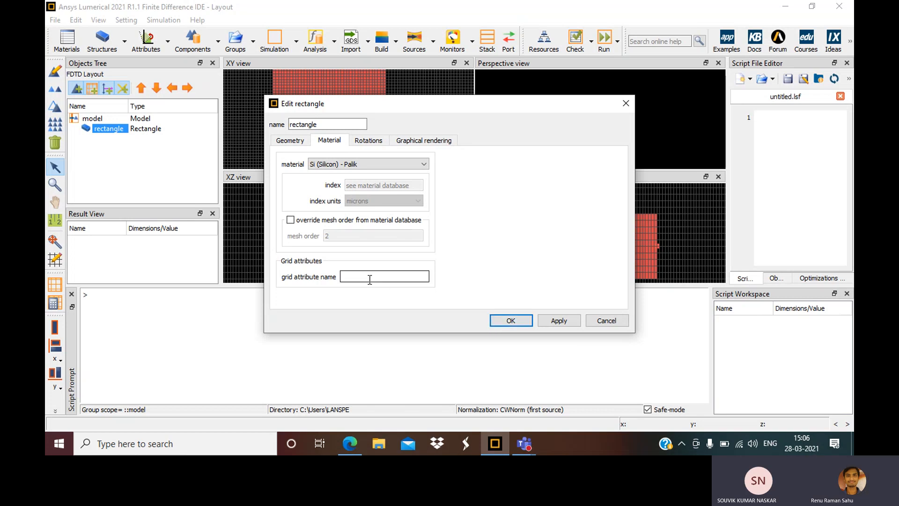
{"action": "left_click", "coordinate": [351, 164]}
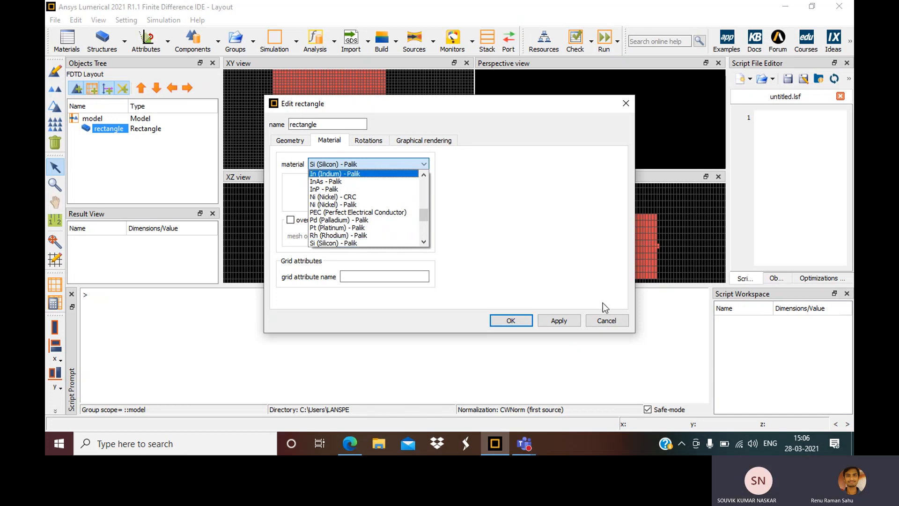
{"action": "left_click", "coordinate": [604, 321]}
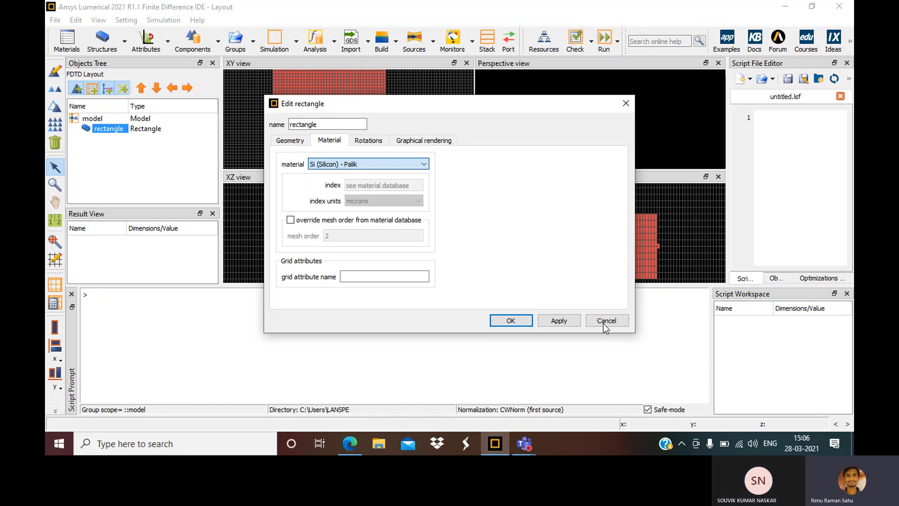
{"action": "left_click", "coordinate": [604, 322]}
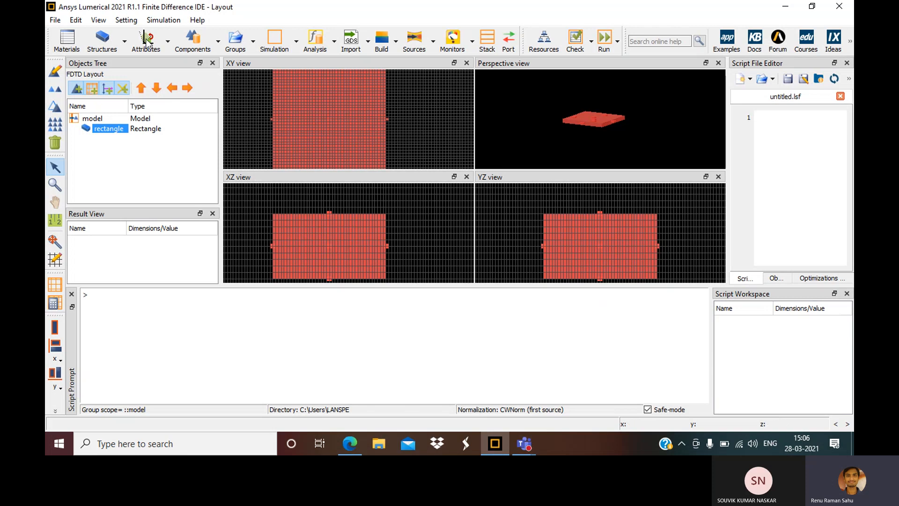
- Add a sphere structure to the model and shrink it slightly in the XZ view
{"action": "left_click", "coordinate": [123, 46]}
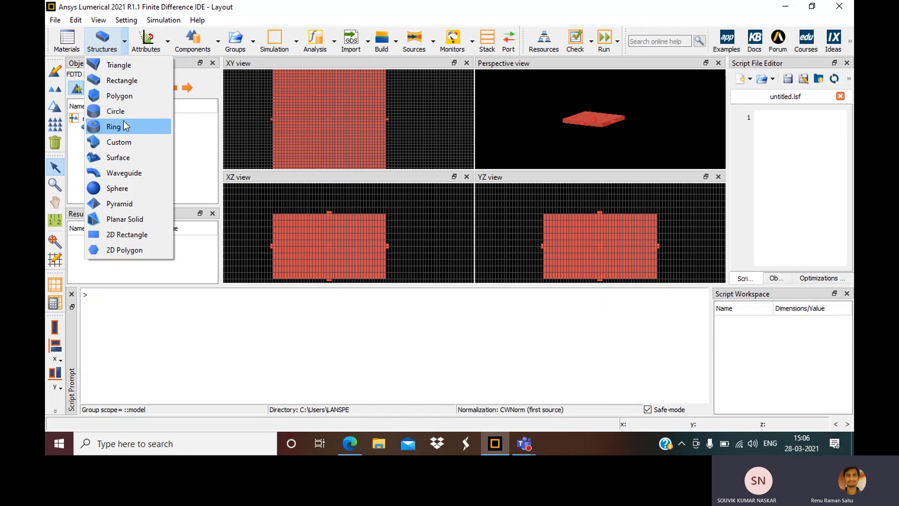
{"action": "left_click", "coordinate": [125, 189]}
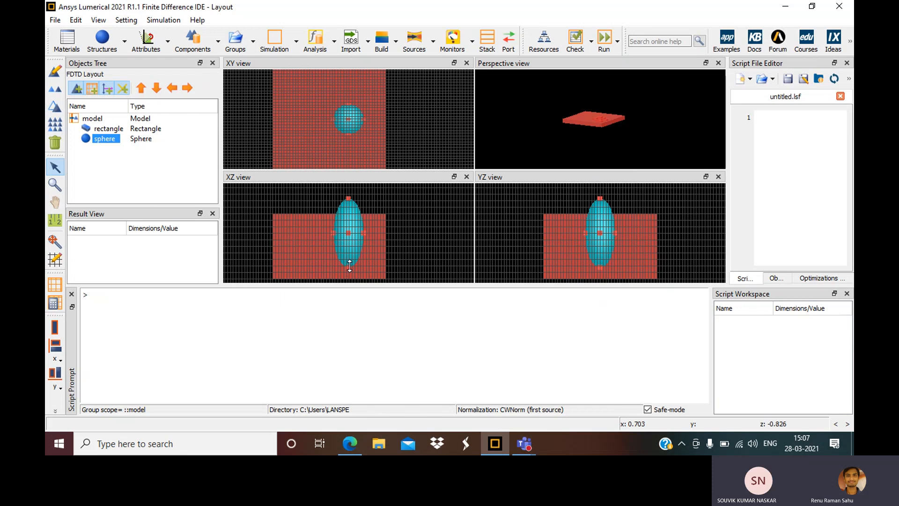
{"action": "mouse_move", "coordinate": [347, 262]}
{"action": "left_mouse_down"}
{"action": "mouse_move", "coordinate": [347, 247]}
{"action": "mouse_move", "coordinate": [348, 262]}
{"action": "left_mouse_up"}
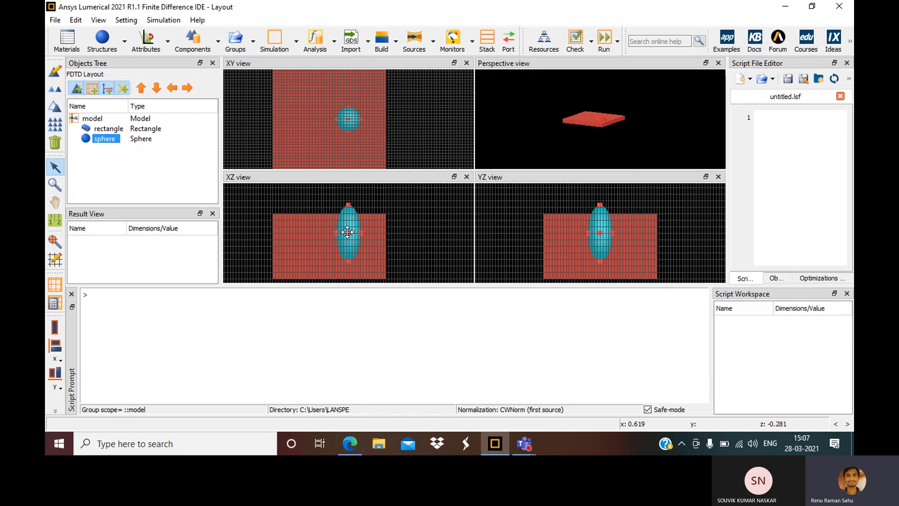
- Open the sphere's properties and enable the ellipsoid option, keeping the model views visible beside the settings
{"action": "right_click", "coordinate": [347, 232]}
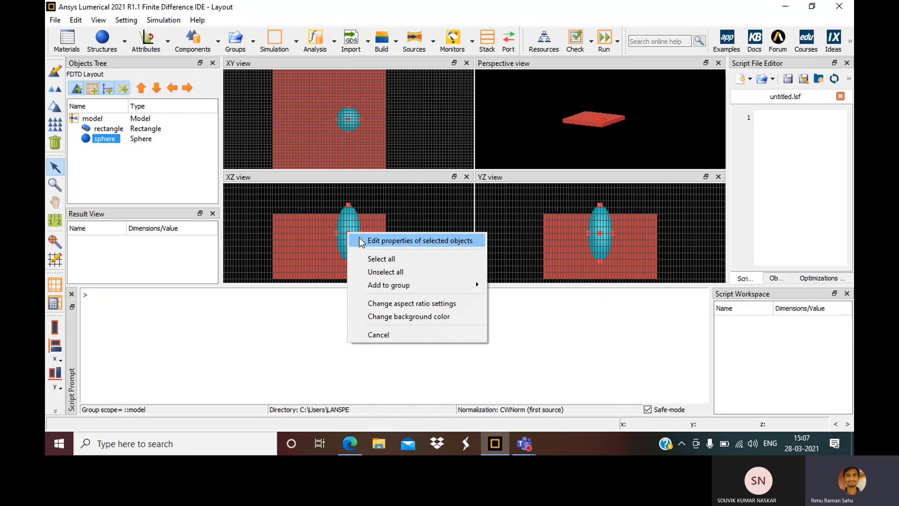
{"action": "left_click", "coordinate": [359, 238]}
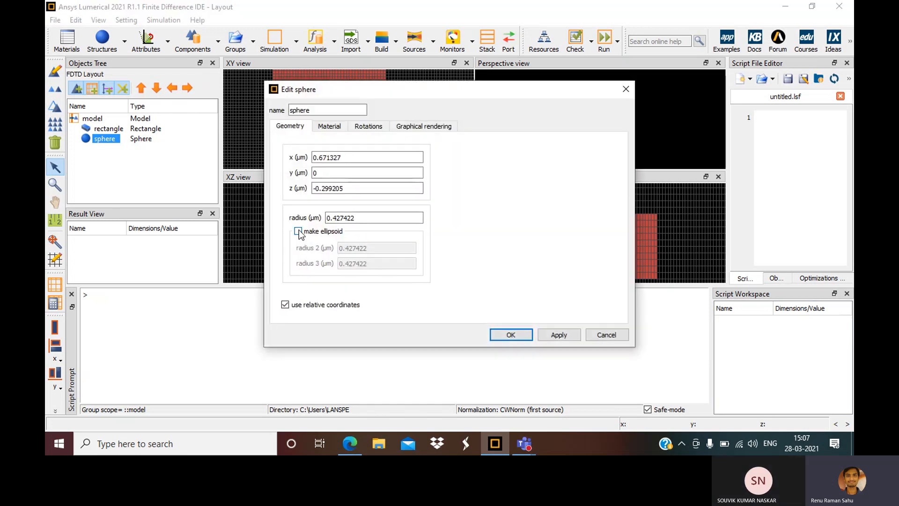
{"action": "left_click", "coordinate": [298, 230]}
{"action": "left_click", "coordinate": [386, 262]}
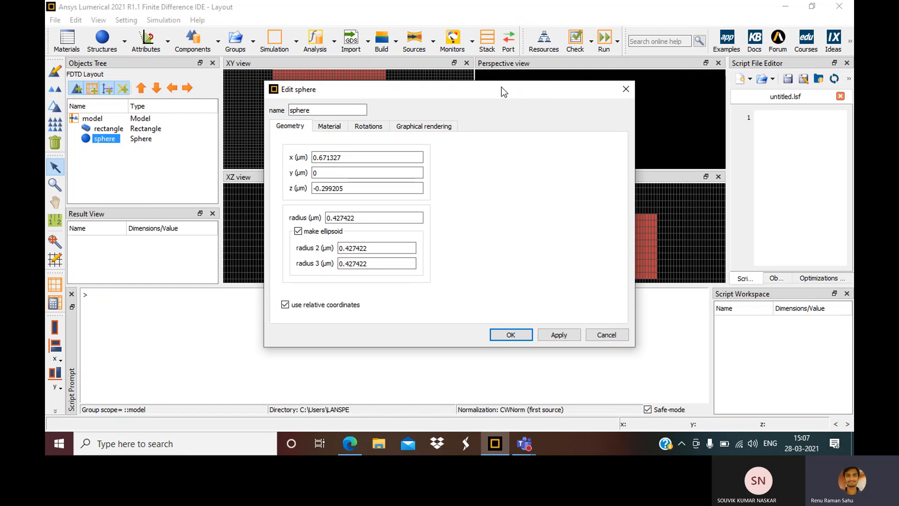
{"action": "left_click_drag", "start_coordinate": [503, 91], "coordinate": [665, 77]}
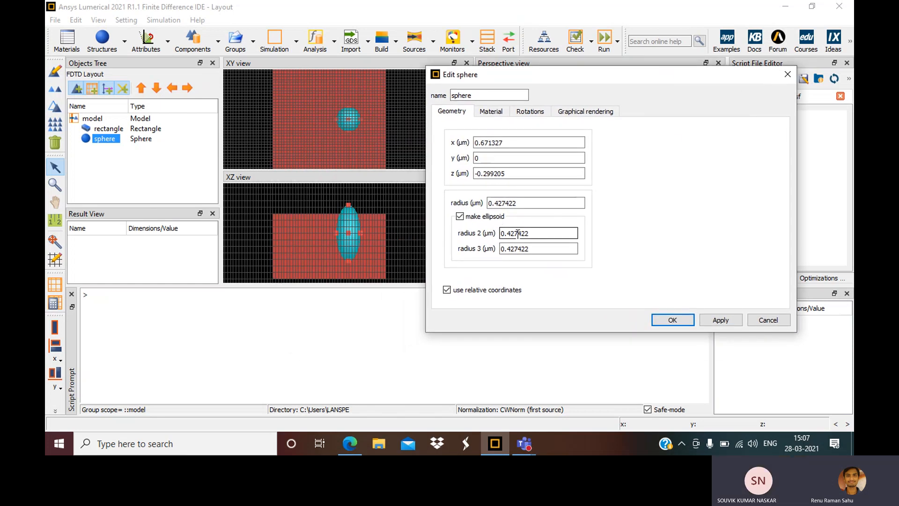
- Set the ellipsoid's radius 2 to 0.04 µm and radius 3 to 0.06 µm, and apply the values
{"action": "left_click_drag", "start_coordinate": [506, 234], "coordinate": [542, 234]}
{"action": "key", "text": "BackSpace"}
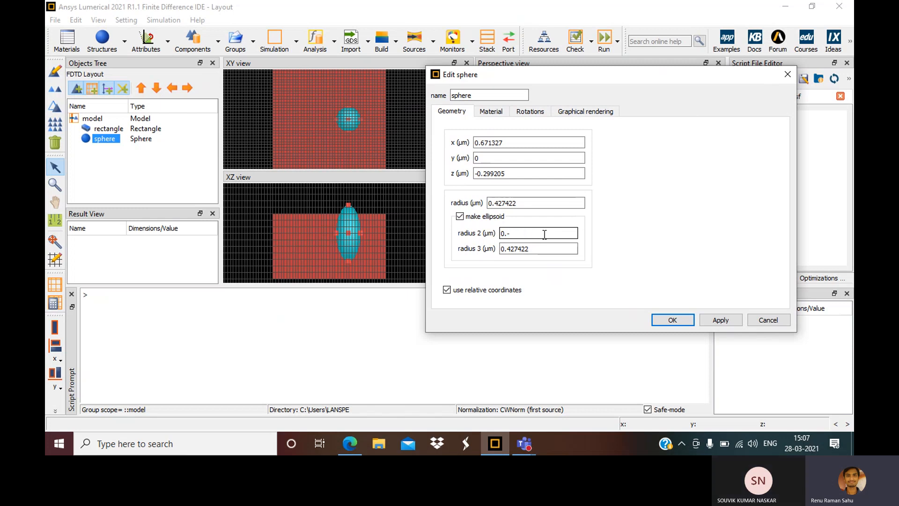
{"action": "type", "text": "0"}
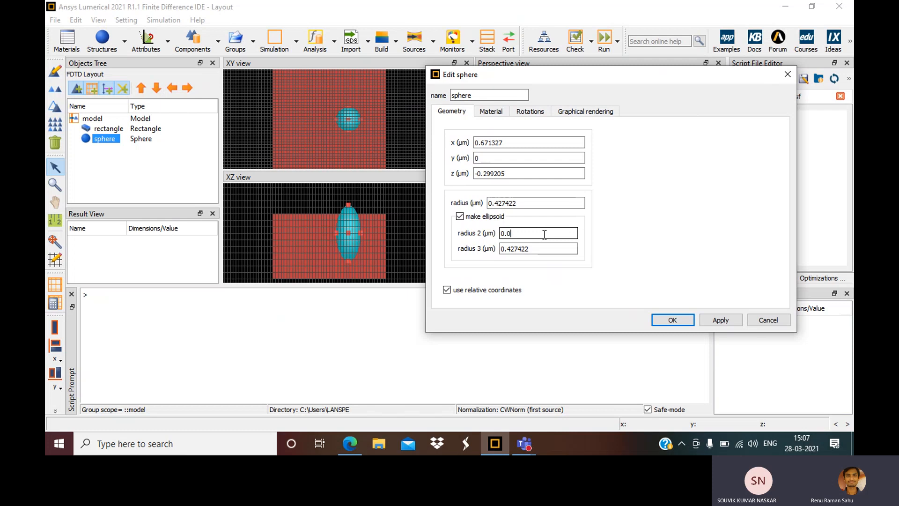
{"action": "type", "text": "40"}
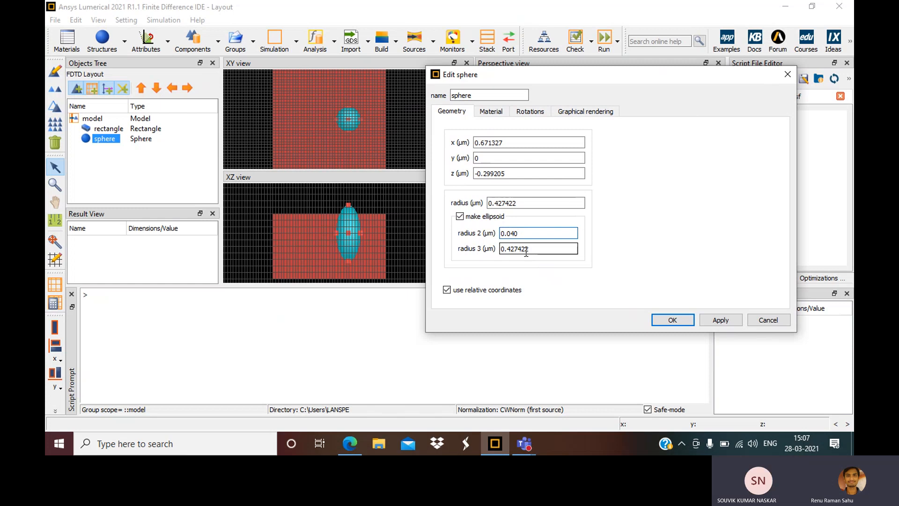
{"action": "left_click", "coordinate": [508, 249]}
{"action": "left_click_drag", "start_coordinate": [508, 249], "coordinate": [600, 256]}
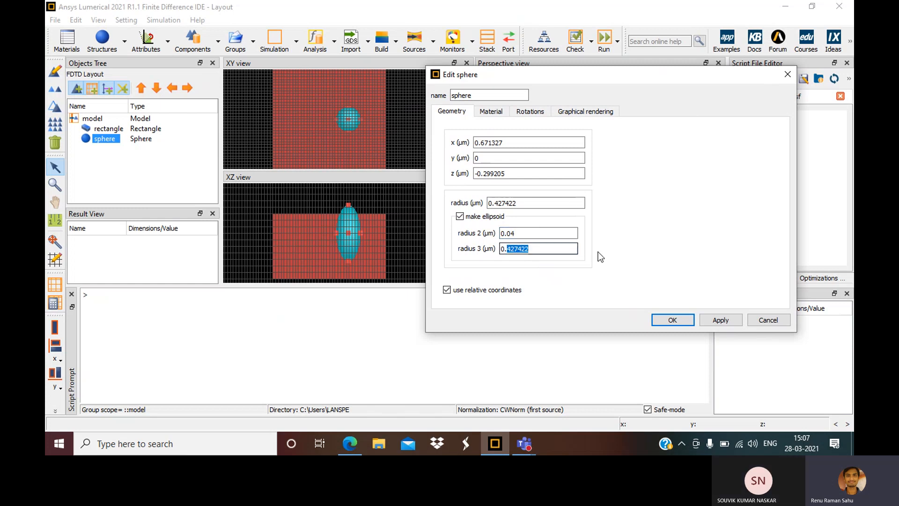
{"action": "type", "text": "0"}
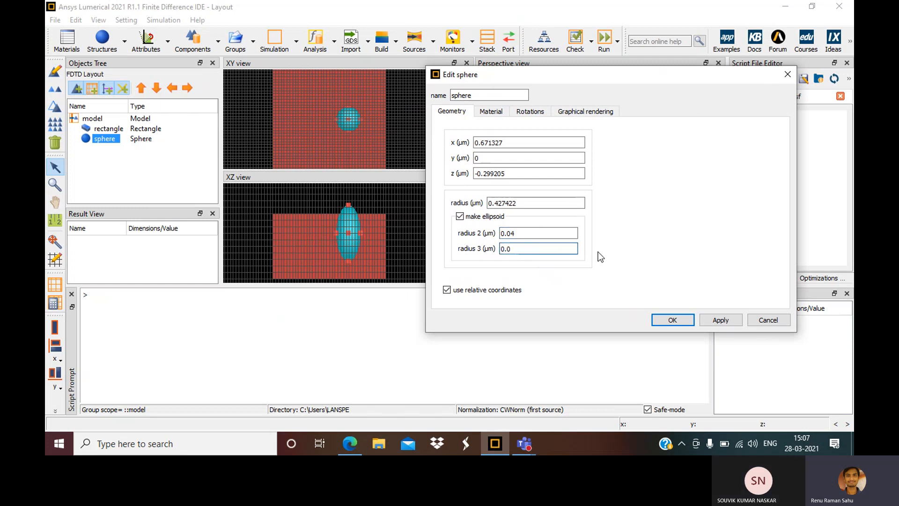
{"action": "type", "text": "60"}
{"action": "left_click", "coordinate": [719, 319]}
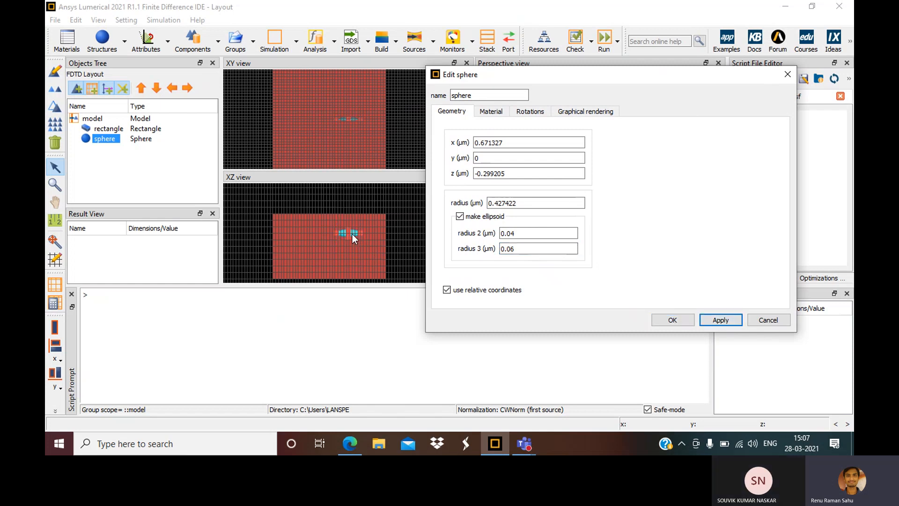
- Centre the ellipsoid at the origin by setting its x and z positions to 0 µm, and apply
{"action": "triple_click", "coordinate": [491, 142]}
{"action": "type", "text": "x"}
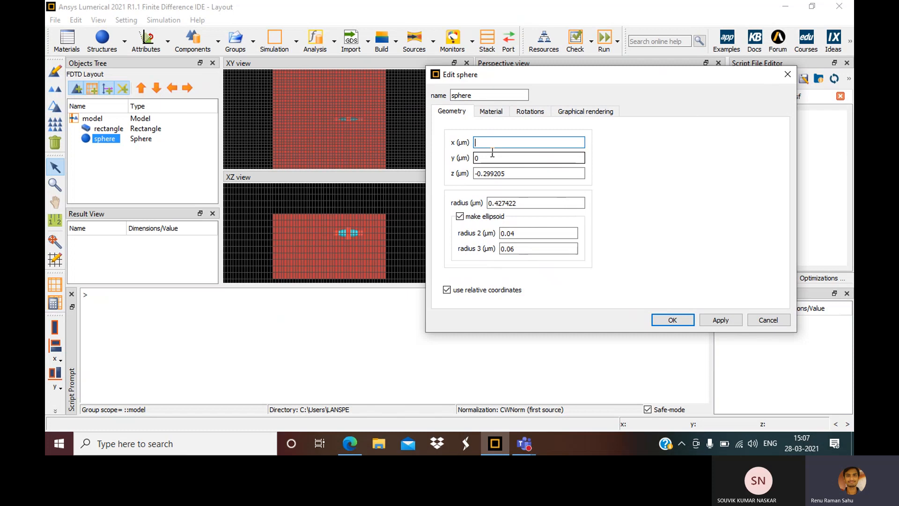
{"action": "type", "text": "0"}
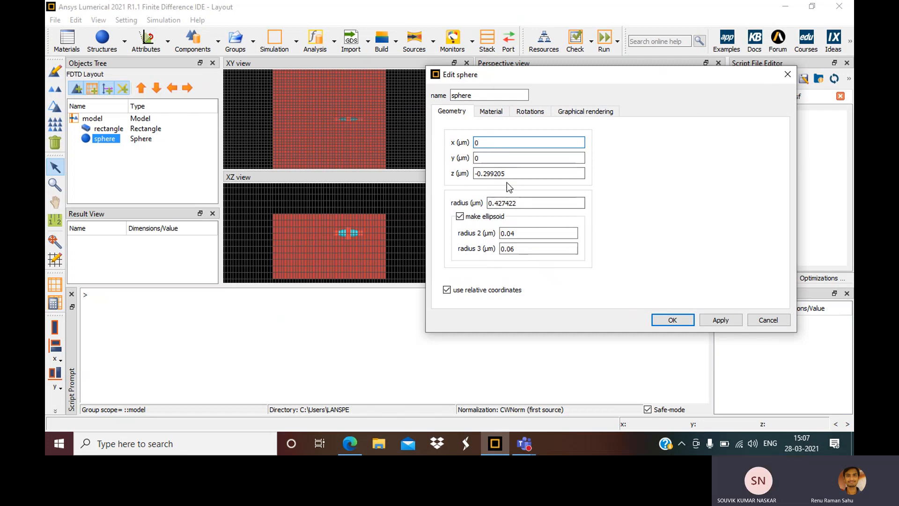
{"action": "triple_click", "coordinate": [505, 174]}
{"action": "type", "text": "0"}
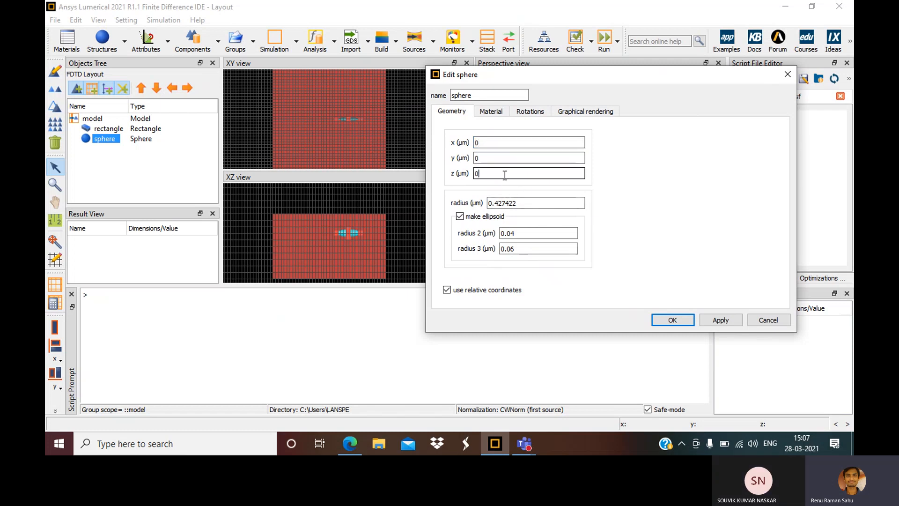
{"action": "left_click", "coordinate": [721, 321]}
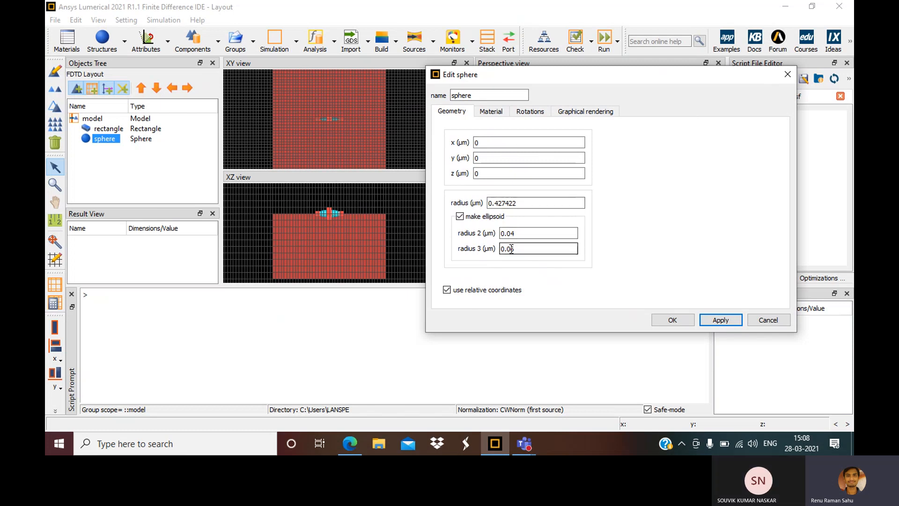
- Set the ellipsoid's radius and radius 2 to 0.05 µm each, and accept the properties
{"action": "left_click", "coordinate": [511, 232]}
{"action": "left_click_drag", "start_coordinate": [511, 233], "coordinate": [527, 233]}
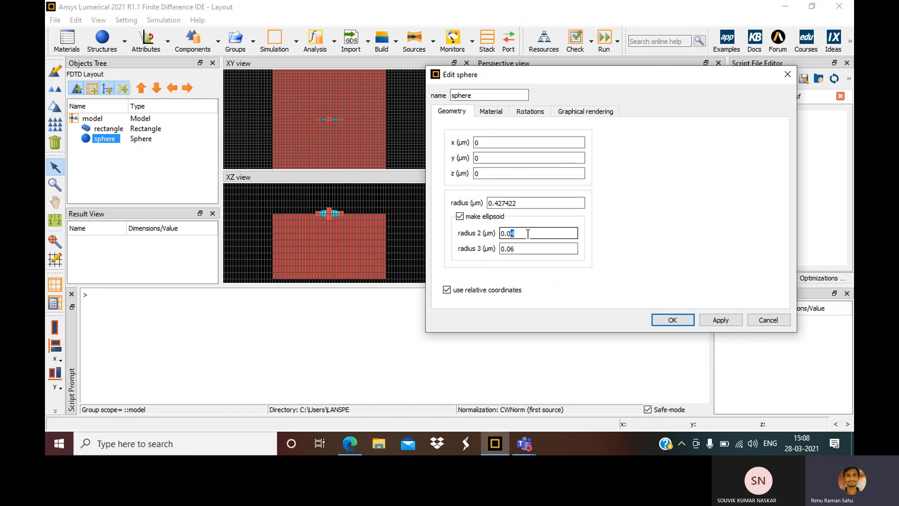
{"action": "type", "text": "5"}
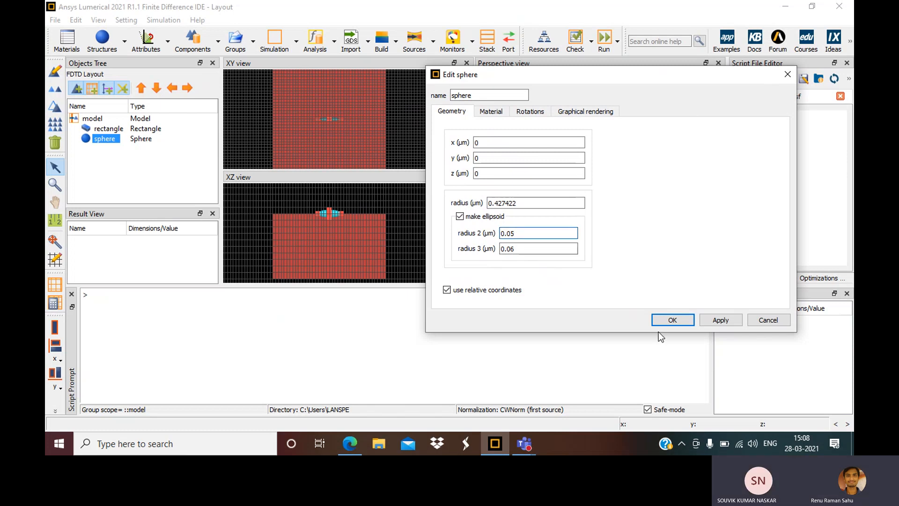
{"action": "left_click", "coordinate": [721, 321]}
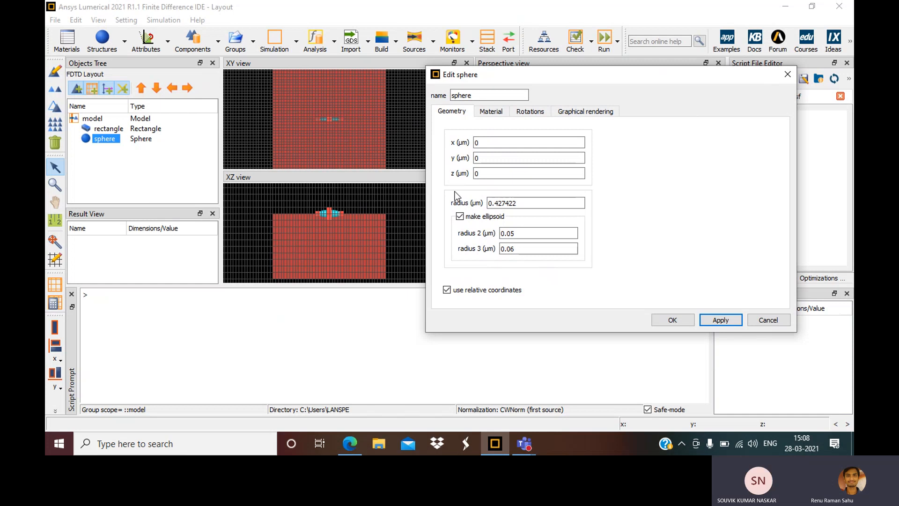
{"action": "double_click", "coordinate": [497, 204]}
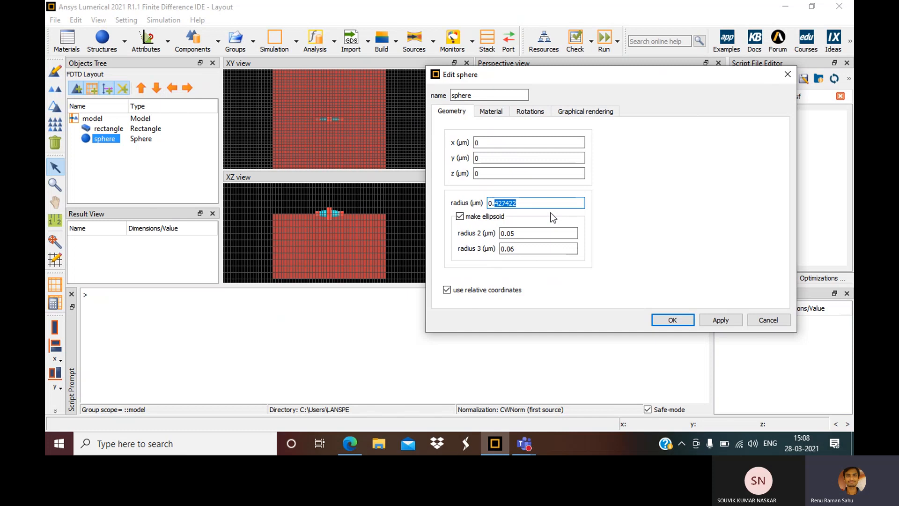
{"action": "type", "text": "0.05"}
{"action": "left_click", "coordinate": [728, 322]}
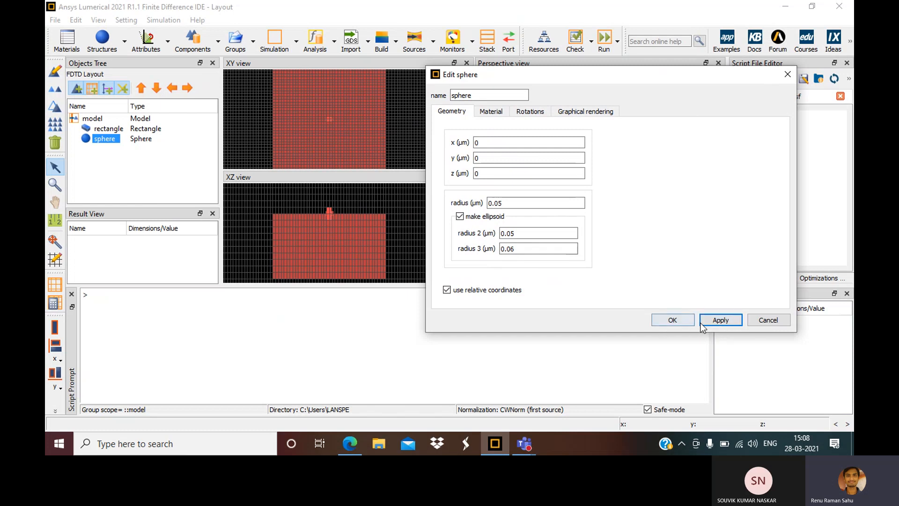
{"action": "left_click", "coordinate": [671, 321]}
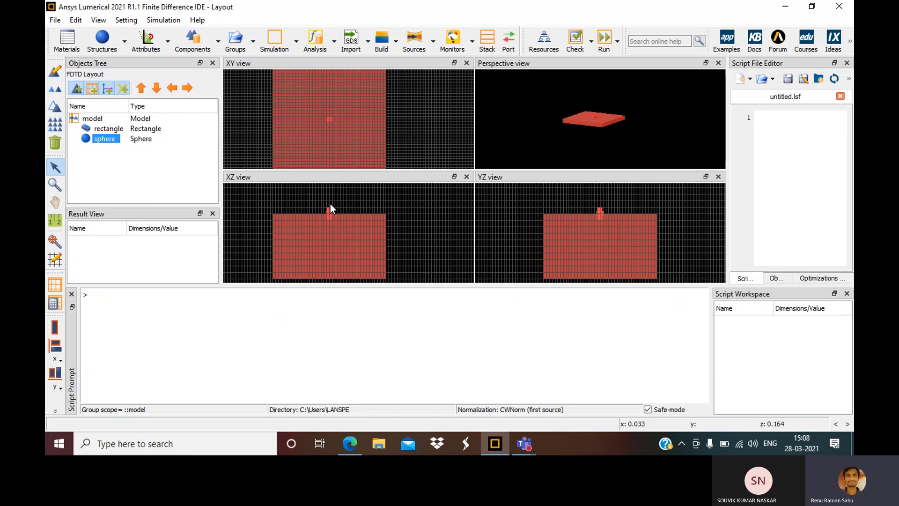
- Reopen the ellipsoid's properties and set radius 3 to 0.05 µm
{"action": "scroll", "coordinate": [327, 211], "scroll_direction": "down", "scroll_amount": 4}
{"action": "scroll", "coordinate": [327, 211], "scroll_direction": "up", "scroll_amount": 10}
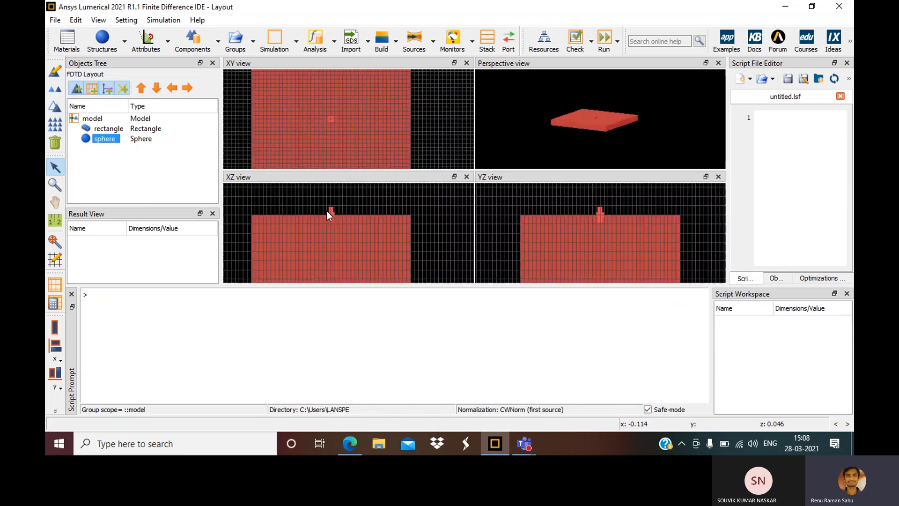
{"action": "scroll", "coordinate": [327, 211], "scroll_direction": "up", "scroll_amount": 6}
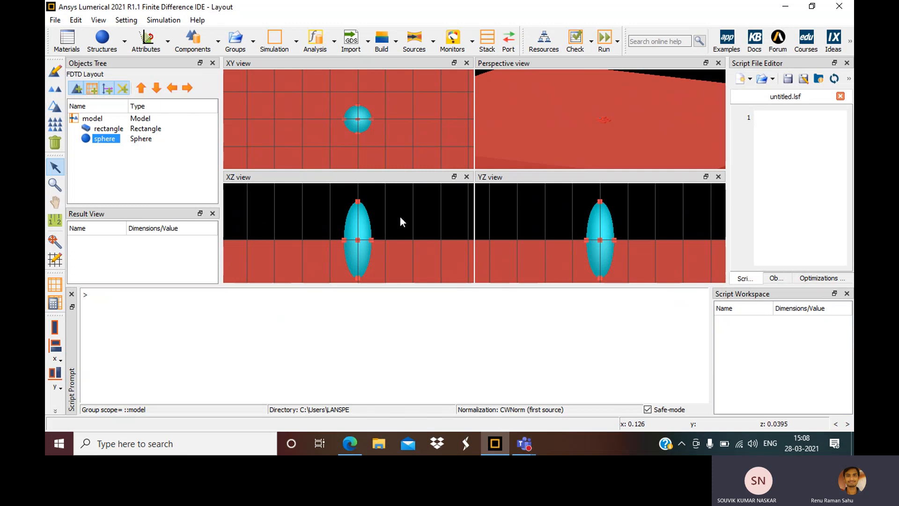
{"action": "scroll", "coordinate": [363, 228], "scroll_direction": "down", "scroll_amount": 4}
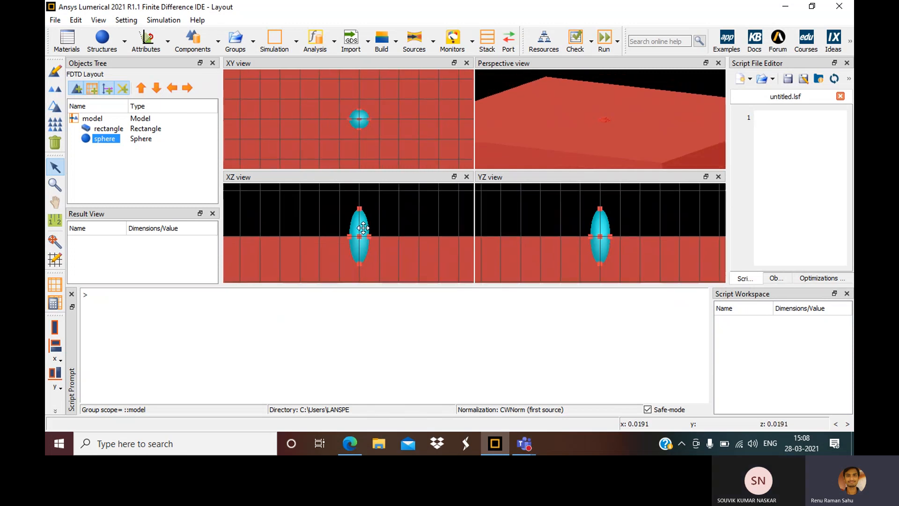
{"action": "right_click", "coordinate": [359, 236]}
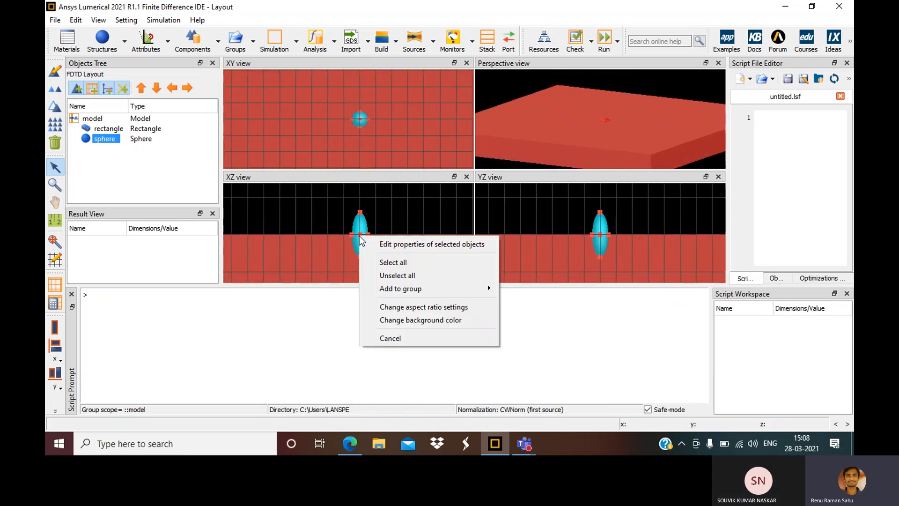
{"action": "left_click", "coordinate": [430, 244]}
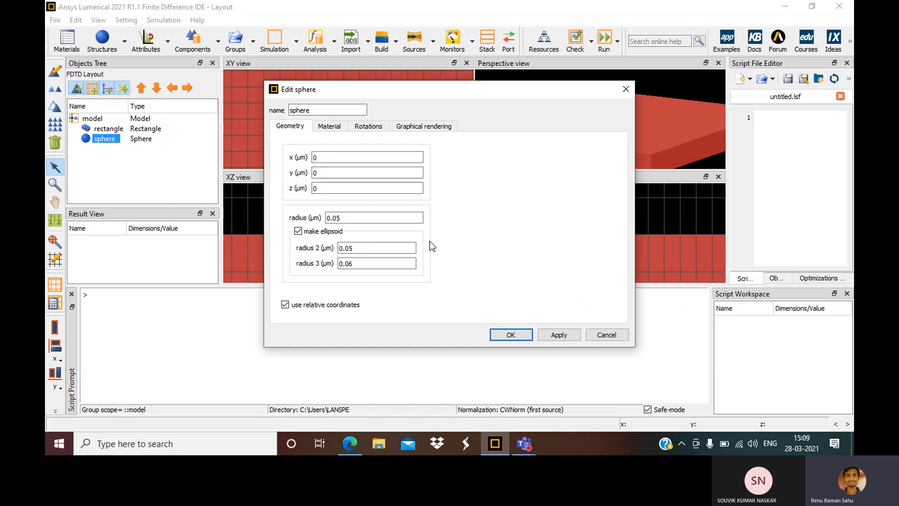
{"action": "left_click", "coordinate": [360, 263]}
{"action": "left_click_drag", "start_coordinate": [351, 264], "coordinate": [355, 264]}
{"action": "type", "text": "4"}
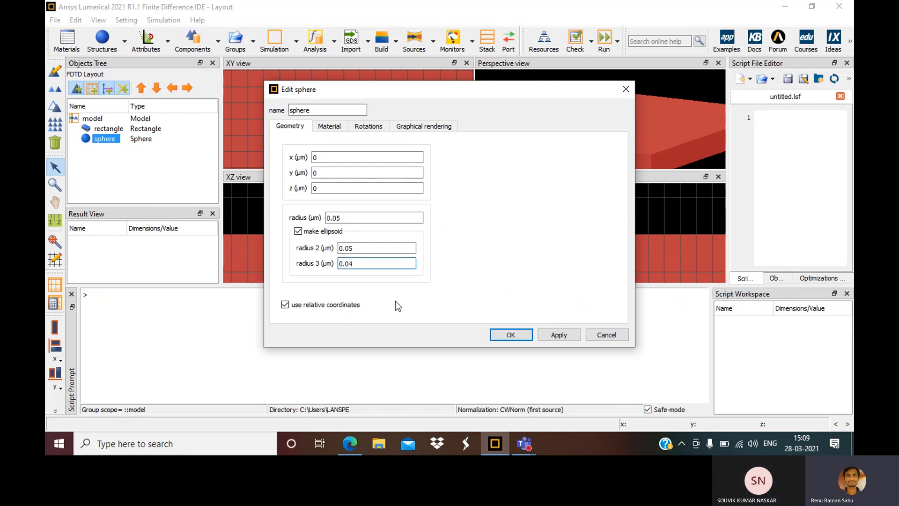
{"action": "key", "text": "BackSpace"}
{"action": "type", "text": "5"}
- Set the ellipsoid's radius and radius 2 to 0.06 µm each, apply the values and accept the properties
{"action": "left_click", "coordinate": [359, 250]}
{"action": "left_click", "coordinate": [360, 216]}
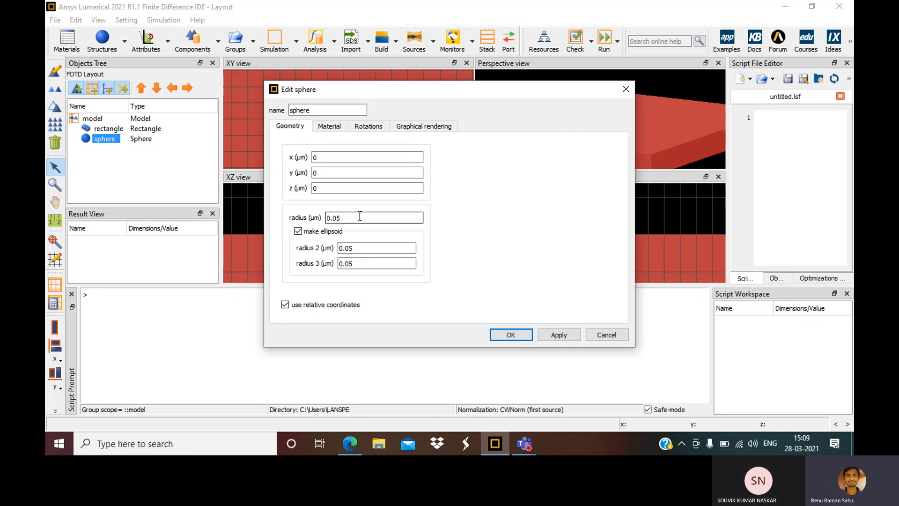
{"action": "type", "text": "6"}
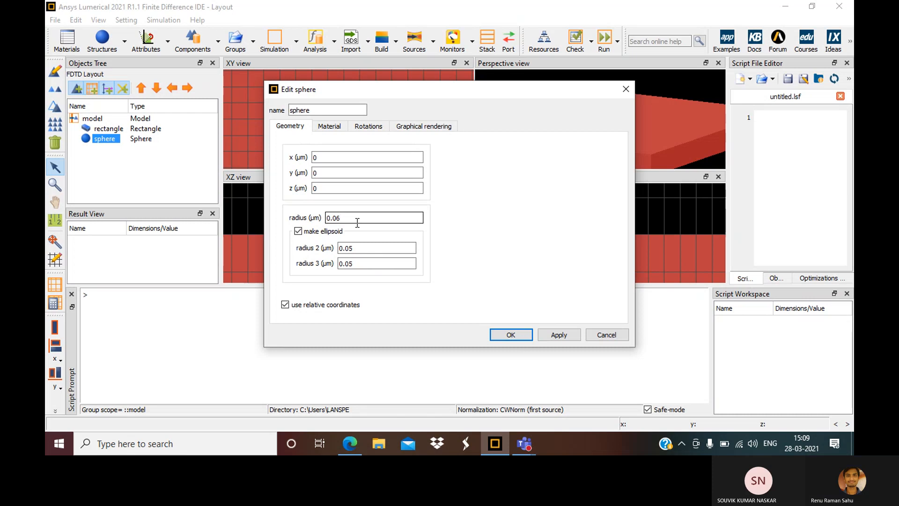
{"action": "left_click", "coordinate": [359, 248]}
{"action": "key", "text": "BackSpace"}
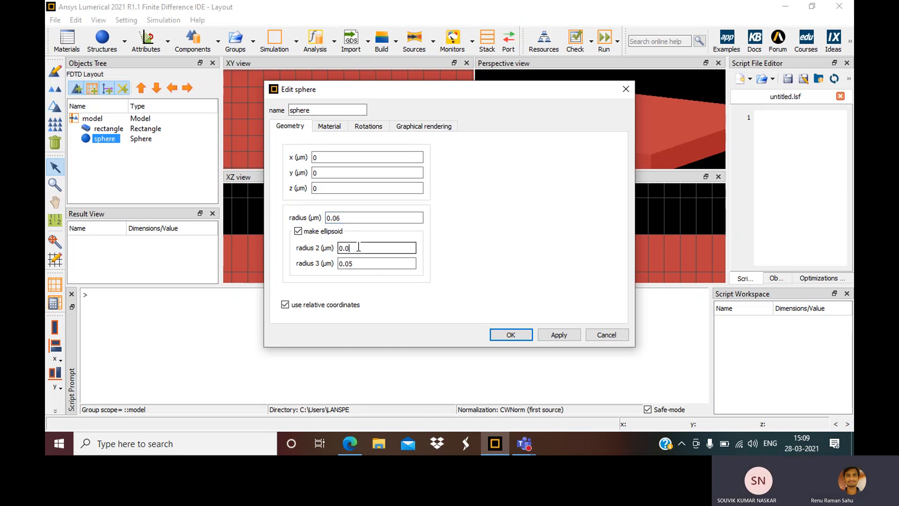
{"action": "type", "text": "6"}
{"action": "left_click", "coordinate": [558, 336]}
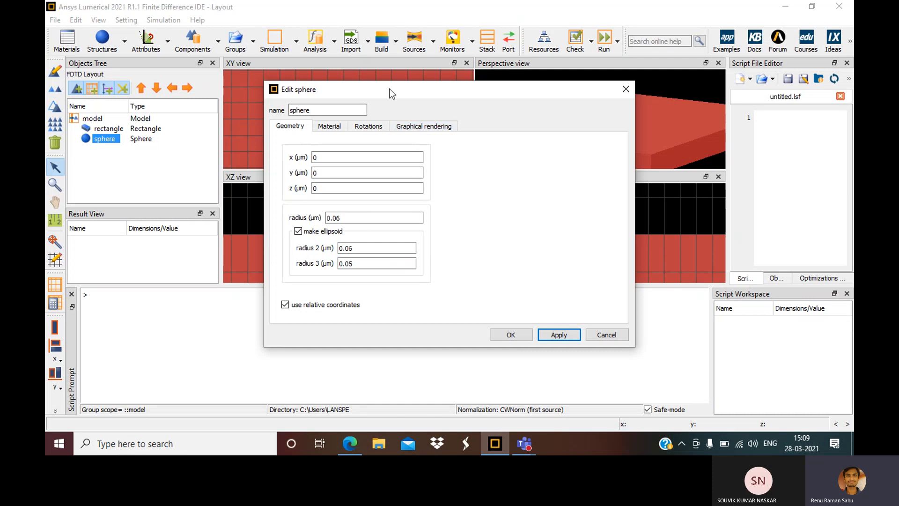
{"action": "left_click_drag", "start_coordinate": [389, 91], "coordinate": [568, 112]}
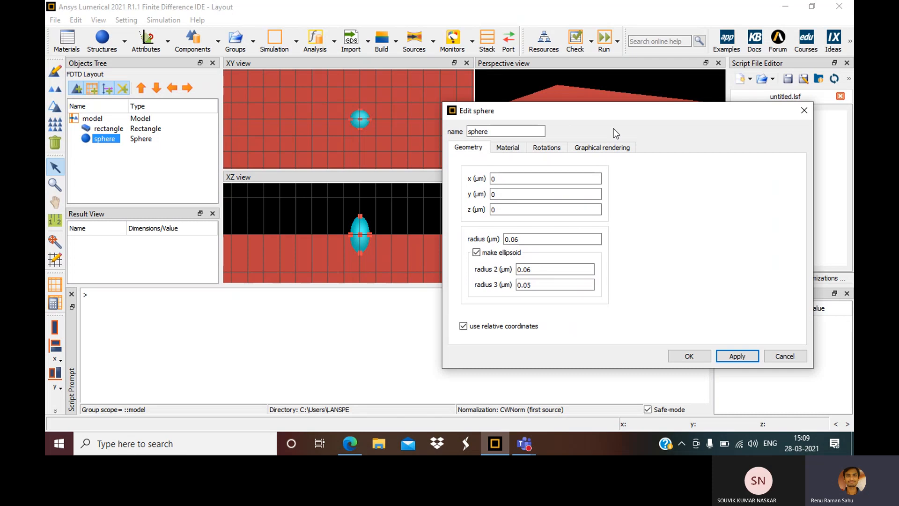
{"action": "left_click_drag", "start_coordinate": [603, 114], "coordinate": [608, 175]}
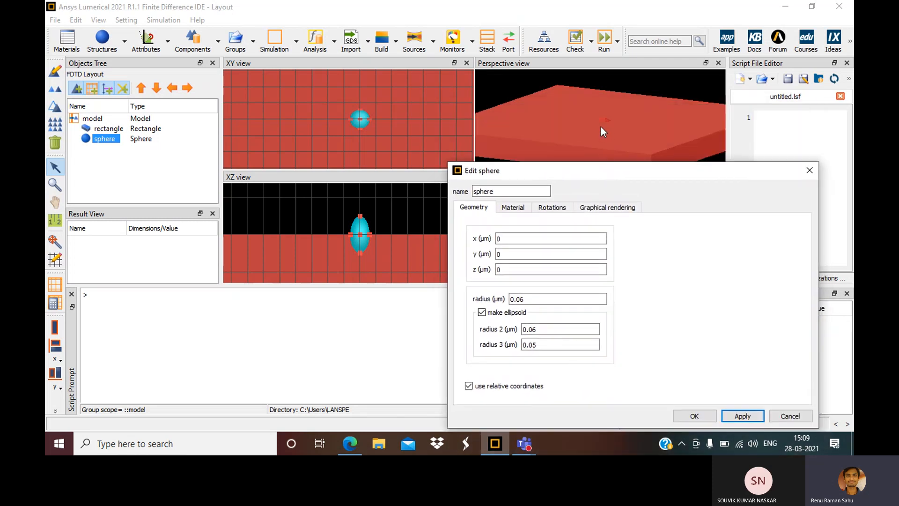
{"action": "left_click", "coordinate": [685, 416]}
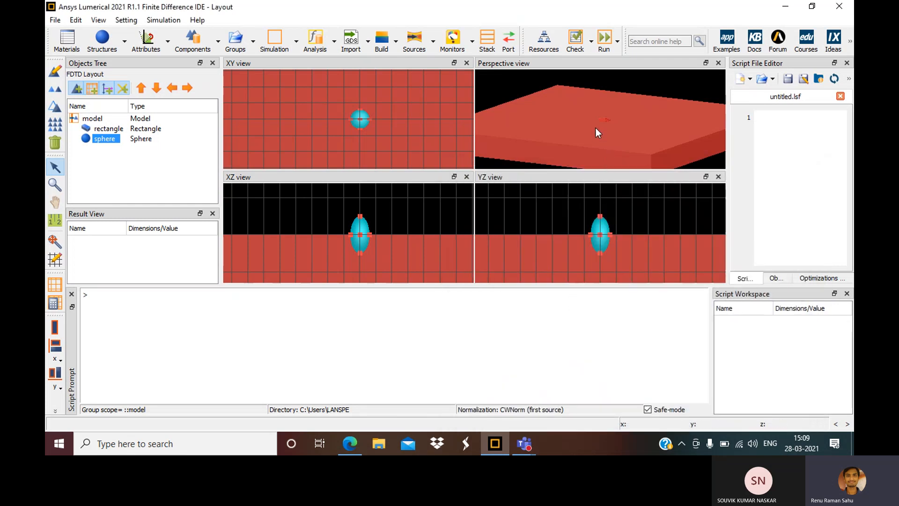
- Examine the ellipsoid's shape and position on the slab in the perspective view
{"action": "scroll", "coordinate": [595, 128], "scroll_direction": "down", "scroll_amount": 3}
{"action": "scroll", "coordinate": [596, 128], "scroll_direction": "up", "scroll_amount": 6}
{"action": "scroll", "coordinate": [596, 128], "scroll_direction": "up", "scroll_amount": 5}
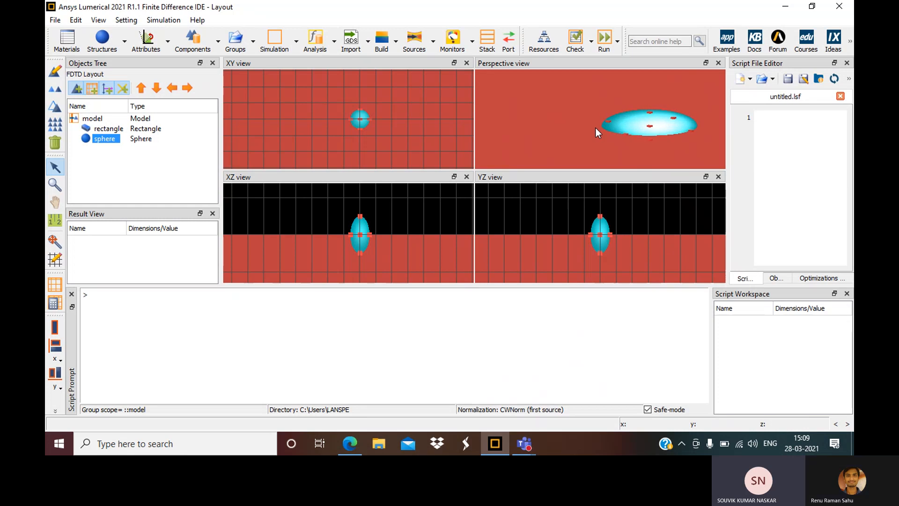
{"action": "scroll", "coordinate": [596, 128], "scroll_direction": "down", "scroll_amount": 2}
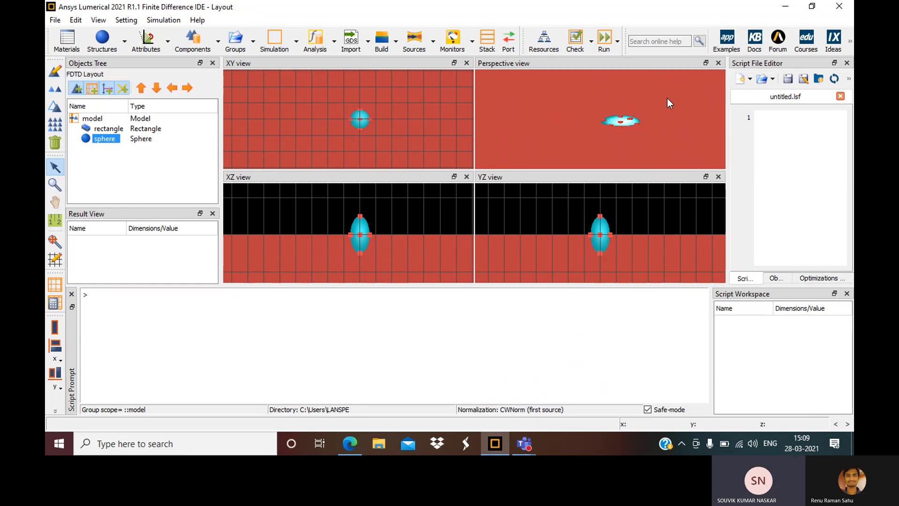
- Override the ellipsoid's mesh order from the material database with 1, apply it and accept the properties
{"action": "right_click", "coordinate": [360, 237]}
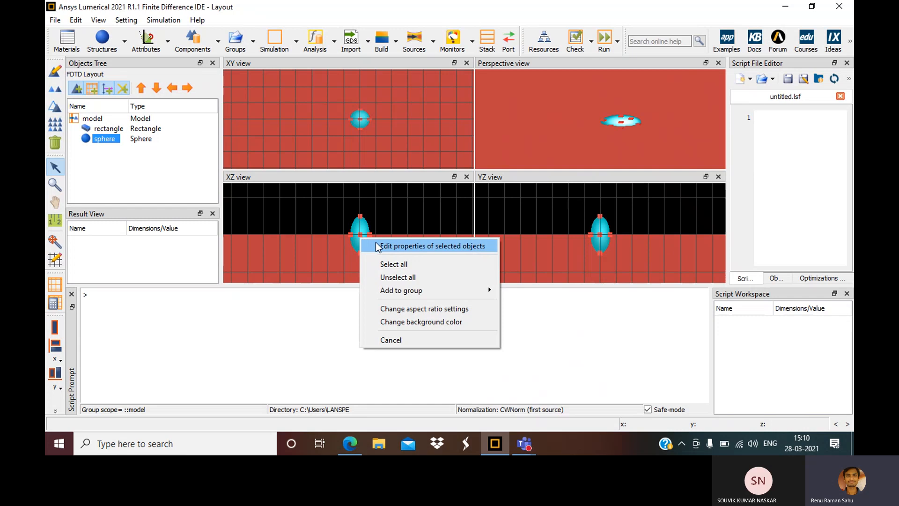
{"action": "left_click", "coordinate": [376, 243]}
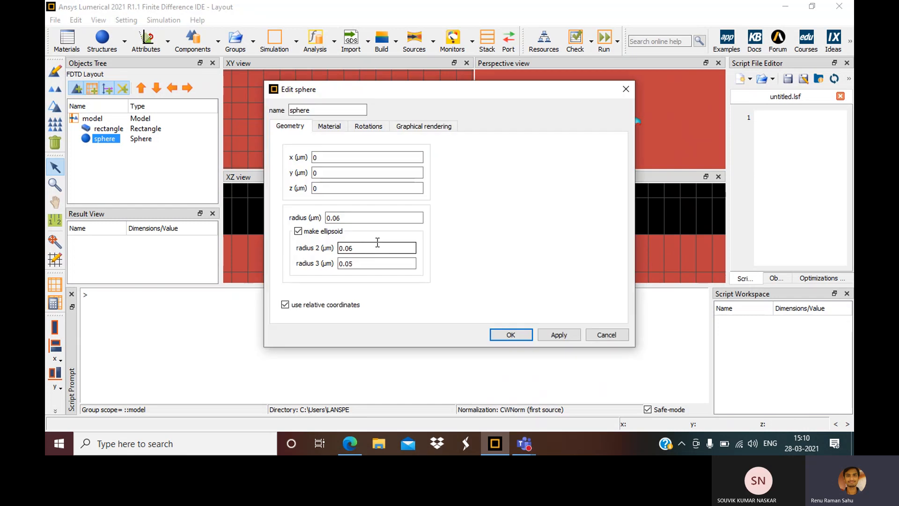
{"action": "left_click", "coordinate": [330, 127]}
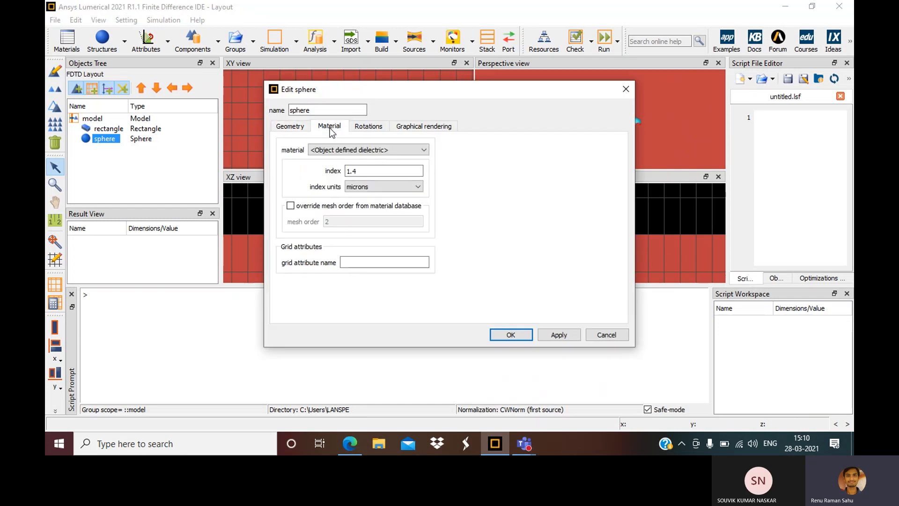
{"action": "left_click", "coordinate": [291, 206]}
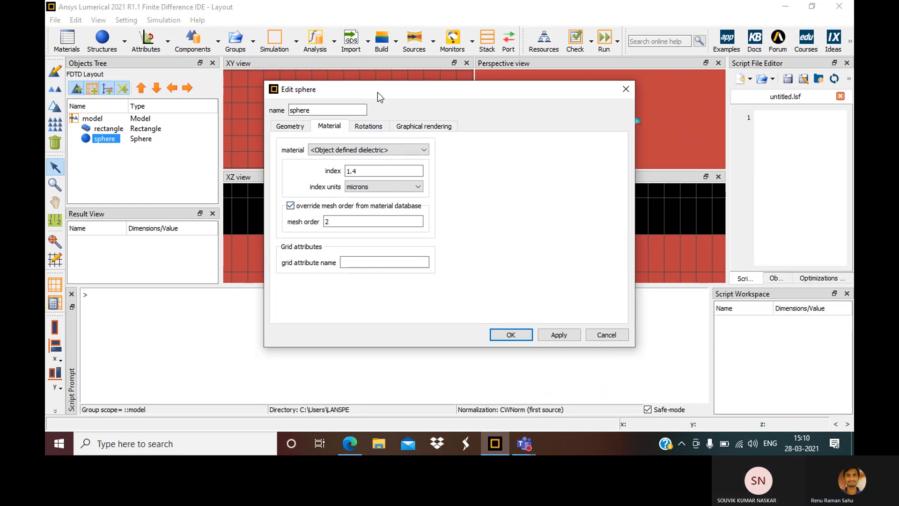
{"action": "left_click_drag", "start_coordinate": [378, 89], "coordinate": [536, 60]}
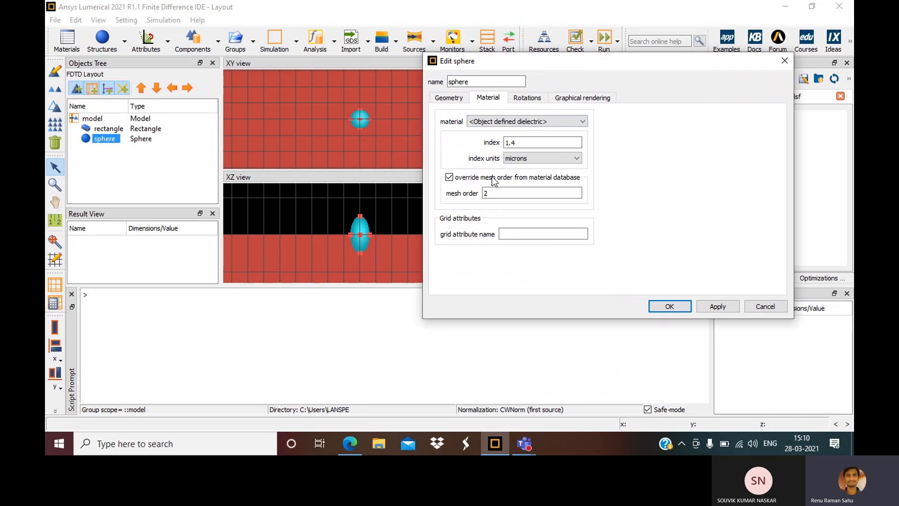
{"action": "left_click", "coordinate": [492, 193]}
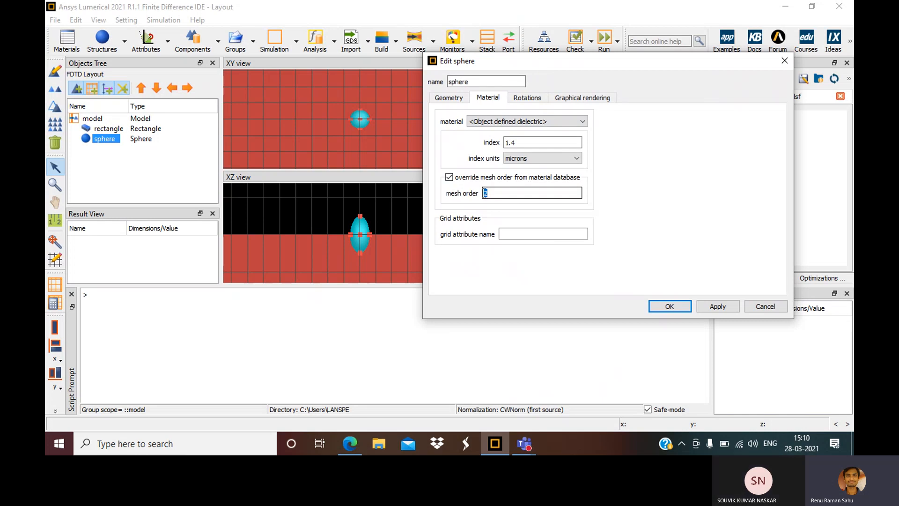
{"action": "double_click", "coordinate": [485, 194]}
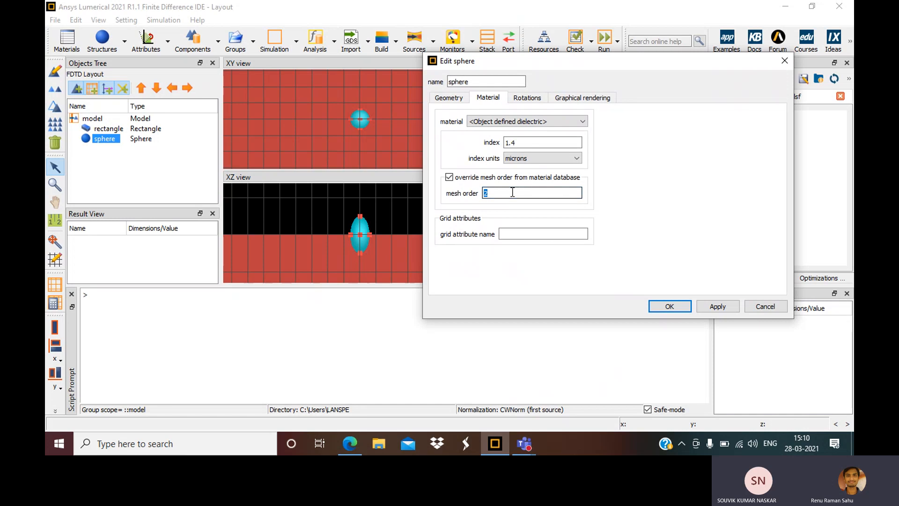
{"action": "type", "text": "1"}
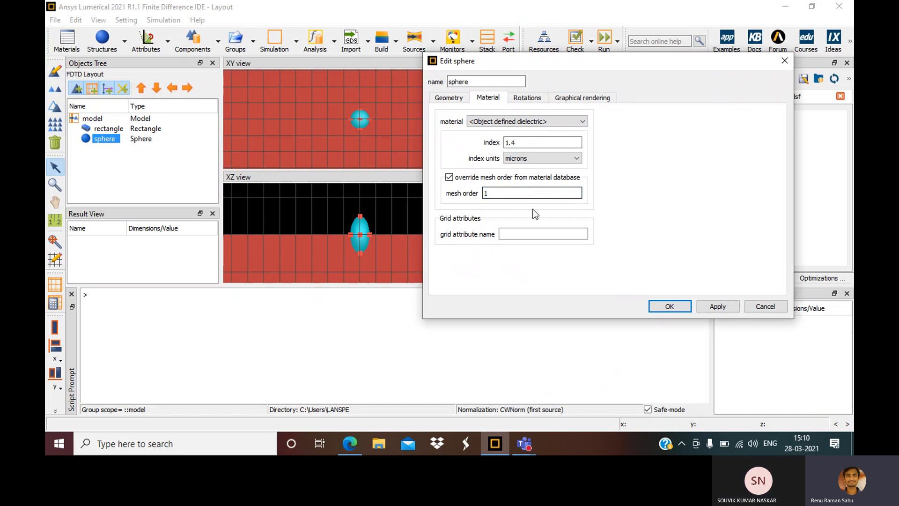
{"action": "left_click", "coordinate": [714, 307]}
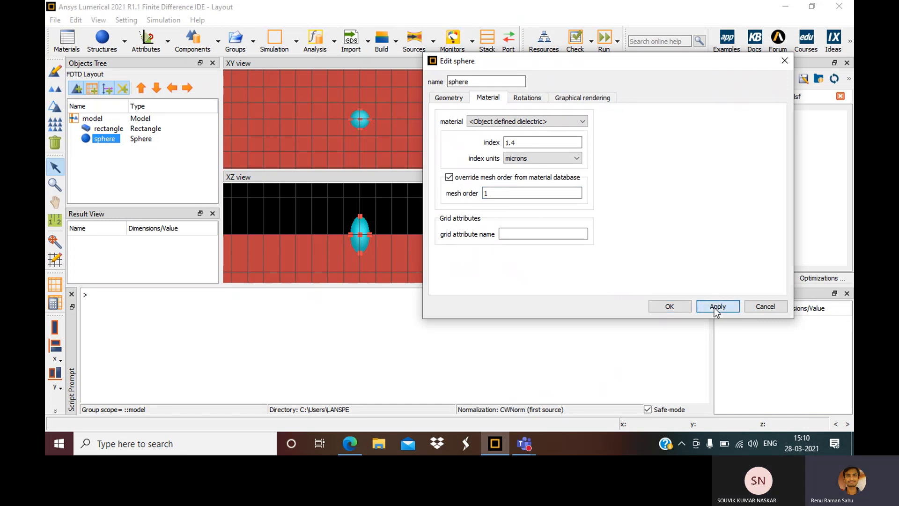
{"action": "left_click", "coordinate": [672, 307]}
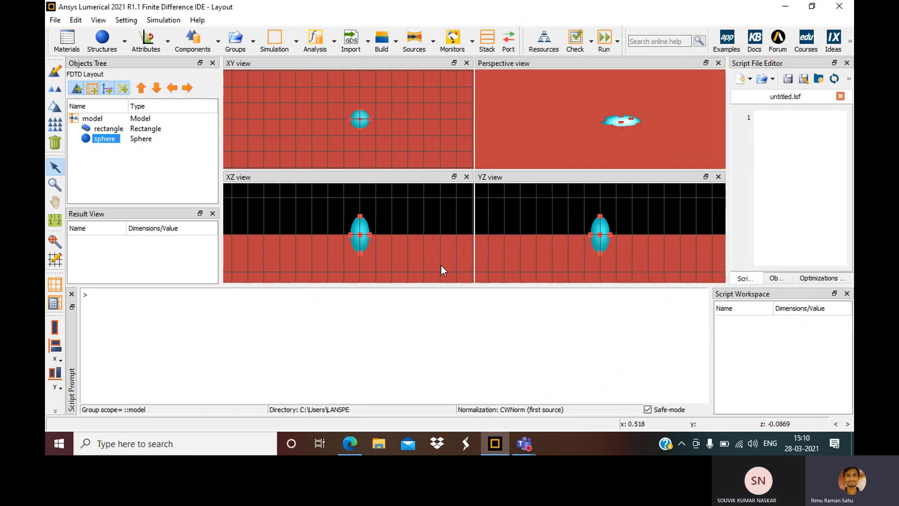
- Override the rectangle slab's mesh order from the material database with 3 and accept the properties
{"action": "left_click", "coordinate": [424, 256]}
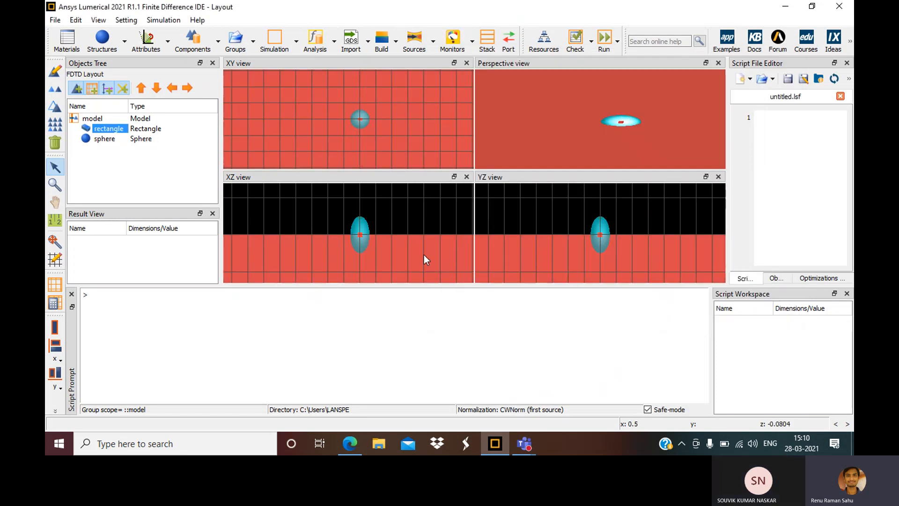
{"action": "right_click", "coordinate": [400, 246]}
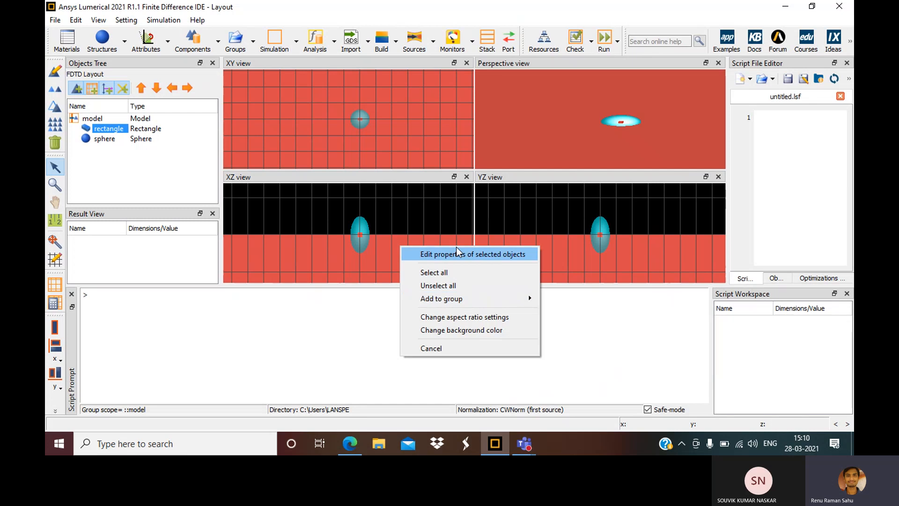
{"action": "left_click", "coordinate": [448, 257]}
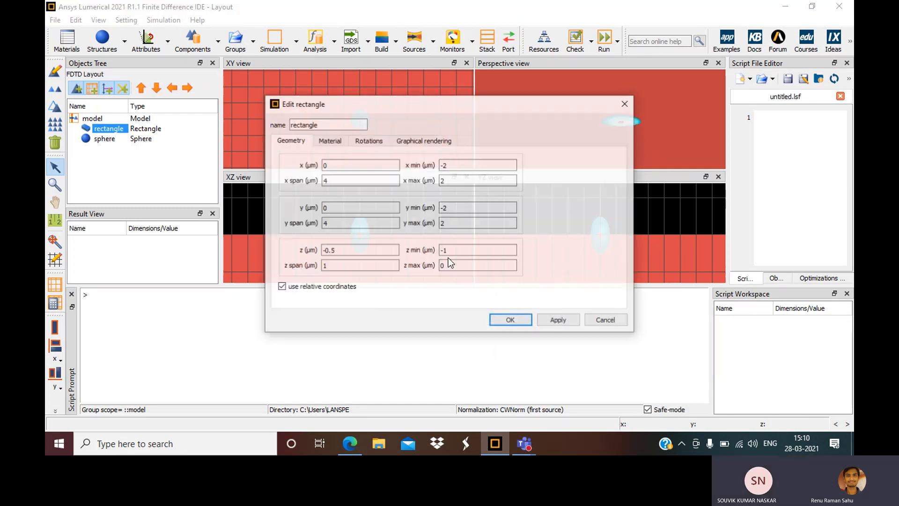
{"action": "left_click", "coordinate": [329, 140]}
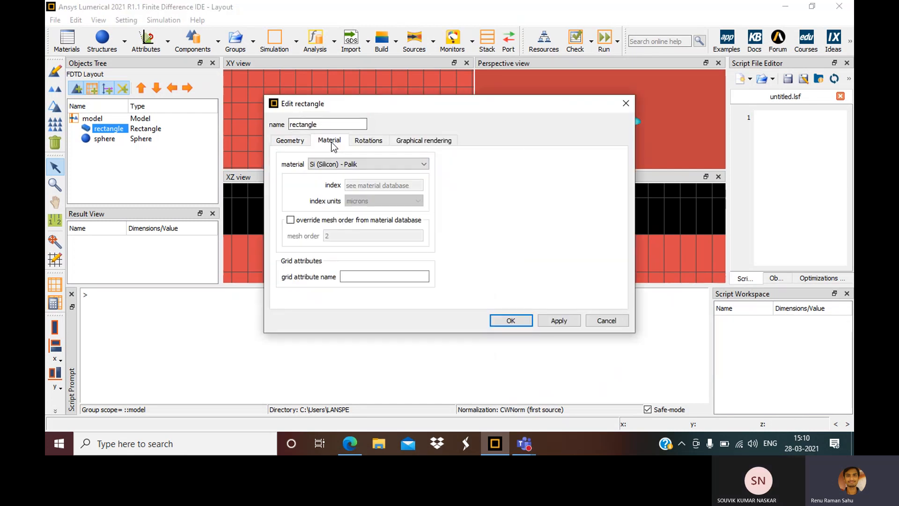
{"action": "left_click", "coordinate": [290, 220]}
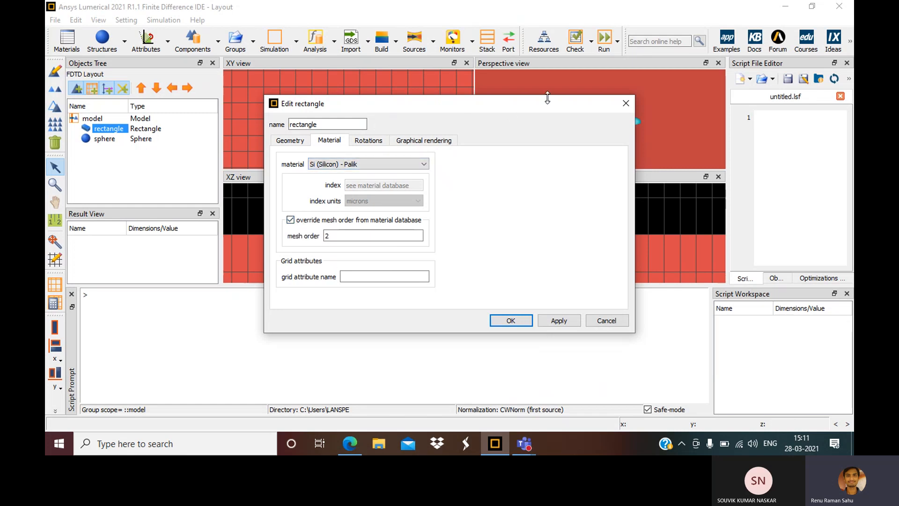
{"action": "left_click_drag", "start_coordinate": [474, 103], "coordinate": [620, 96]}
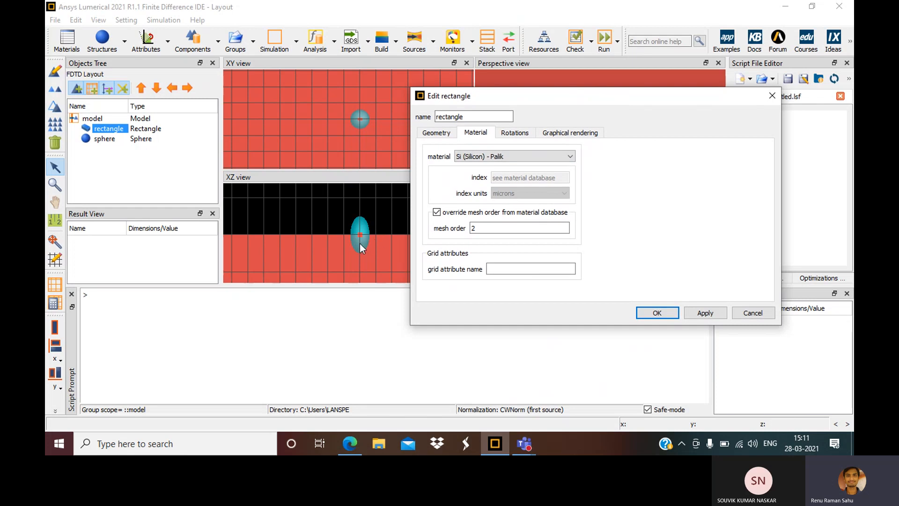
{"action": "left_click", "coordinate": [473, 228]}
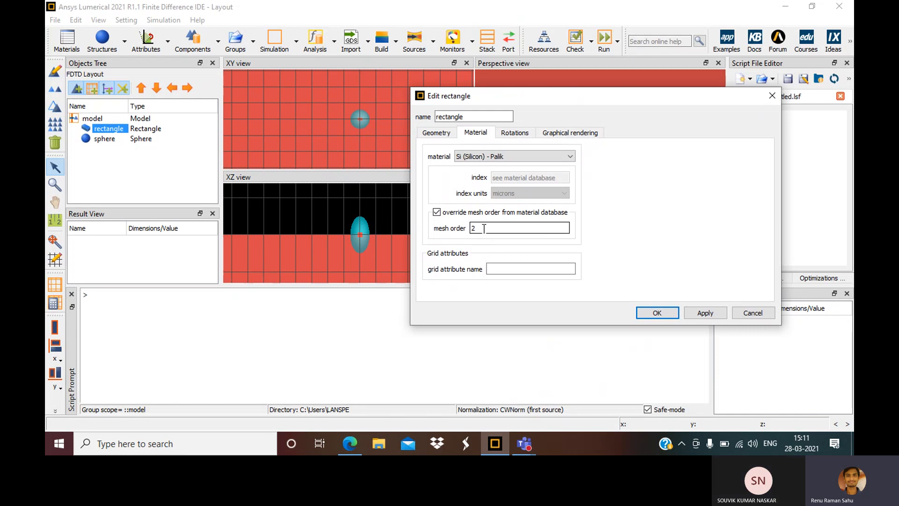
{"action": "double_click", "coordinate": [473, 228]}
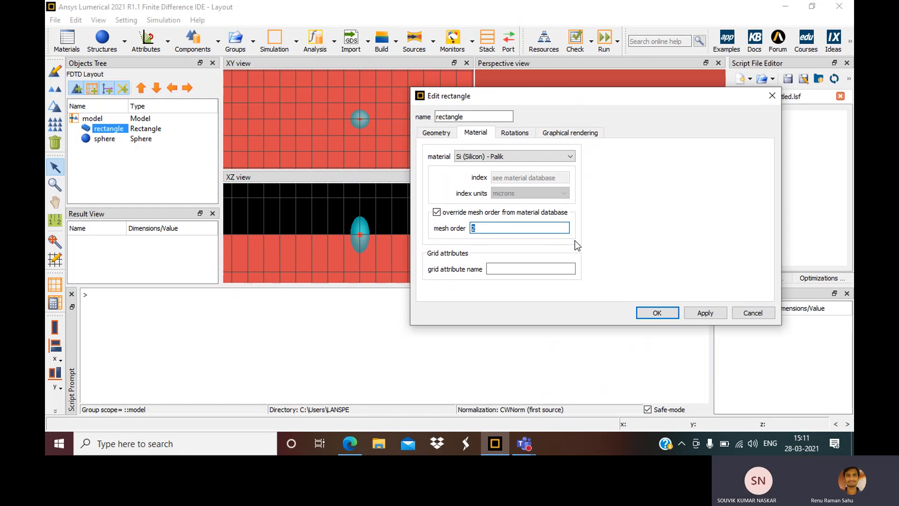
{"action": "type", "text": "3"}
{"action": "left_click", "coordinate": [660, 311]}
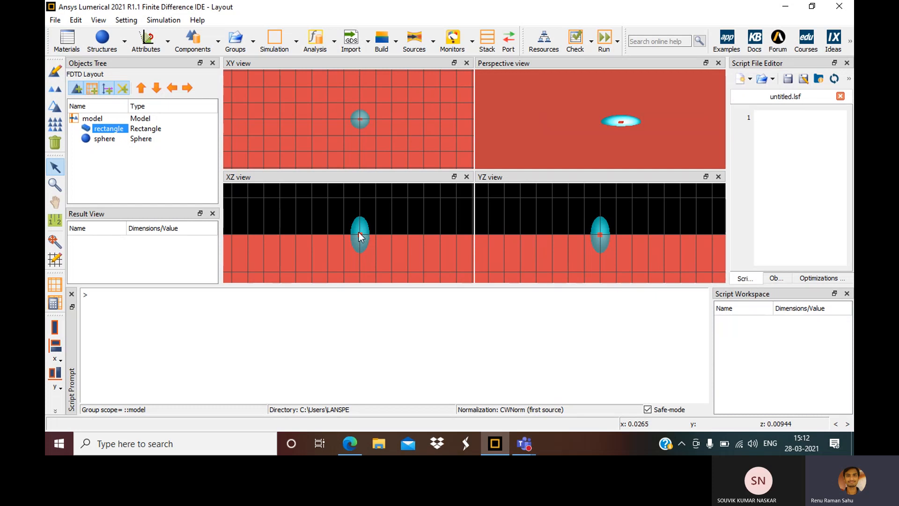
{"action": "left_click", "coordinate": [296, 43]}
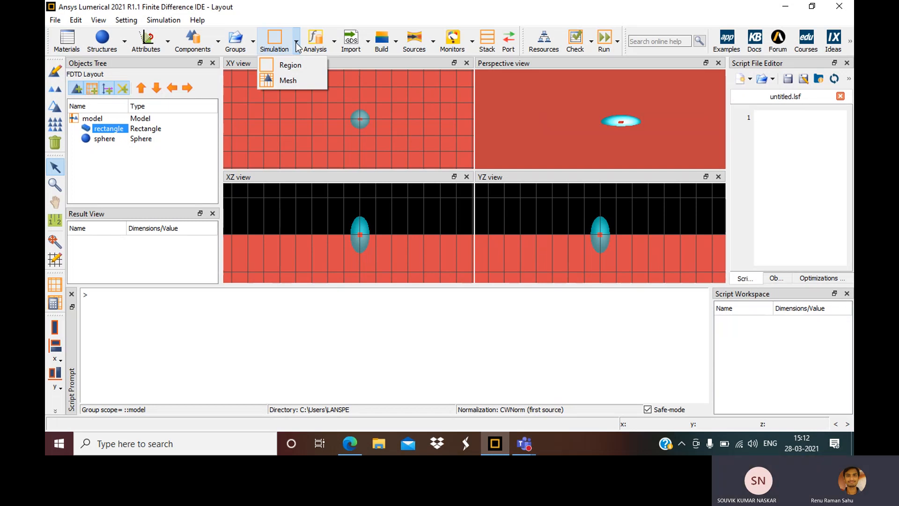
{"action": "left_click", "coordinate": [358, 227]}
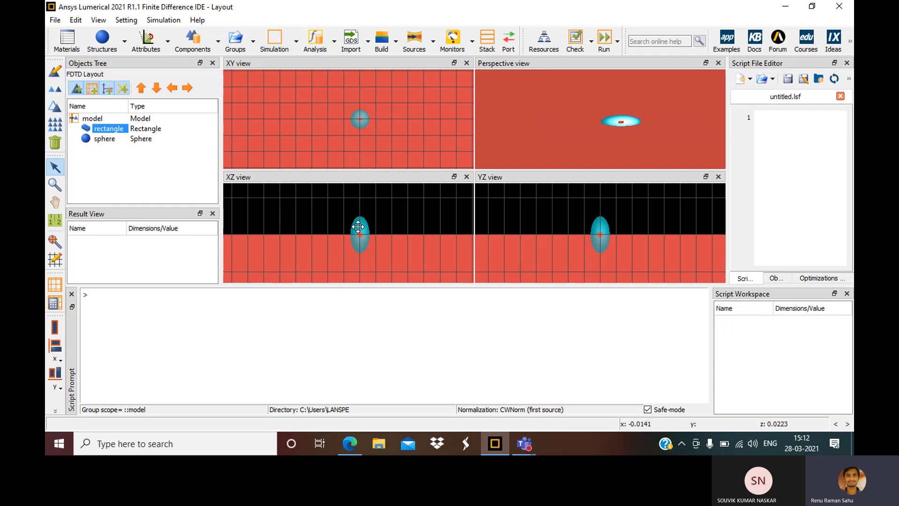
{"action": "right_click", "coordinate": [358, 227]}
{"action": "left_click", "coordinate": [382, 237]}
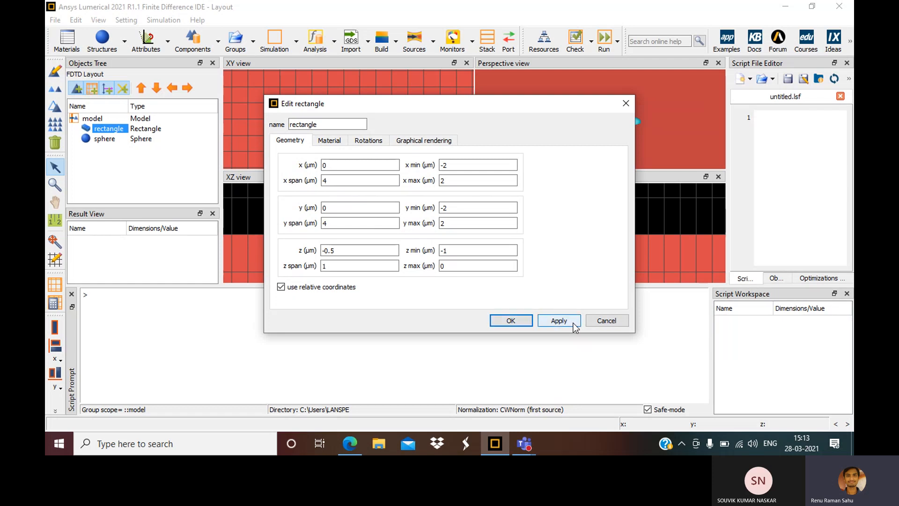
{"action": "left_click", "coordinate": [604, 321]}
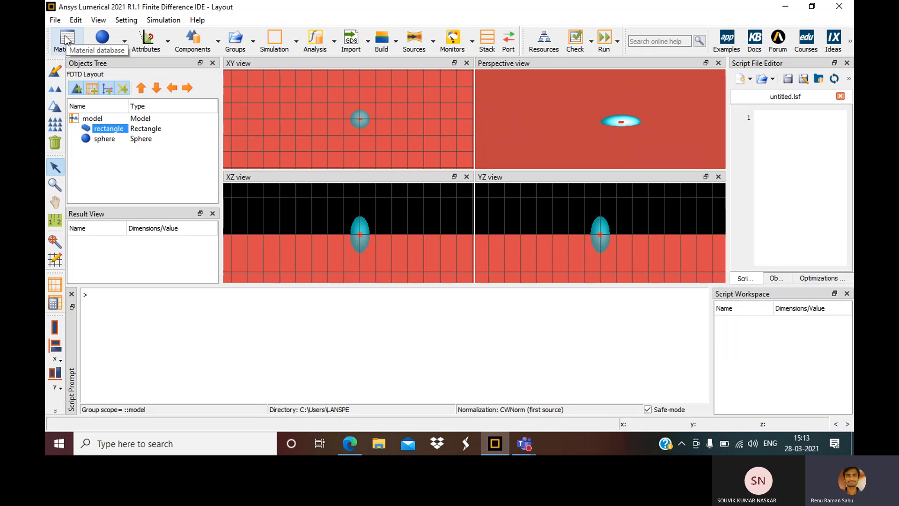
- Switch to File Explorer and open the Liq_Ga_nk text file from the Gallium_on_PDMS folder inside Gallium Nanostructures
{"action": "left_click", "coordinate": [383, 445]}
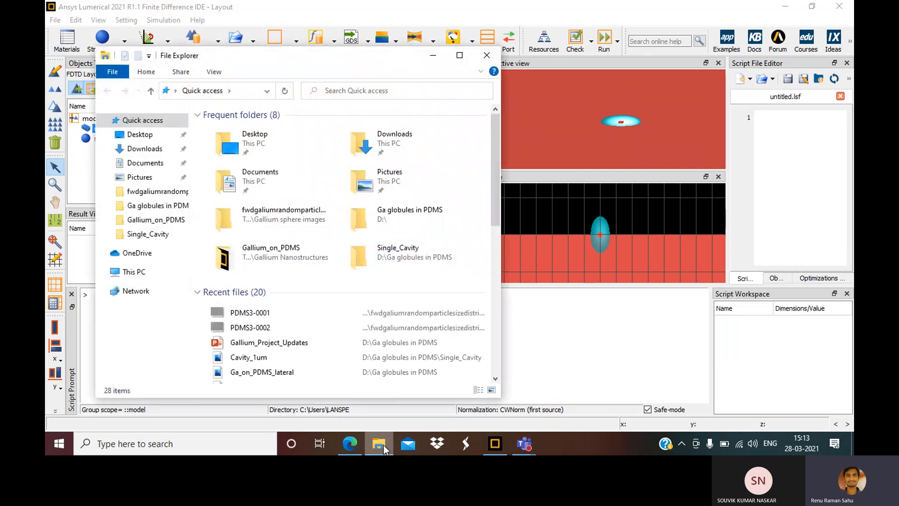
{"action": "double_click", "coordinate": [253, 183]}
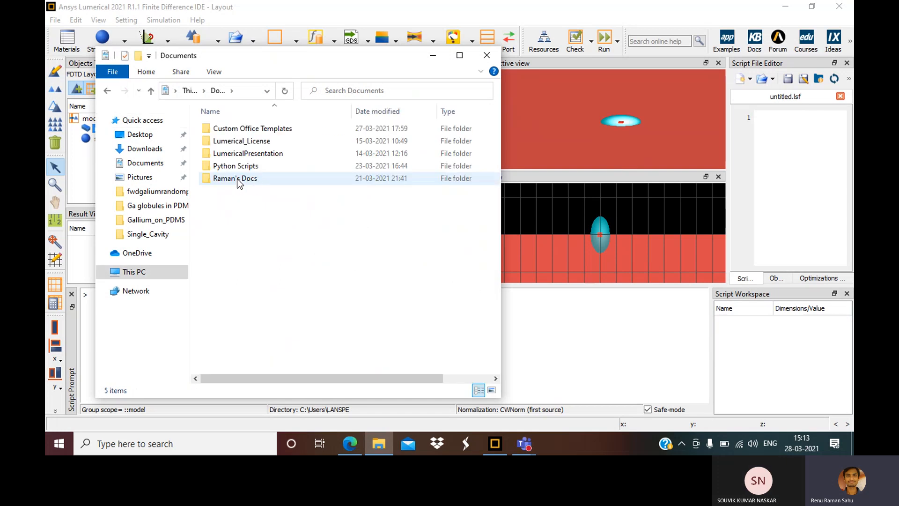
{"action": "double_click", "coordinate": [237, 179]}
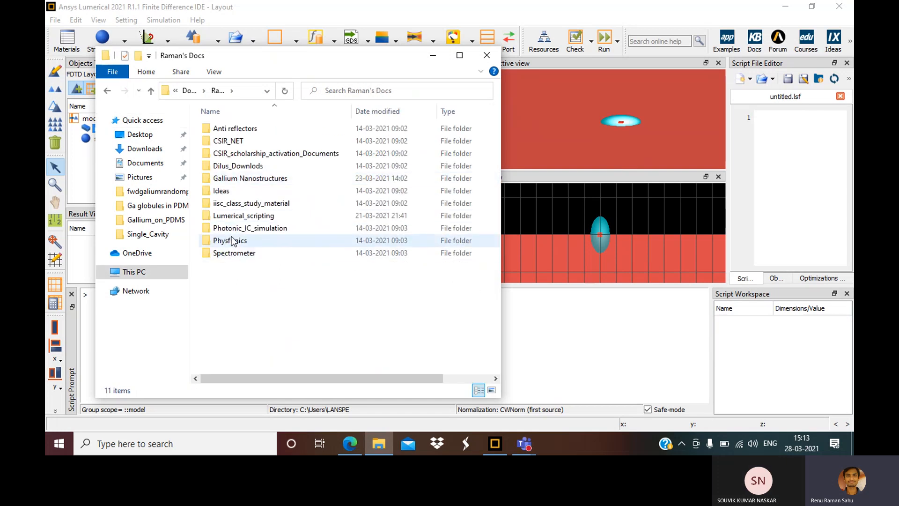
{"action": "double_click", "coordinate": [225, 180]}
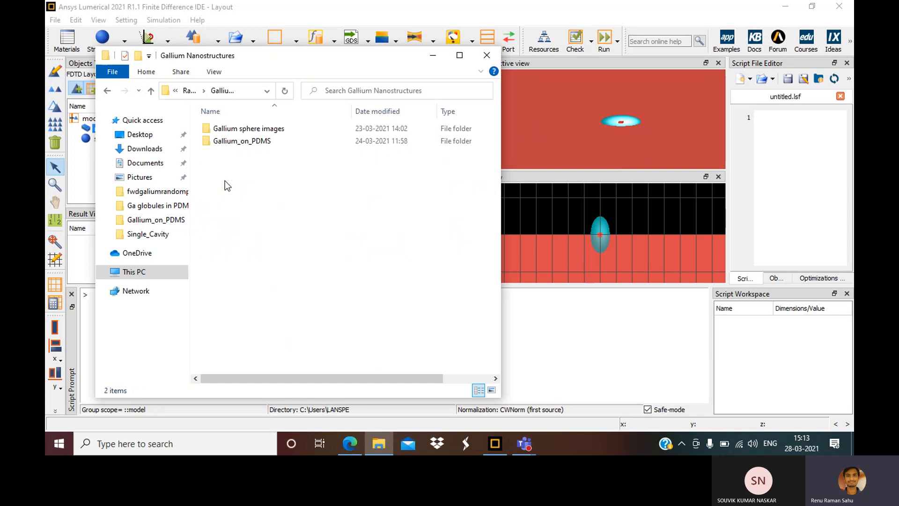
{"action": "double_click", "coordinate": [236, 146]}
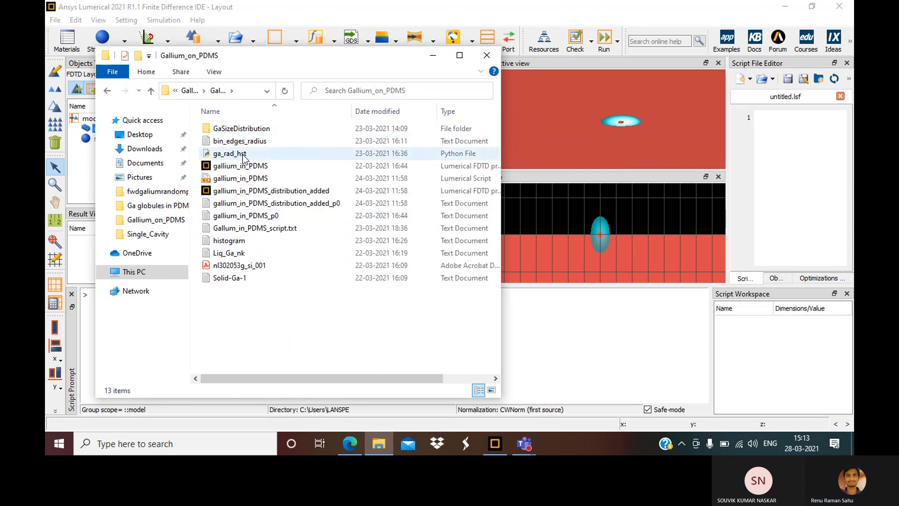
{"action": "double_click", "coordinate": [229, 253]}
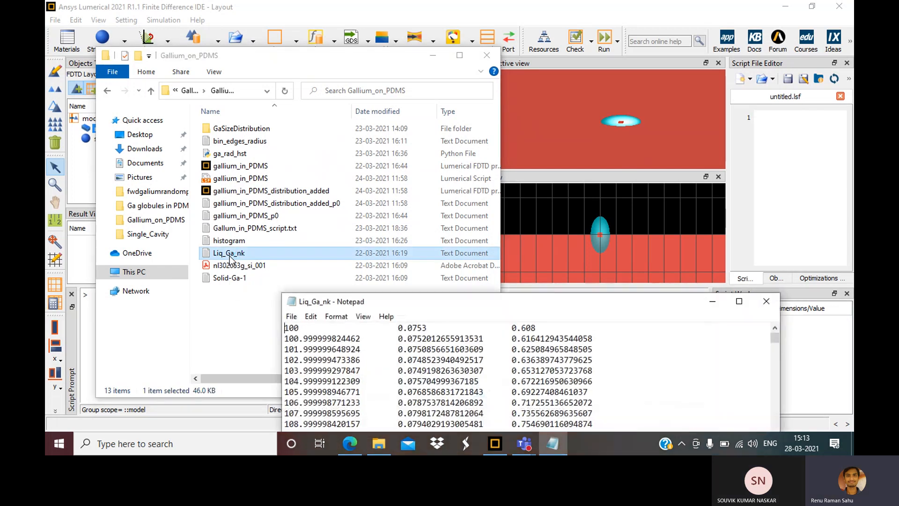
- Examine the three-column layout of the liquid gallium data, and close the text file and its folder
{"action": "left_click_drag", "start_coordinate": [474, 301], "coordinate": [497, 118]}
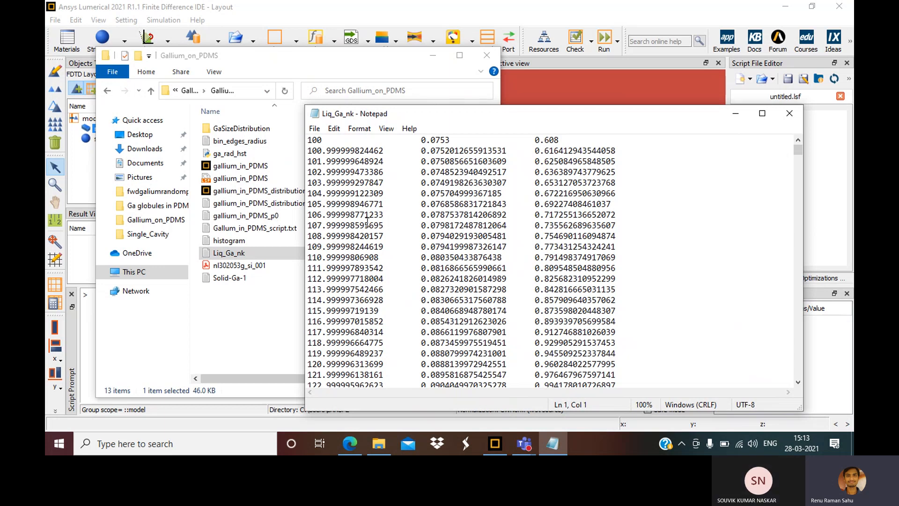
{"action": "left_click", "coordinate": [346, 225]}
{"action": "left_click", "coordinate": [793, 111]}
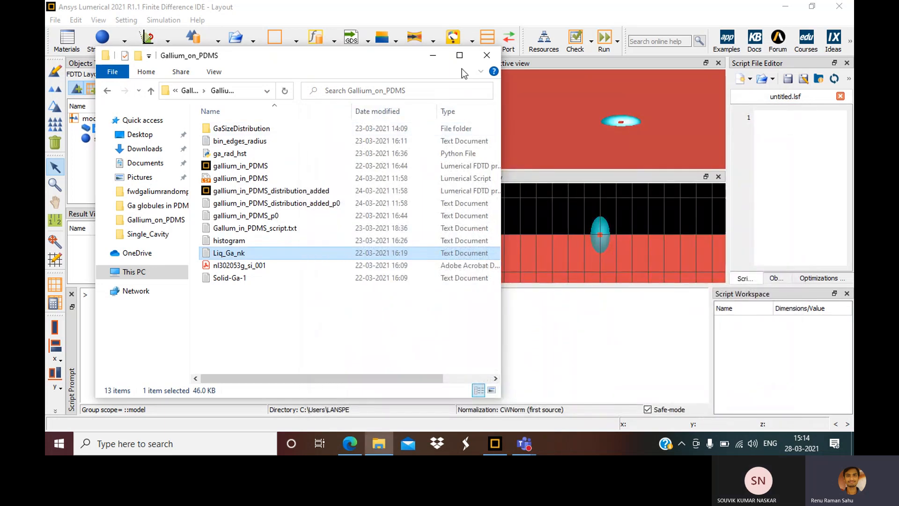
{"action": "left_click", "coordinate": [485, 55]}
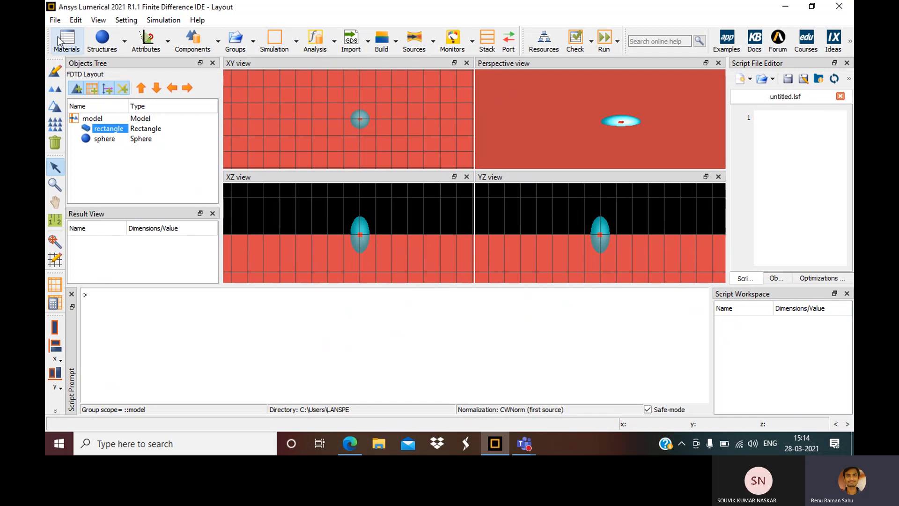
- Add a new Sampled 3D data material to the material database
{"action": "left_click", "coordinate": [60, 37]}
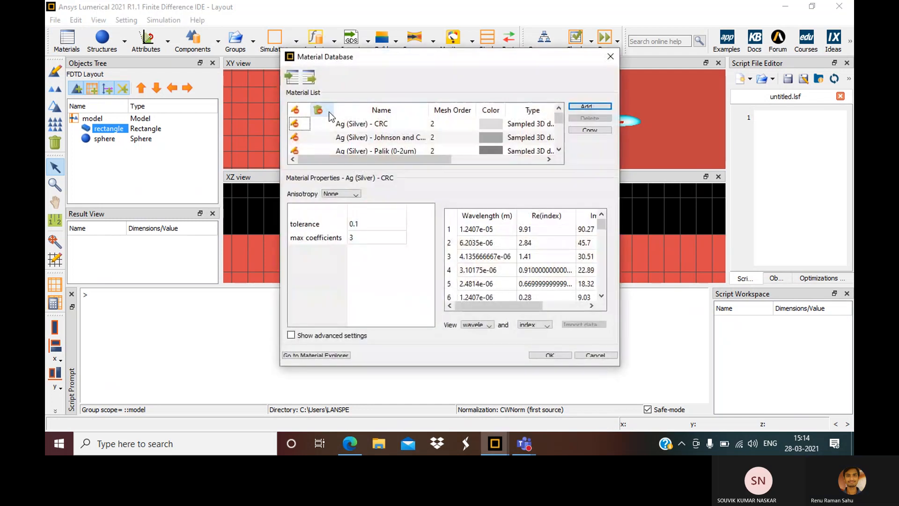
{"action": "left_click", "coordinate": [589, 106]}
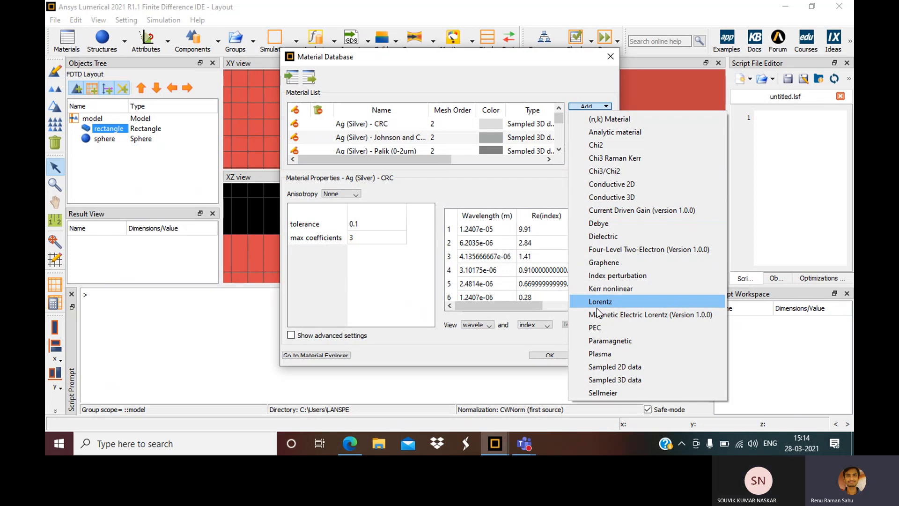
{"action": "left_click", "coordinate": [609, 380]}
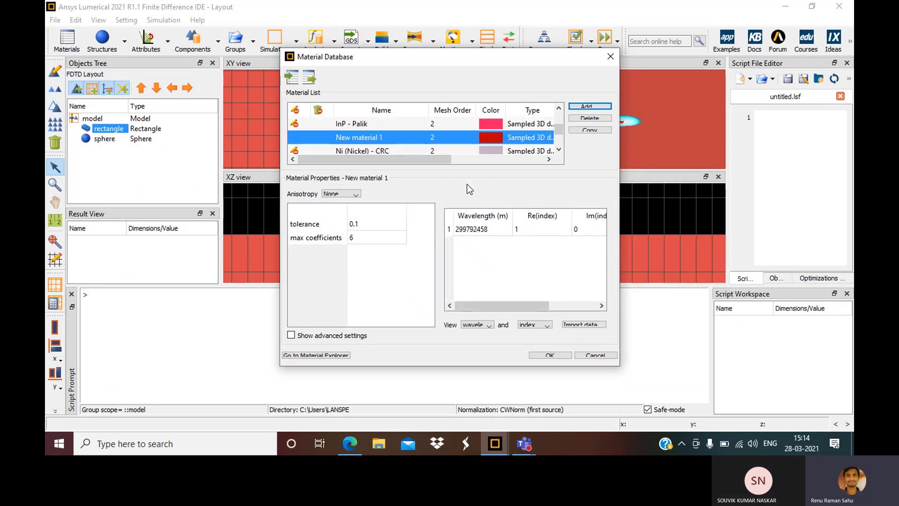
- Rename the new sampled material in the material list as Liq Ga
{"action": "double_click", "coordinate": [383, 137]}
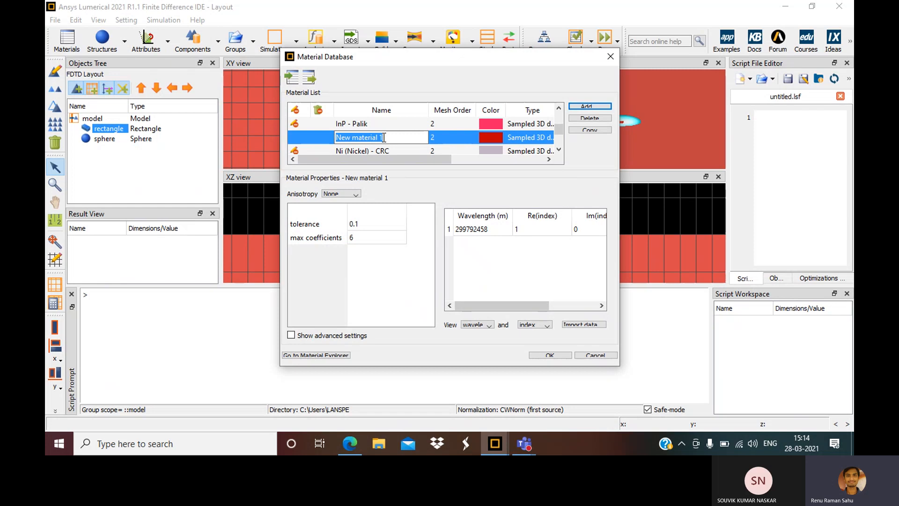
{"action": "key", "text": "BackSpace"}
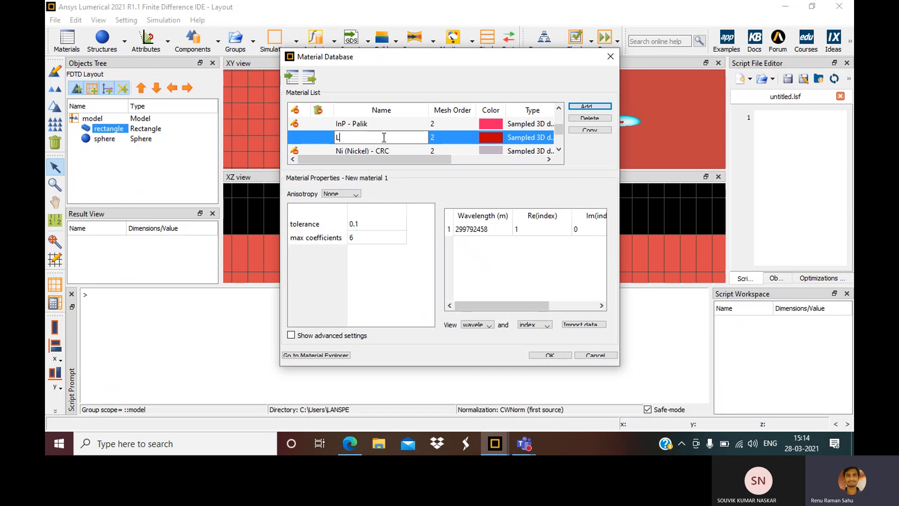
{"action": "type", "text": "Liq Ga"}
- Start a data import for Liq Ga and choose the Liq_Ga_nk text file from Gallium_on_PDMS inside Gallium Nanostructures
{"action": "left_click", "coordinate": [579, 325]}
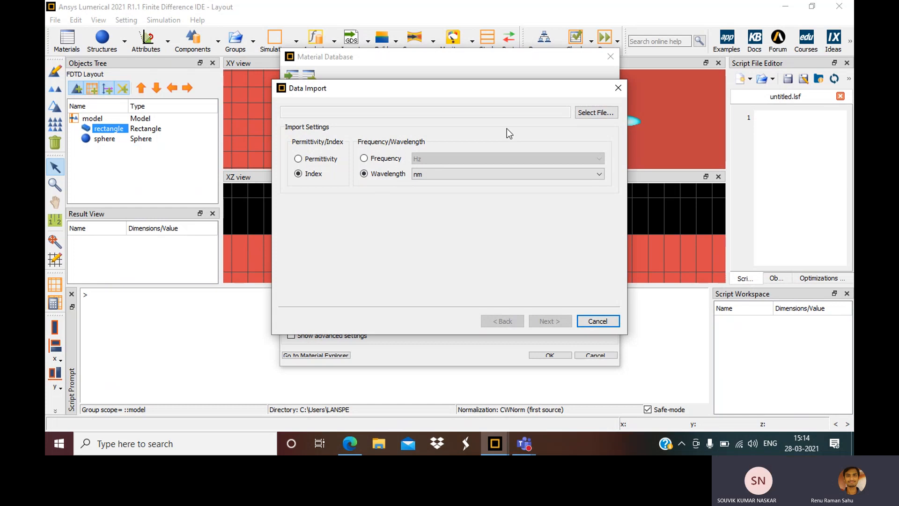
{"action": "left_click", "coordinate": [599, 113]}
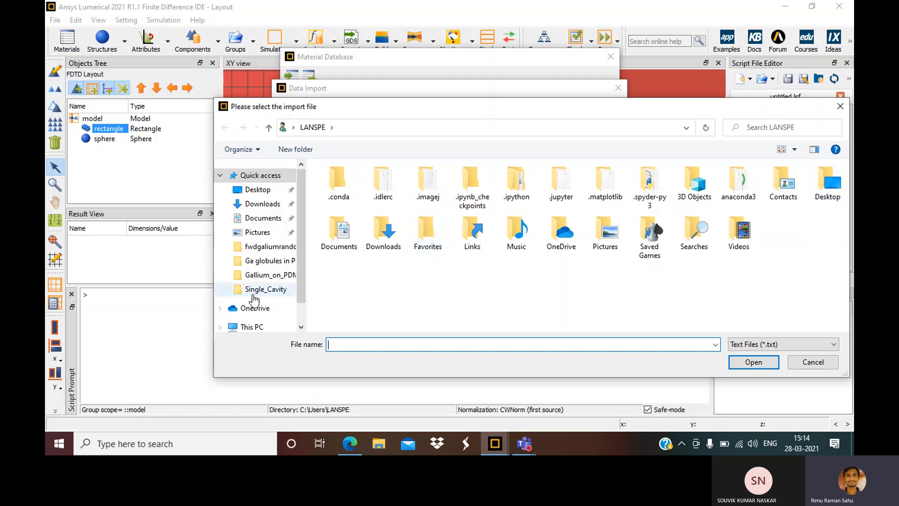
{"action": "double_click", "coordinate": [338, 246]}
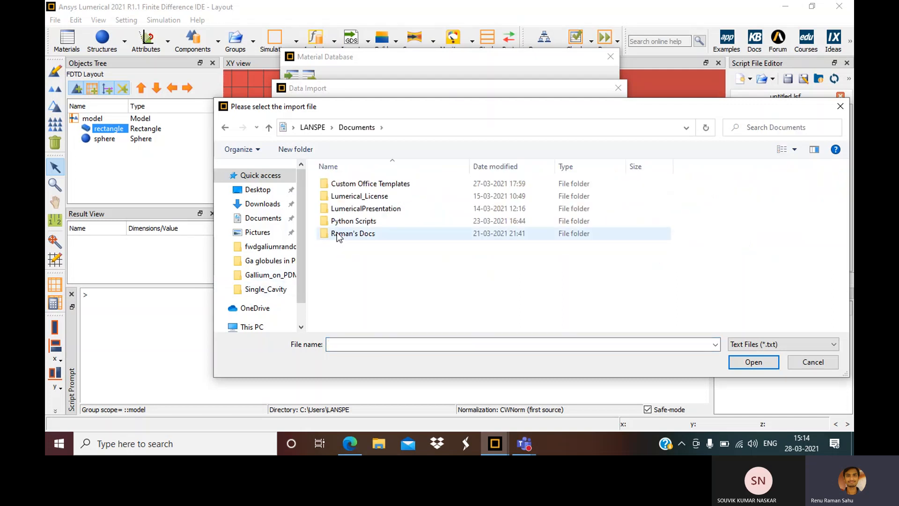
{"action": "double_click", "coordinate": [336, 234]}
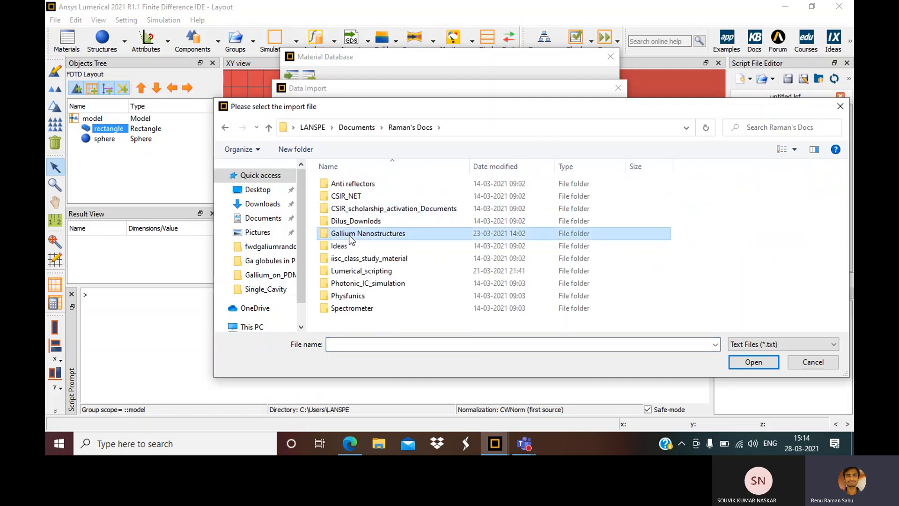
{"action": "double_click", "coordinate": [350, 234]}
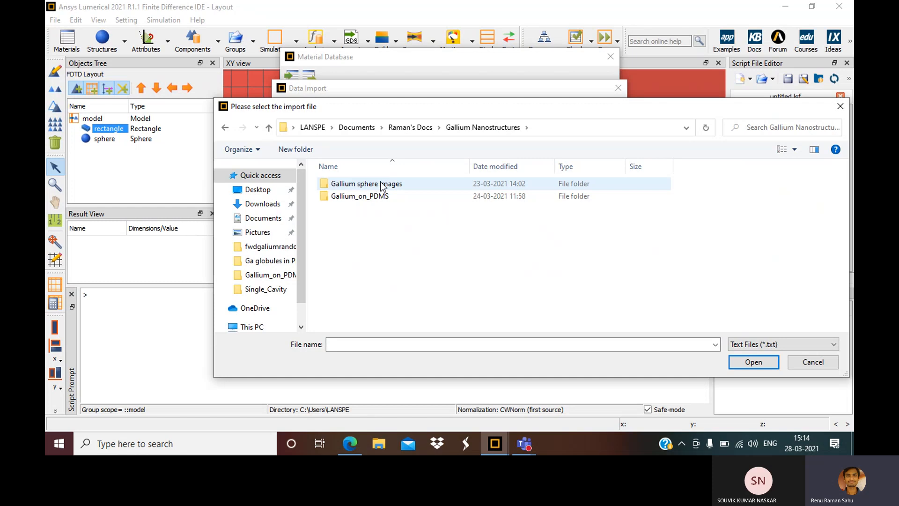
{"action": "double_click", "coordinate": [346, 197]}
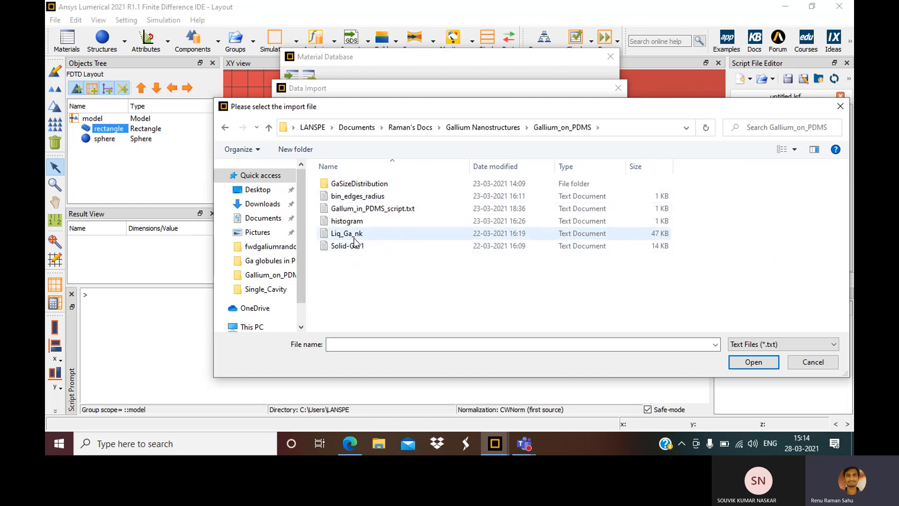
{"action": "left_click", "coordinate": [361, 235]}
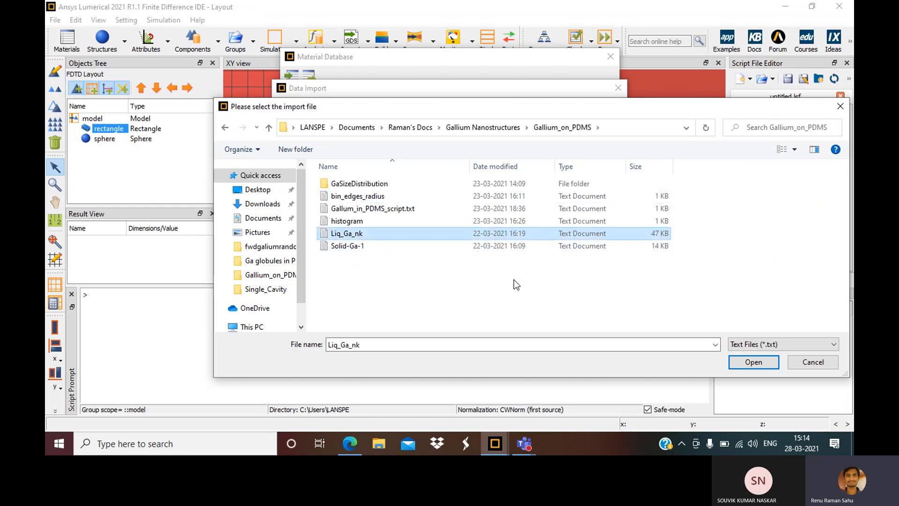
{"action": "left_click", "coordinate": [751, 363]}
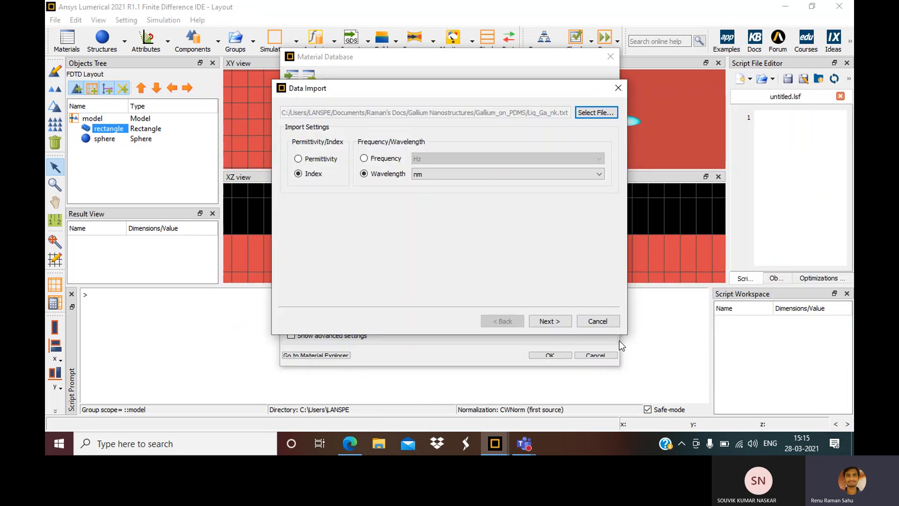
- Import the file as index against wavelength in nm, with columns Wavelength, Real index and Imaginary index, and accept the material database
{"action": "left_click", "coordinate": [556, 325]}
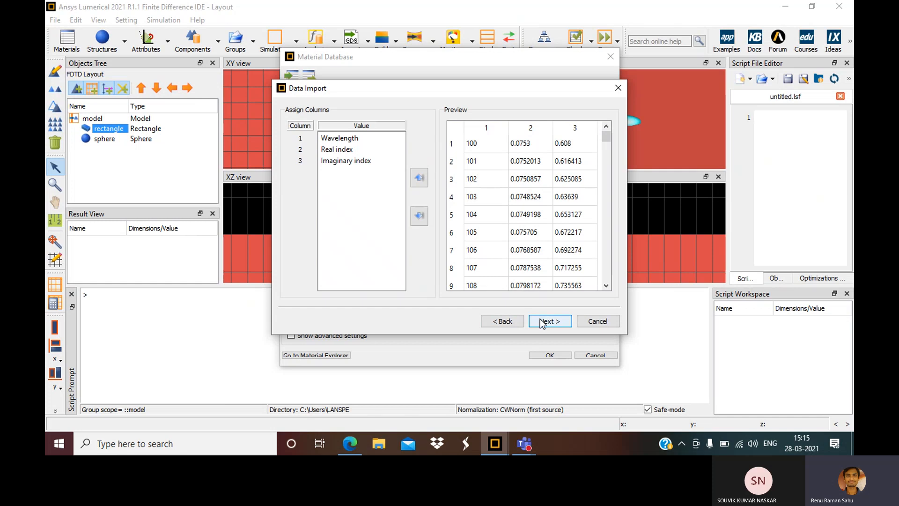
{"action": "left_click", "coordinate": [542, 322]}
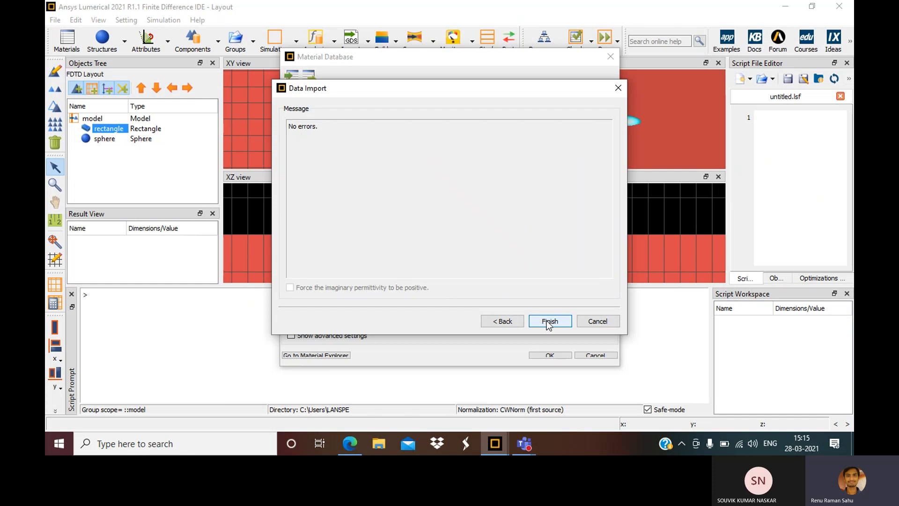
{"action": "left_click", "coordinate": [547, 321]}
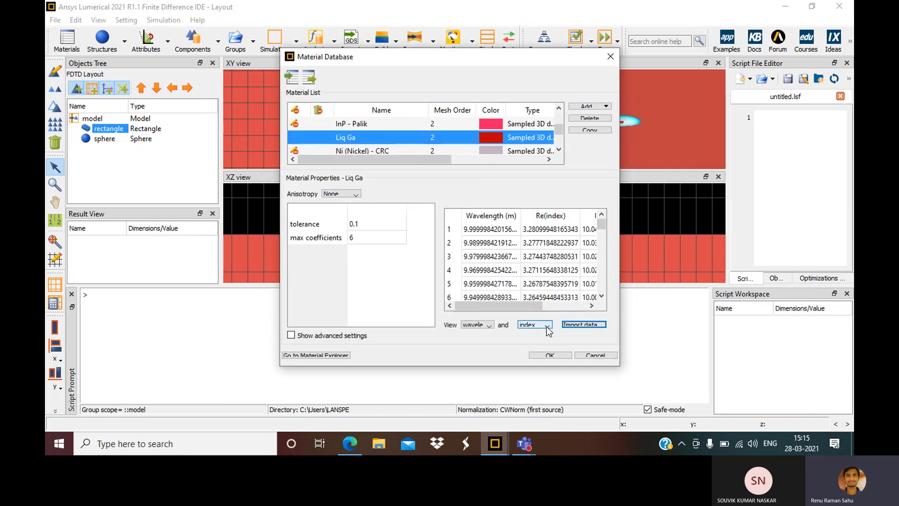
{"action": "left_click", "coordinate": [546, 355]}
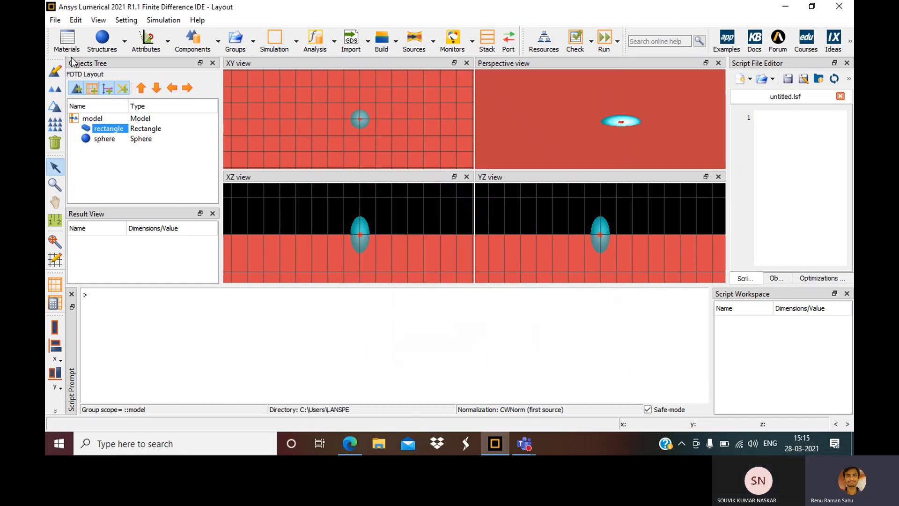
- Change the display color of Liq Ga in the material database to purple and accept the database
{"action": "left_click", "coordinate": [67, 41]}
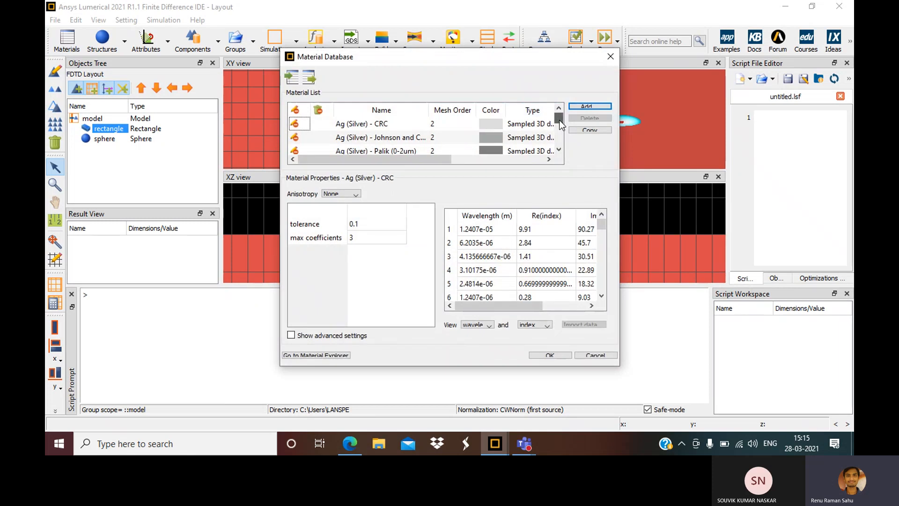
{"action": "left_click_drag", "start_coordinate": [559, 118], "coordinate": [561, 131]}
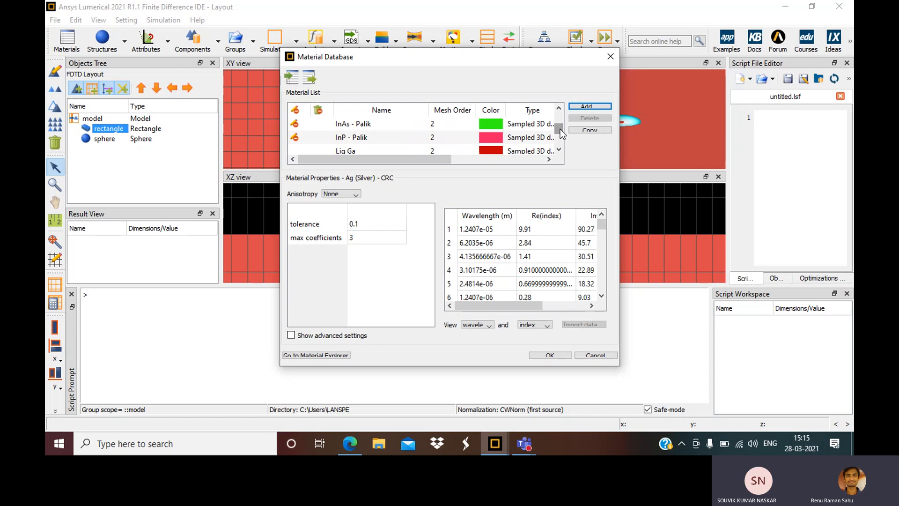
{"action": "left_click", "coordinate": [495, 148]}
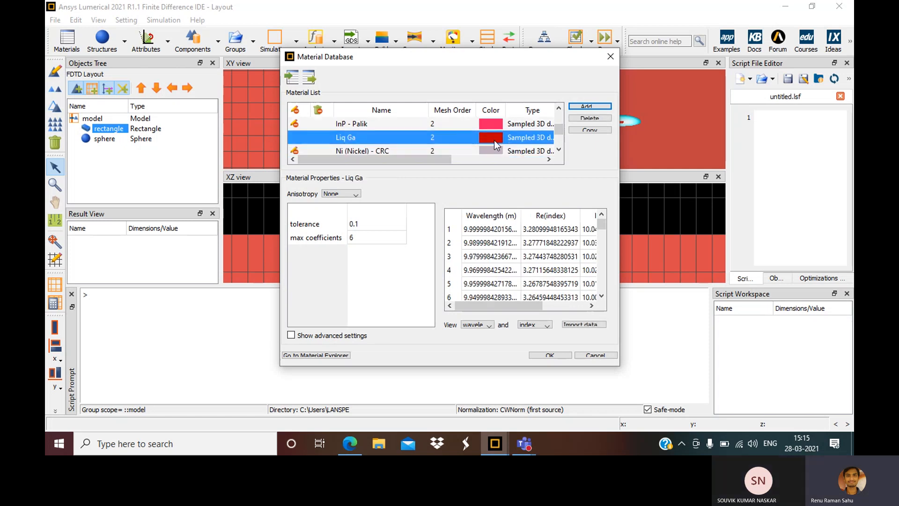
{"action": "left_click", "coordinate": [491, 136]}
{"action": "left_click", "coordinate": [491, 137]}
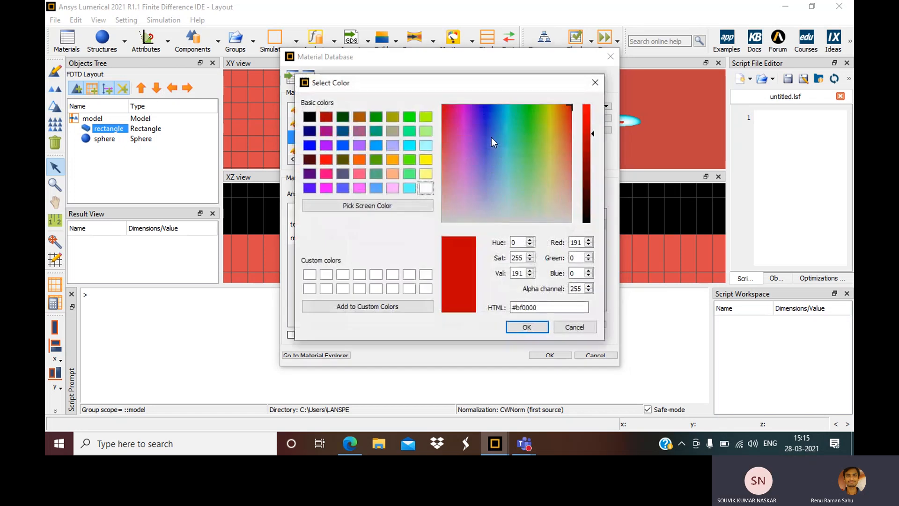
{"action": "left_click", "coordinate": [469, 111]}
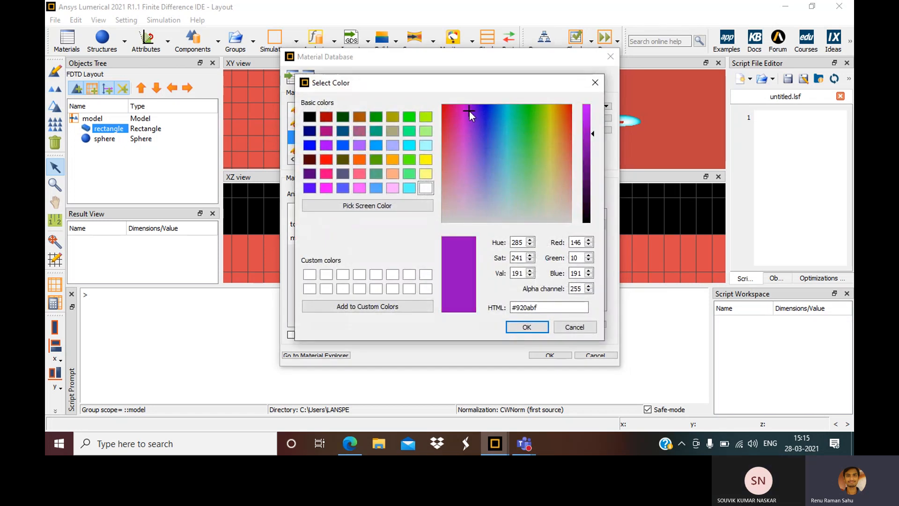
{"action": "left_click", "coordinate": [471, 111]}
{"action": "left_click", "coordinate": [530, 325]}
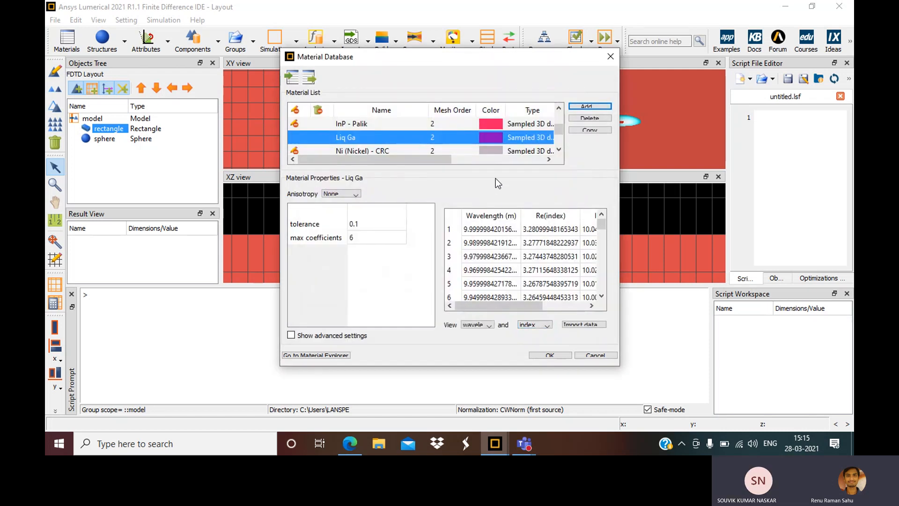
{"action": "left_click", "coordinate": [549, 356]}
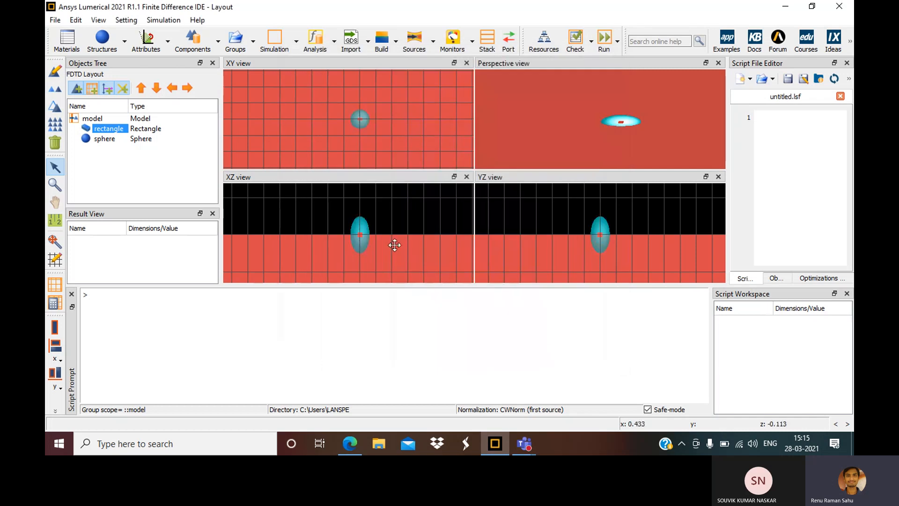
{"action": "right_click", "coordinate": [360, 232]}
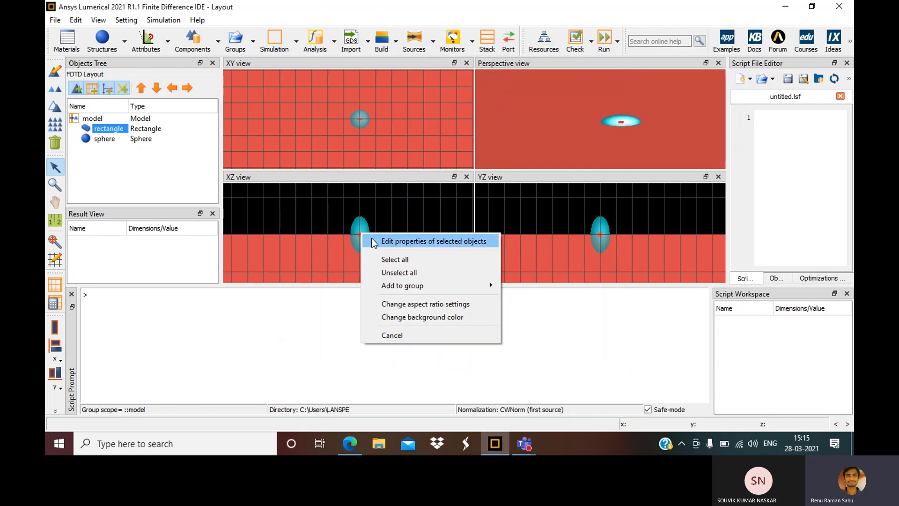
{"action": "left_click", "coordinate": [372, 241]}
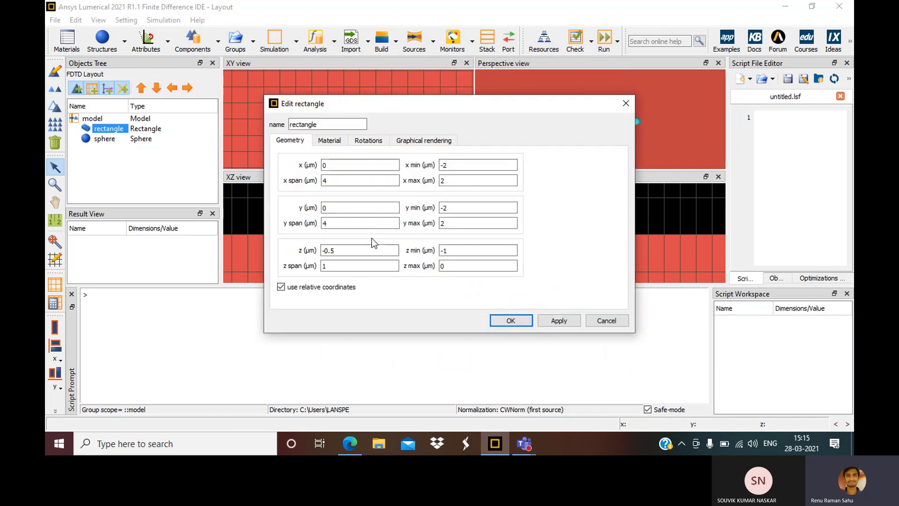
{"action": "left_click", "coordinate": [327, 142]}
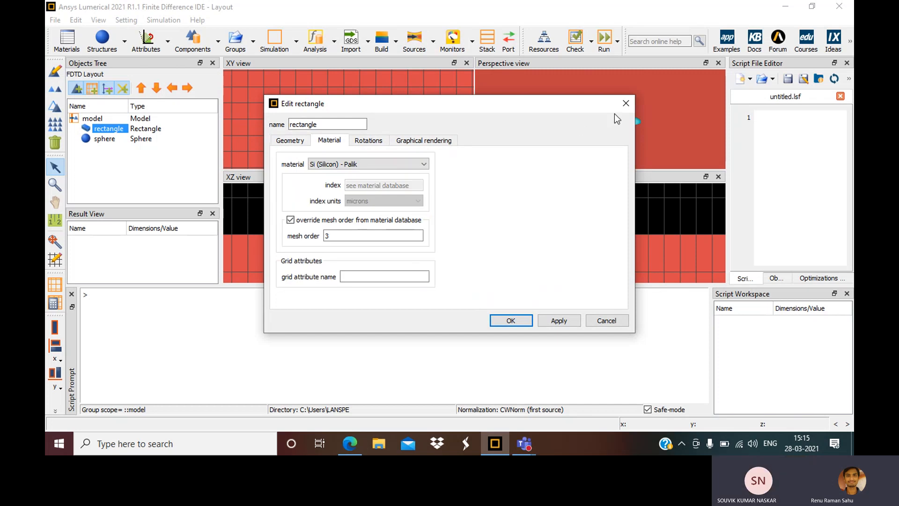
{"action": "left_click", "coordinate": [626, 103]}
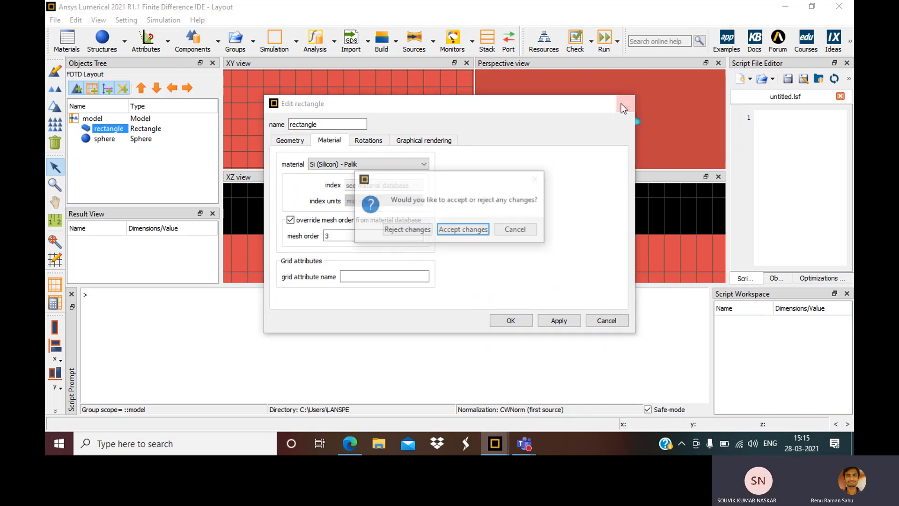
{"action": "left_click", "coordinate": [407, 230]}
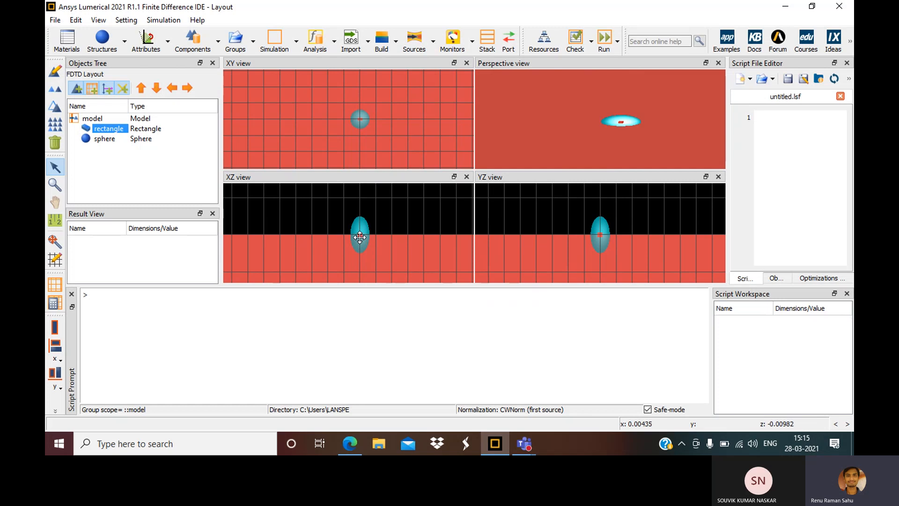
- Assign the Liq Ga material to the sphere and accept its properties
{"action": "left_click", "coordinate": [98, 135]}
{"action": "right_click", "coordinate": [99, 135]}
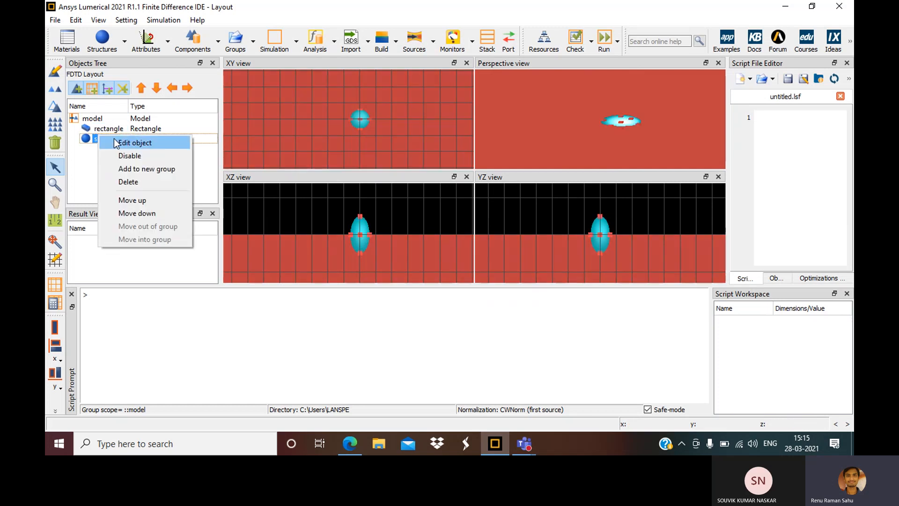
{"action": "left_click", "coordinate": [115, 142]}
{"action": "left_click", "coordinate": [329, 126]}
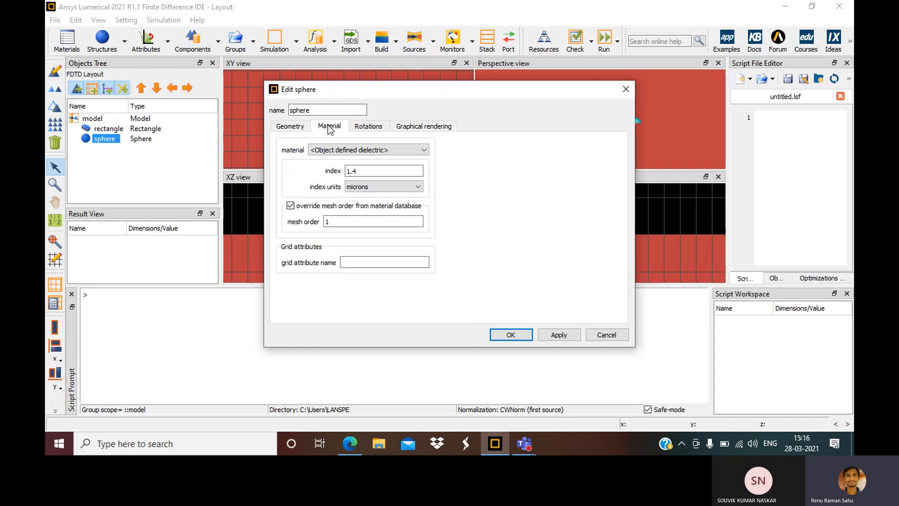
{"action": "left_click", "coordinate": [330, 150]}
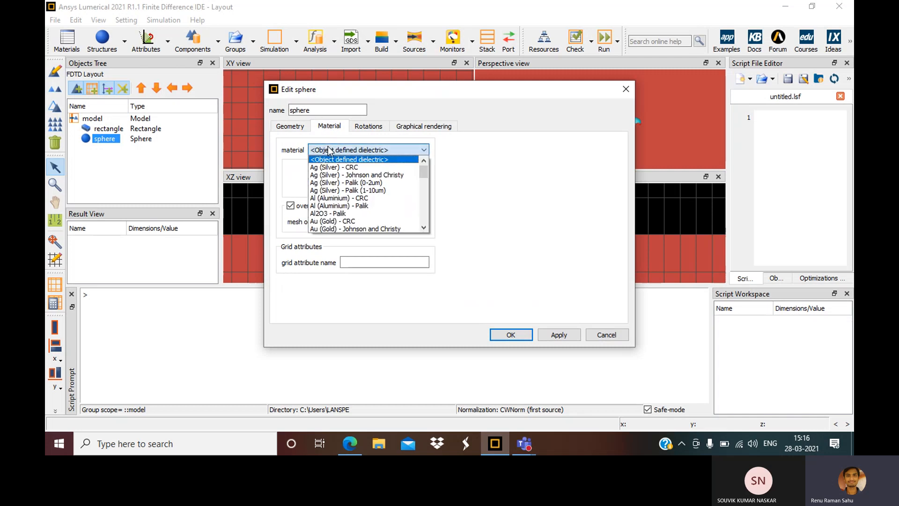
{"action": "key", "text": "l"}
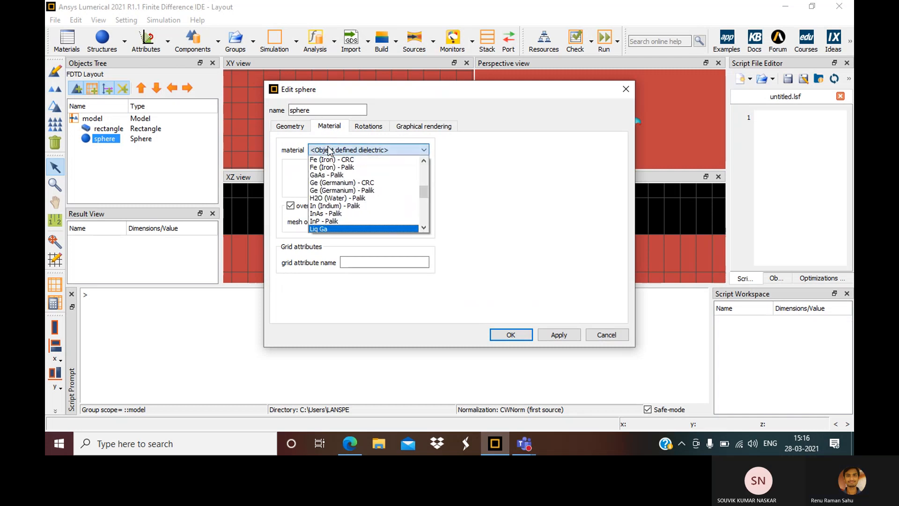
{"action": "key", "text": "Return"}
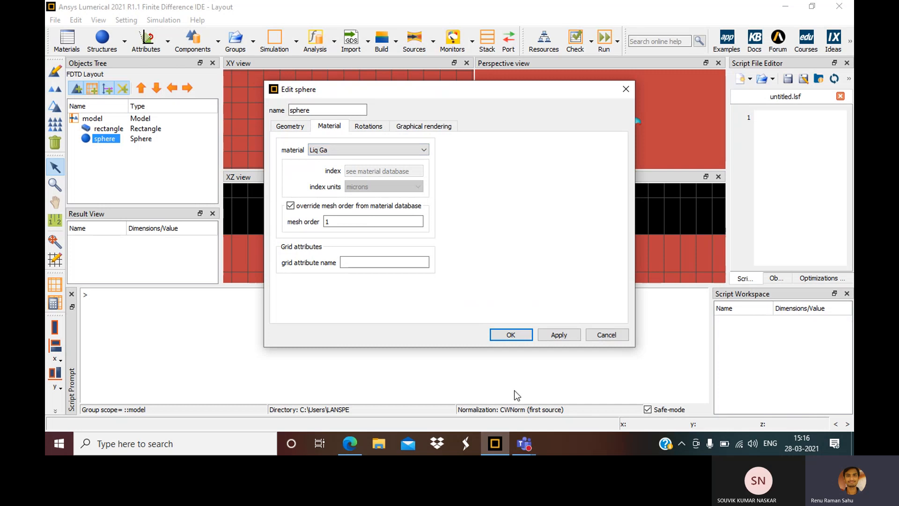
{"action": "left_click", "coordinate": [510, 336]}
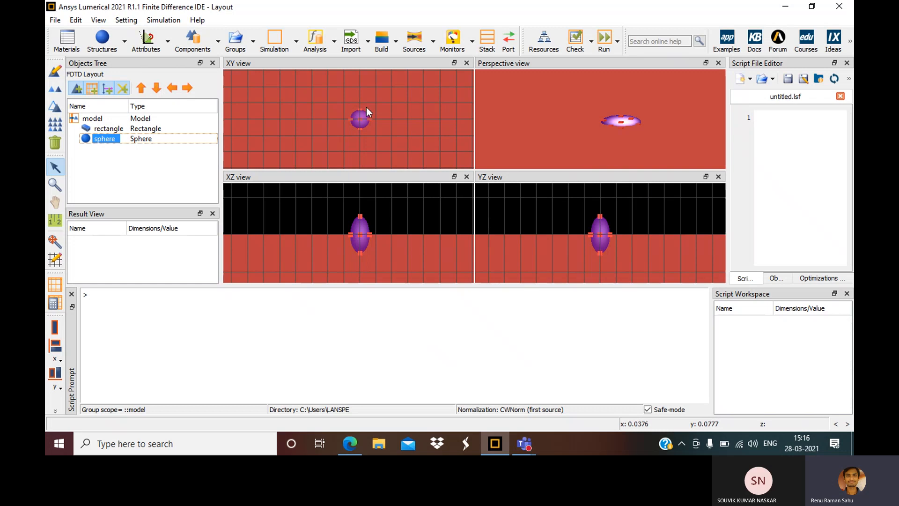
- Duplicate the gallium sphere and move the copy by an x shift of 0.12 µm and a y shift of 0
{"action": "left_click", "coordinate": [55, 92]}
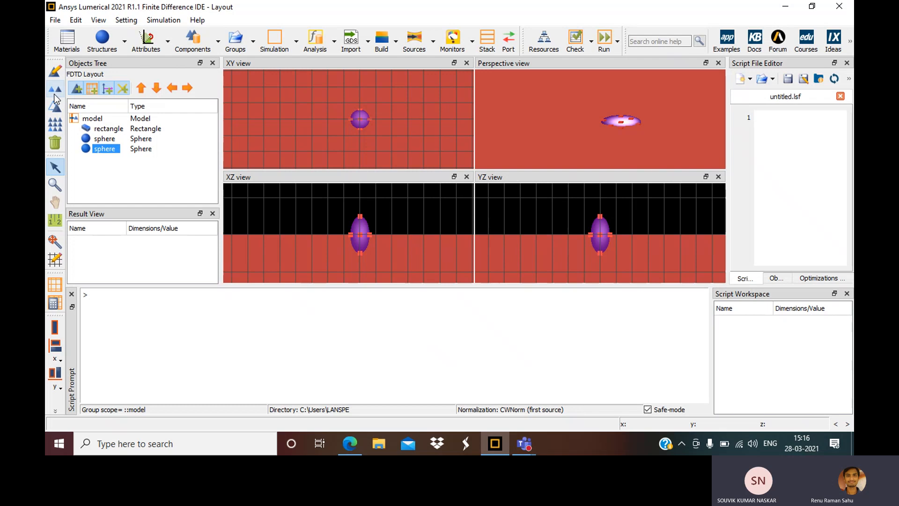
{"action": "left_click", "coordinate": [54, 107]}
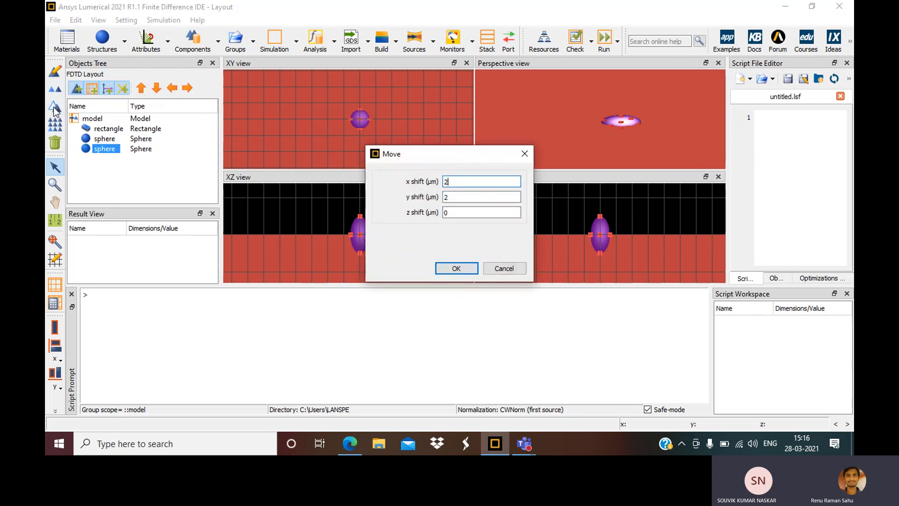
{"action": "left_click", "coordinate": [455, 181]}
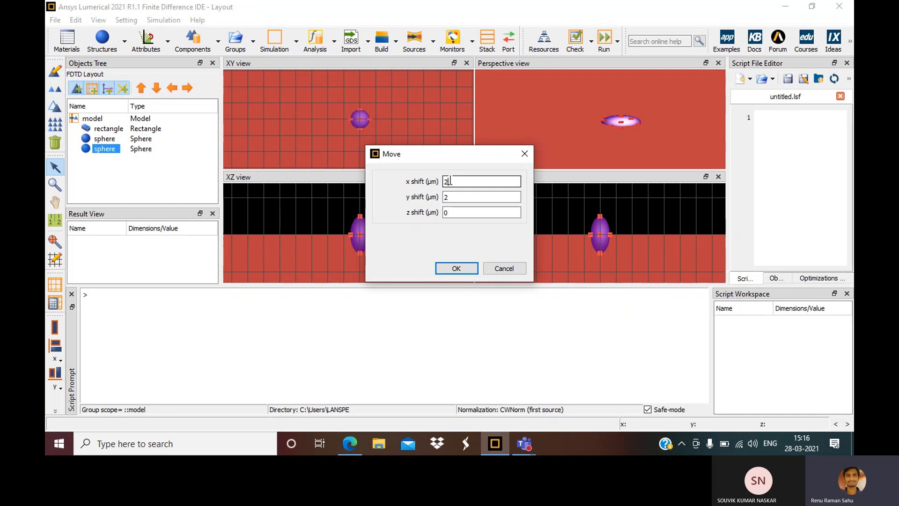
{"action": "left_click_drag", "start_coordinate": [450, 183], "coordinate": [408, 174]}
{"action": "type", "text": "0.12"}
{"action": "double_click", "coordinate": [452, 197]}
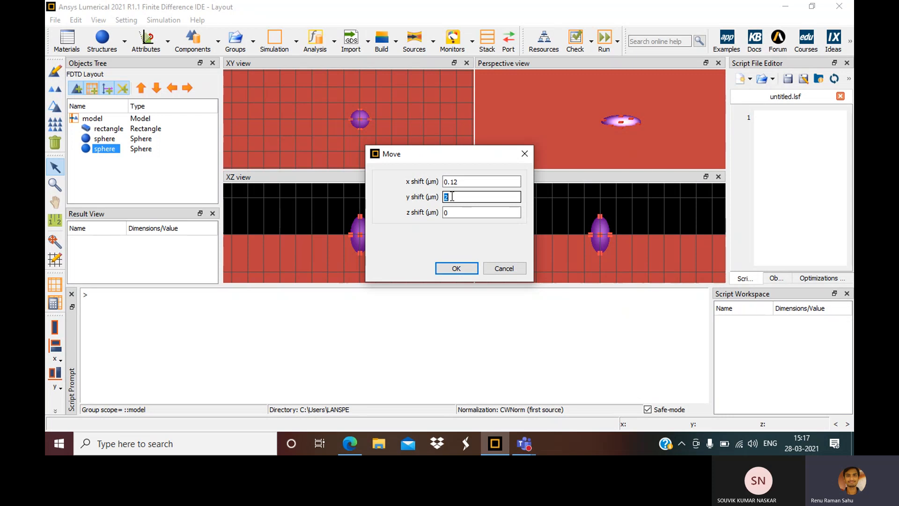
{"action": "type", "text": "0"}
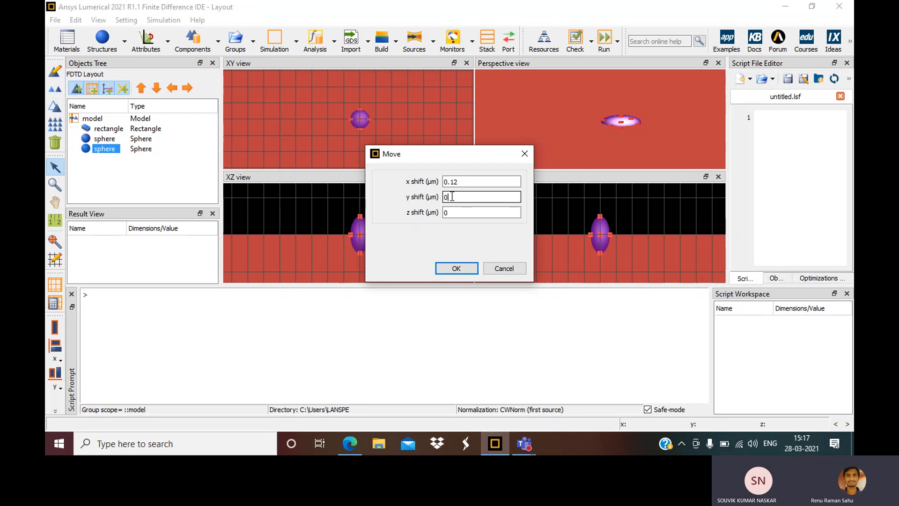
{"action": "left_click", "coordinate": [453, 268]}
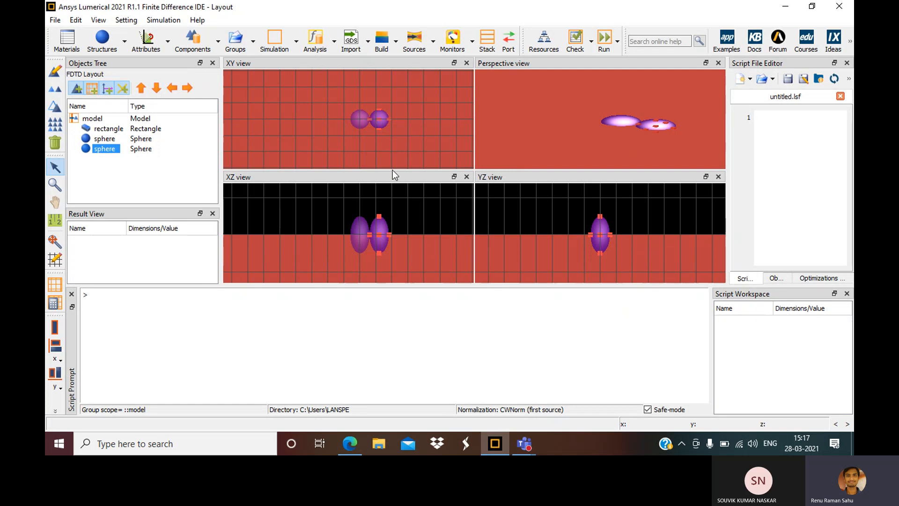
- Set the duplicated sphere's x position to 0.3 µm in its properties and accept them
{"action": "right_click", "coordinate": [378, 120]}
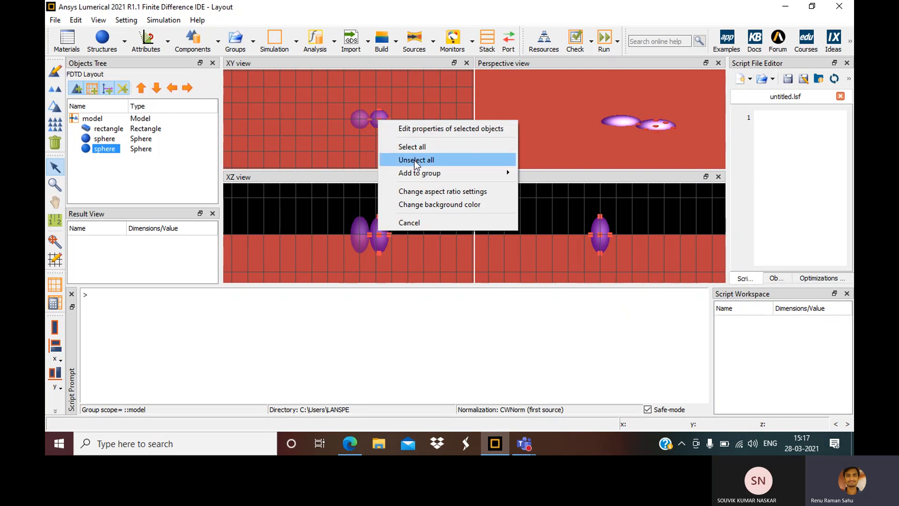
{"action": "left_click", "coordinate": [449, 128]}
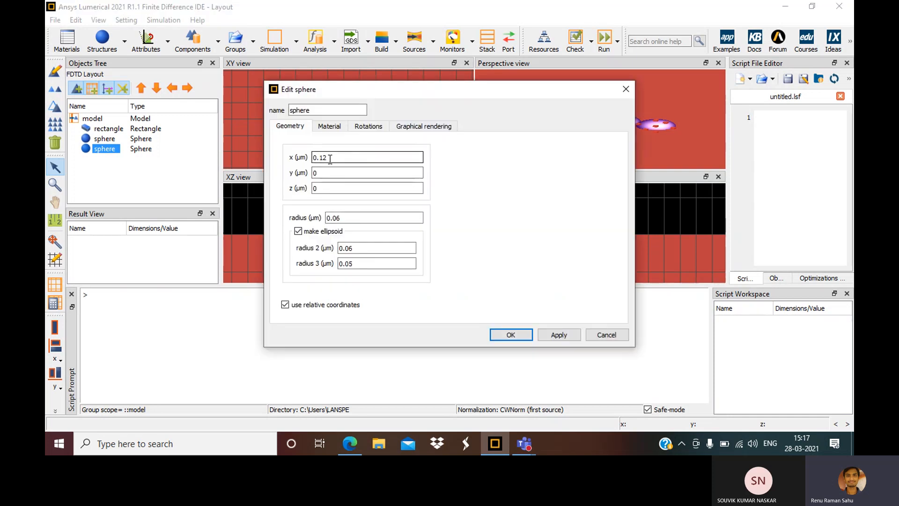
{"action": "left_click_drag", "start_coordinate": [319, 158], "coordinate": [332, 157]}
{"action": "type", "text": "3"}
{"action": "left_click", "coordinate": [520, 335]}
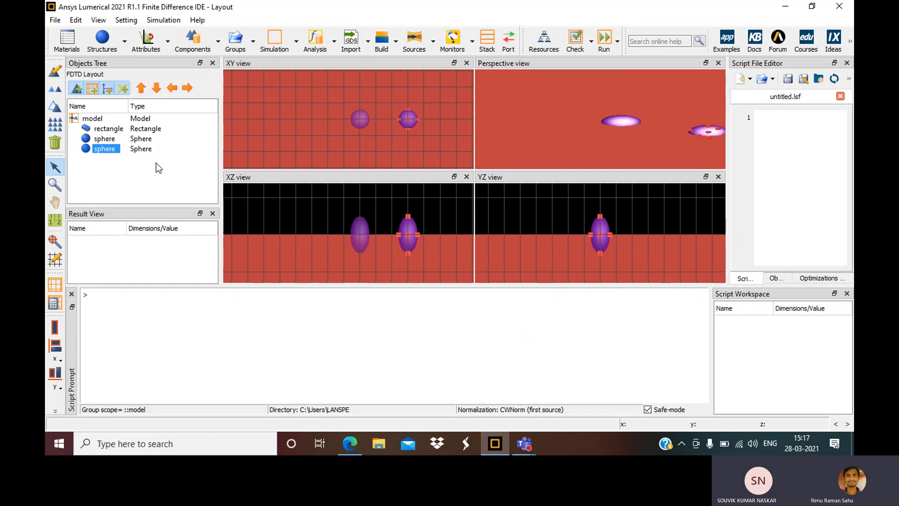
- Duplicate both spheres together and move the copies by an x shift of 0.6 µm to extend the row
{"action": "left_click", "coordinate": [104, 138], "text": "ctrl"}
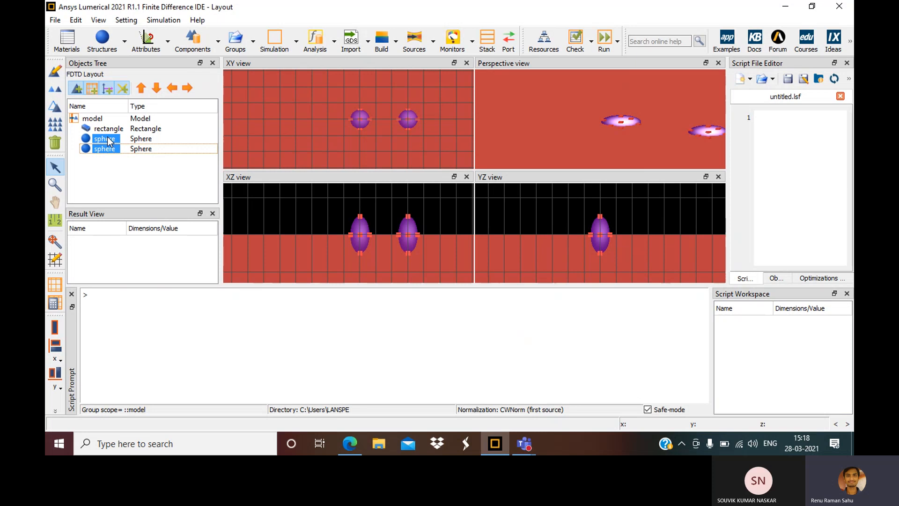
{"action": "left_click", "coordinate": [55, 90]}
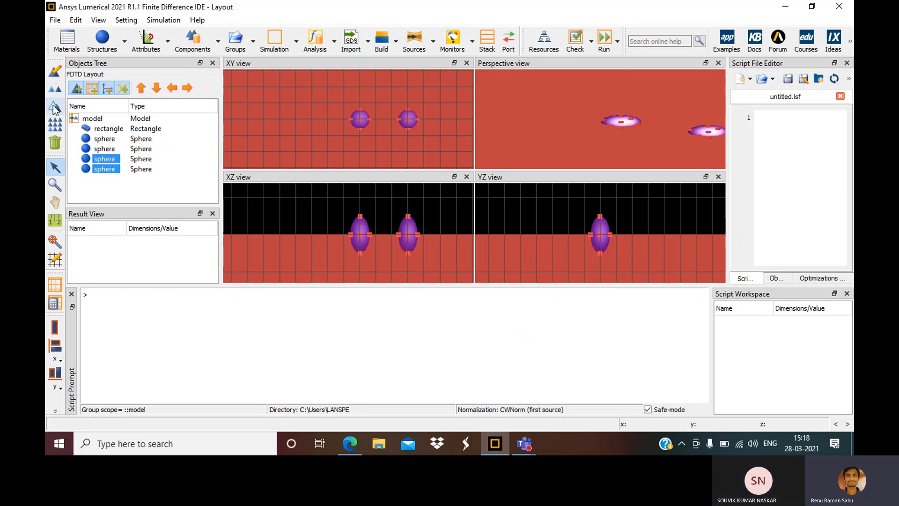
{"action": "left_click", "coordinate": [54, 107]}
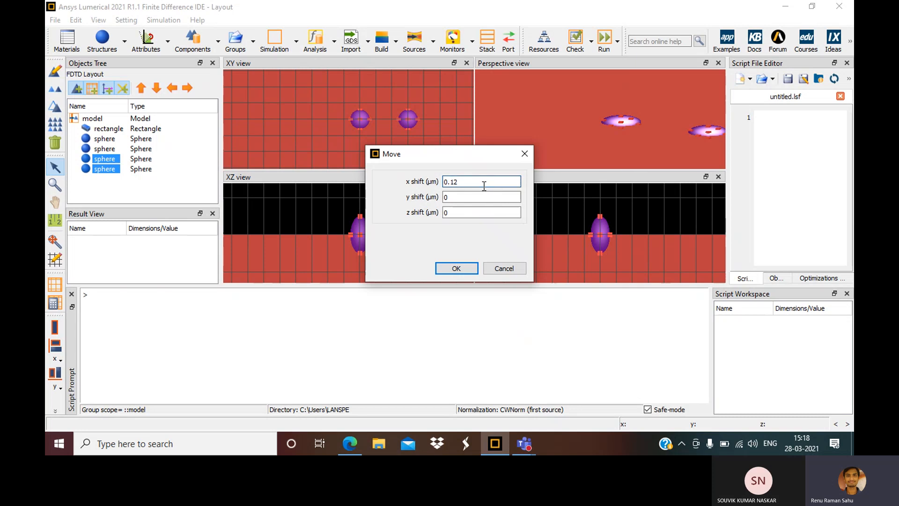
{"action": "left_click", "coordinate": [451, 181]}
{"action": "left_click_drag", "start_coordinate": [460, 183], "coordinate": [451, 182]}
{"action": "type", "text": "6"}
{"action": "left_click", "coordinate": [453, 271]}
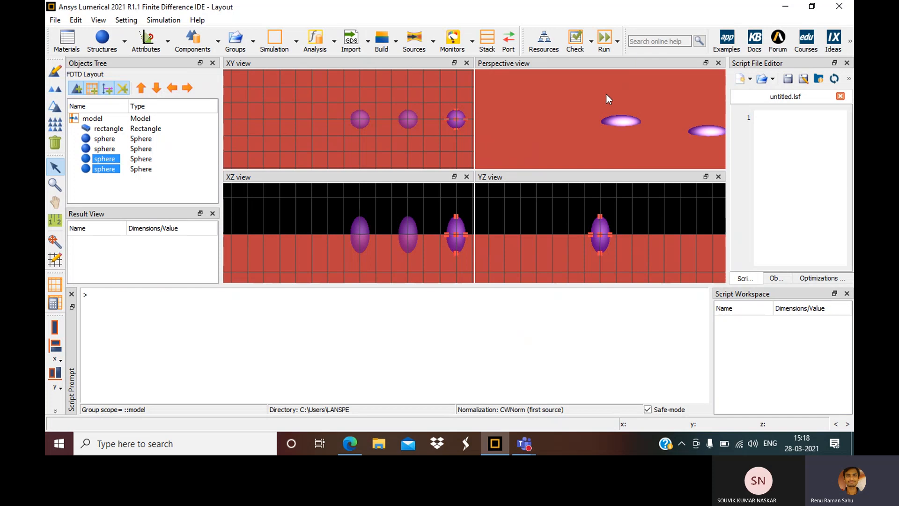
{"action": "scroll", "coordinate": [606, 98], "scroll_direction": "down", "scroll_amount": 5}
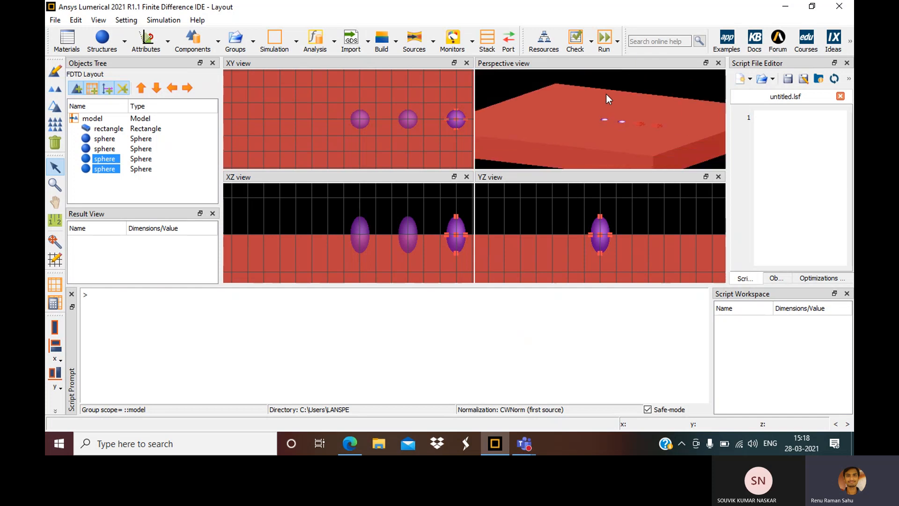
{"action": "scroll", "coordinate": [606, 94], "scroll_direction": "down", "scroll_amount": 1}
{"action": "scroll", "coordinate": [606, 94], "scroll_direction": "up", "scroll_amount": 2}
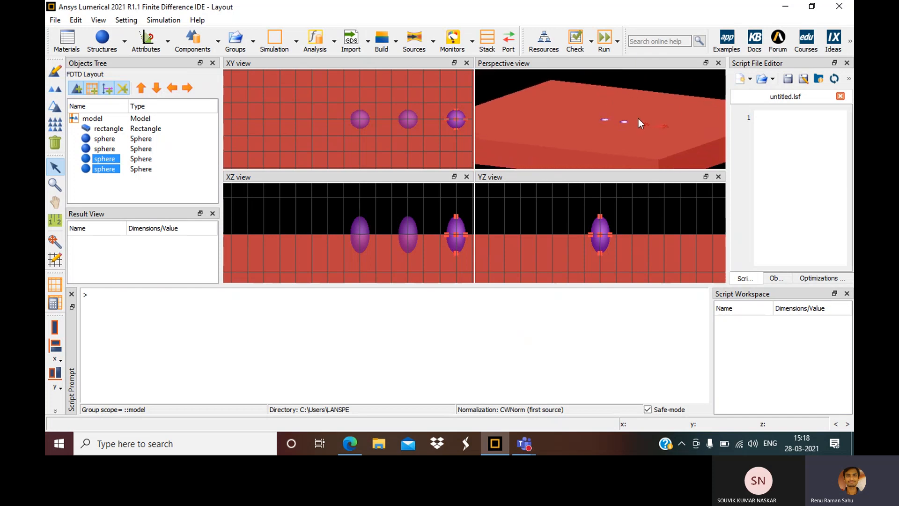
{"action": "left_click", "coordinate": [462, 141]}
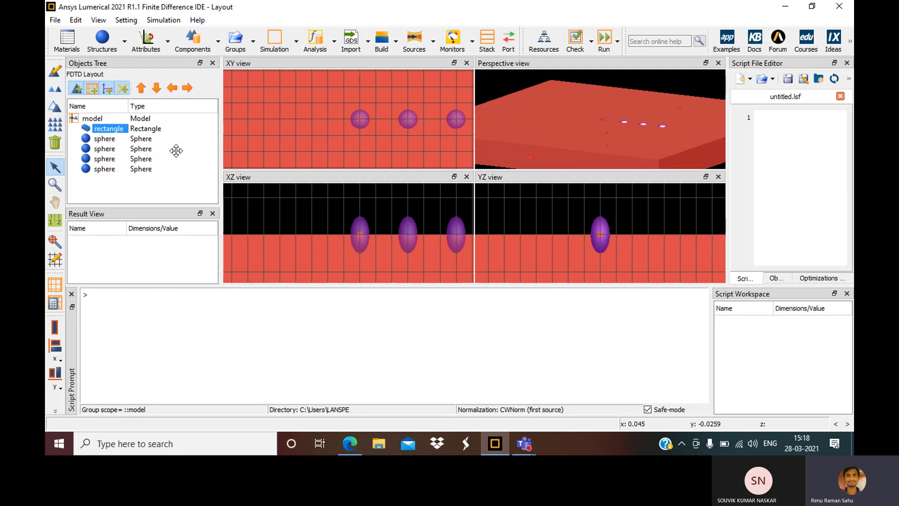
- Duplicate the row of four spheres and move the copies by a y shift of 0.3 µm with zero x shift
{"action": "left_click", "coordinate": [104, 138]}
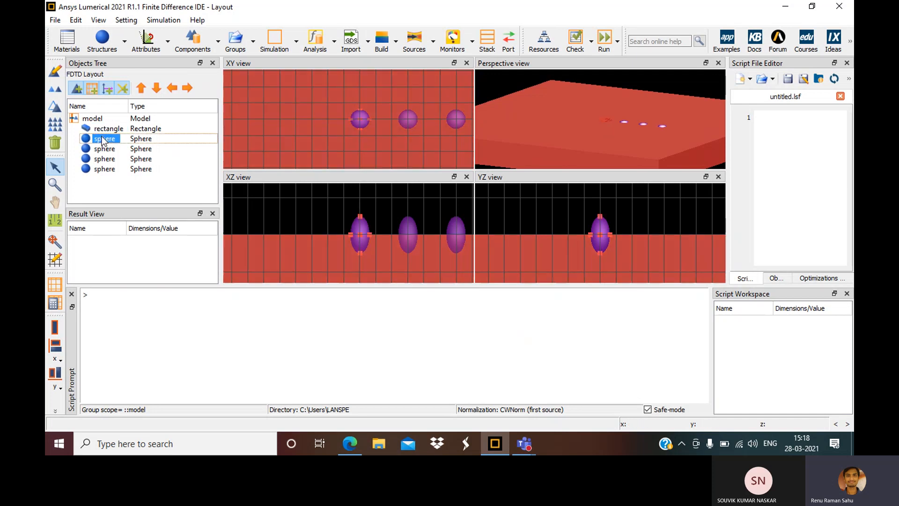
{"action": "left_click", "coordinate": [103, 169], "text": "shift"}
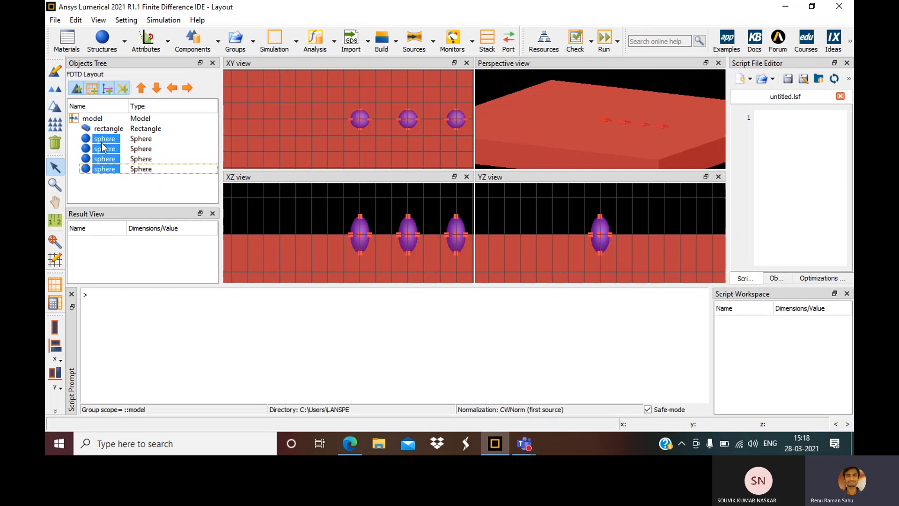
{"action": "left_click", "coordinate": [54, 90]}
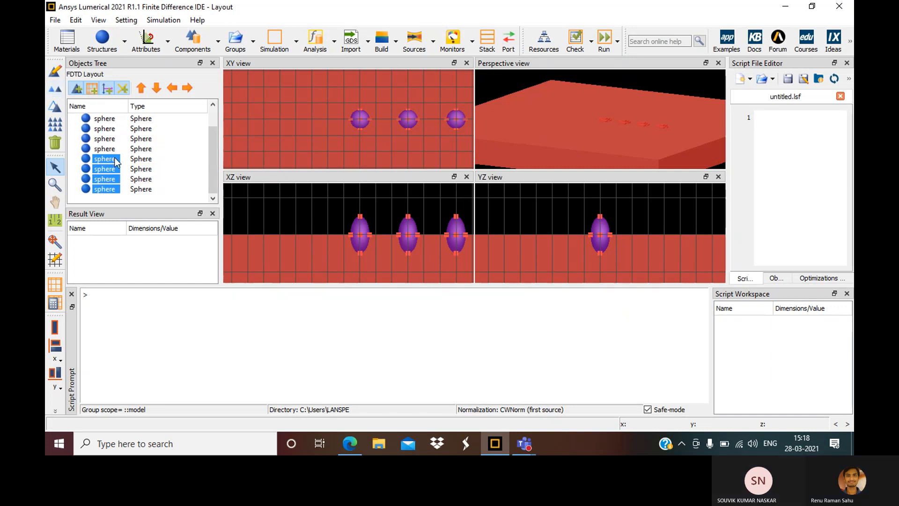
{"action": "left_click", "coordinate": [54, 111]}
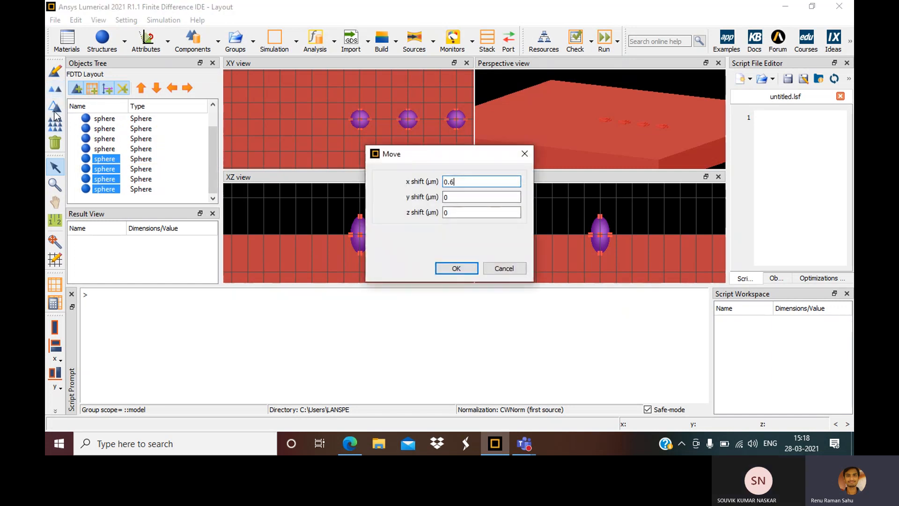
{"action": "left_click", "coordinate": [453, 197]}
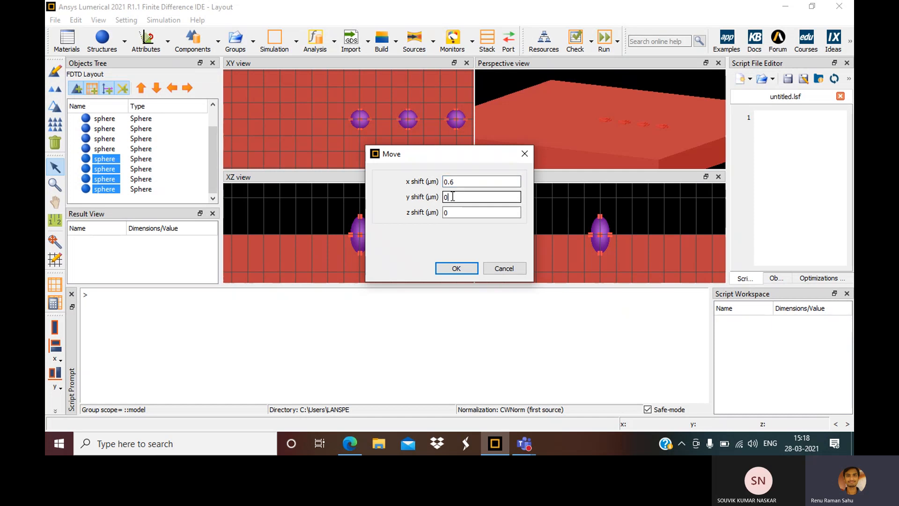
{"action": "double_click", "coordinate": [470, 182]}
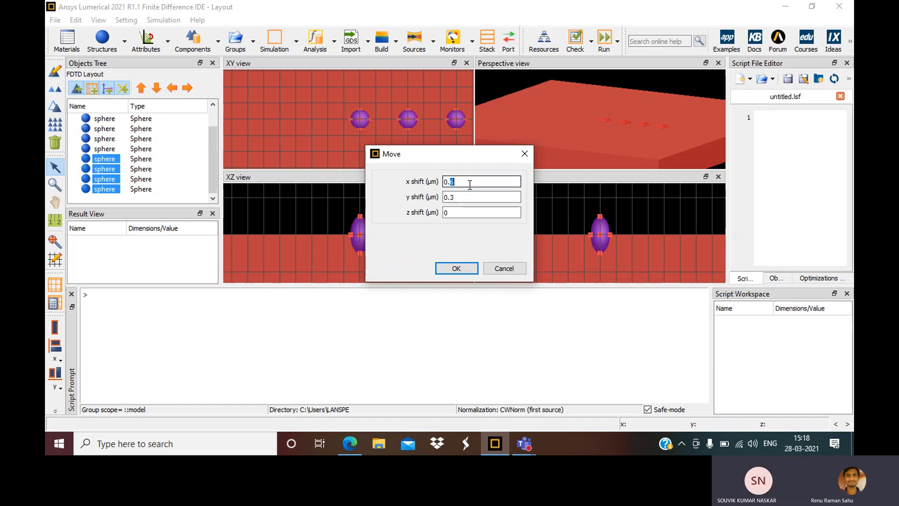
{"action": "type", "text": "0"}
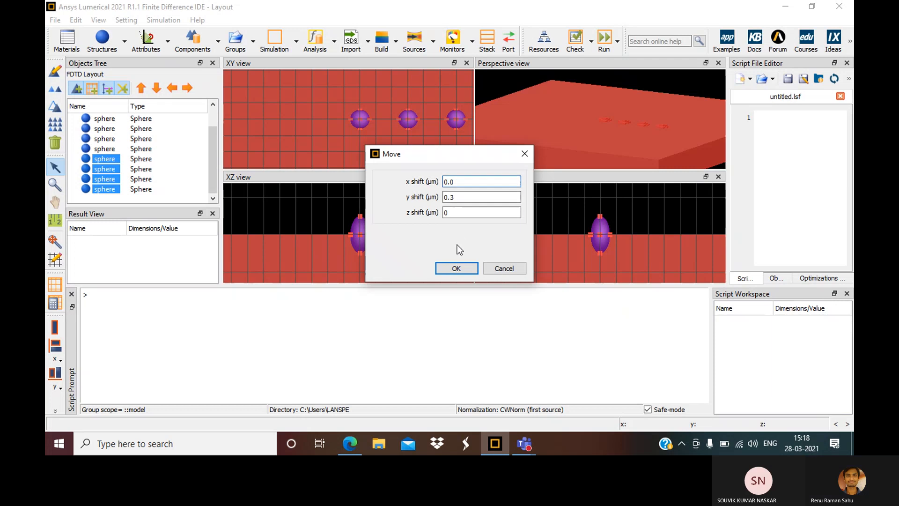
{"action": "left_click", "coordinate": [455, 269]}
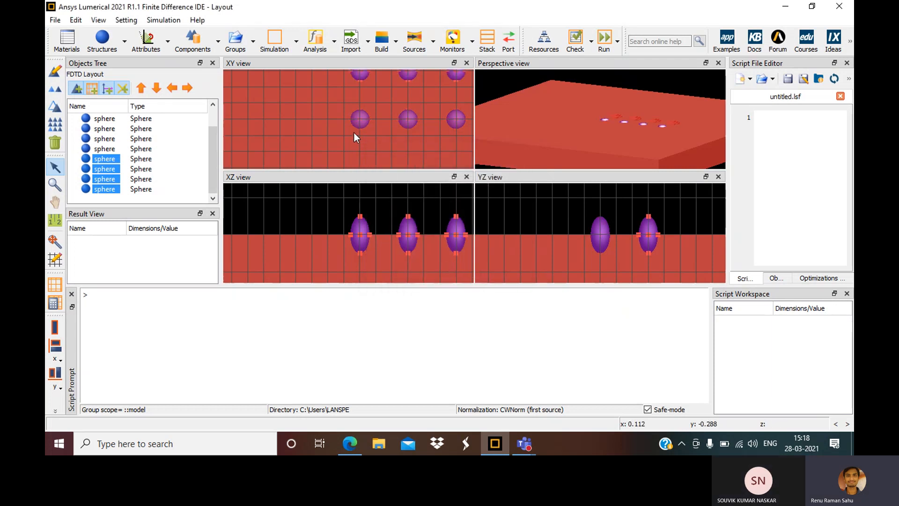
{"action": "left_click", "coordinate": [328, 146]}
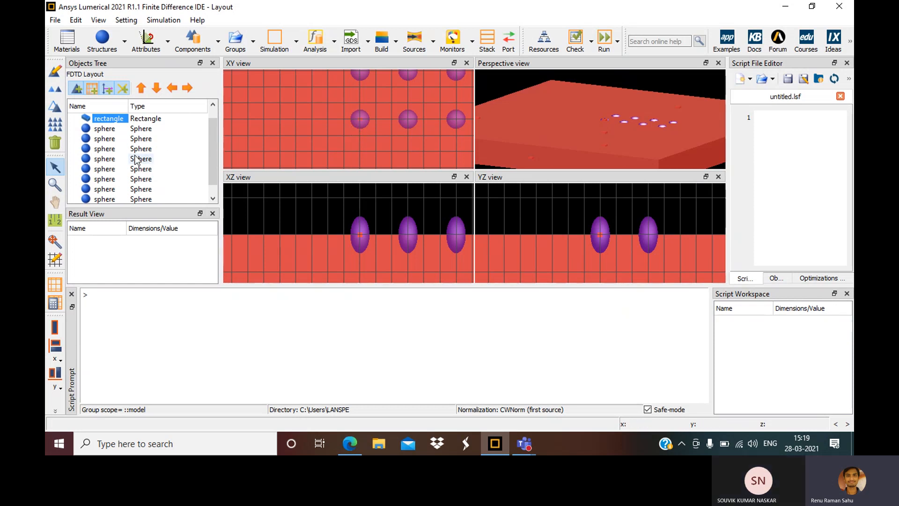
- Duplicate all eight spheres and move the copies by a y shift of 0.6 µm with zero x shift
{"action": "left_click", "coordinate": [107, 129]}
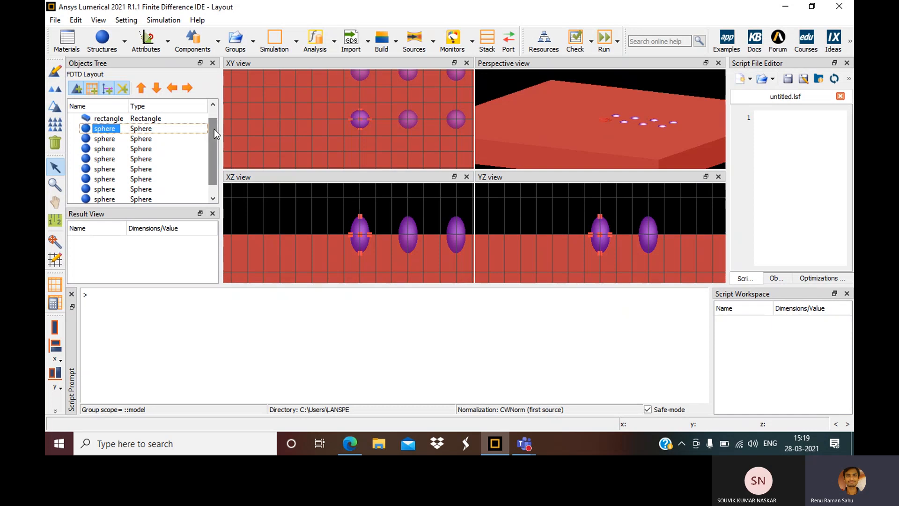
{"action": "left_click_drag", "start_coordinate": [214, 142], "coordinate": [206, 174]}
{"action": "left_click", "coordinate": [105, 189], "text": "shift"}
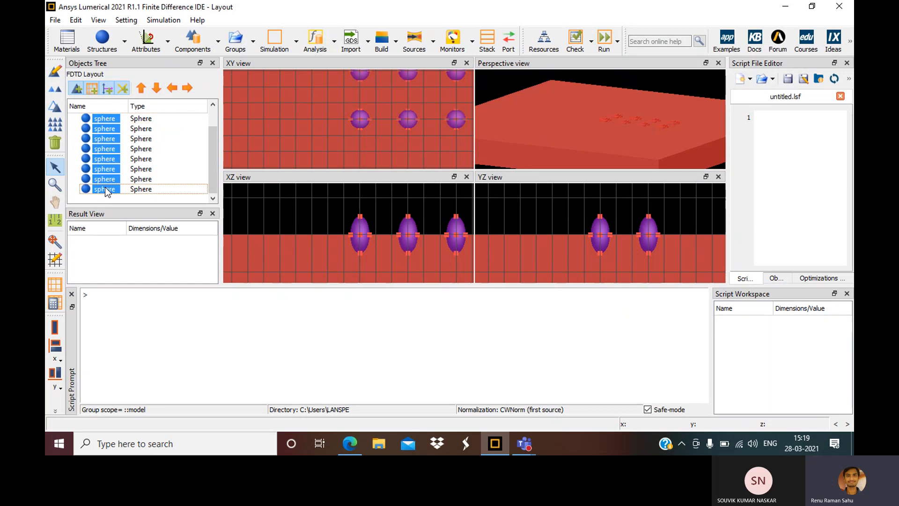
{"action": "left_click", "coordinate": [56, 90]}
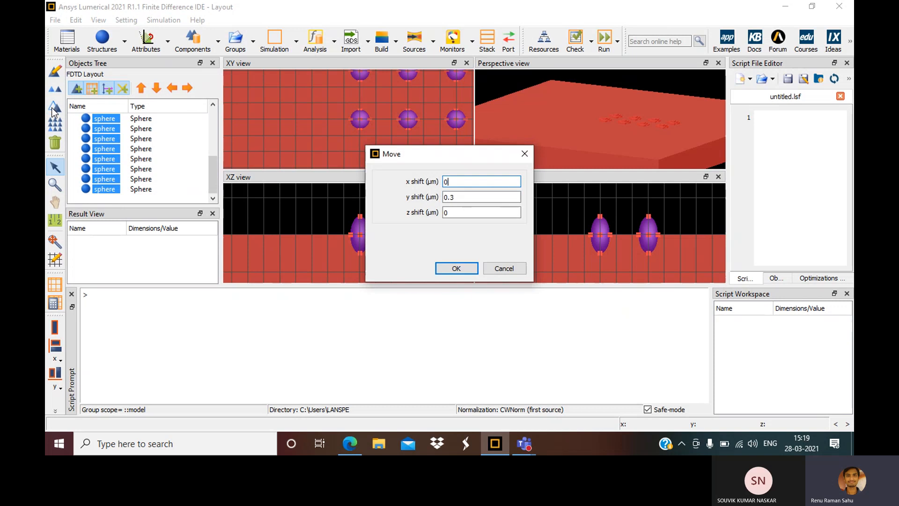
{"action": "left_click", "coordinate": [453, 196]}
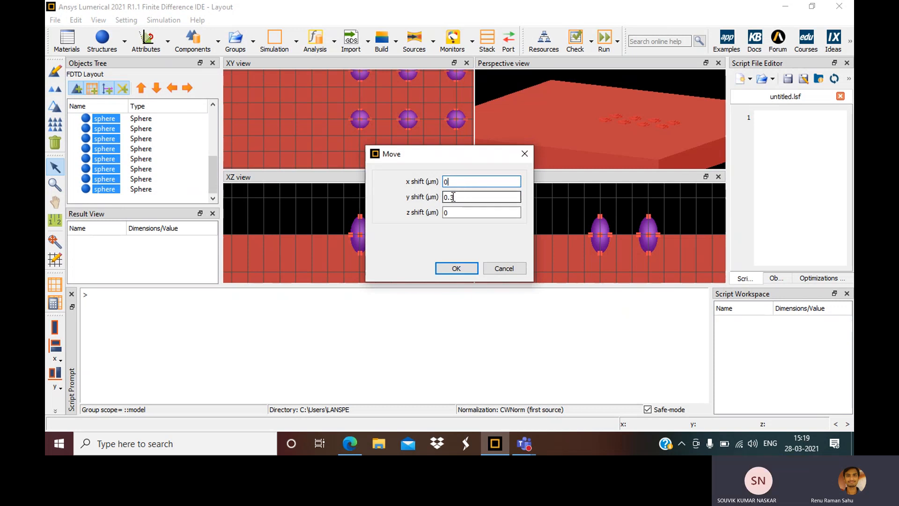
{"action": "double_click", "coordinate": [452, 197]}
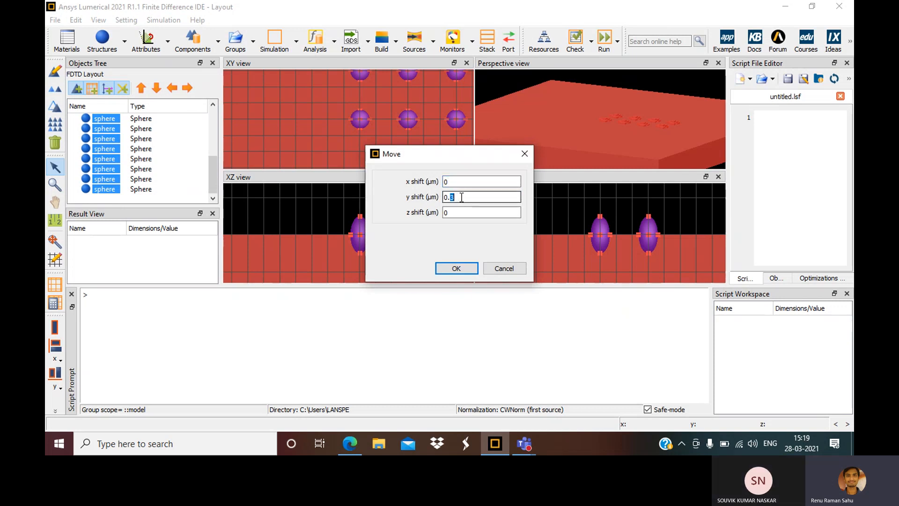
{"action": "type", "text": "6"}
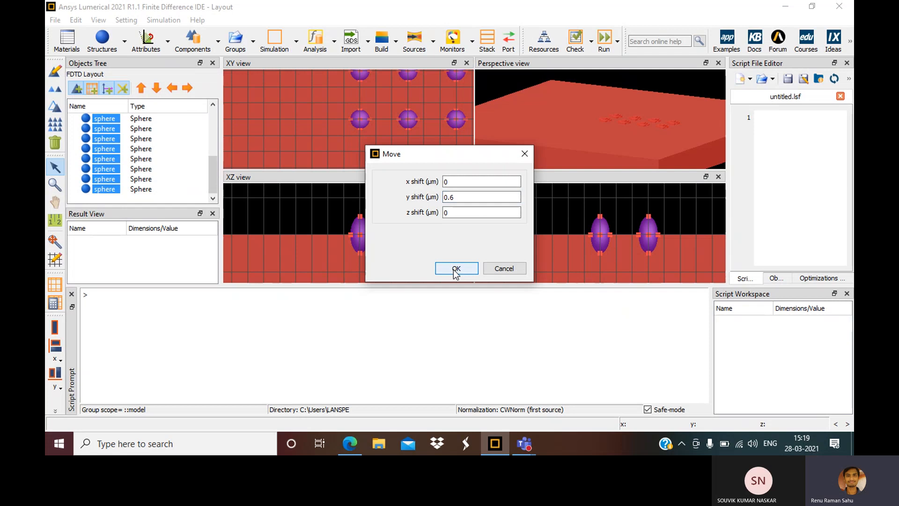
{"action": "left_click", "coordinate": [456, 268]}
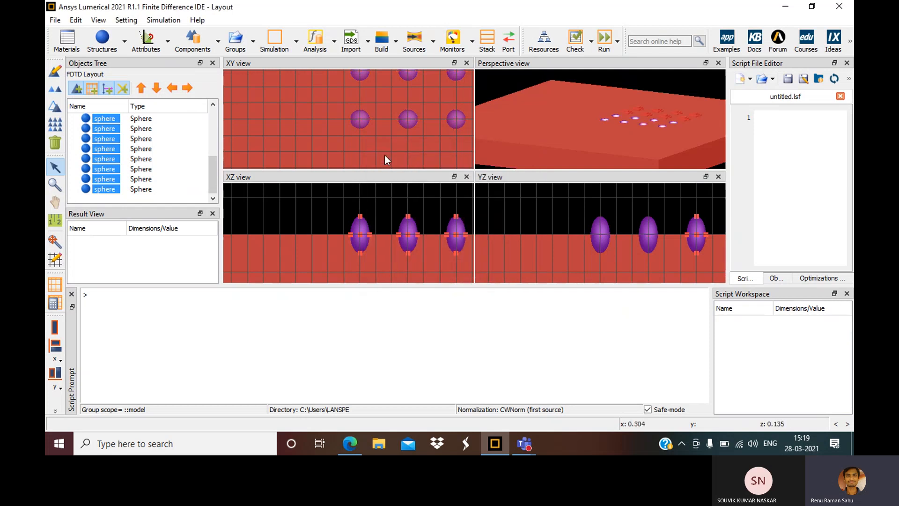
- Clear the selection of the copied spheres and add an FDTD simulation region to the model
{"action": "left_click", "coordinate": [416, 139]}
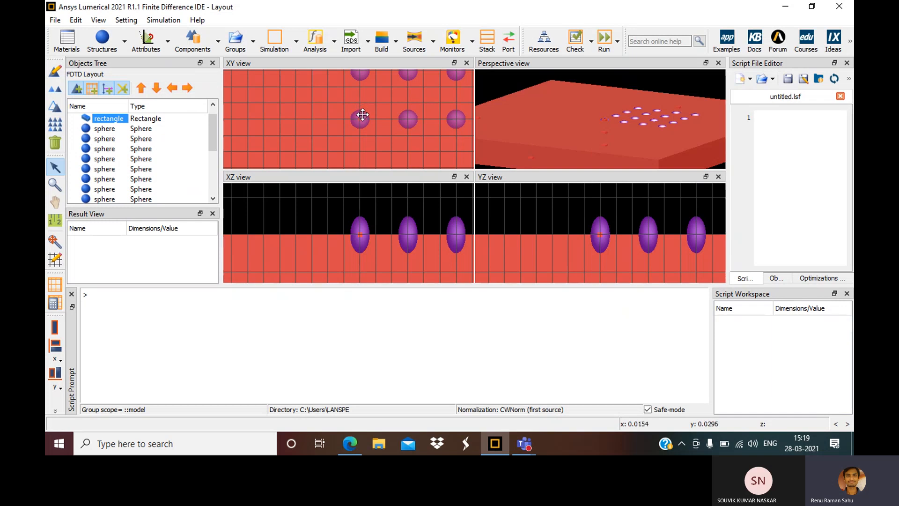
{"action": "left_click", "coordinate": [107, 129]}
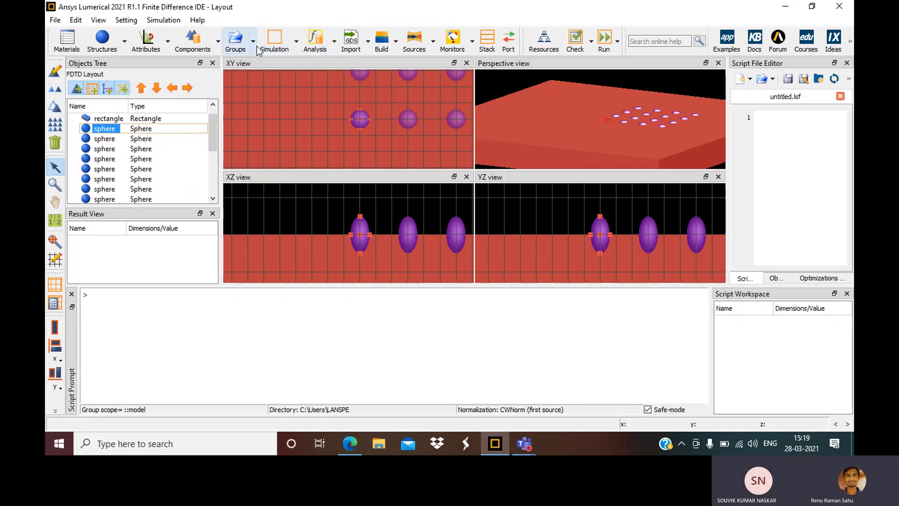
{"action": "left_click", "coordinate": [293, 47]}
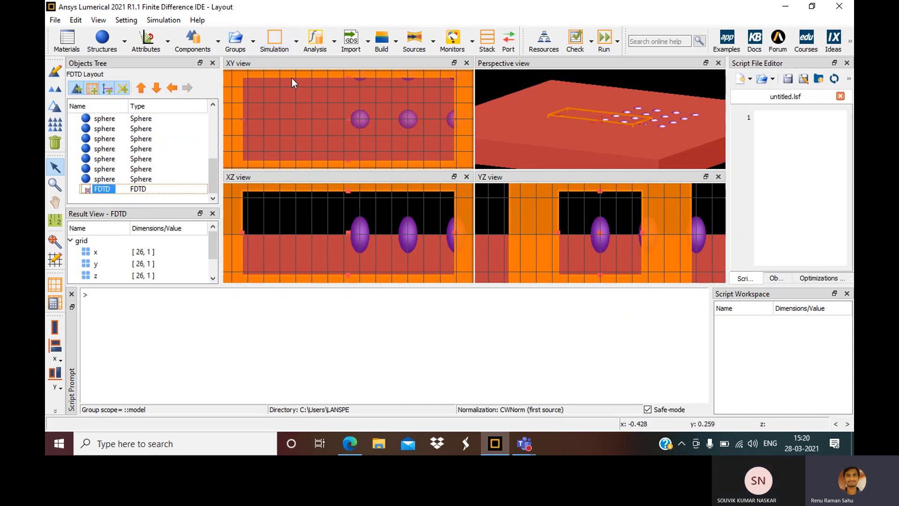
- Delete the FDTD simulation region and add a mesh override region to the model instead
{"action": "key", "text": "Delete"}
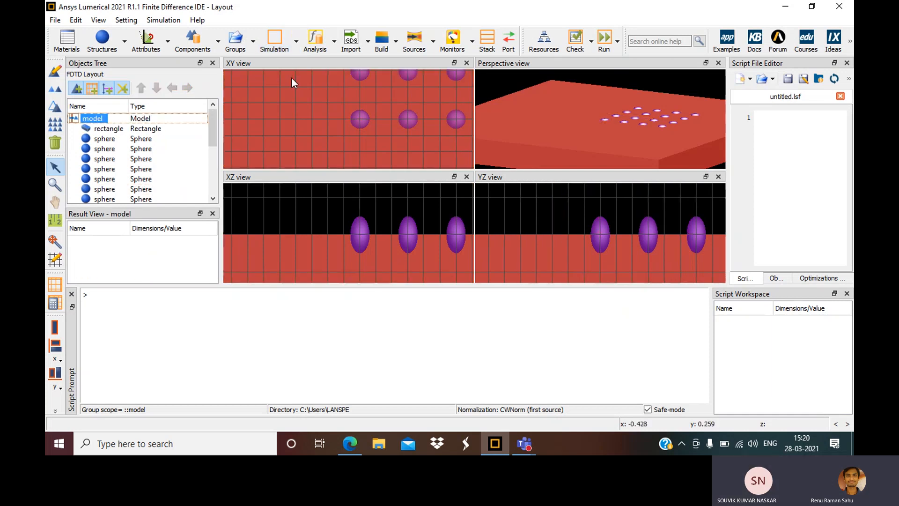
{"action": "left_click", "coordinate": [296, 46]}
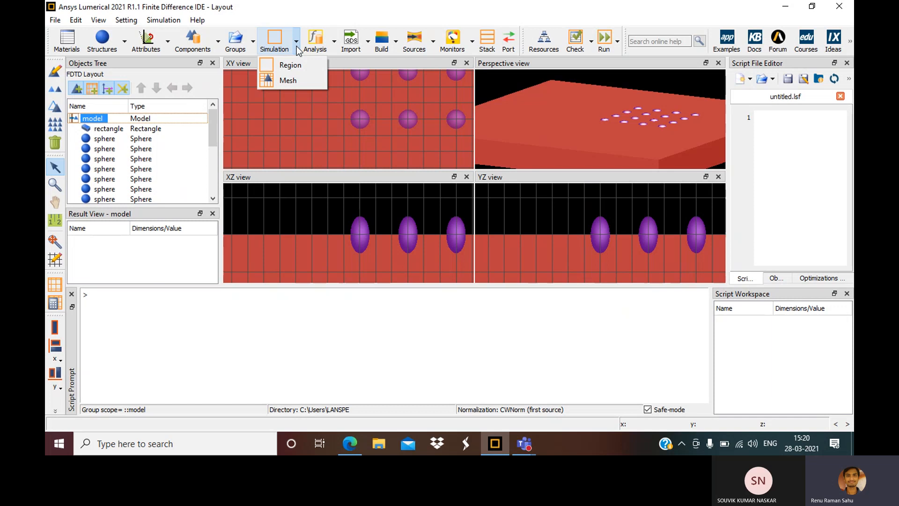
{"action": "left_click", "coordinate": [288, 78]}
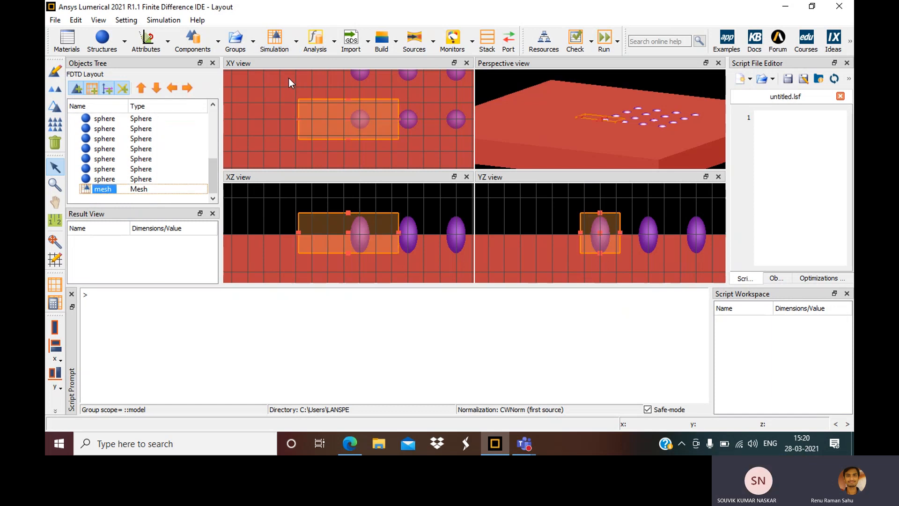
- Edit the mesh override region's geometry, setting x min to -0.15 µm and x max to 0.15 µm
{"action": "right_click", "coordinate": [314, 112]}
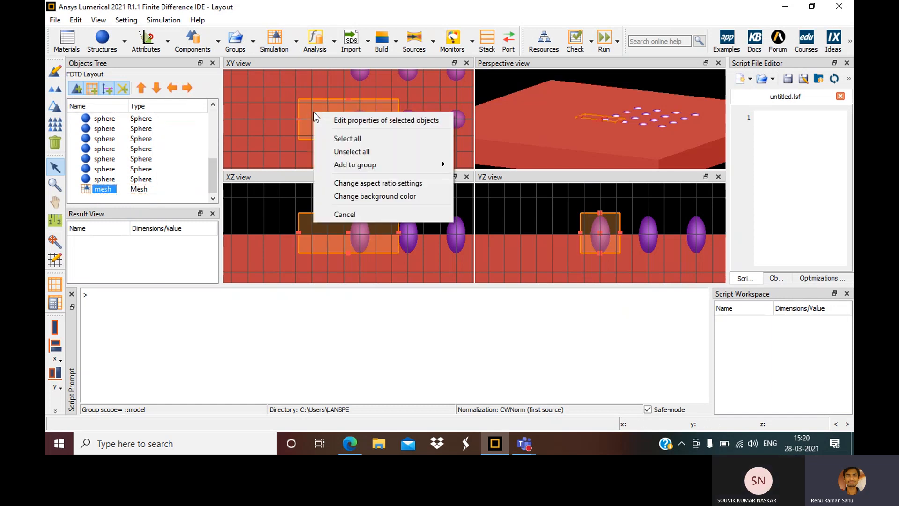
{"action": "left_click", "coordinate": [356, 123]}
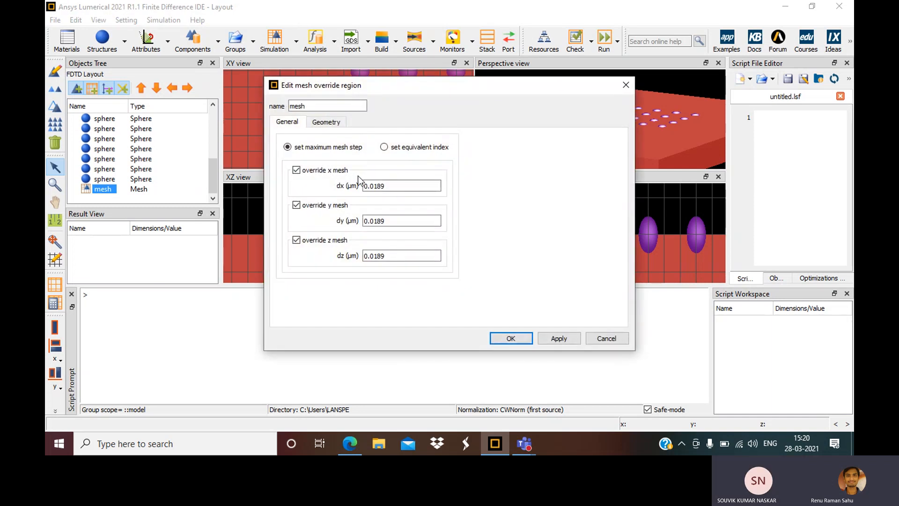
{"action": "left_click", "coordinate": [314, 119]}
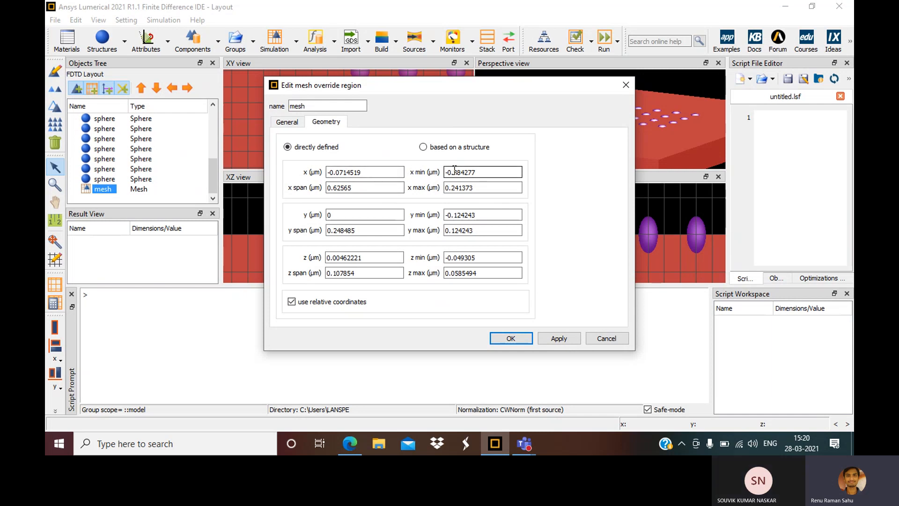
{"action": "left_click_drag", "start_coordinate": [454, 172], "coordinate": [503, 174]}
{"action": "type", "text": "15"}
{"action": "left_click_drag", "start_coordinate": [451, 188], "coordinate": [533, 196]}
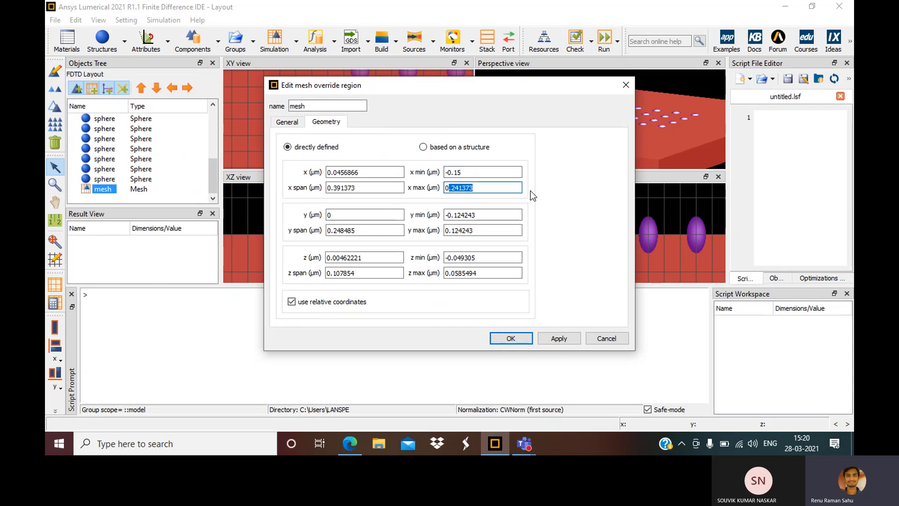
{"action": "key", "text": "BackSpace"}
- Set the mesh region's y min to -0.15 µm and y max to 0.15 µm and apply the geometry
{"action": "left_click_drag", "start_coordinate": [452, 215], "coordinate": [509, 217]}
{"action": "key", "text": "BackSpace"}
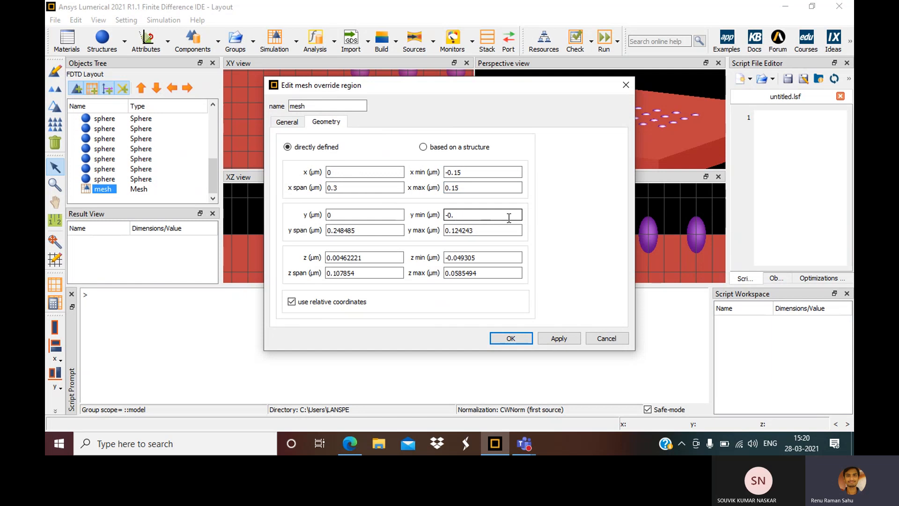
{"action": "type", "text": "15"}
{"action": "left_click", "coordinate": [450, 230]}
{"action": "left_click_drag", "start_coordinate": [451, 230], "coordinate": [517, 230]}
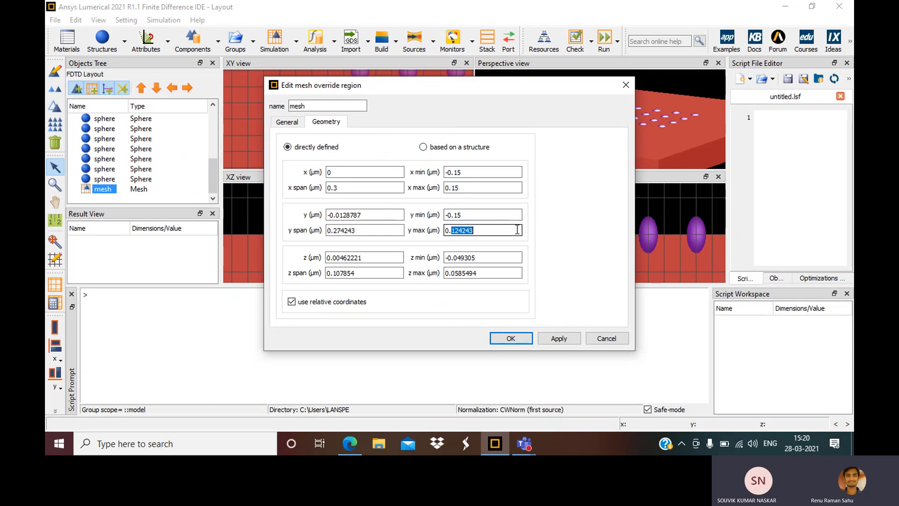
{"action": "type", "text": "15"}
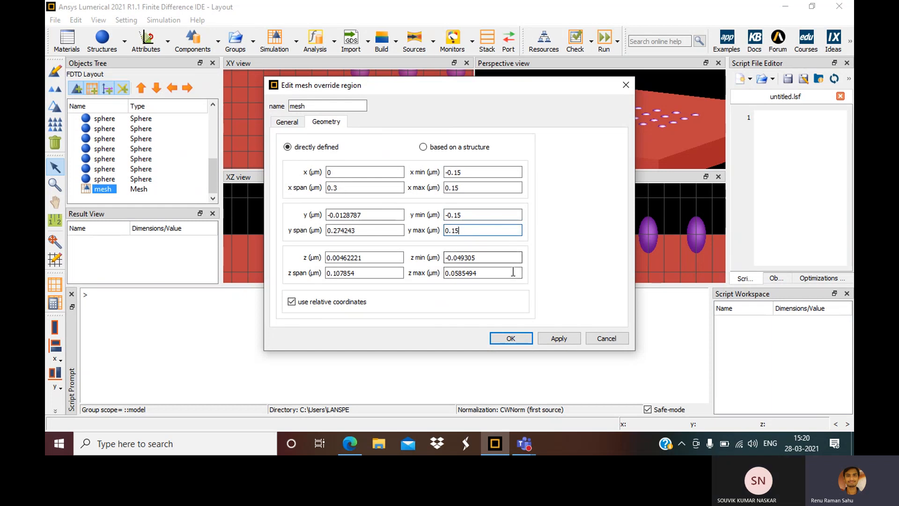
{"action": "left_click", "coordinate": [566, 339]}
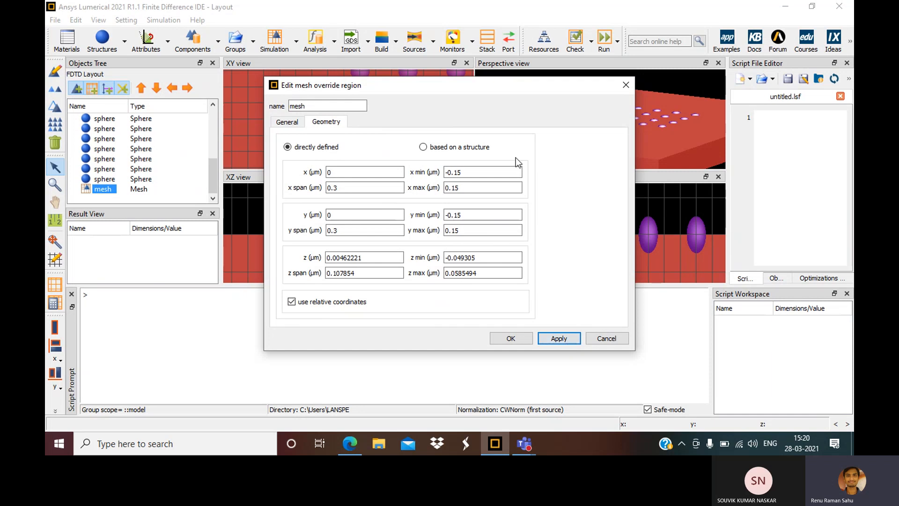
{"action": "left_click_drag", "start_coordinate": [467, 81], "coordinate": [684, 88]}
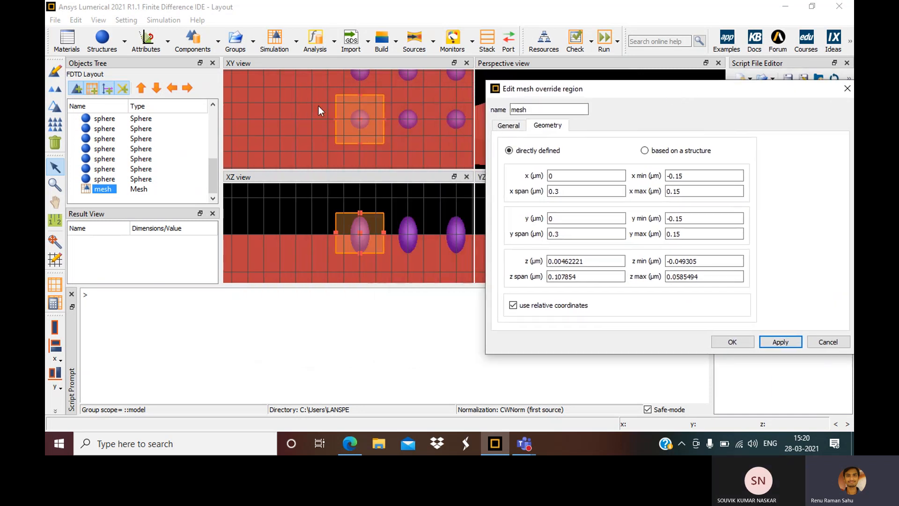
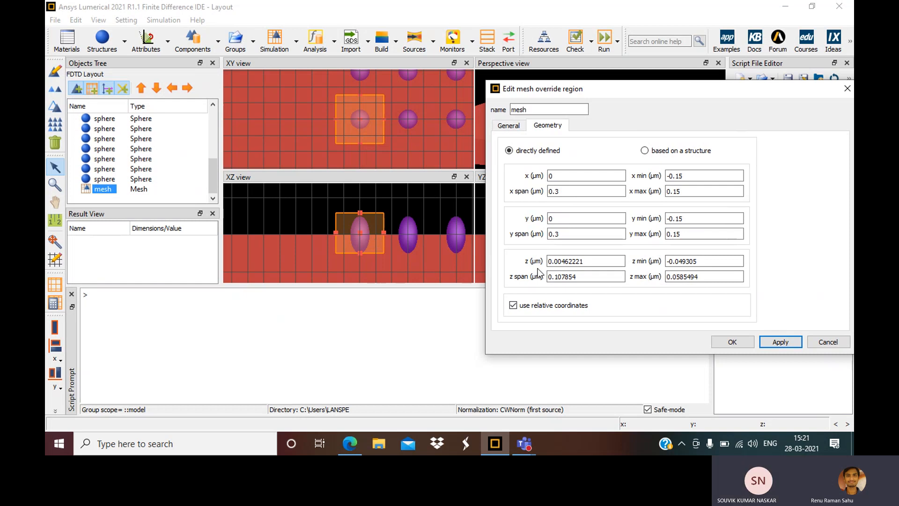
- Set the mesh region's z min to -1 µm and z max to 1 µm, then apply and accept the geometry
{"action": "left_click", "coordinate": [676, 261]}
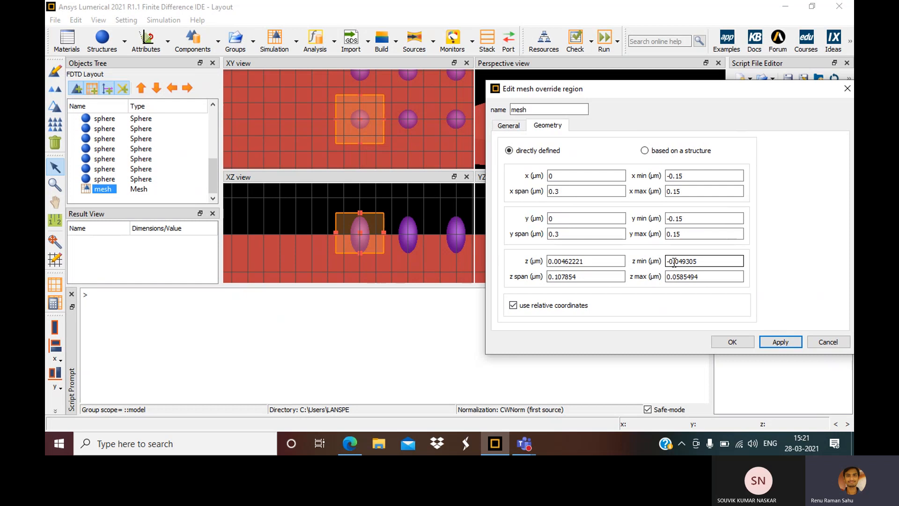
{"action": "left_click_drag", "start_coordinate": [668, 261], "coordinate": [738, 259]}
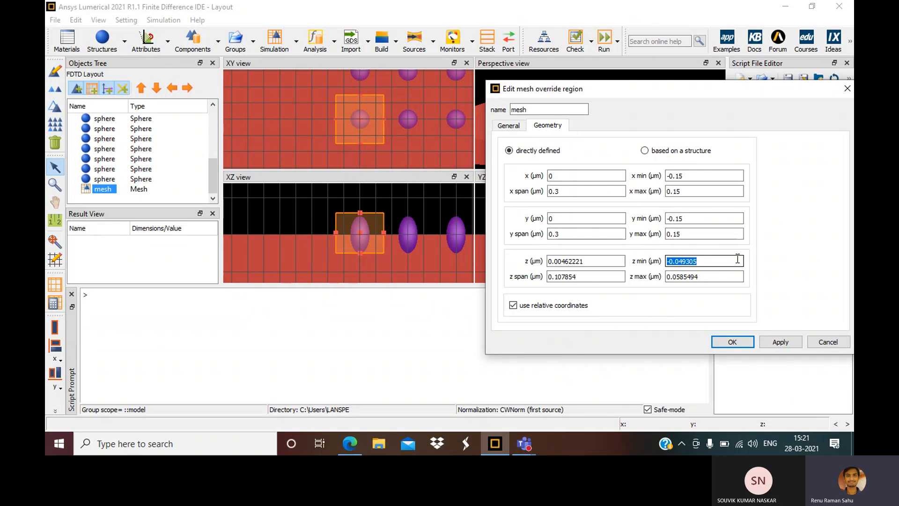
{"action": "type", "text": "1"}
{"action": "key", "text": "BackSpace"}
{"action": "type", "text": "-1"}
{"action": "left_click", "coordinate": [671, 276]}
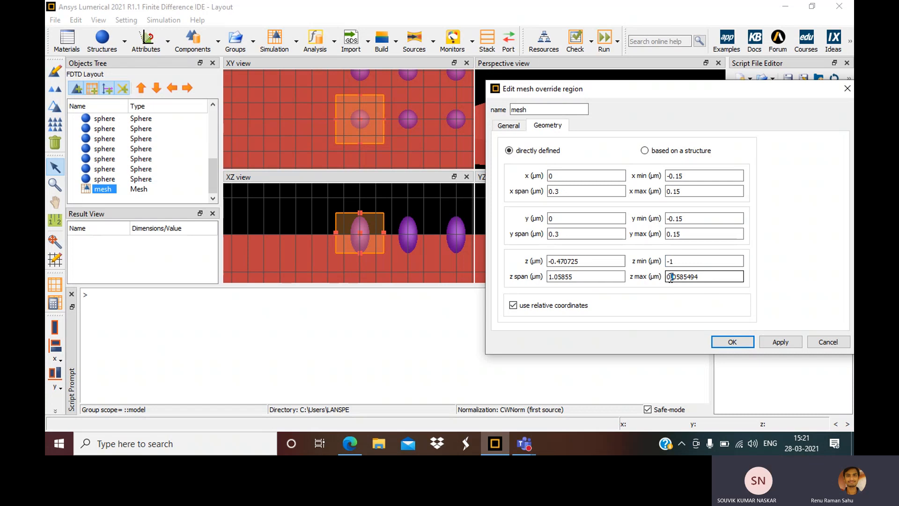
{"action": "double_click", "coordinate": [671, 276]}
{"action": "type", "text": "1"}
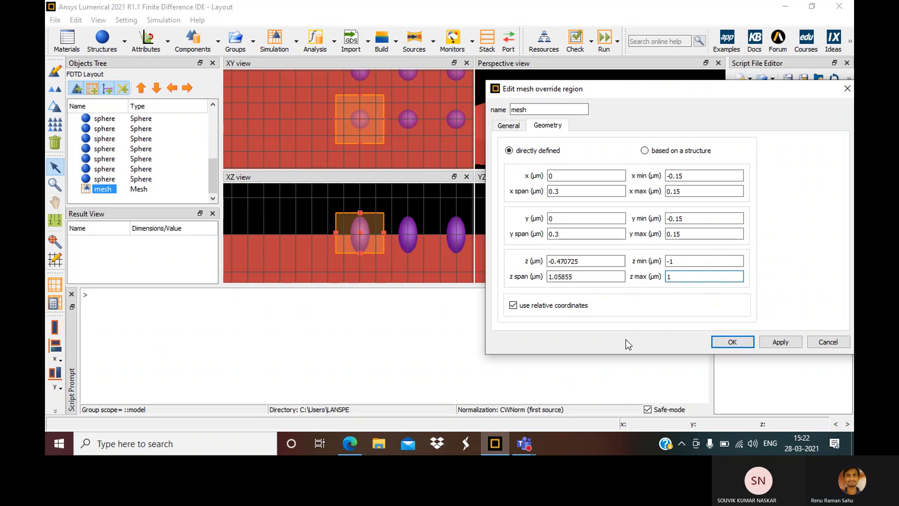
{"action": "left_click", "coordinate": [767, 339]}
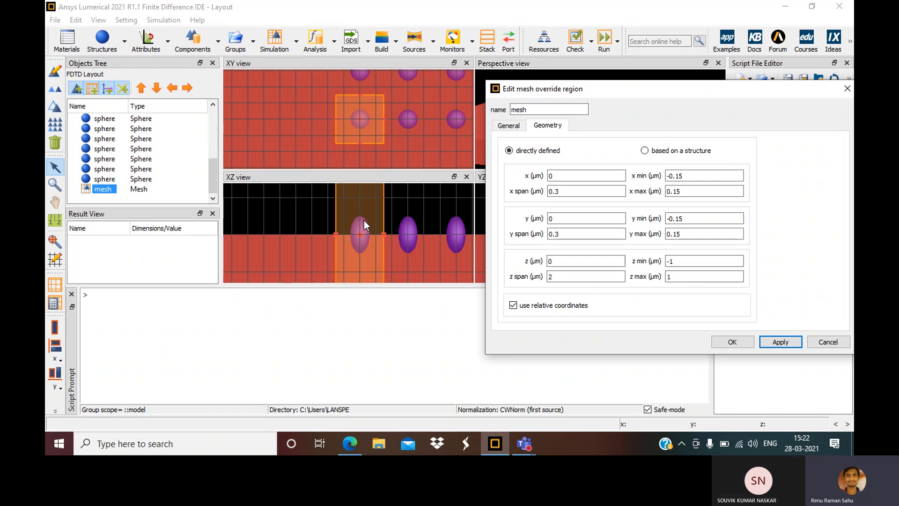
{"action": "left_click", "coordinate": [733, 342]}
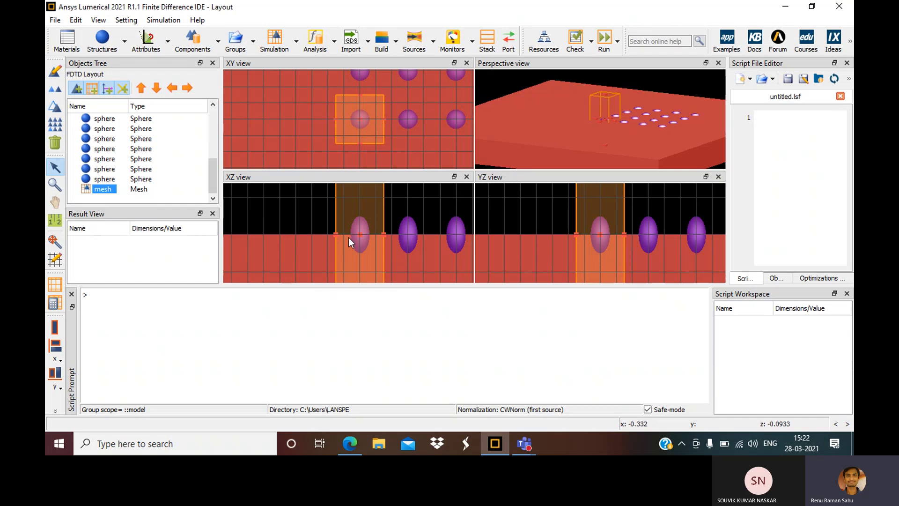
- Examine the mesh region's extent around the first sphere and slab, and review its mesh steps and geometry values
{"action": "scroll", "coordinate": [349, 237], "scroll_direction": "up", "scroll_amount": 3}
{"action": "scroll", "coordinate": [348, 238], "scroll_direction": "down", "scroll_amount": 8}
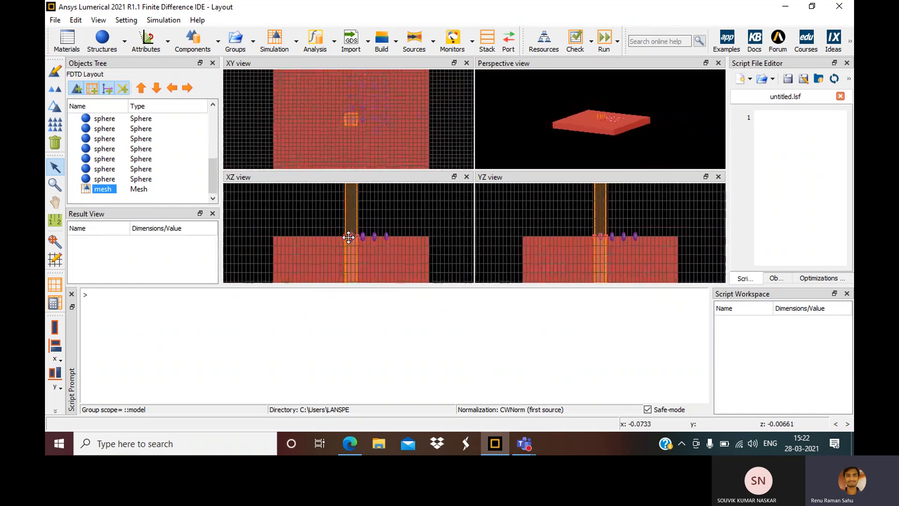
{"action": "scroll", "coordinate": [348, 237], "scroll_direction": "down", "scroll_amount": 3}
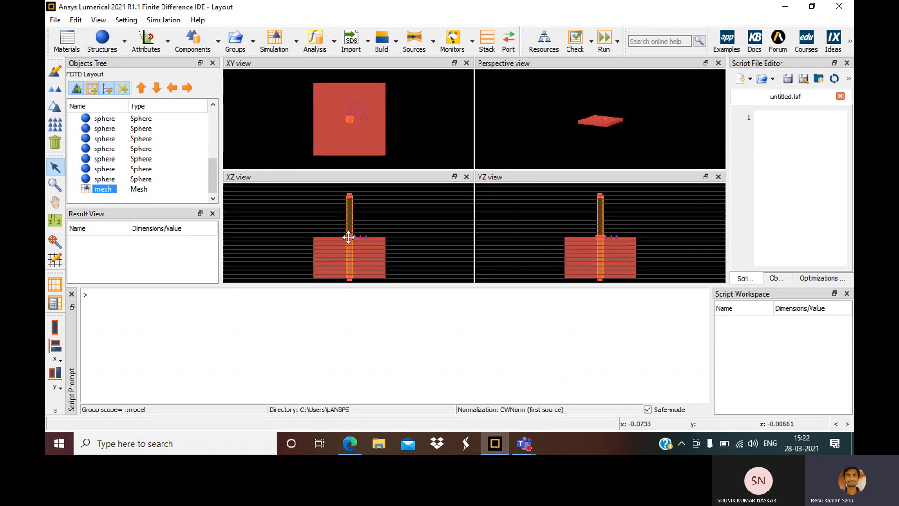
{"action": "scroll", "coordinate": [348, 237], "scroll_direction": "up", "scroll_amount": 8}
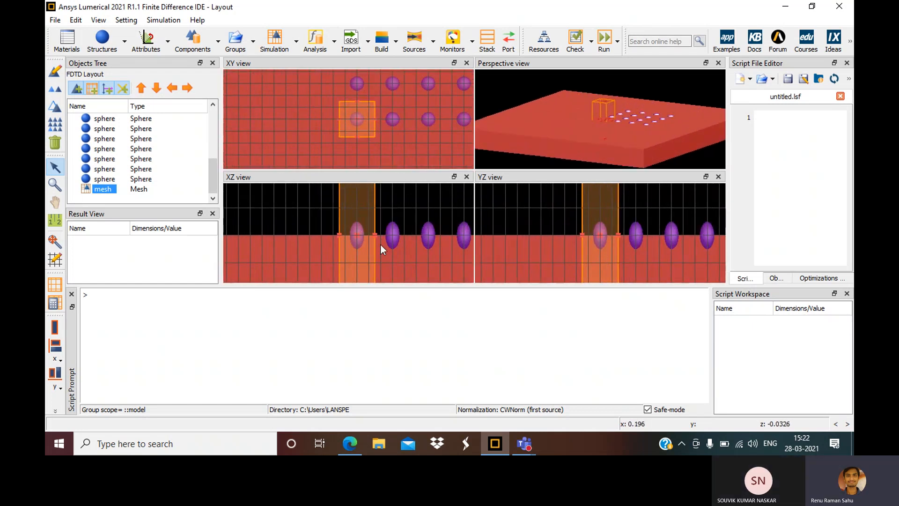
{"action": "scroll", "coordinate": [381, 247], "scroll_direction": "down", "scroll_amount": 4}
{"action": "scroll", "coordinate": [381, 244], "scroll_direction": "down", "scroll_amount": 3}
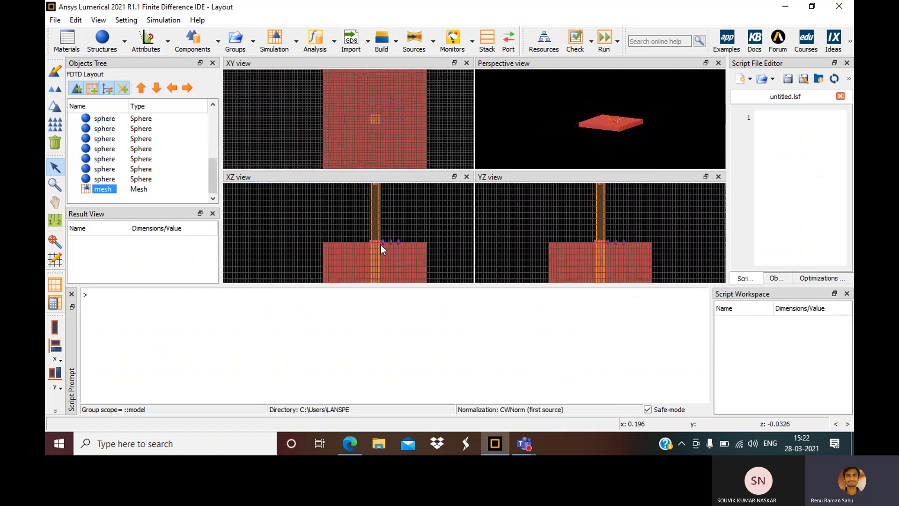
{"action": "right_click", "coordinate": [105, 189]}
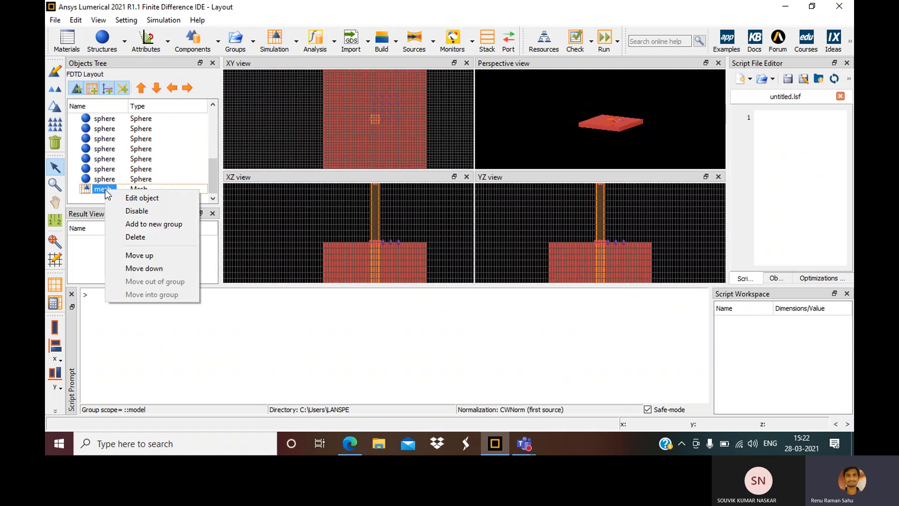
{"action": "left_click", "coordinate": [150, 199]}
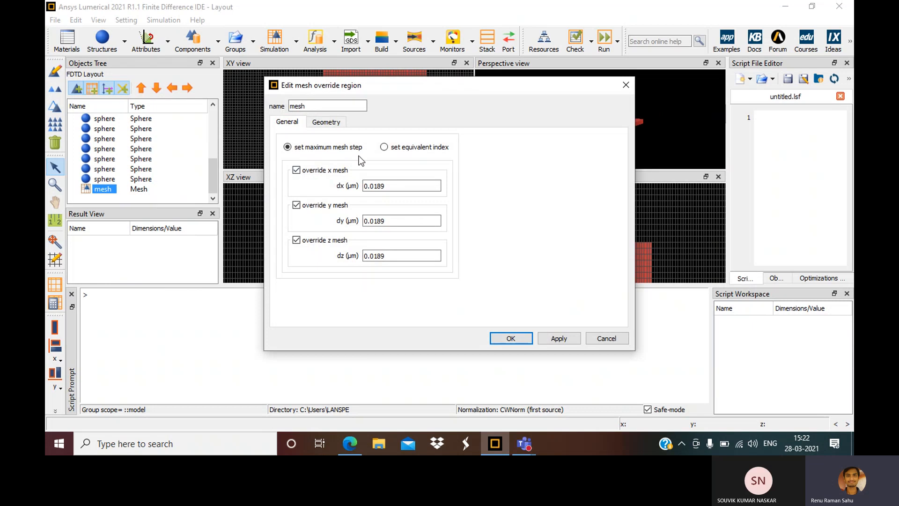
{"action": "left_click", "coordinate": [325, 122]}
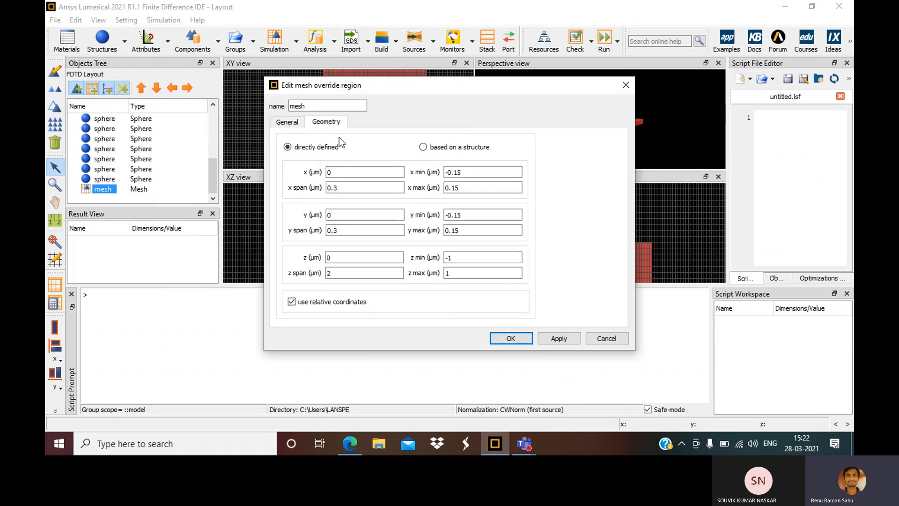
{"action": "left_click", "coordinate": [461, 173]}
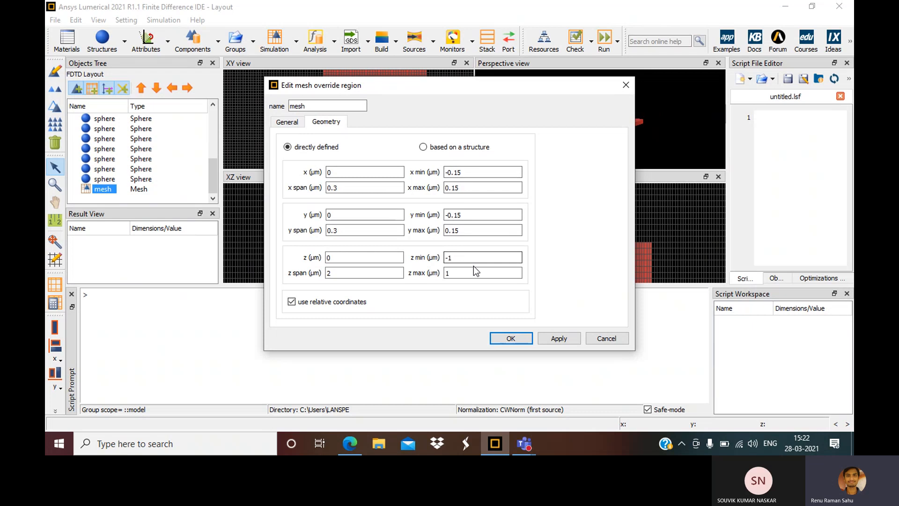
{"action": "left_click", "coordinate": [521, 341]}
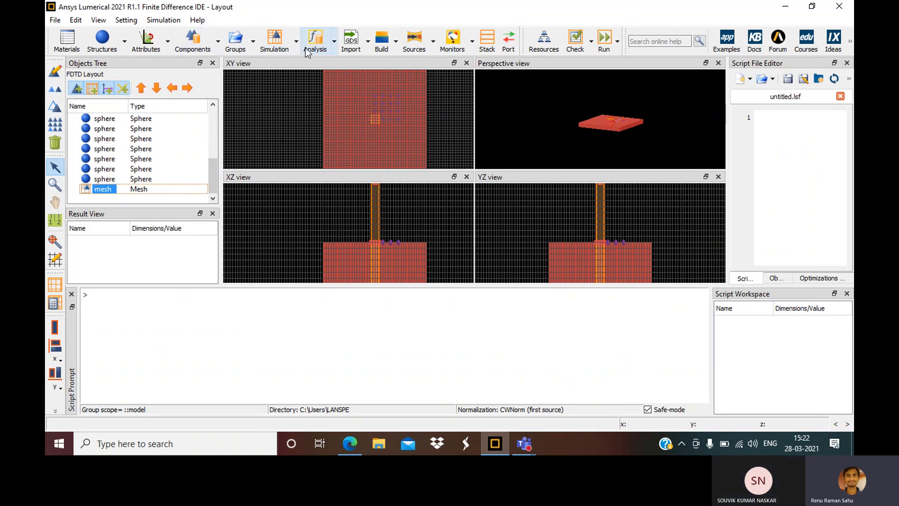
- Add an FDTD simulation region to the model, discarding the extra mesh override region created by mistake
{"action": "left_click", "coordinate": [276, 45]}
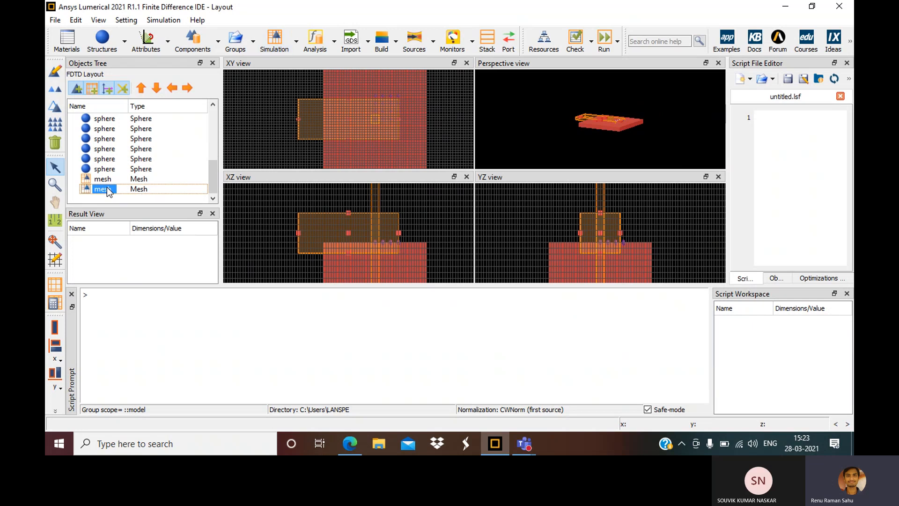
{"action": "left_click", "coordinate": [251, 162]}
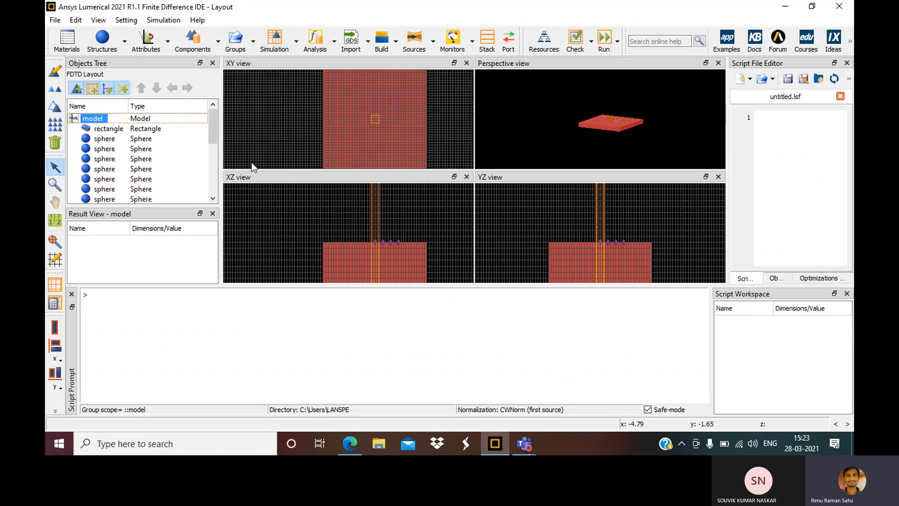
{"action": "left_click", "coordinate": [297, 51]}
{"action": "left_click", "coordinate": [296, 69]}
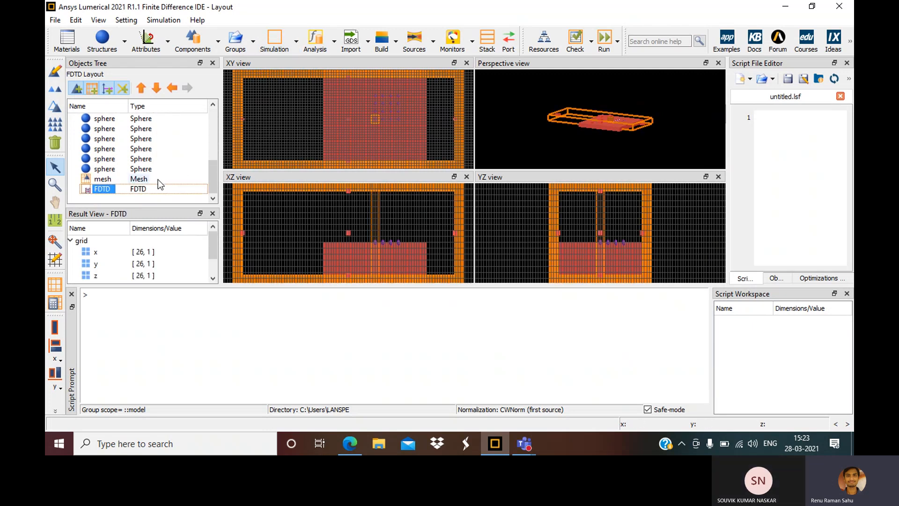
- Open the FDTD region's geometry settings and set x min to -0.15 µm and x max to 0.15 µm
{"action": "right_click", "coordinate": [96, 190]}
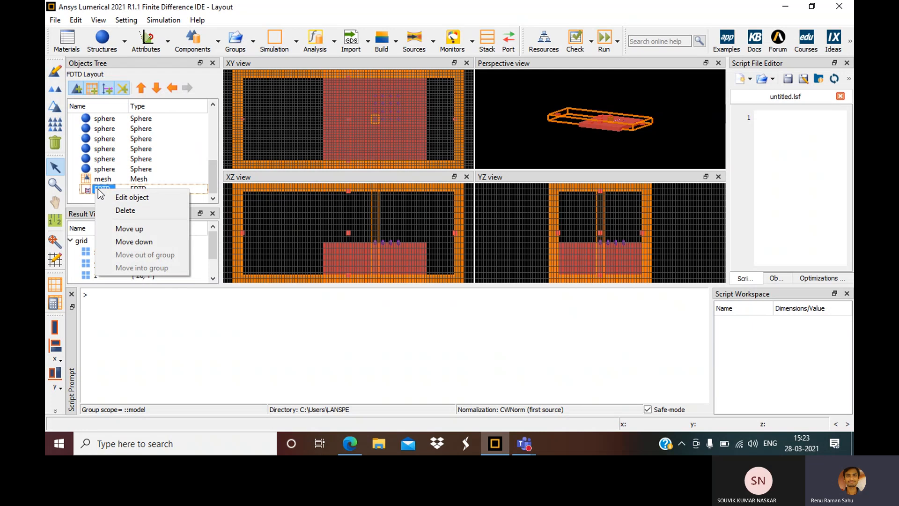
{"action": "left_click", "coordinate": [115, 194]}
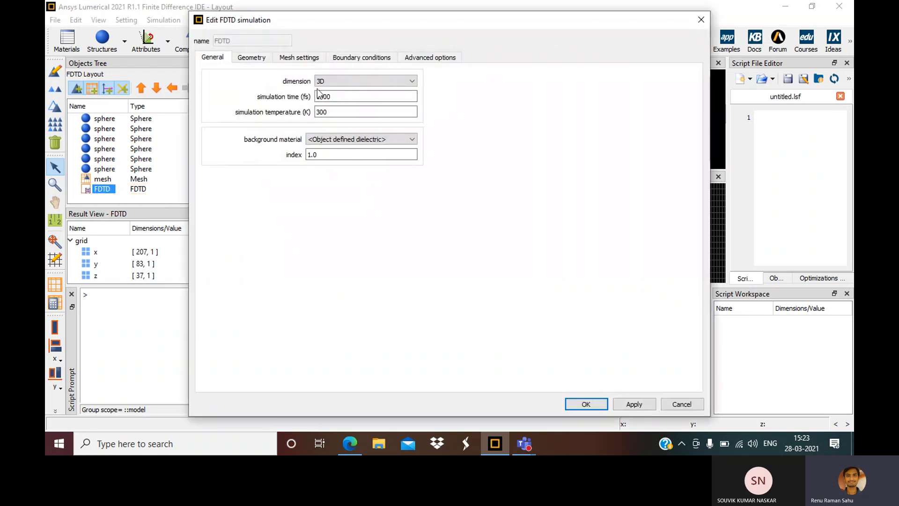
{"action": "left_click", "coordinate": [244, 60]}
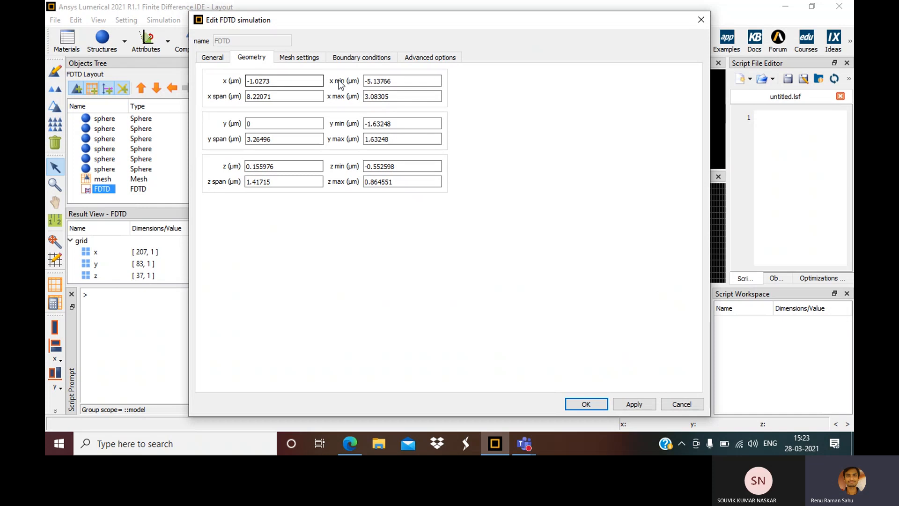
{"action": "double_click", "coordinate": [379, 81]}
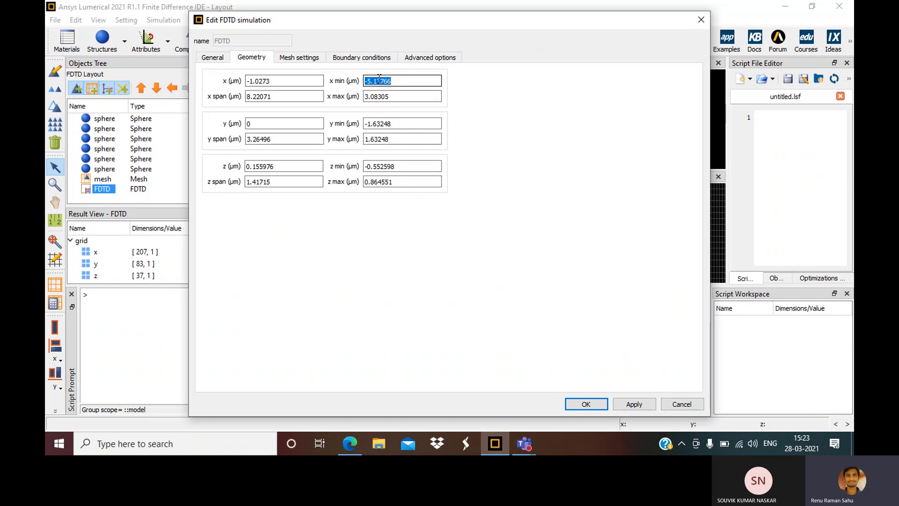
{"action": "type", "text": "-0.15"}
{"action": "left_click", "coordinate": [370, 97]}
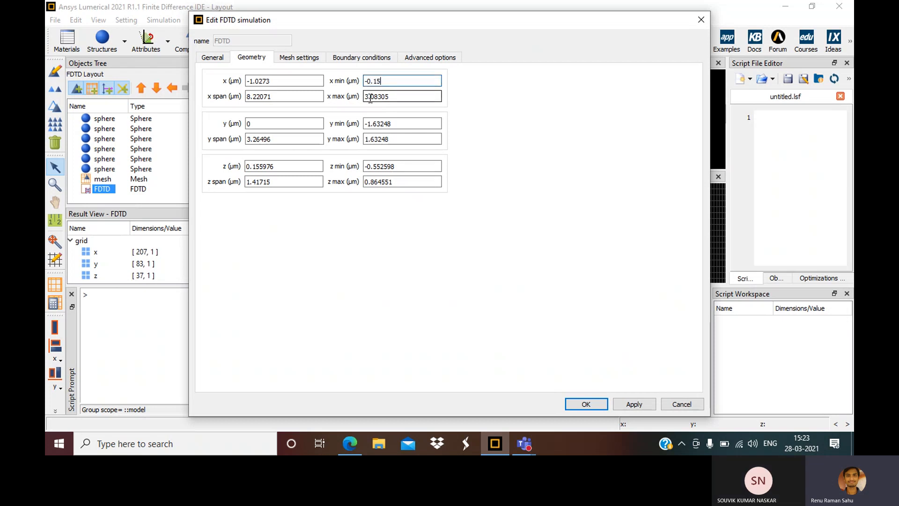
{"action": "type", "text": "0"}
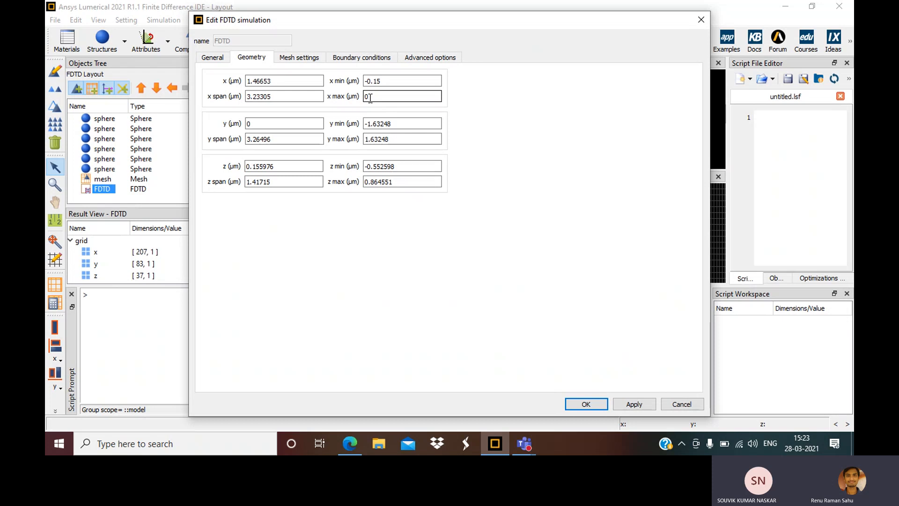
{"action": "type", "text": ".15"}
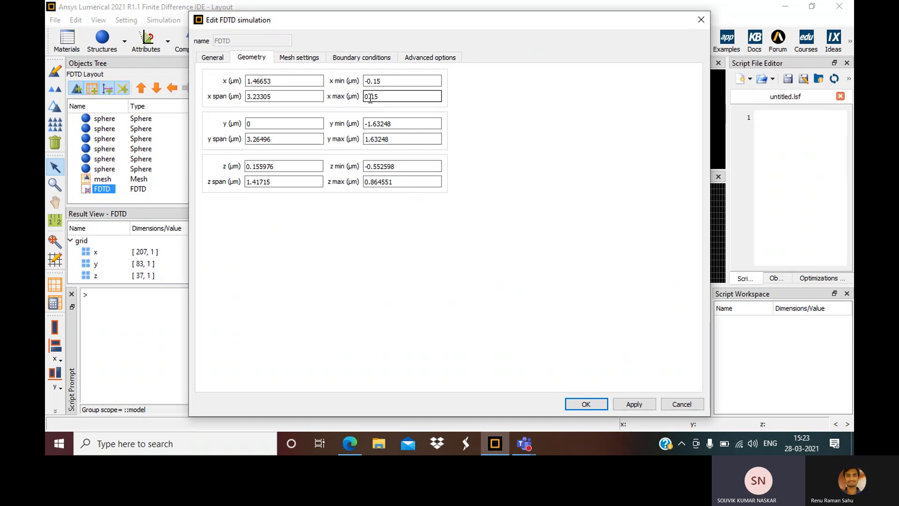
- Set the FDTD region's y min to -0.15 µm and y max to 0.15 µm
{"action": "left_click", "coordinate": [373, 122]}
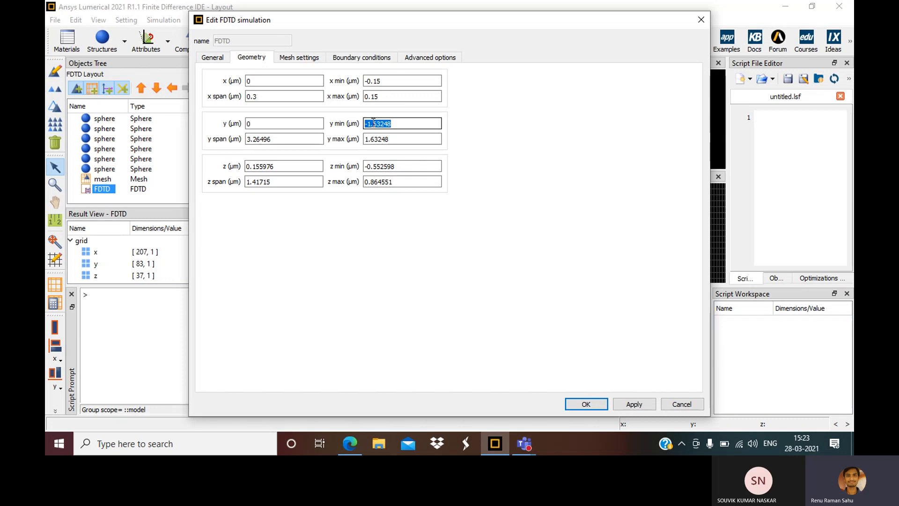
{"action": "type", "text": "-"}
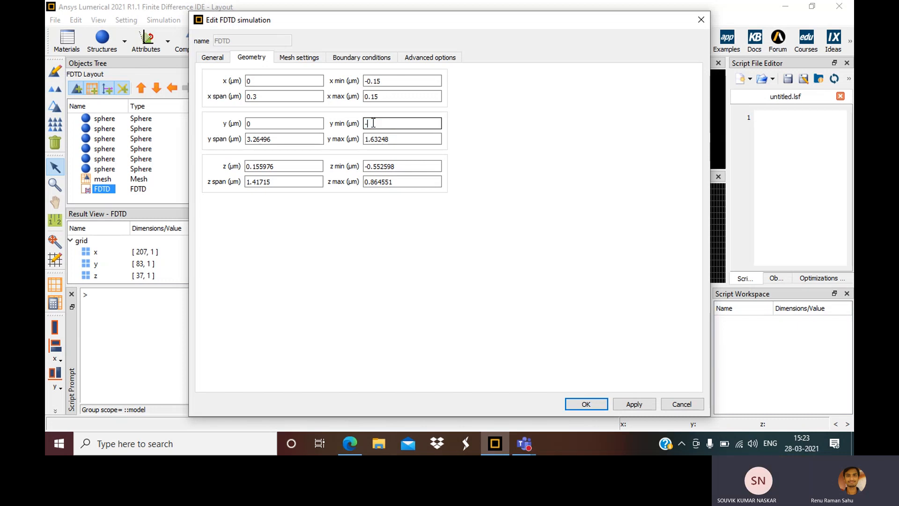
{"action": "type", "text": "0.15"}
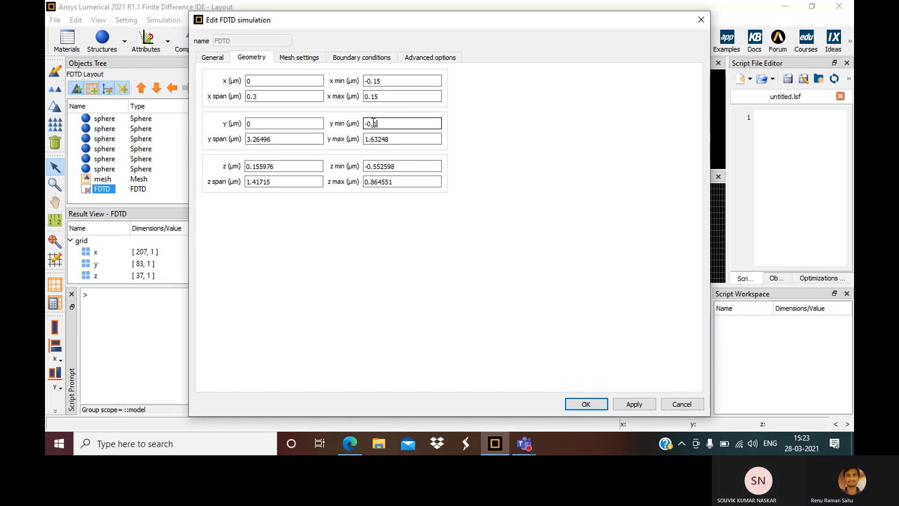
{"action": "double_click", "coordinate": [385, 139]}
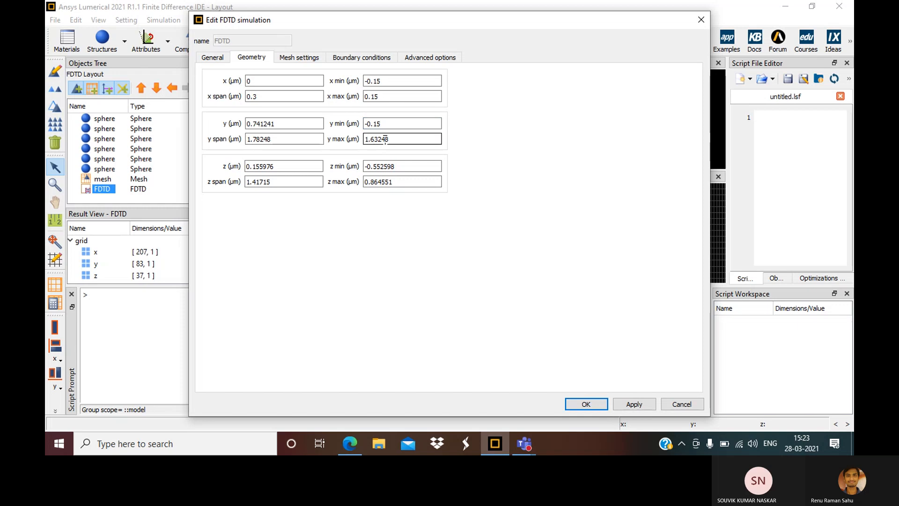
{"action": "type", "text": "0.15"}
- Set the FDTD region's z min to -1 µm and z max to 1 µm, and accept the geometry
{"action": "double_click", "coordinate": [374, 167]}
{"action": "type", "text": "-1"}
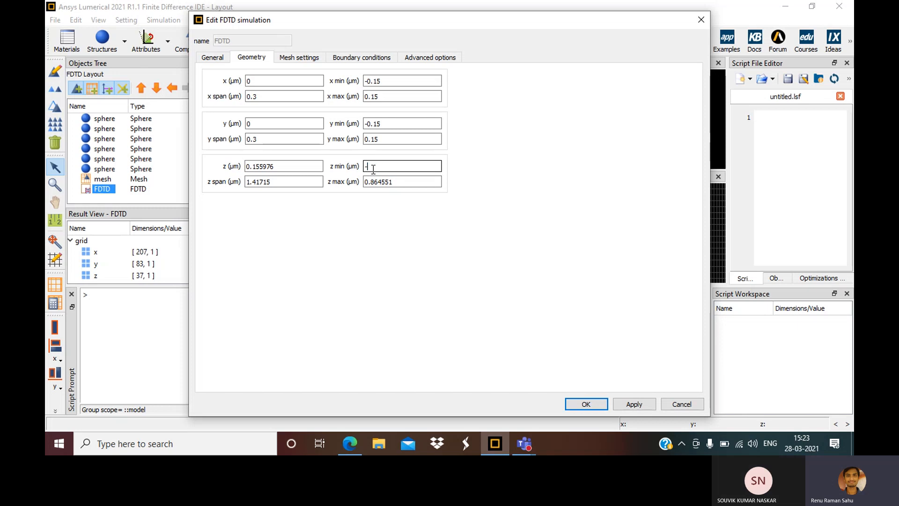
{"action": "left_click", "coordinate": [374, 182]}
{"action": "double_click", "coordinate": [375, 182]}
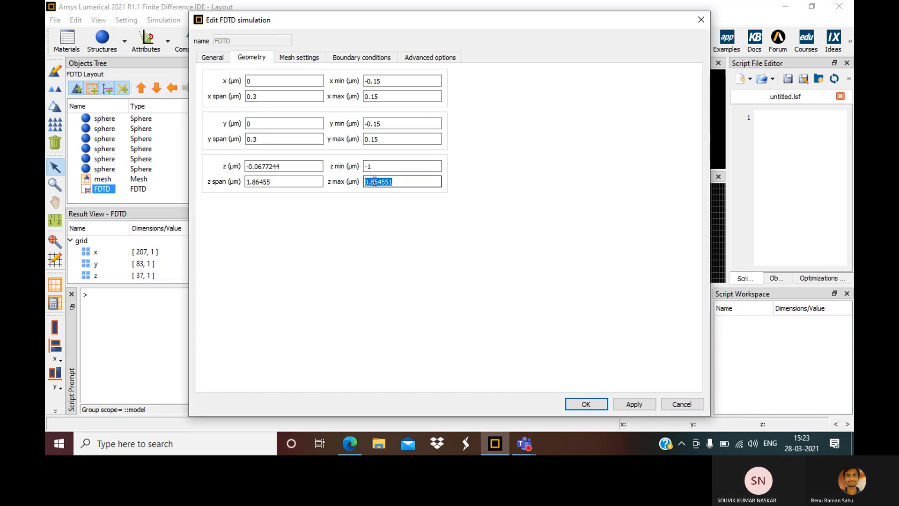
{"action": "type", "text": "1"}
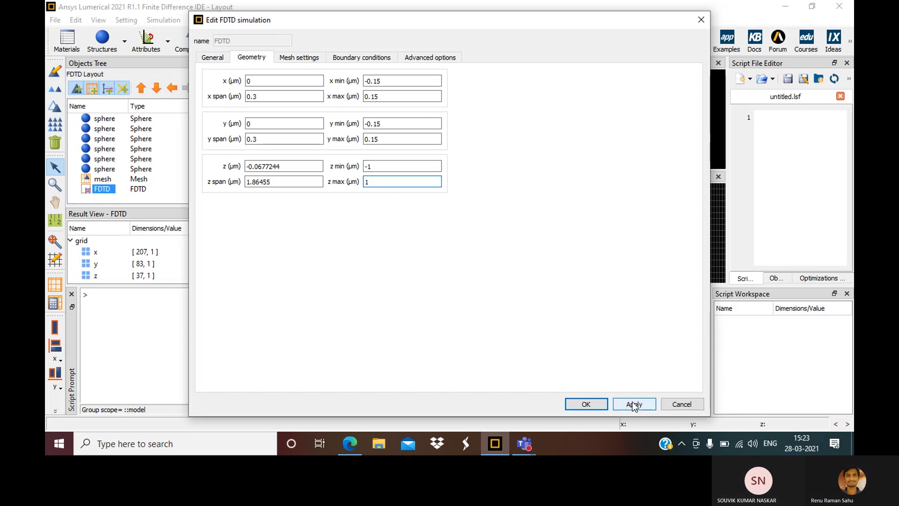
{"action": "left_click", "coordinate": [600, 408]}
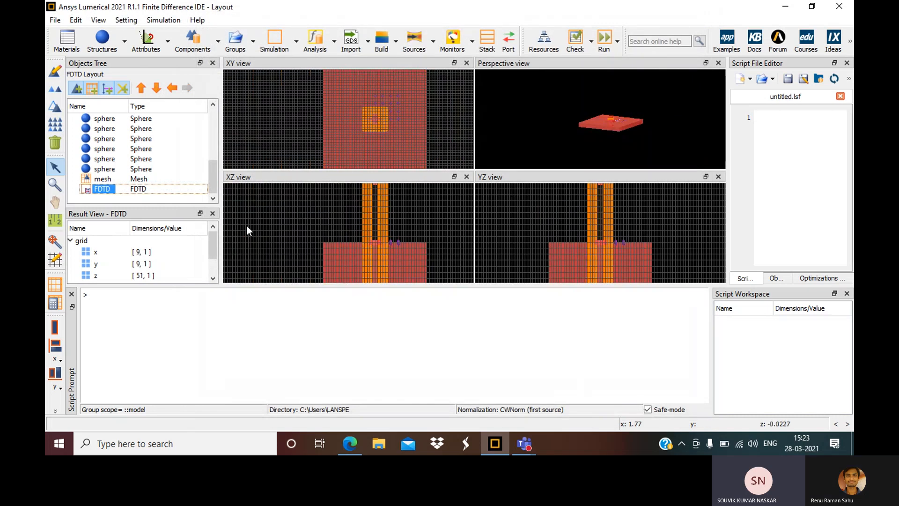
- Set the FDTD region's x and y boundary conditions to Periodic and accept the settings
{"action": "right_click", "coordinate": [107, 190]}
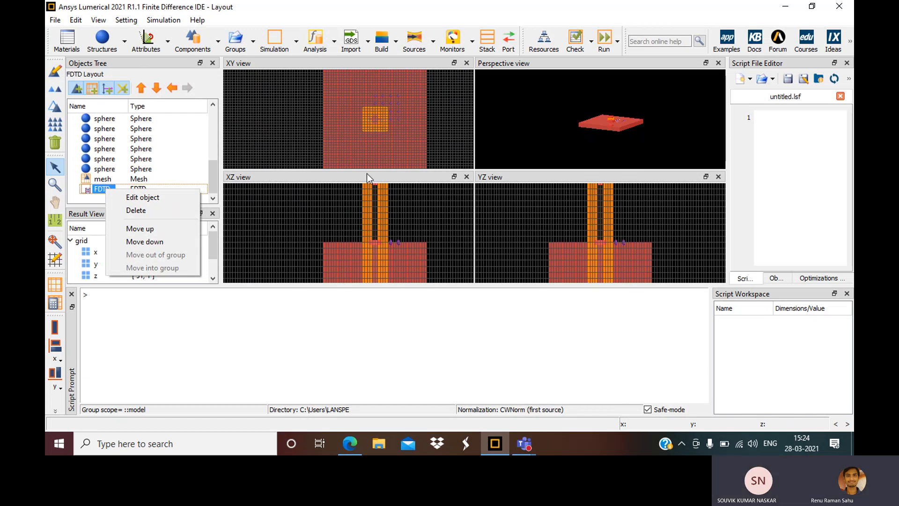
{"action": "left_click", "coordinate": [172, 199]}
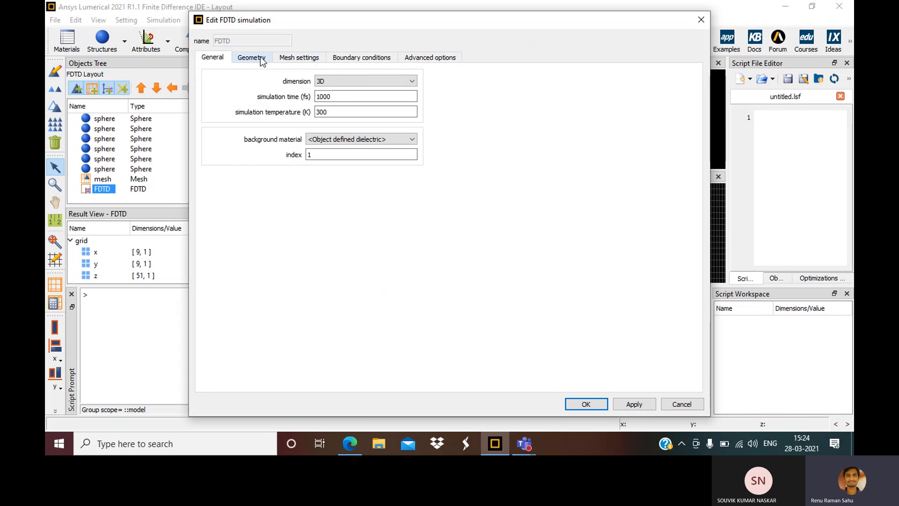
{"action": "left_click", "coordinate": [361, 55]}
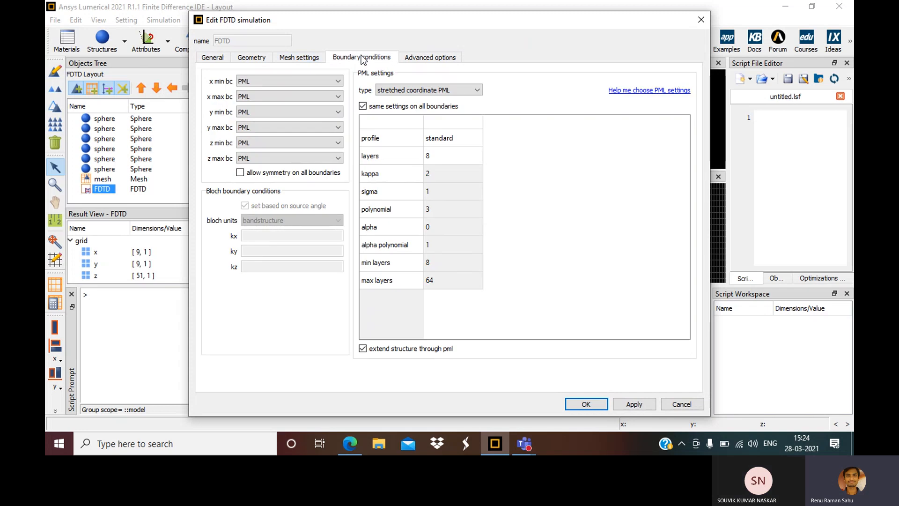
{"action": "left_click", "coordinate": [294, 83]}
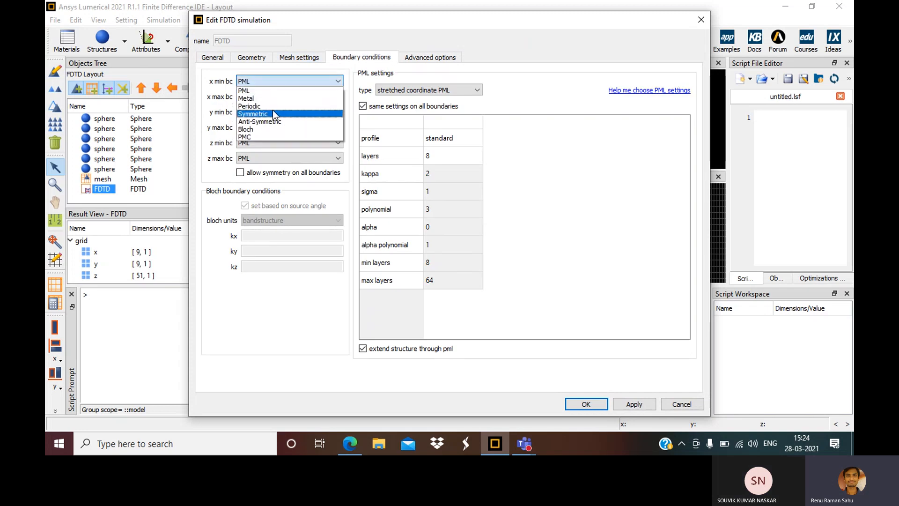
{"action": "left_click", "coordinate": [254, 106]}
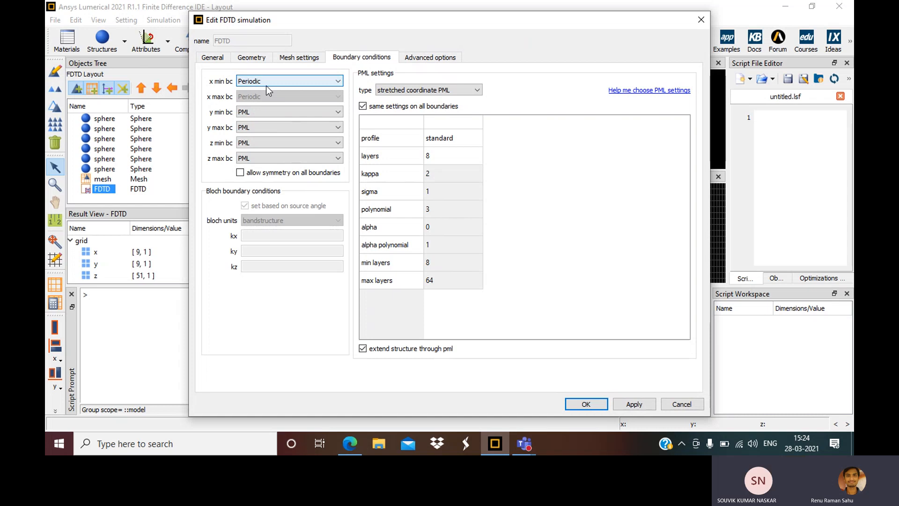
{"action": "left_click", "coordinate": [258, 114]}
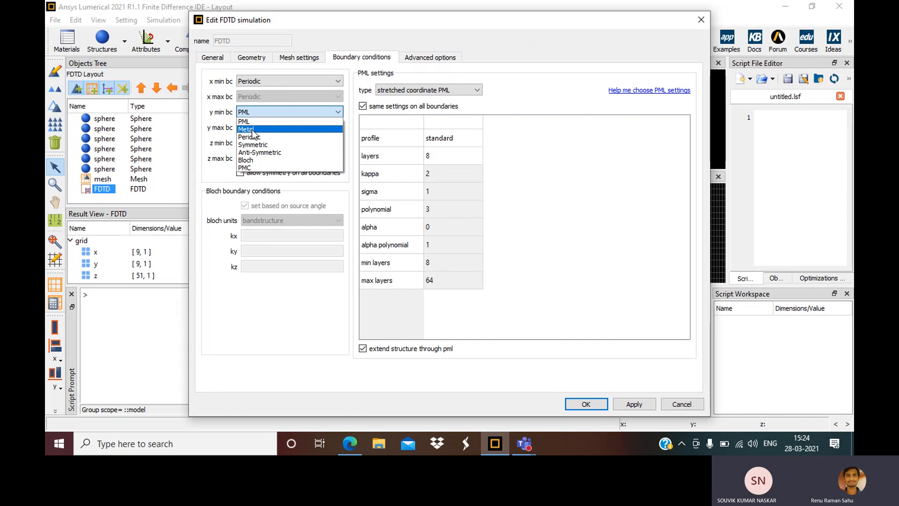
{"action": "left_click", "coordinate": [250, 137]}
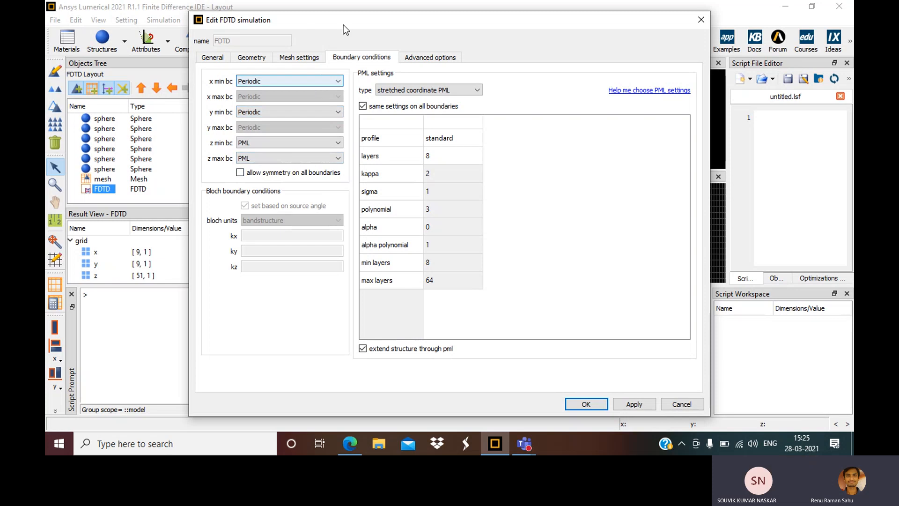
{"action": "left_click_drag", "start_coordinate": [341, 24], "coordinate": [621, 11]}
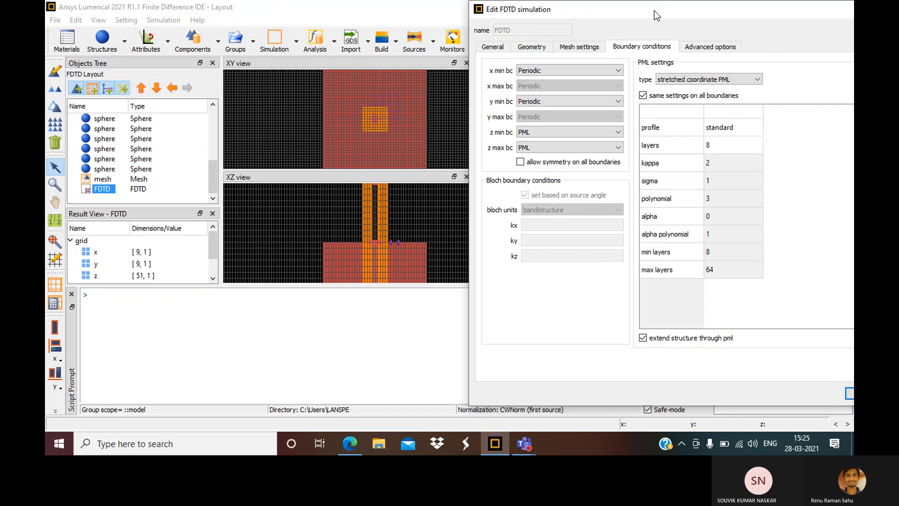
{"action": "left_click_drag", "start_coordinate": [654, 10], "coordinate": [670, 37]}
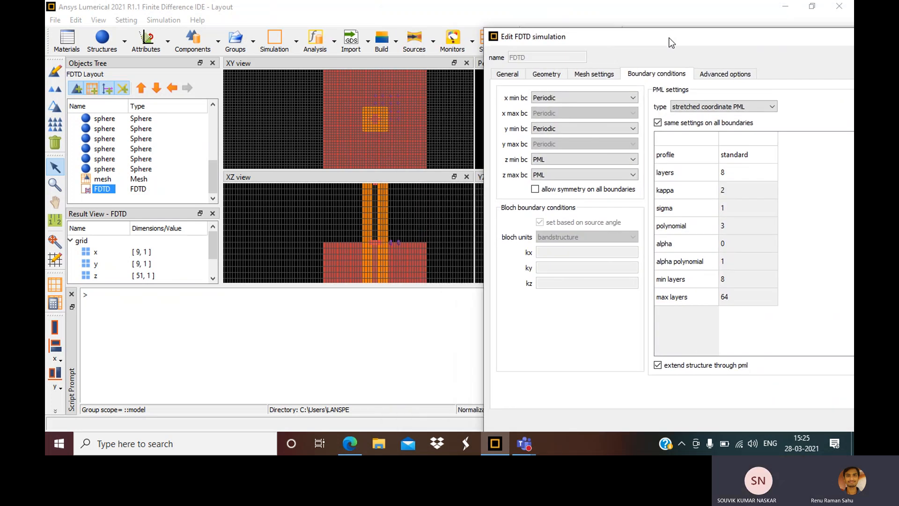
{"action": "left_click_drag", "start_coordinate": [656, 38], "coordinate": [622, 38]}
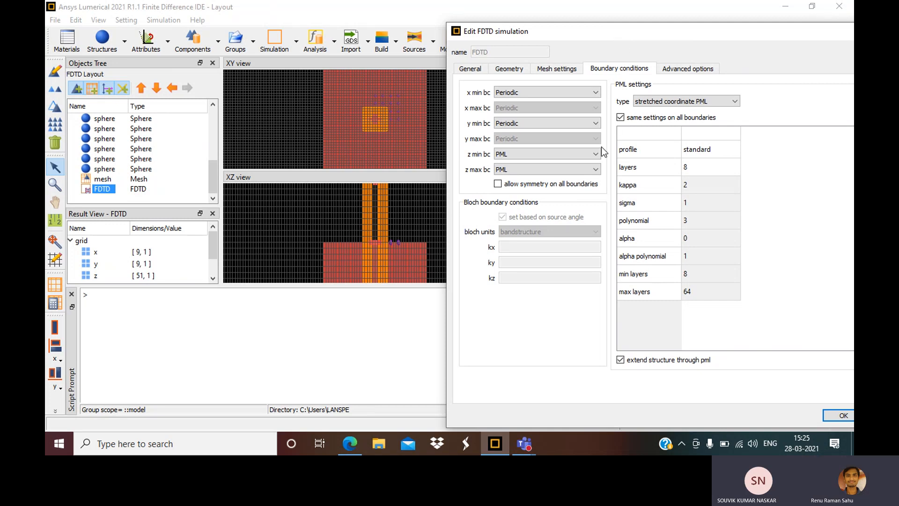
{"action": "left_click_drag", "start_coordinate": [648, 32], "coordinate": [576, 39]}
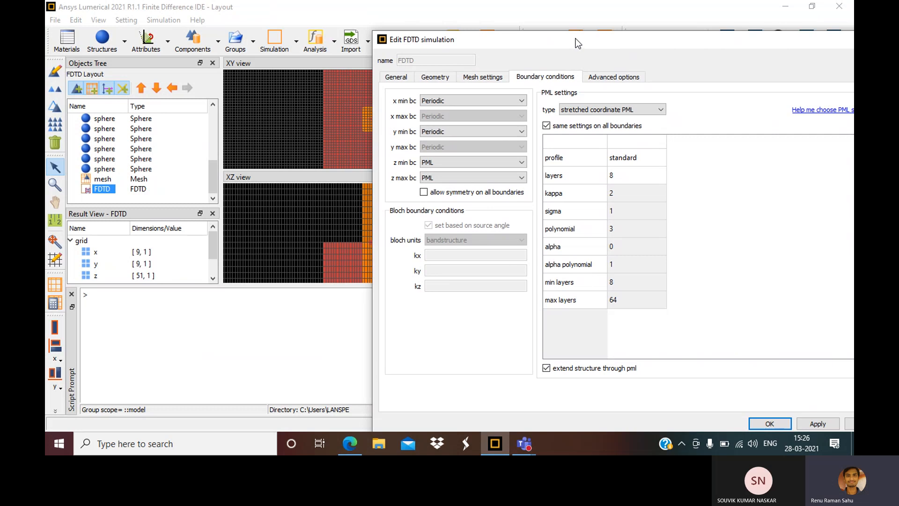
{"action": "left_click", "coordinate": [783, 425]}
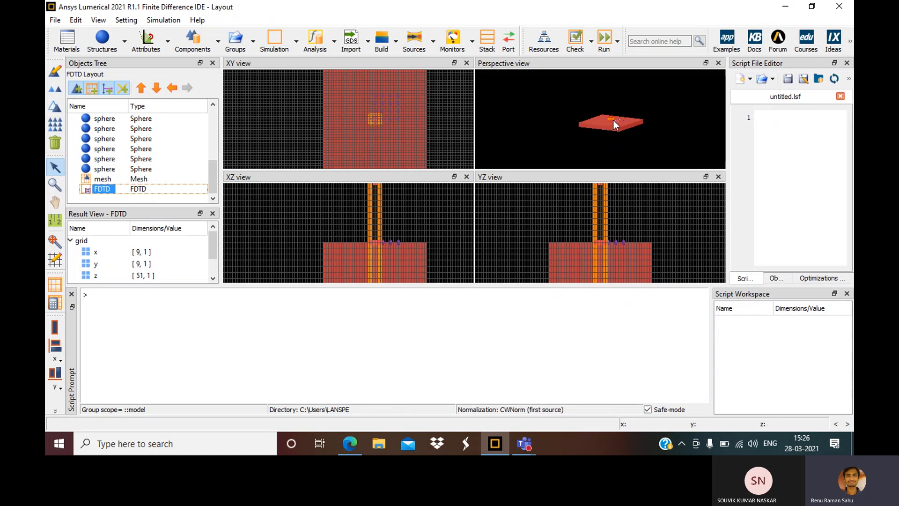
- Examine the FDTD region's extent around the first sphere and through the slab in the perspective and plane views
{"action": "scroll", "coordinate": [608, 121], "scroll_direction": "up", "scroll_amount": 5}
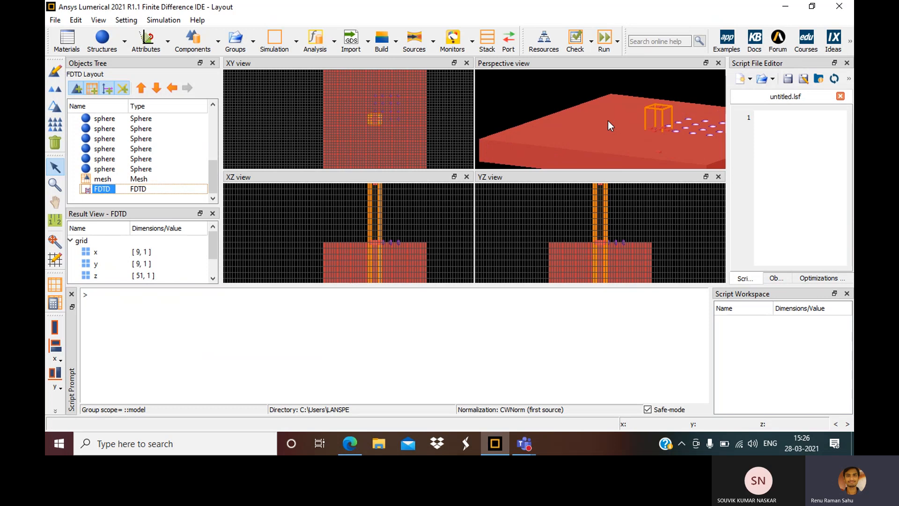
{"action": "scroll", "coordinate": [608, 121], "scroll_direction": "up", "scroll_amount": 1}
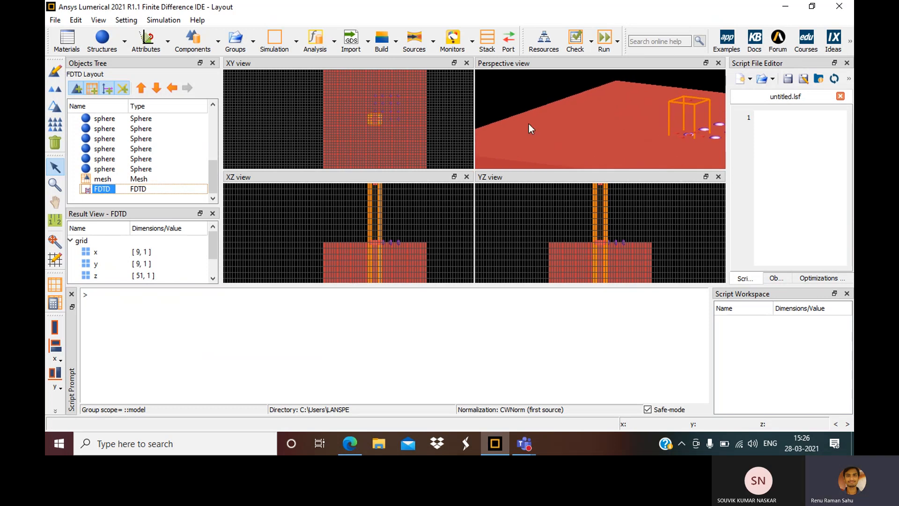
{"action": "scroll", "coordinate": [529, 124], "scroll_direction": "up", "scroll_amount": 1}
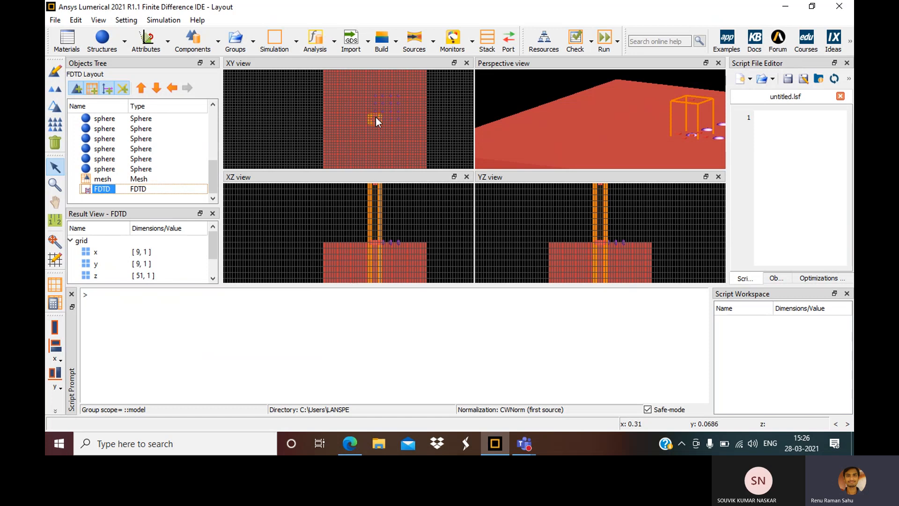
{"action": "scroll", "coordinate": [375, 118], "scroll_direction": "up", "scroll_amount": 1}
{"action": "scroll", "coordinate": [376, 117], "scroll_direction": "up", "scroll_amount": 5}
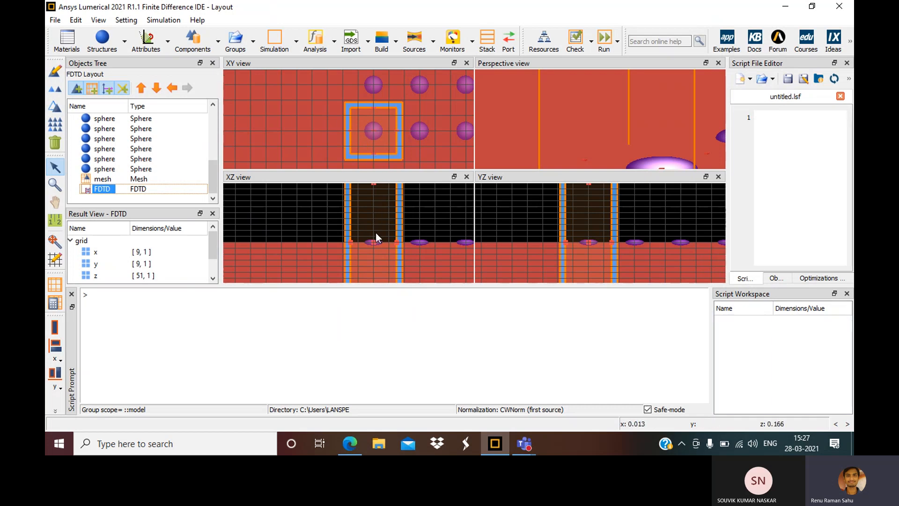
{"action": "scroll", "coordinate": [376, 232], "scroll_direction": "down", "scroll_amount": 5}
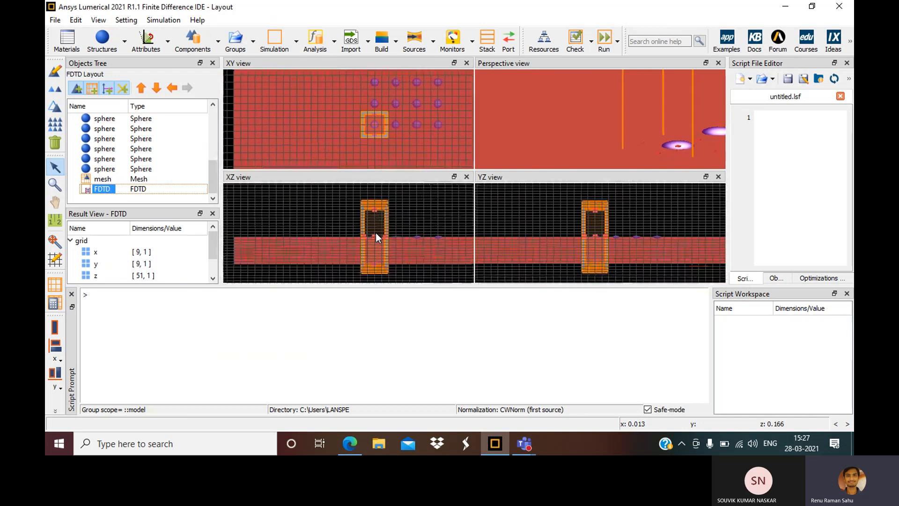
{"action": "scroll", "coordinate": [376, 232], "scroll_direction": "up", "scroll_amount": 1}
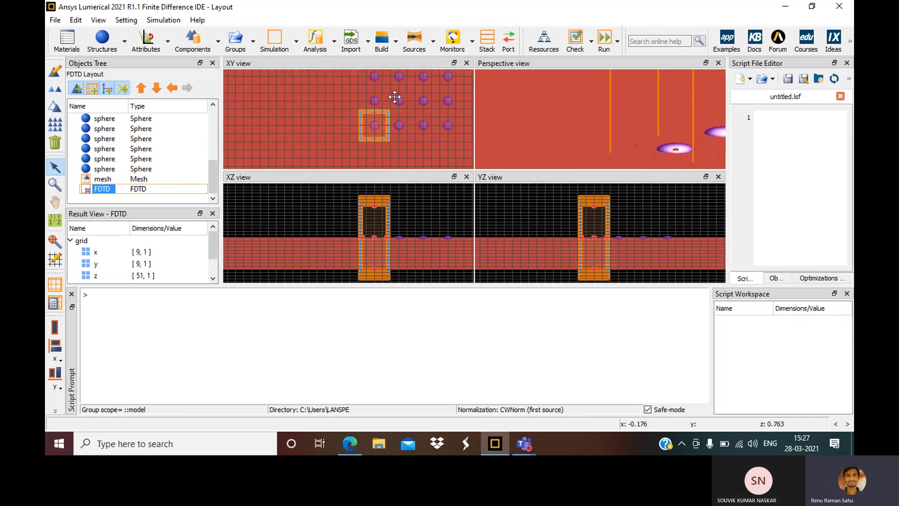
- Add a plane wave source to the model and try to move it in the XZ view
{"action": "left_click", "coordinate": [433, 47]}
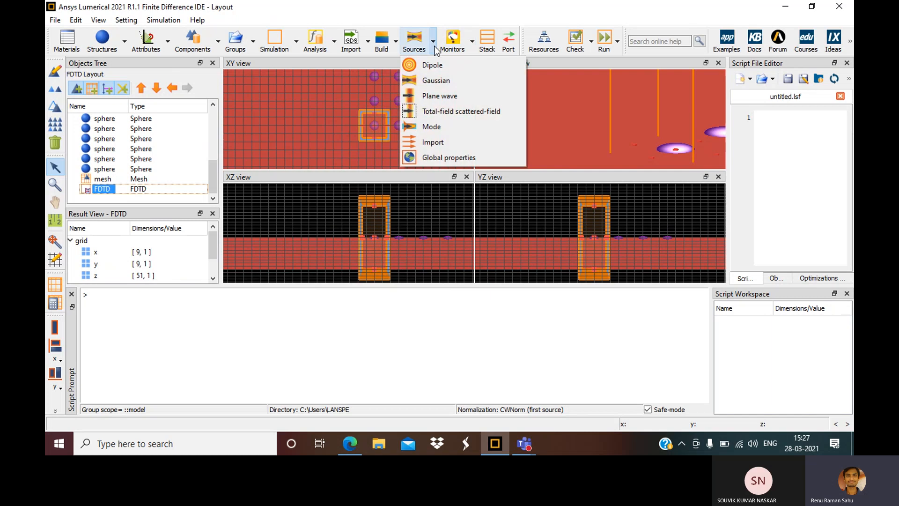
{"action": "left_click", "coordinate": [431, 96]}
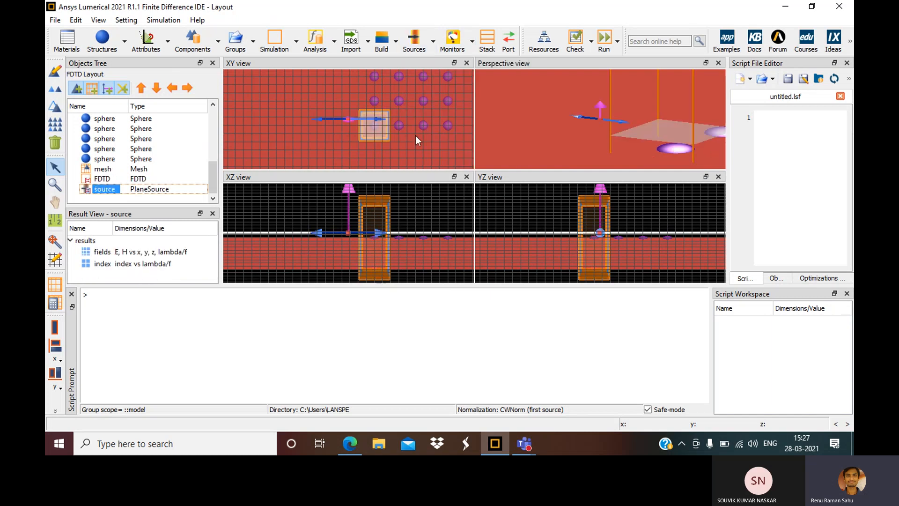
{"action": "left_click", "coordinate": [347, 231]}
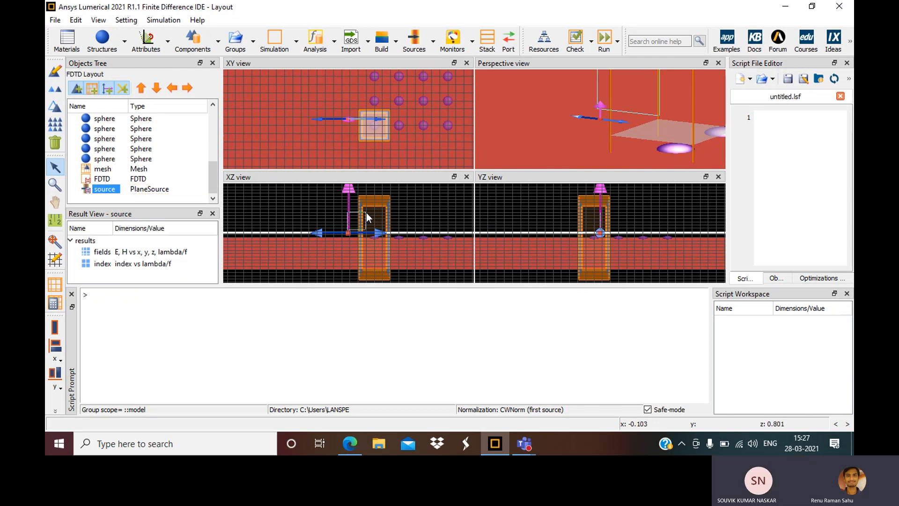
{"action": "left_click", "coordinate": [350, 231]}
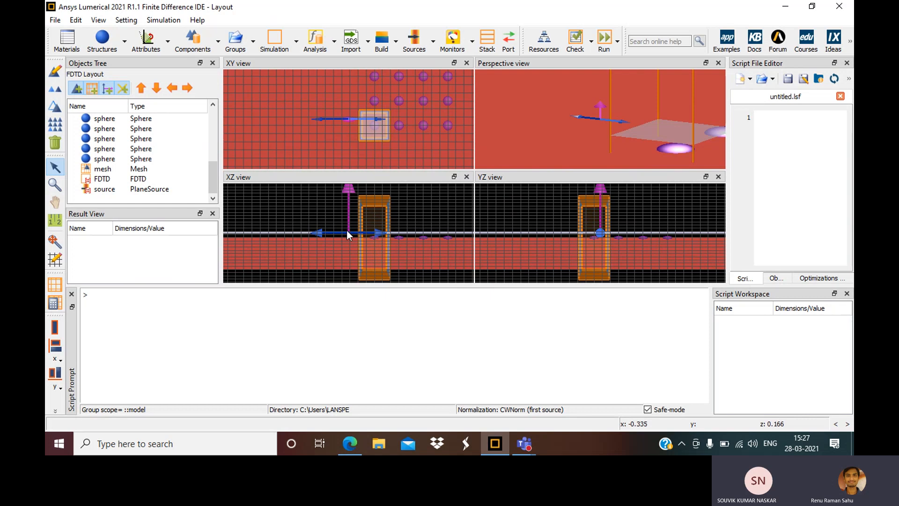
- Move the plane wave source into the simulation region above the spheres, to about x -0.02, y -0.02, z 0.75 µm
{"action": "left_click", "coordinate": [122, 189]}
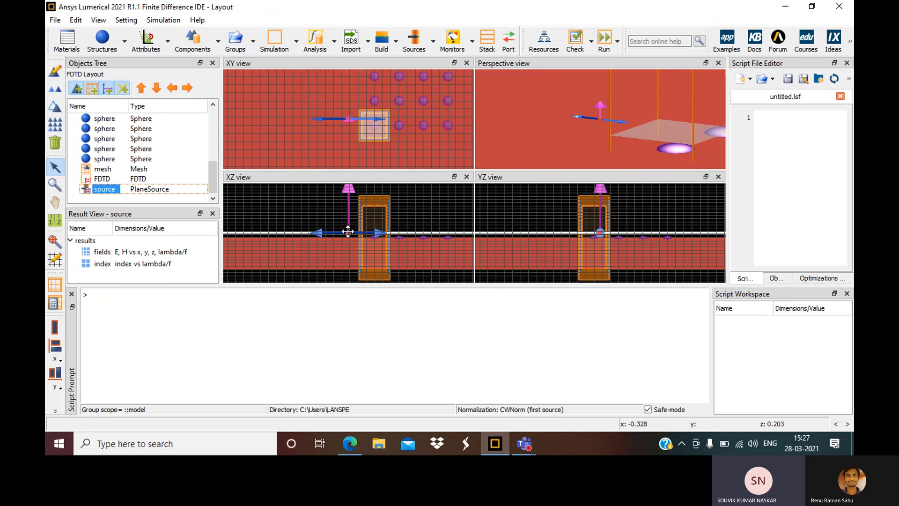
{"action": "left_click_drag", "start_coordinate": [348, 231], "coordinate": [373, 212]}
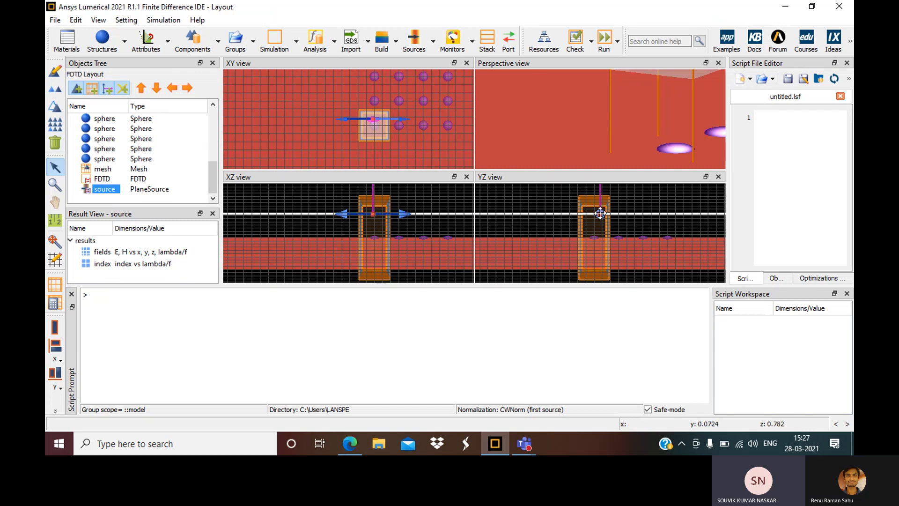
{"action": "left_click_drag", "start_coordinate": [600, 214], "coordinate": [593, 212]}
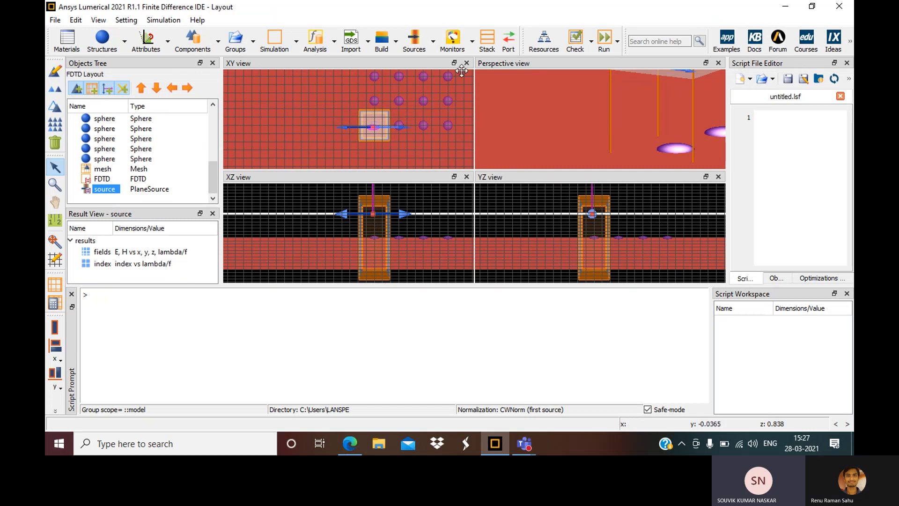
- Review the global source frequency and wavelength options, keeping them as they are
{"action": "left_click", "coordinate": [432, 48]}
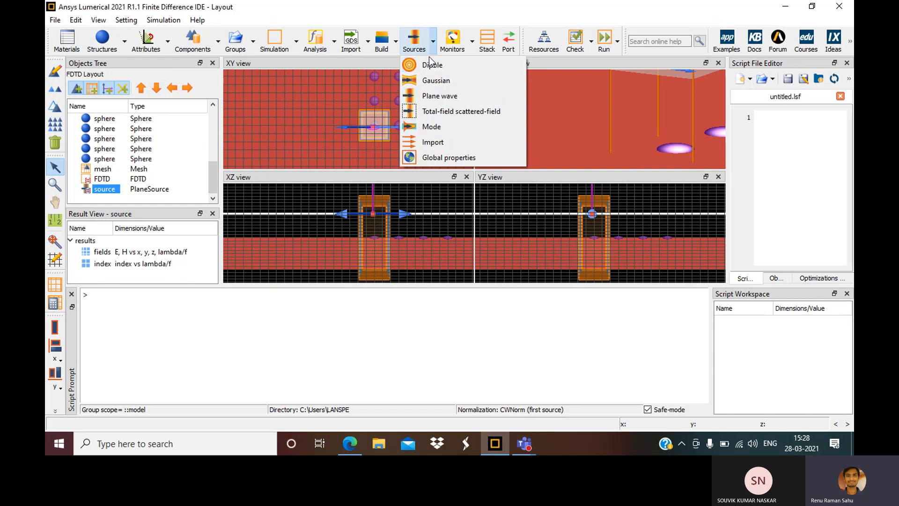
{"action": "left_click", "coordinate": [440, 156]}
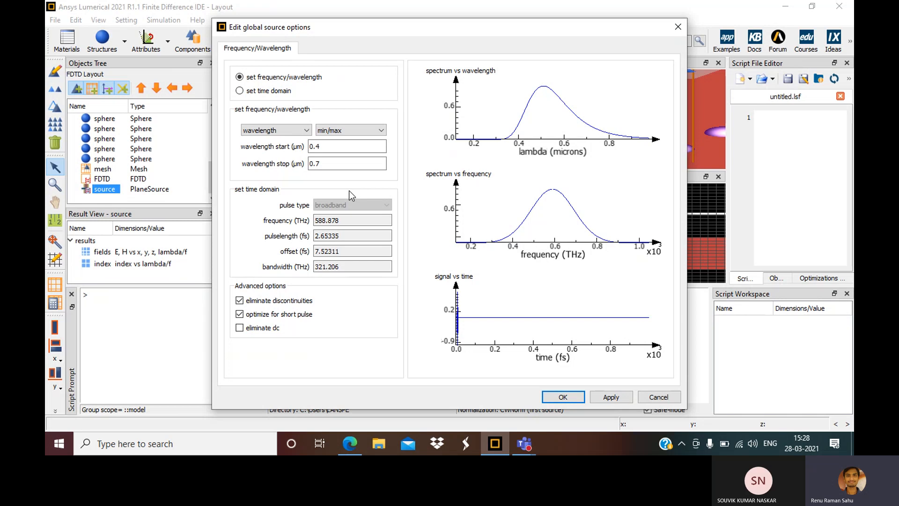
{"action": "left_click", "coordinate": [562, 397]}
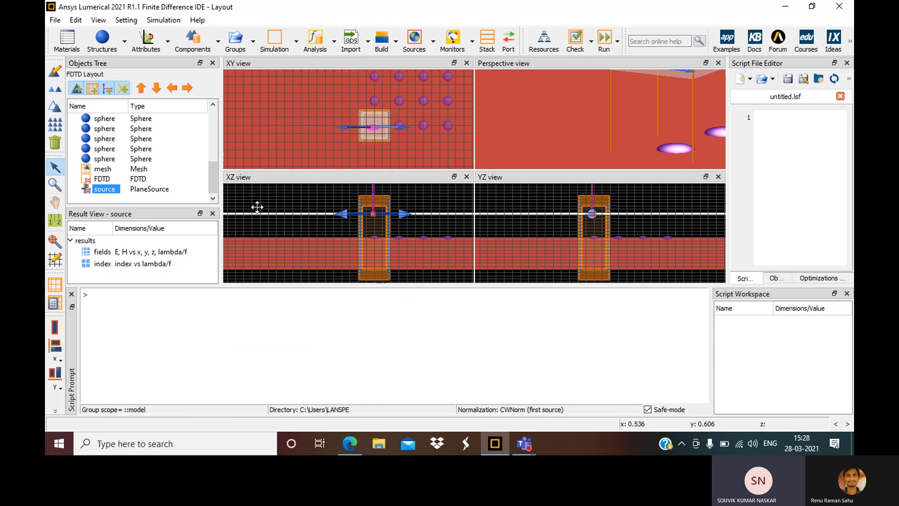
- Set the plane wave source's wavelength range to start at 0.3 µm and stop at 1.0 µm
{"action": "left_click", "coordinate": [106, 189]}
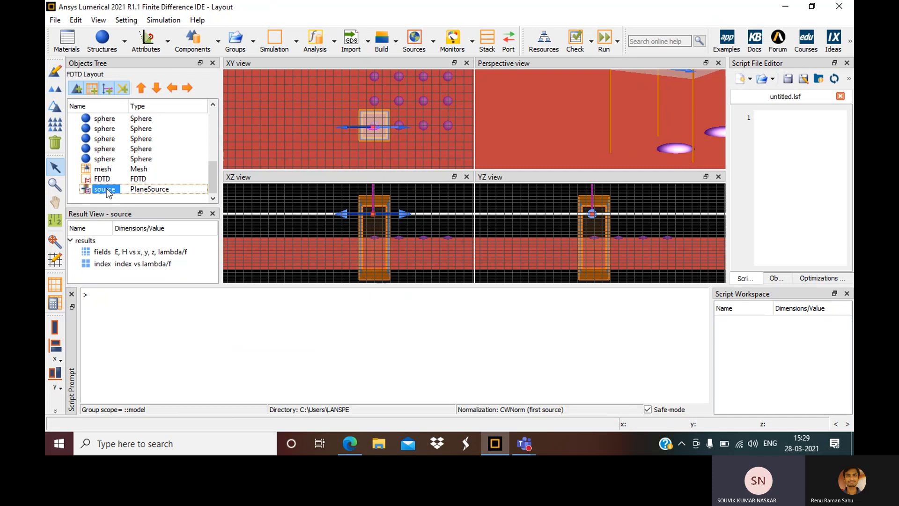
{"action": "right_click", "coordinate": [108, 193]}
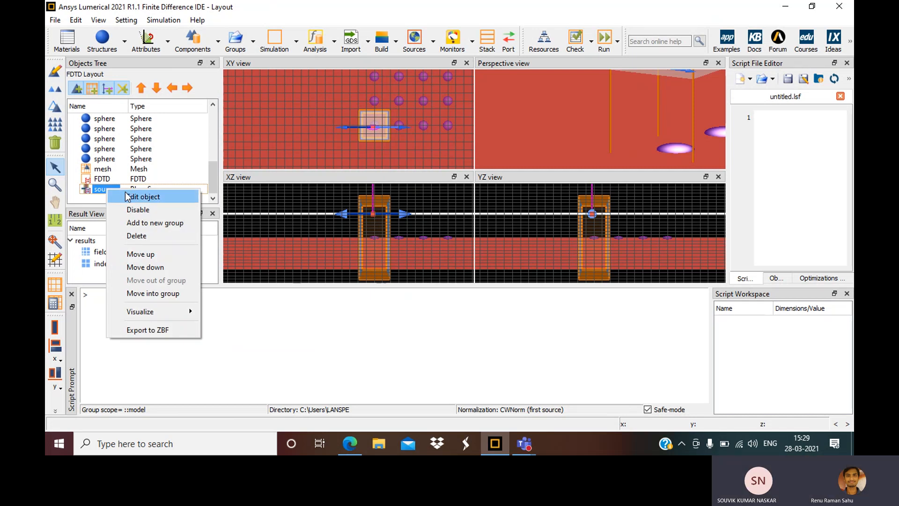
{"action": "left_click", "coordinate": [127, 196]}
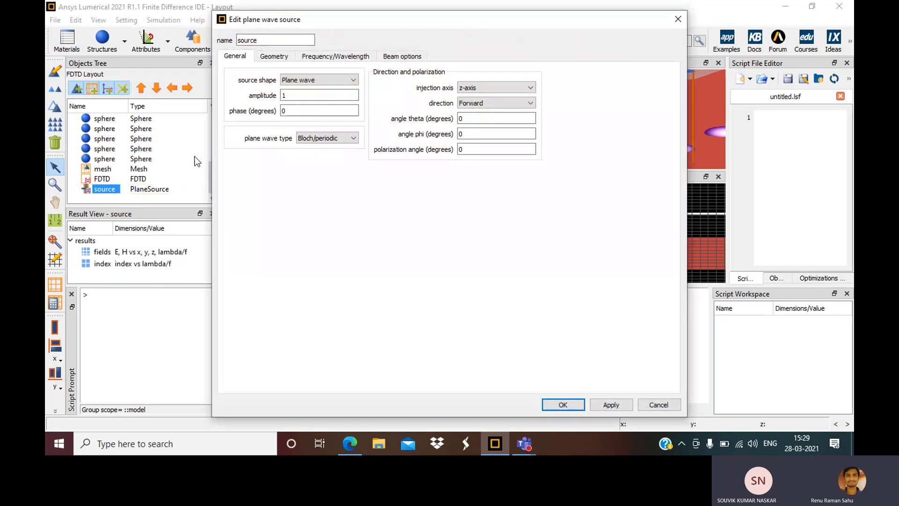
{"action": "left_click", "coordinate": [338, 57]}
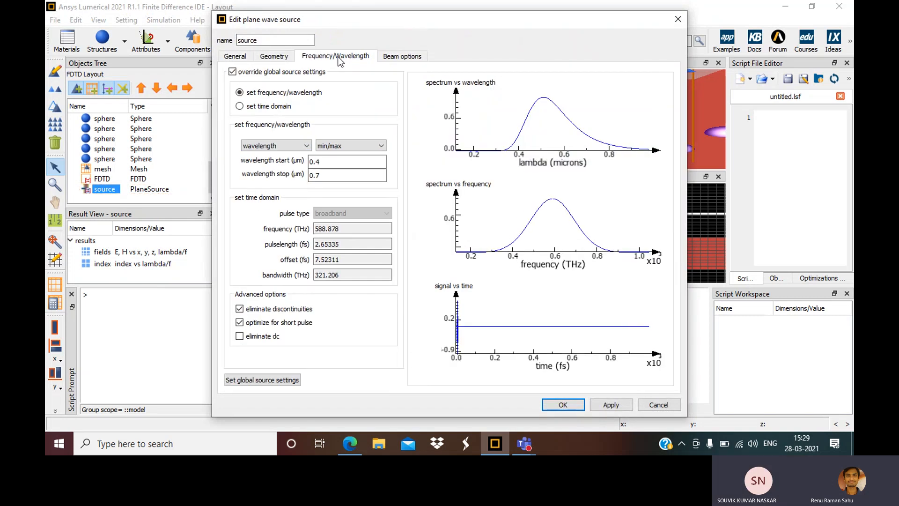
{"action": "left_click", "coordinate": [322, 161]}
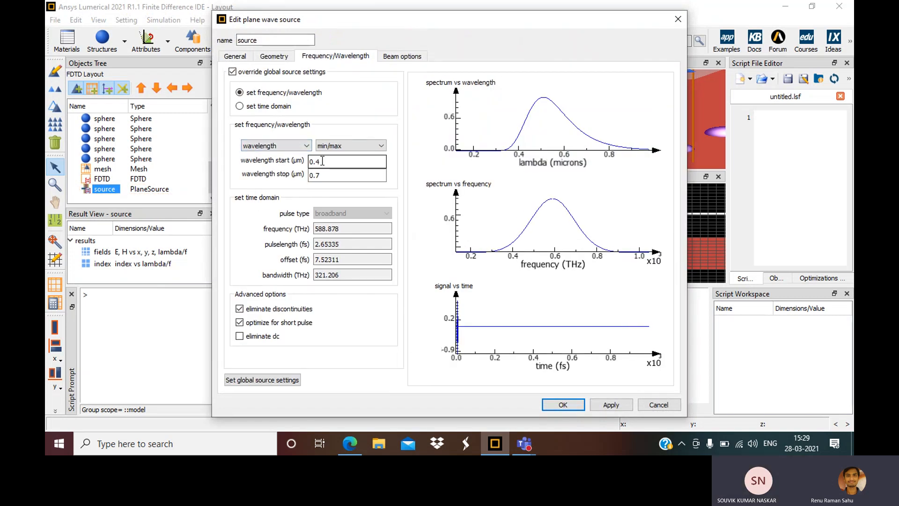
{"action": "key", "text": "BackSpace"}
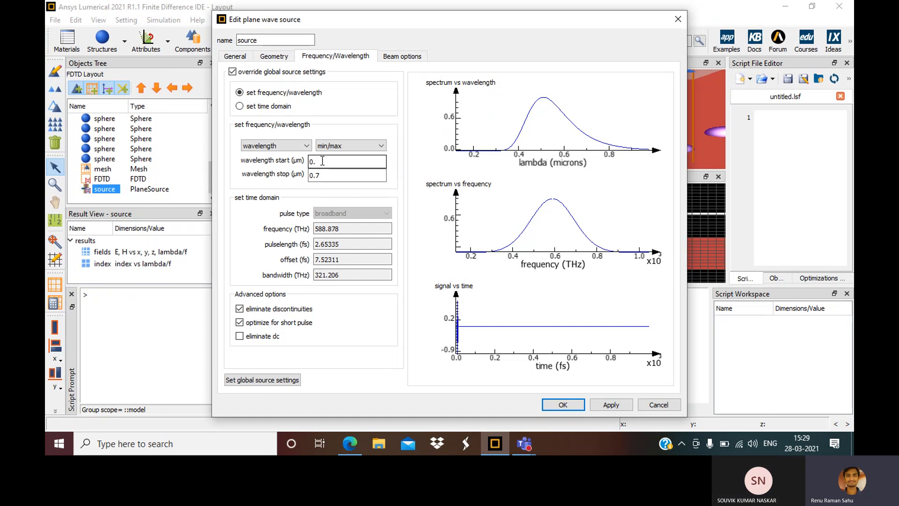
{"action": "type", "text": "3"}
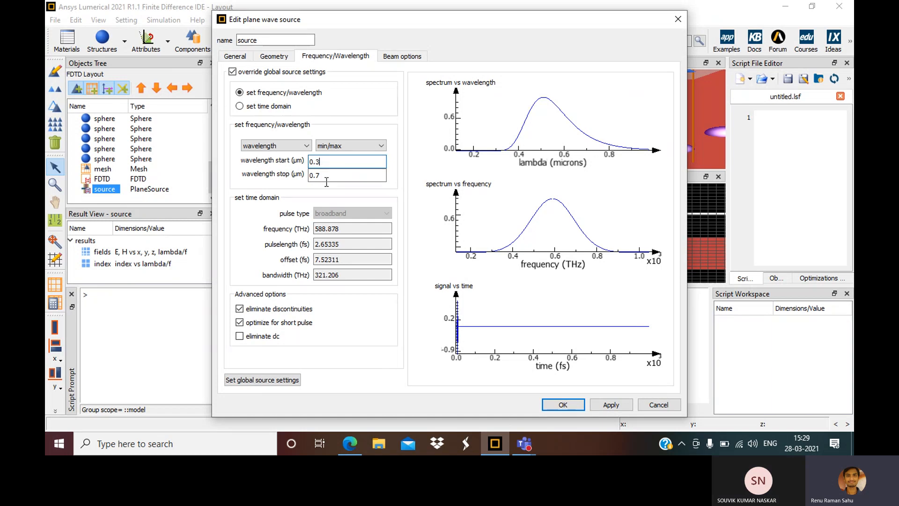
{"action": "double_click", "coordinate": [331, 178]}
{"action": "triple_click", "coordinate": [331, 181]}
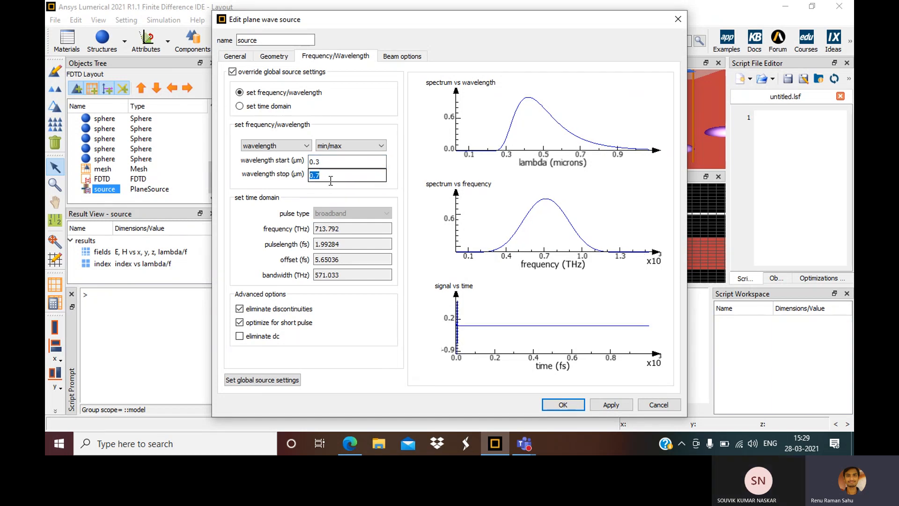
{"action": "type", "text": "1.0"}
{"action": "left_click", "coordinate": [564, 406]}
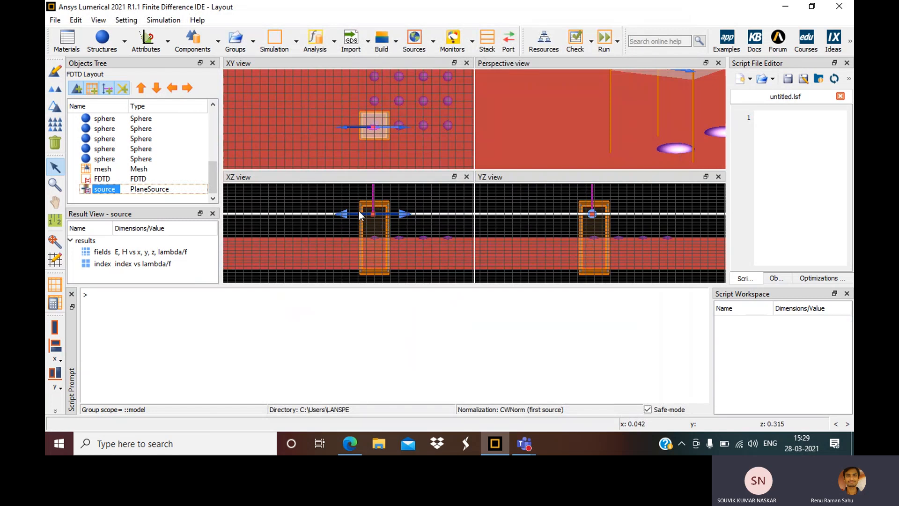
- Change the plane wave source's propagation direction along the z-axis to Backward and apply it
{"action": "right_click", "coordinate": [110, 191]}
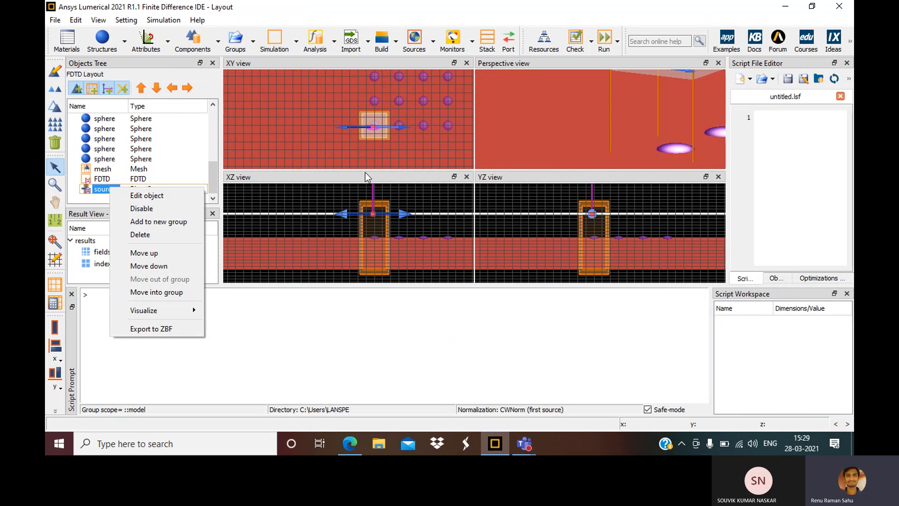
{"action": "left_click", "coordinate": [155, 196]}
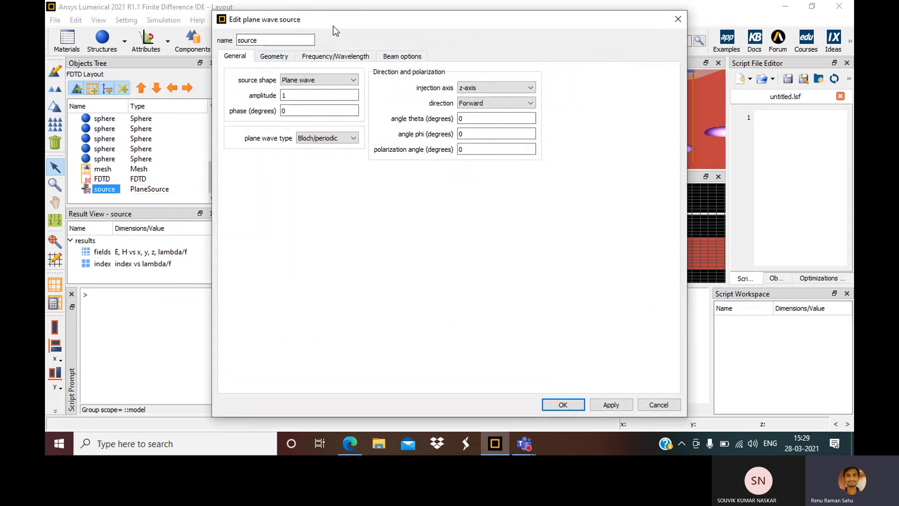
{"action": "left_click_drag", "start_coordinate": [339, 24], "coordinate": [569, 13]}
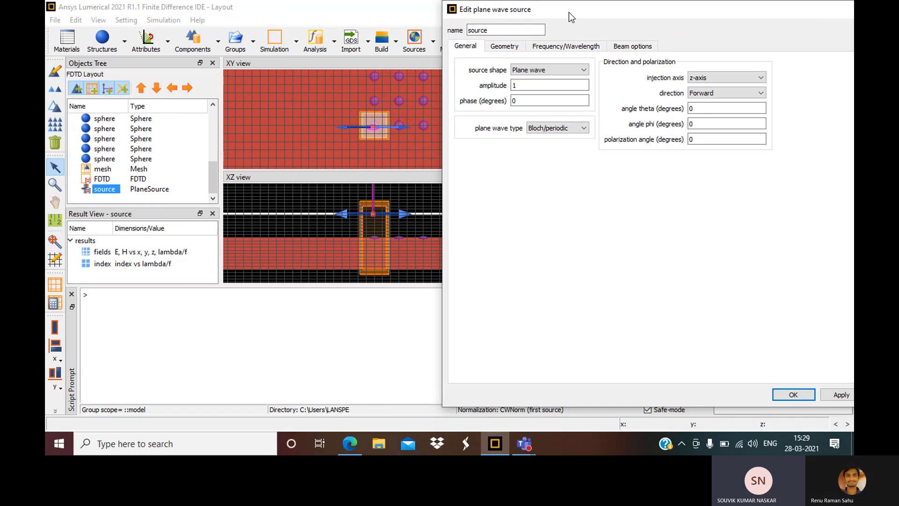
{"action": "left_click", "coordinate": [505, 47]}
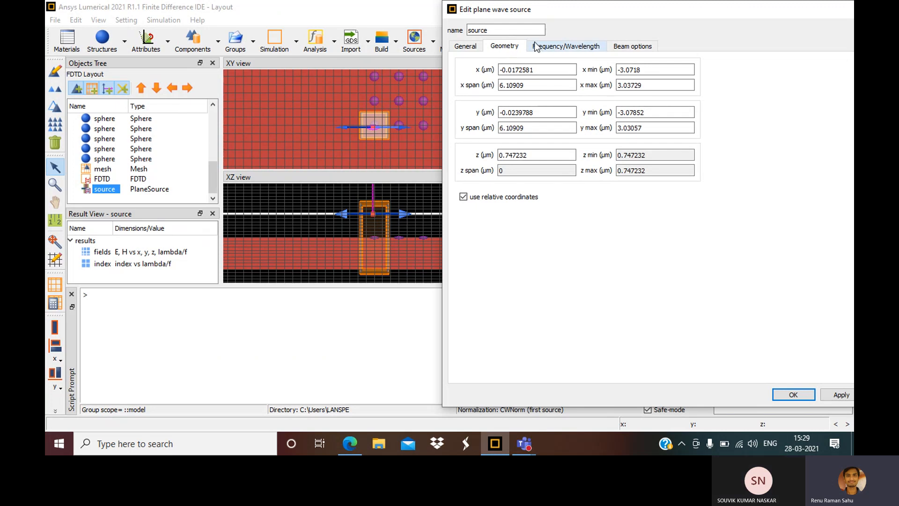
{"action": "left_click", "coordinate": [560, 48]}
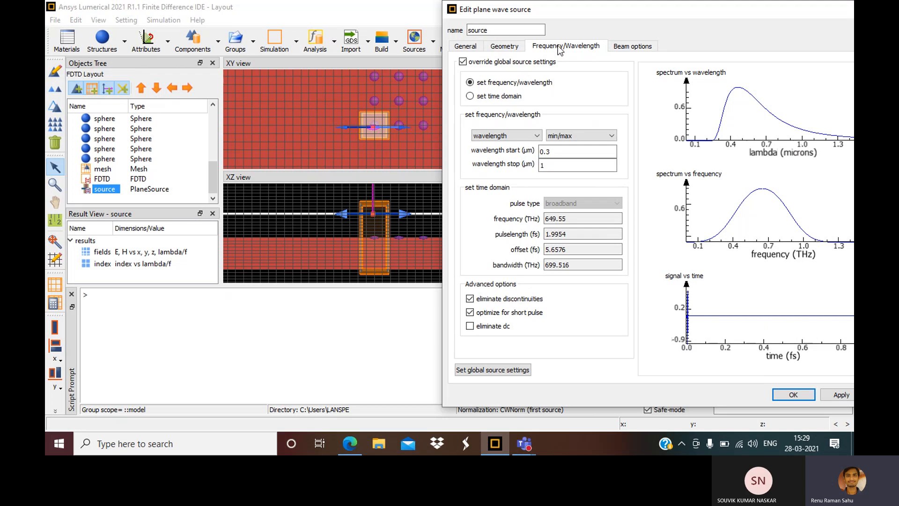
{"action": "left_click", "coordinate": [473, 49]}
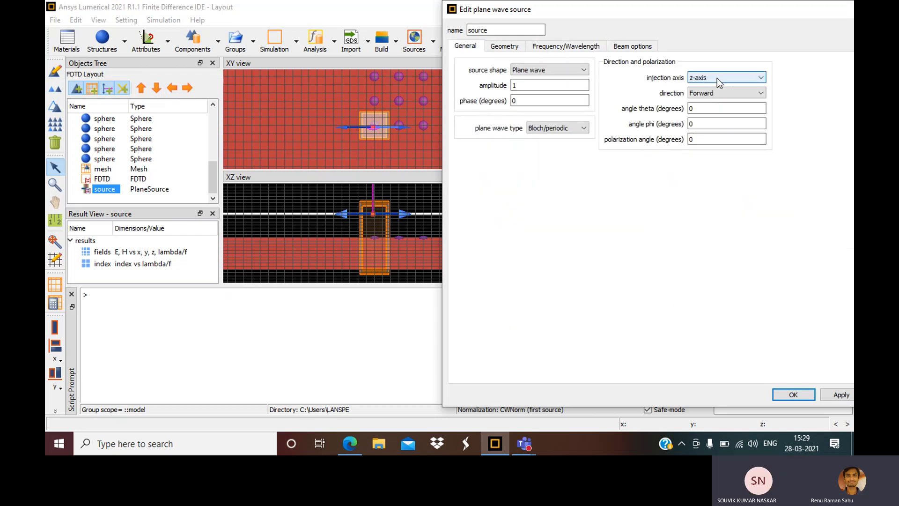
{"action": "left_click", "coordinate": [726, 92]}
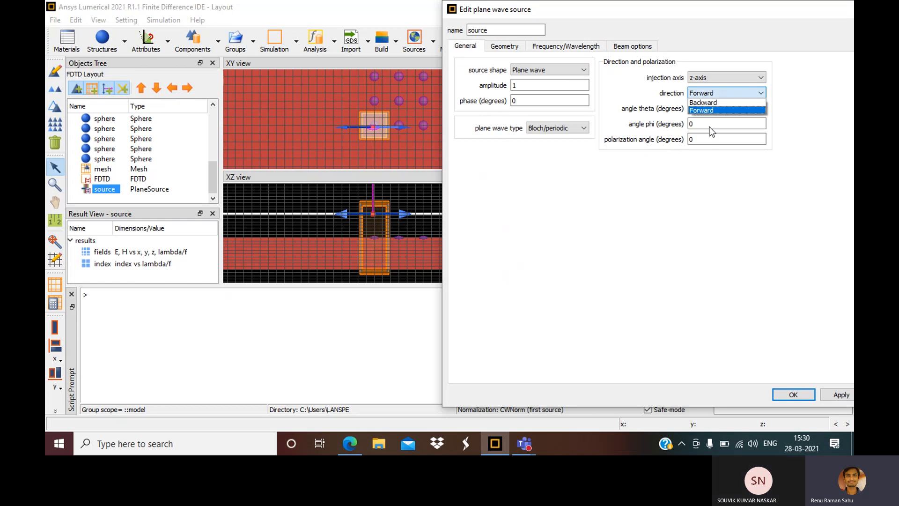
{"action": "left_click", "coordinate": [717, 103]}
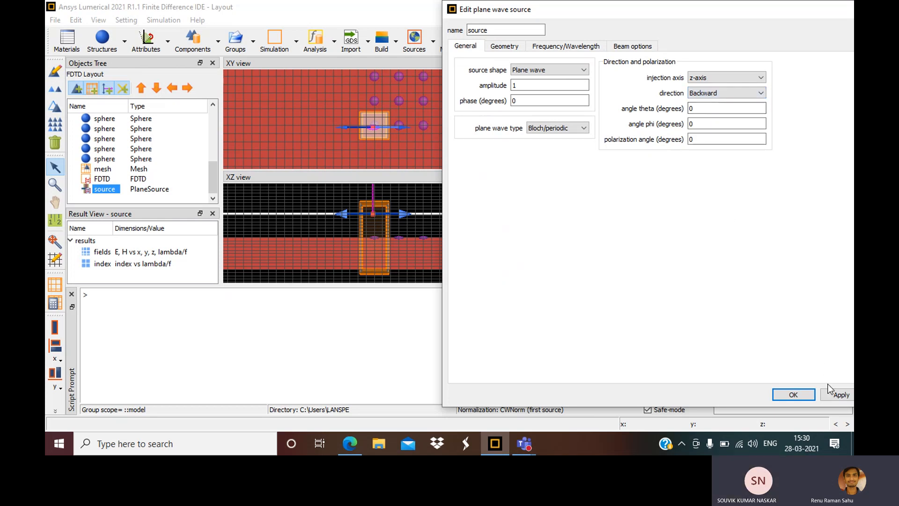
{"action": "left_click", "coordinate": [838, 395]}
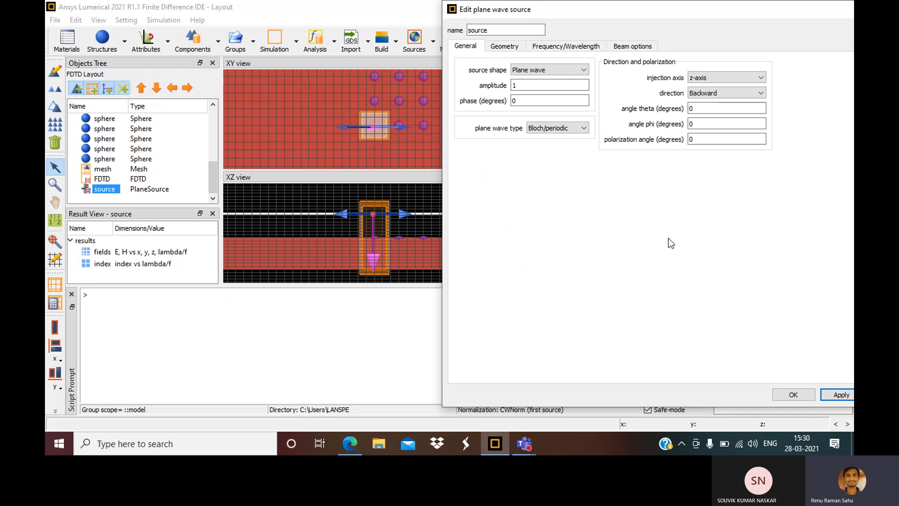
- Centre the plane wave source laterally by setting its x and y positions to 0 µm
{"action": "left_click", "coordinate": [493, 46]}
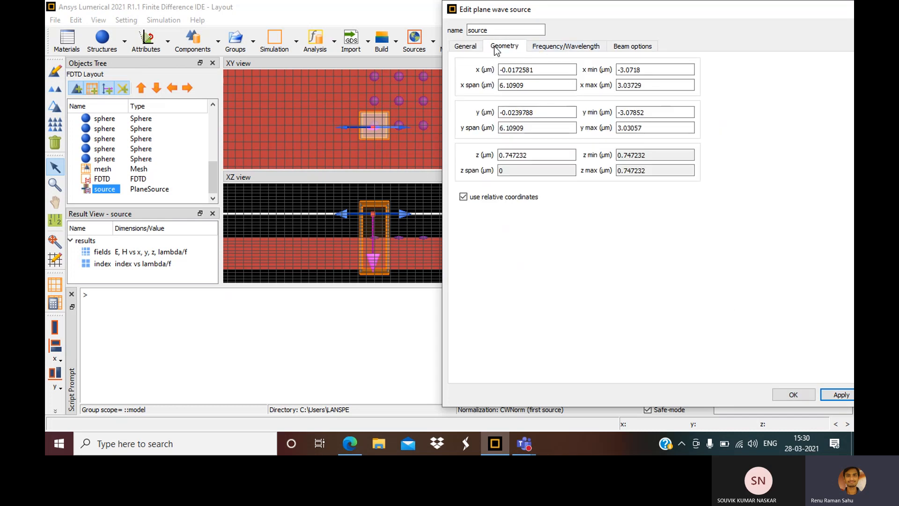
{"action": "left_click", "coordinate": [519, 70]}
{"action": "triple_click", "coordinate": [518, 71]}
{"action": "double_click", "coordinate": [518, 70]}
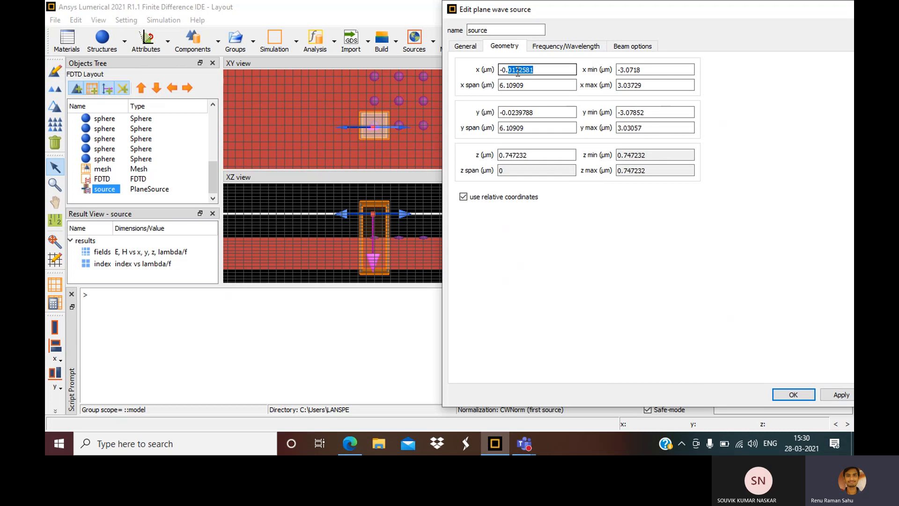
{"action": "left_click", "coordinate": [517, 71]}
{"action": "triple_click", "coordinate": [518, 71]}
{"action": "type", "text": "0"}
{"action": "left_click", "coordinate": [511, 113]}
{"action": "double_click", "coordinate": [510, 114]}
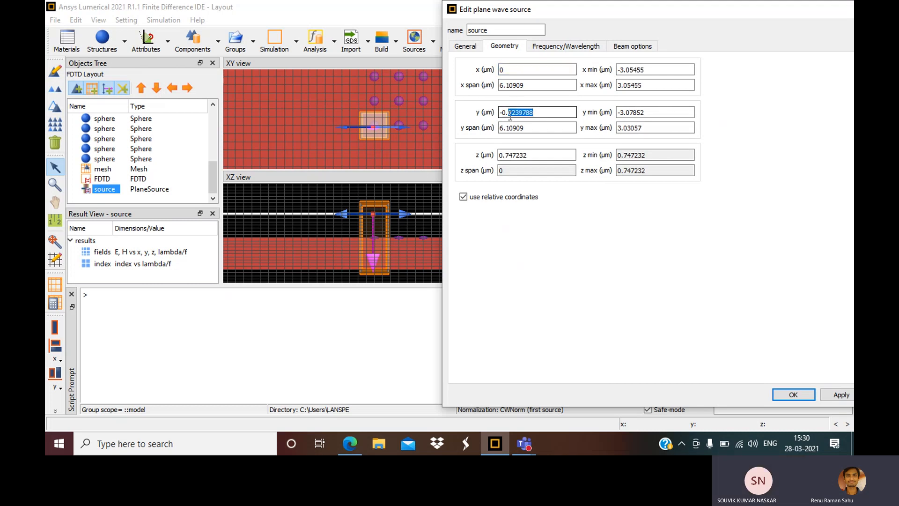
{"action": "left_click", "coordinate": [510, 113]}
{"action": "triple_click", "coordinate": [510, 114]}
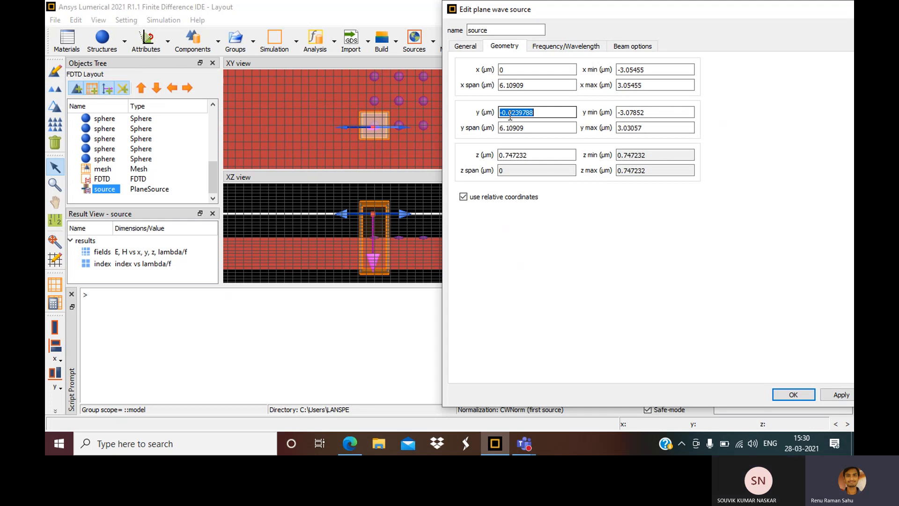
{"action": "type", "text": "0"}
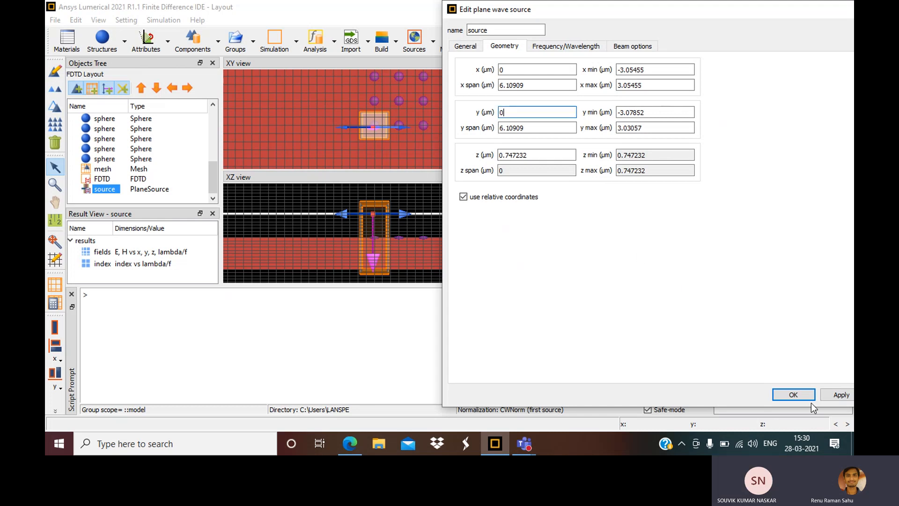
{"action": "left_click", "coordinate": [840, 395]}
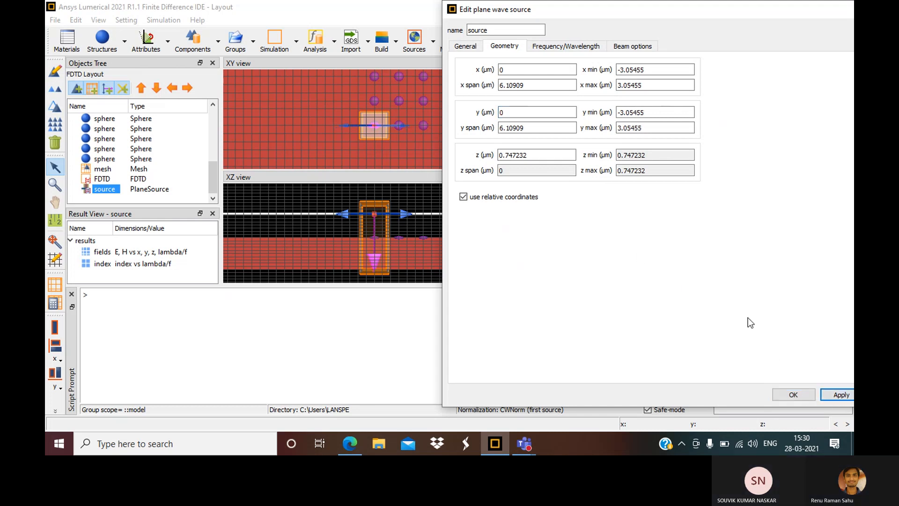
- Set the plane wave source's z position to 0.85 µm and accept the source settings
{"action": "left_click", "coordinate": [630, 158]}
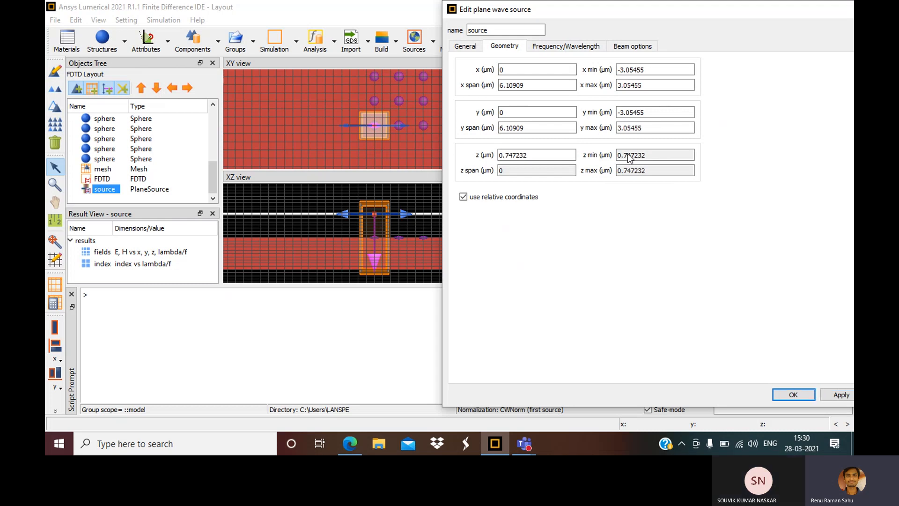
{"action": "double_click", "coordinate": [519, 156]}
{"action": "triple_click", "coordinate": [518, 156]}
{"action": "type", "text": "0."}
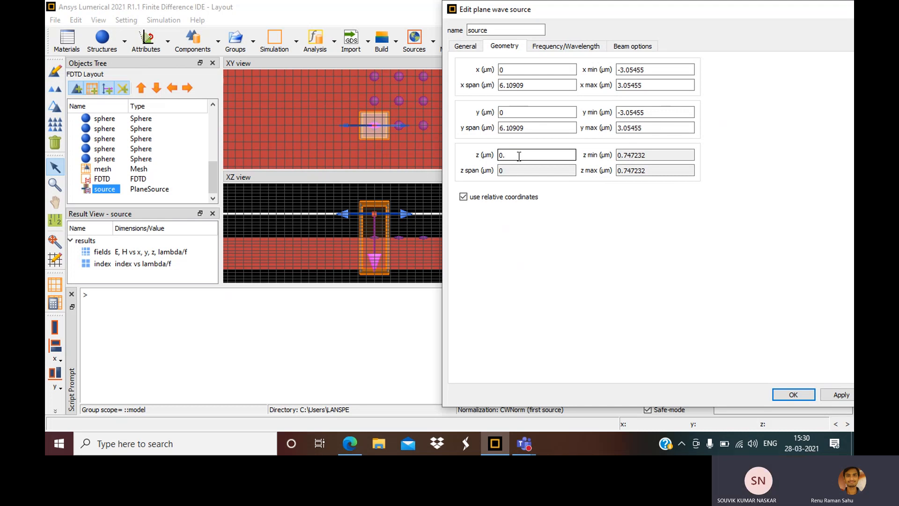
{"action": "type", "text": "85"}
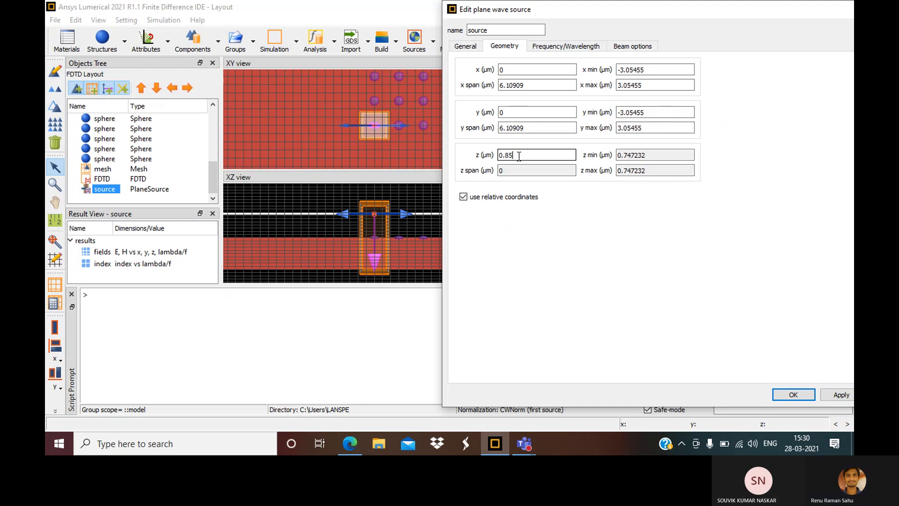
{"action": "left_click", "coordinate": [842, 396]}
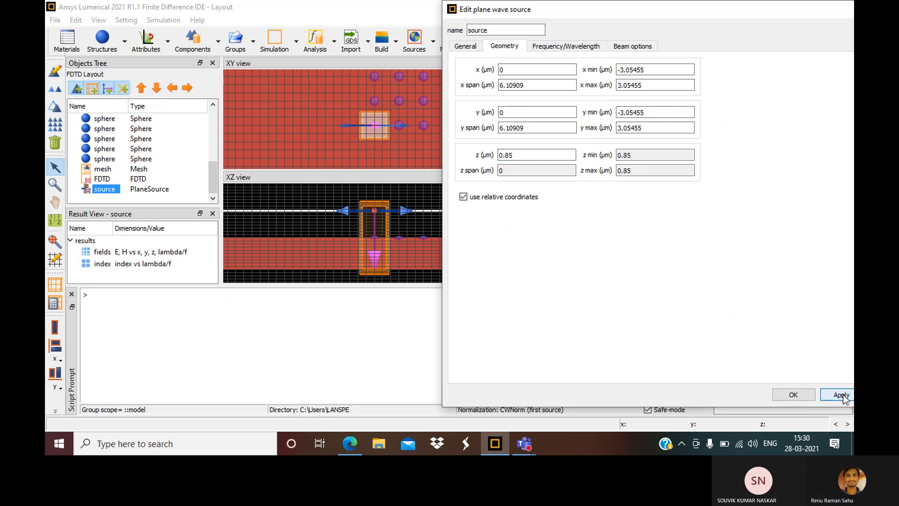
{"action": "left_click", "coordinate": [793, 396]}
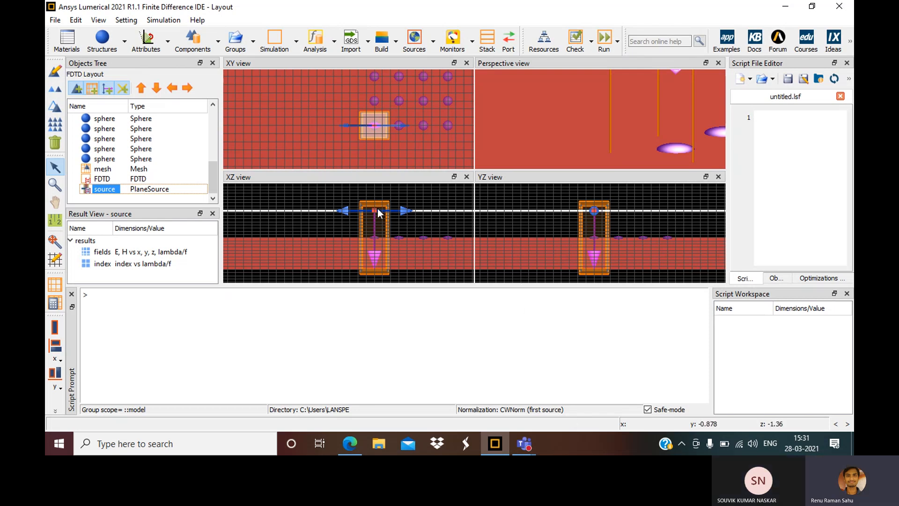
- Examine the plane wave source's position and lateral extent relative to the FDTD region, substrate and sphere array
{"action": "scroll", "coordinate": [382, 234], "scroll_direction": "up", "scroll_amount": 5}
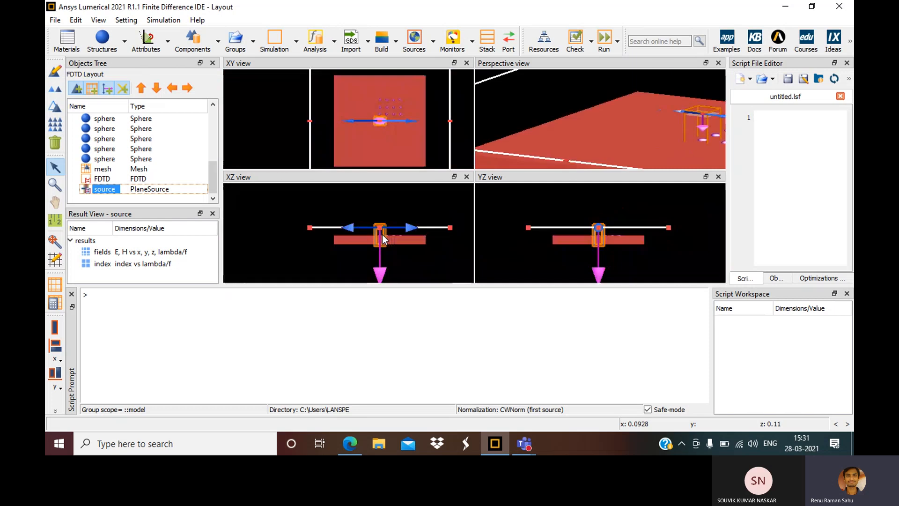
{"action": "scroll", "coordinate": [382, 234], "scroll_direction": "down", "scroll_amount": 6}
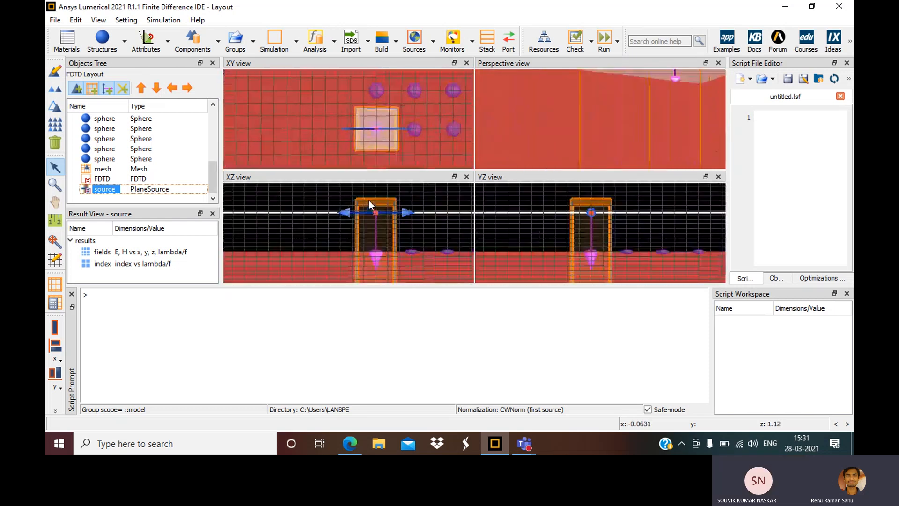
{"action": "scroll", "coordinate": [369, 201], "scroll_direction": "up", "scroll_amount": 4}
{"action": "scroll", "coordinate": [369, 201], "scroll_direction": "down", "scroll_amount": 3}
{"action": "scroll", "coordinate": [369, 200], "scroll_direction": "down", "scroll_amount": 5}
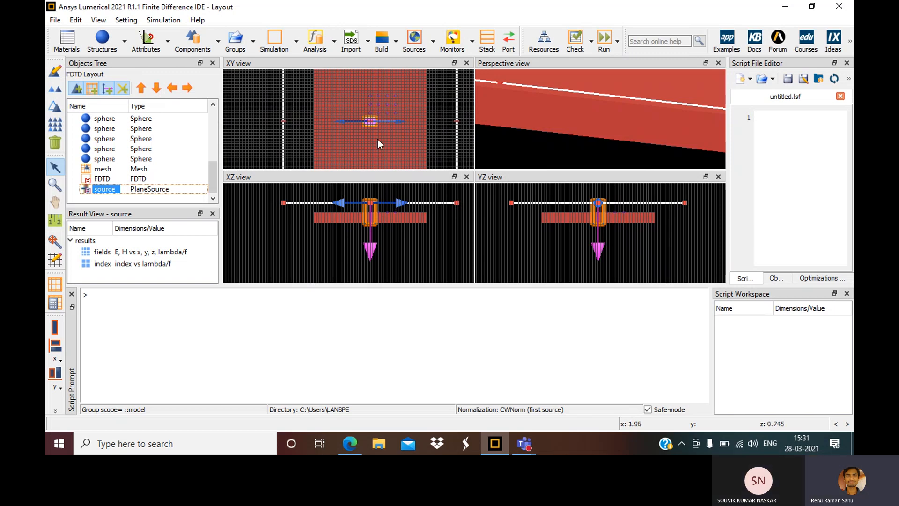
{"action": "scroll", "coordinate": [372, 130], "scroll_direction": "up", "scroll_amount": 3}
{"action": "scroll", "coordinate": [372, 130], "scroll_direction": "down", "scroll_amount": 3}
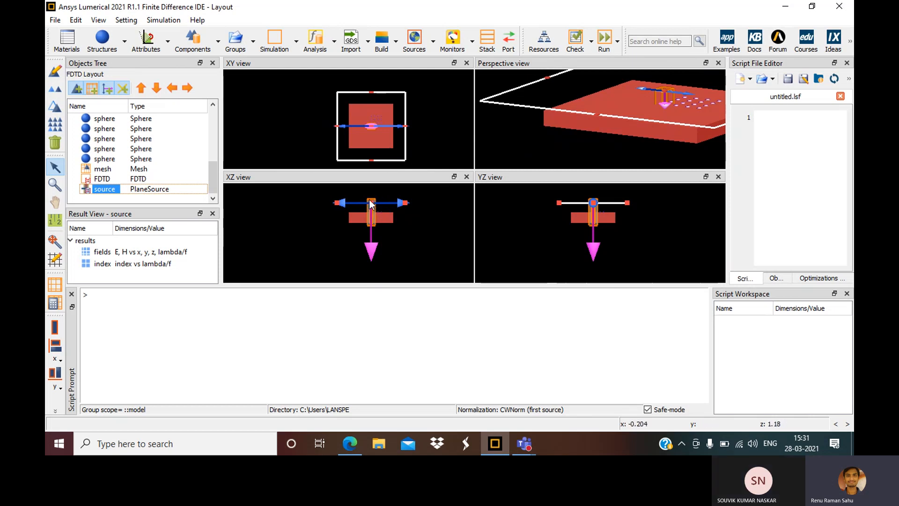
{"action": "scroll", "coordinate": [369, 199], "scroll_direction": "up", "scroll_amount": 5}
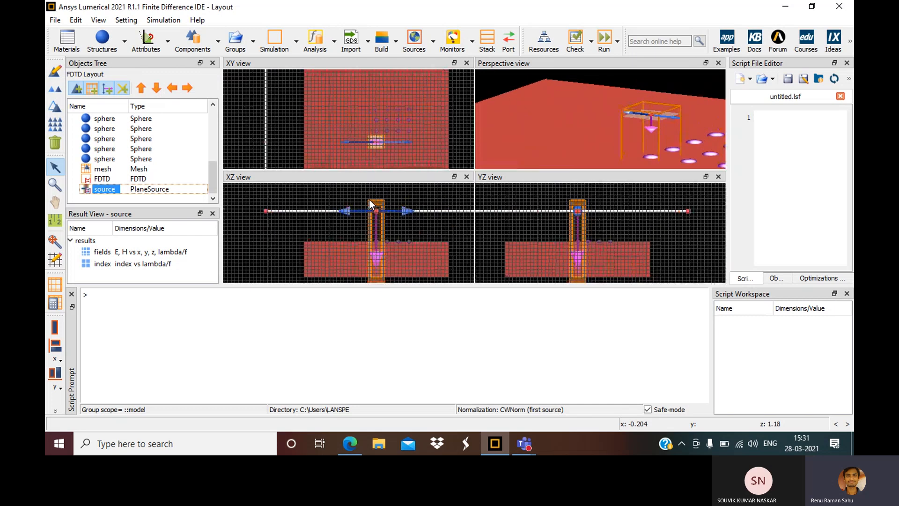
{"action": "scroll", "coordinate": [369, 200], "scroll_direction": "up", "scroll_amount": 3}
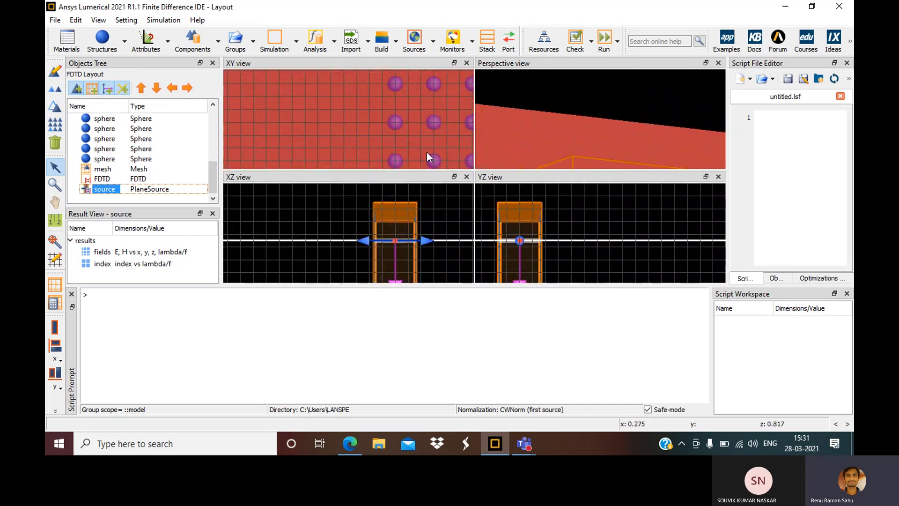
{"action": "scroll", "coordinate": [418, 121], "scroll_direction": "down", "scroll_amount": 6}
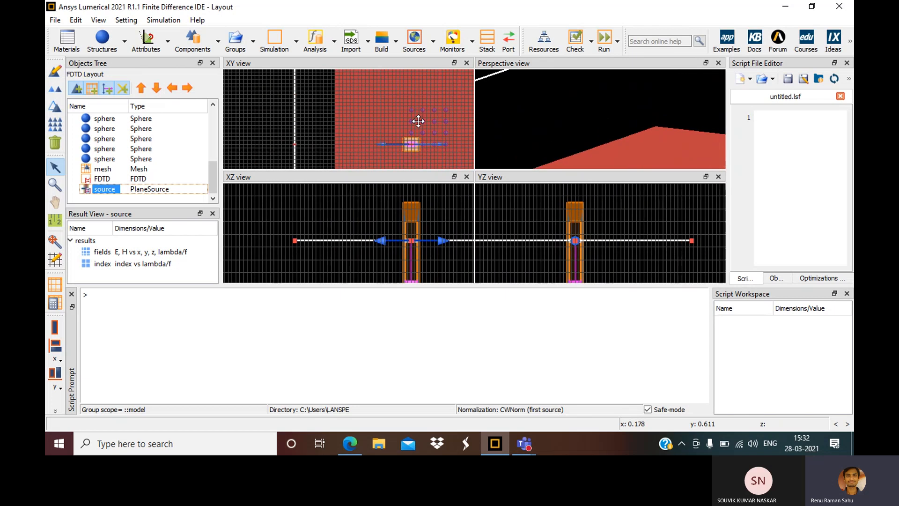
{"action": "scroll", "coordinate": [418, 121], "scroll_direction": "down", "scroll_amount": 5}
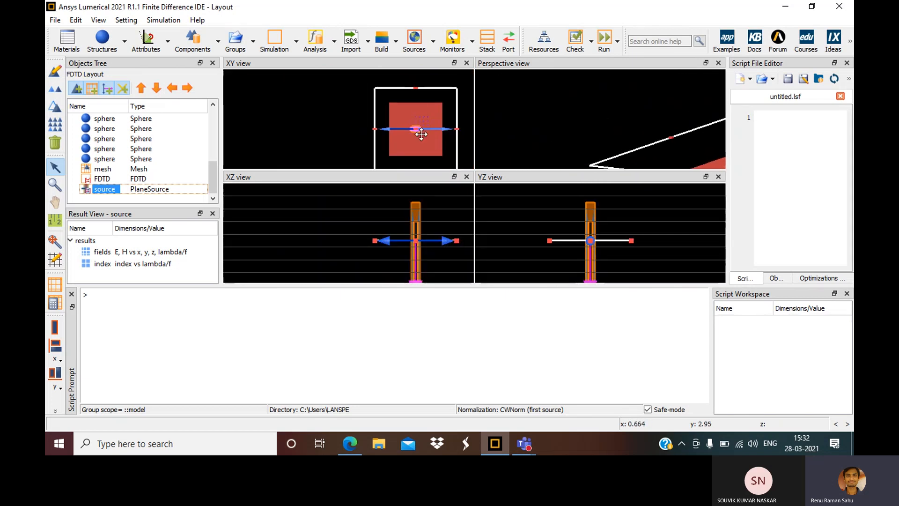
{"action": "scroll", "coordinate": [421, 134], "scroll_direction": "down", "scroll_amount": 2}
{"action": "scroll", "coordinate": [421, 134], "scroll_direction": "down", "scroll_amount": 2}
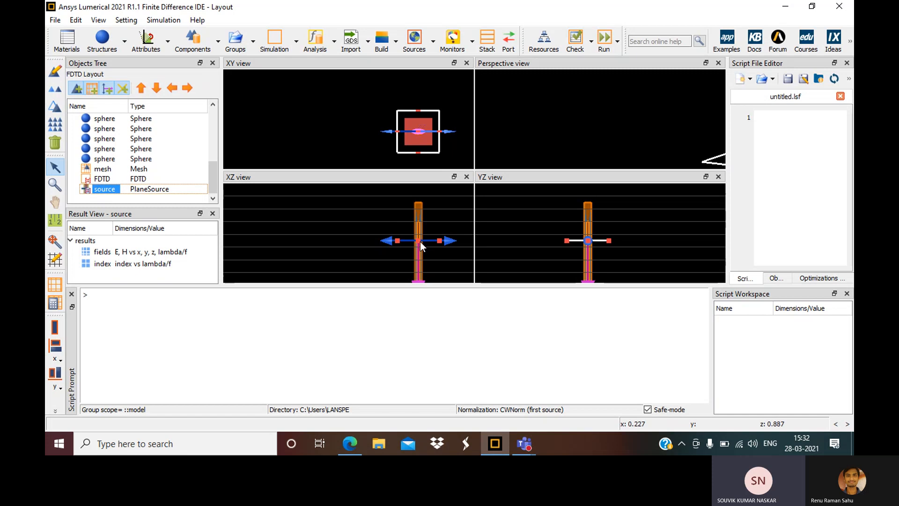
{"action": "scroll", "coordinate": [420, 241], "scroll_direction": "up", "scroll_amount": 5}
{"action": "scroll", "coordinate": [420, 241], "scroll_direction": "up", "scroll_amount": 4}
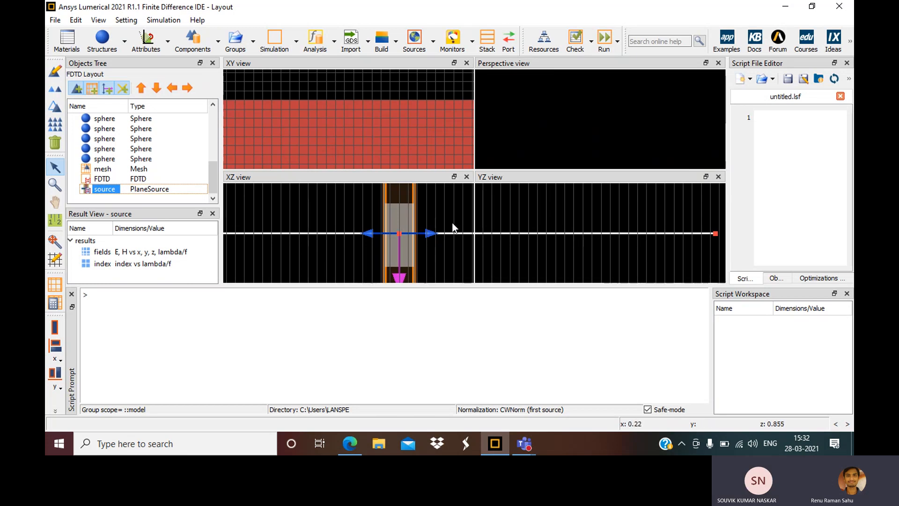
{"action": "scroll", "coordinate": [453, 227], "scroll_direction": "down", "scroll_amount": 5}
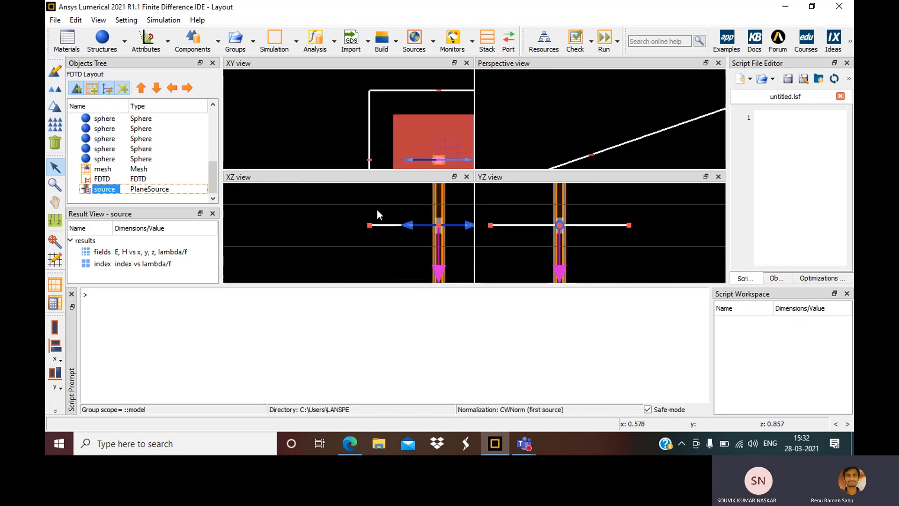
{"action": "scroll", "coordinate": [289, 206], "scroll_direction": "up", "scroll_amount": 2}
{"action": "scroll", "coordinate": [289, 207], "scroll_direction": "down", "scroll_amount": 5}
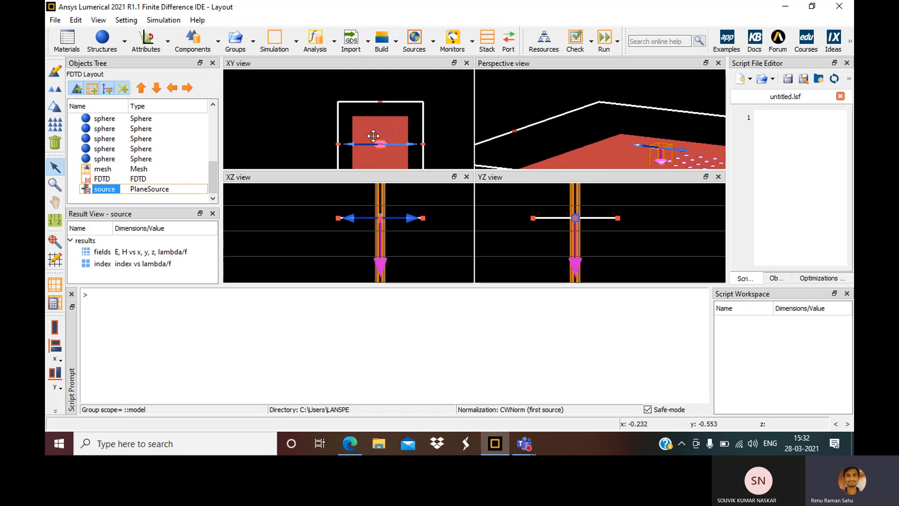
{"action": "scroll", "coordinate": [388, 148], "scroll_direction": "down", "scroll_amount": 5}
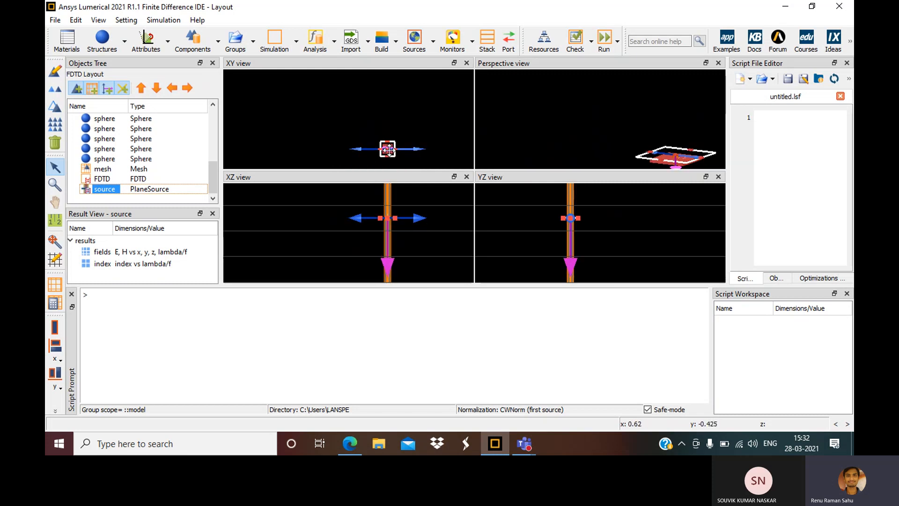
{"action": "scroll", "coordinate": [388, 149], "scroll_direction": "up", "scroll_amount": 5}
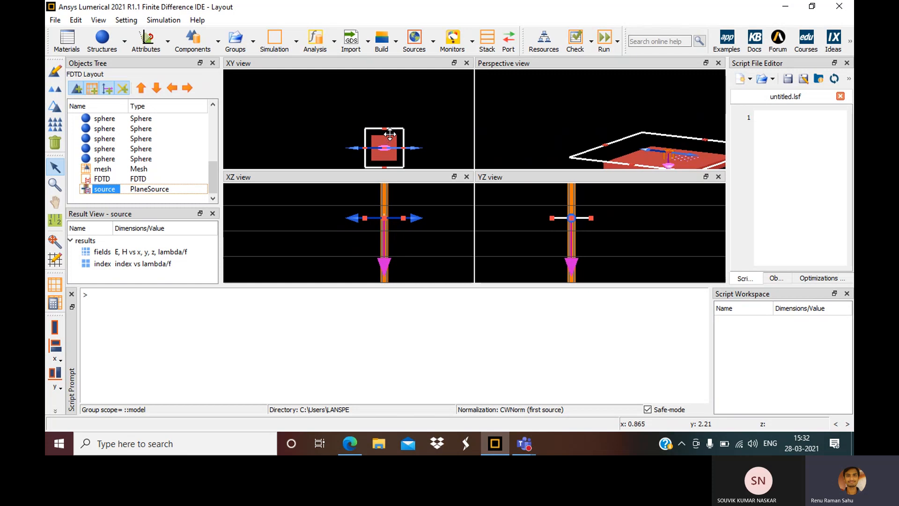
{"action": "scroll", "coordinate": [386, 141], "scroll_direction": "down", "scroll_amount": 2}
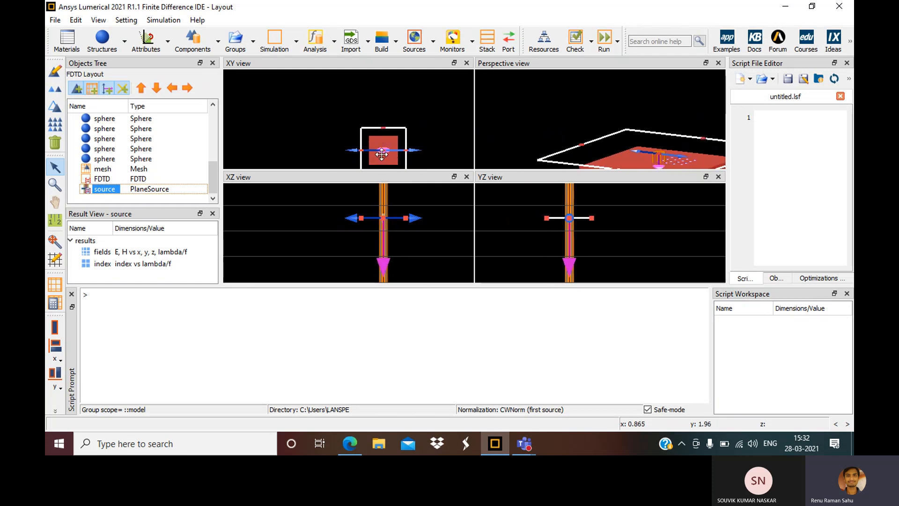
- Shrink the plane wave source along x to a narrow strip by pulling its positive-x edge towards the negative-x edge
{"action": "scroll", "coordinate": [381, 154], "scroll_direction": "up", "scroll_amount": 5}
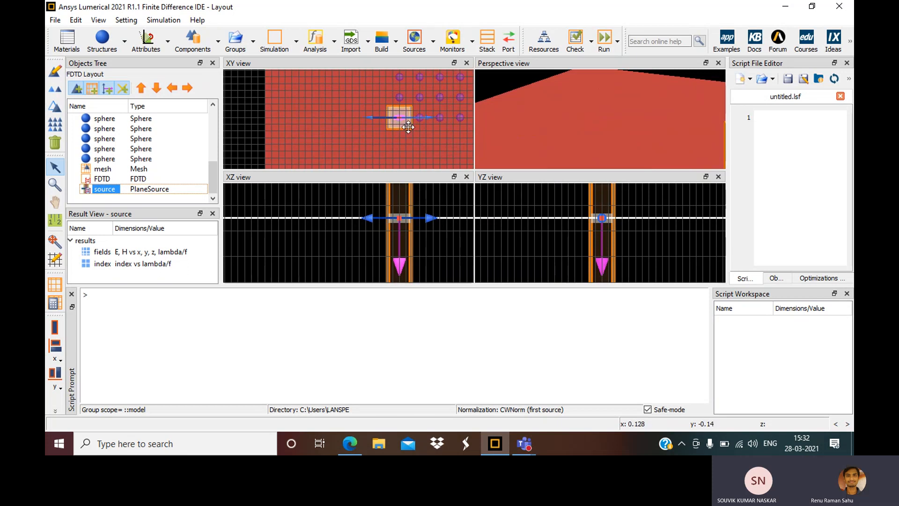
{"action": "scroll", "coordinate": [409, 127], "scroll_direction": "down", "scroll_amount": 5}
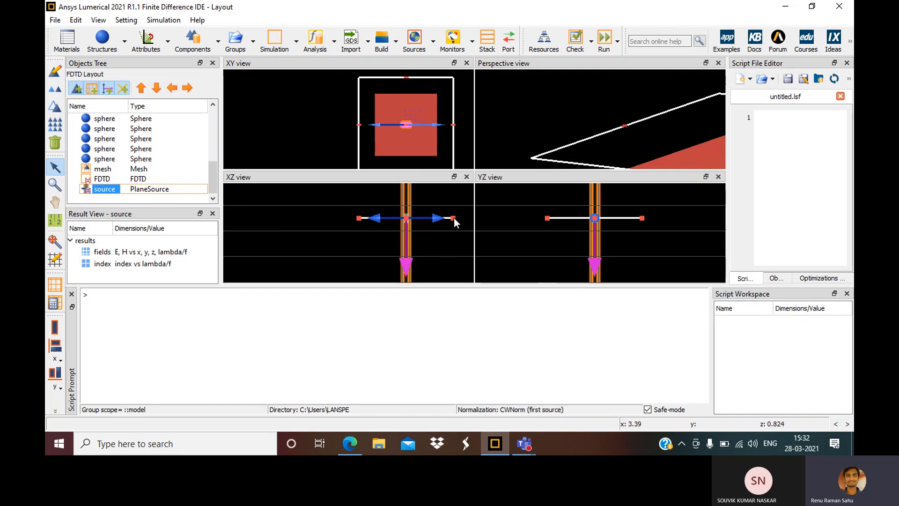
{"action": "left_click_drag", "start_coordinate": [452, 218], "coordinate": [368, 218]}
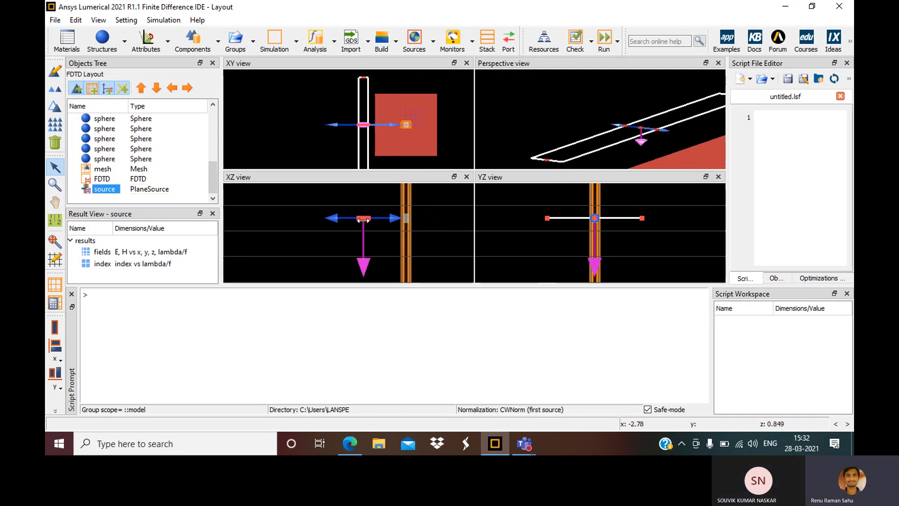
- Move the narrowed plane wave source in the XZ view so it sits over the FDTD region at about x = 0
{"action": "scroll", "coordinate": [363, 220], "scroll_direction": "up", "scroll_amount": 2}
{"action": "scroll", "coordinate": [364, 221], "scroll_direction": "up", "scroll_amount": 3}
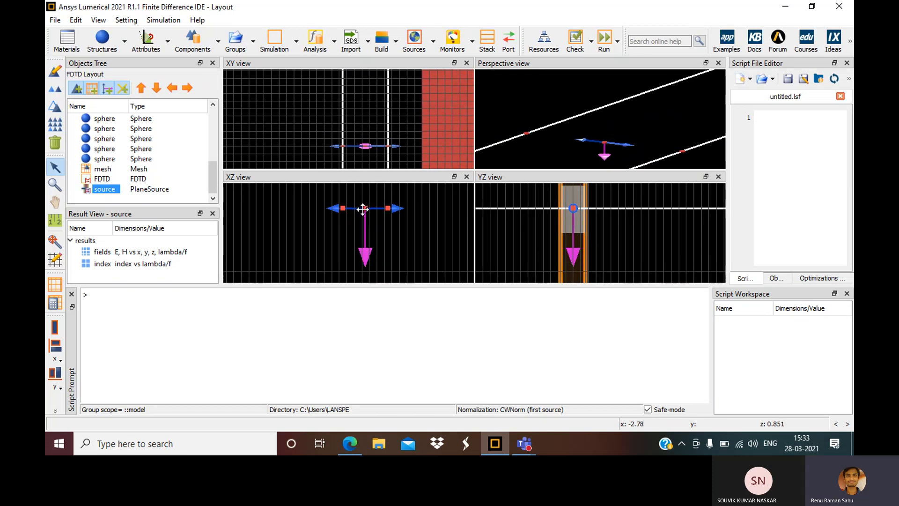
{"action": "mouse_move", "coordinate": [362, 208]}
{"action": "left_mouse_down"}
{"action": "mouse_move", "coordinate": [457, 211]}
{"action": "mouse_move", "coordinate": [361, 201]}
{"action": "left_mouse_up"}
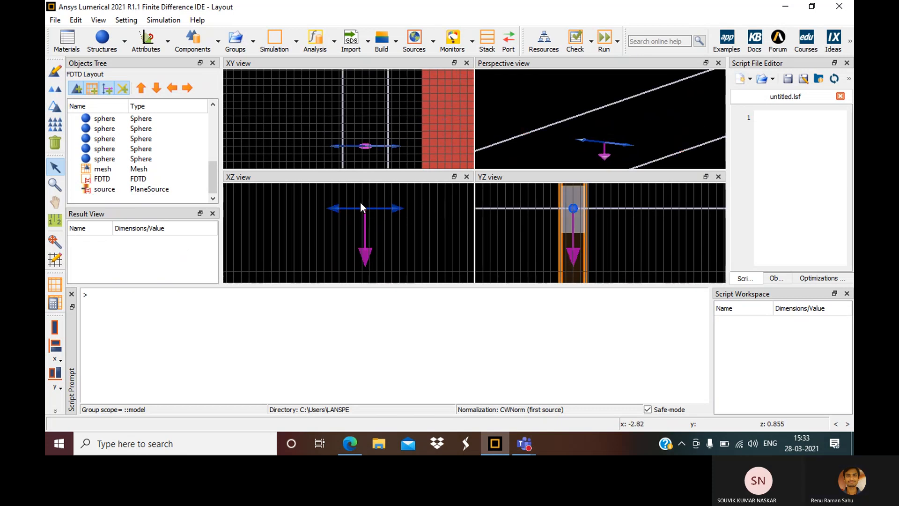
{"action": "left_click", "coordinate": [366, 209]}
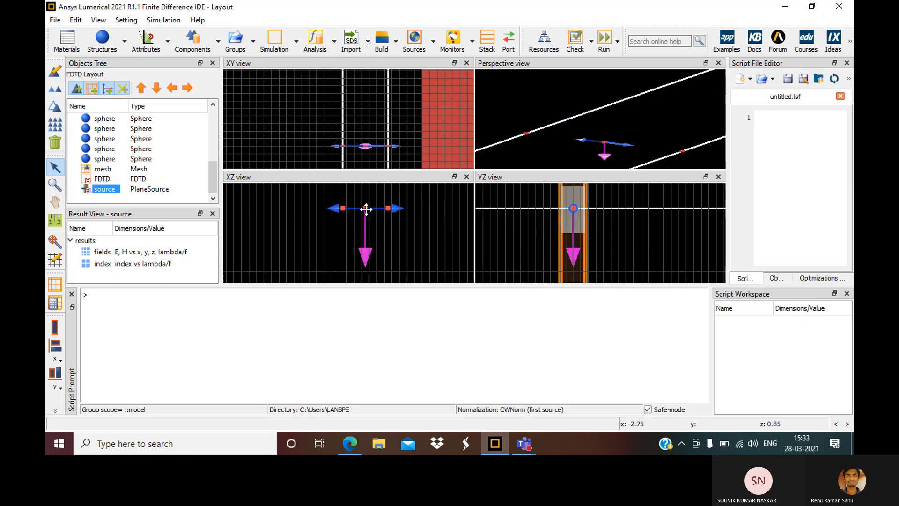
{"action": "right_click", "coordinate": [367, 209]}
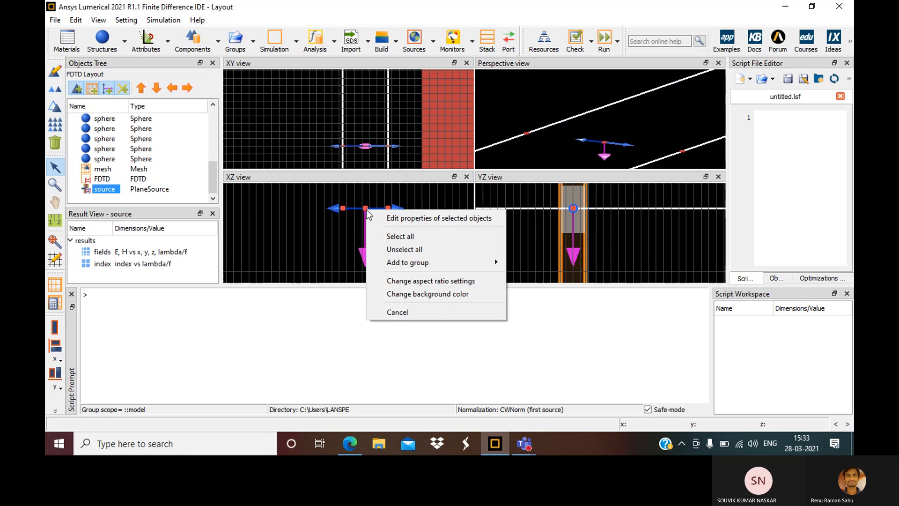
{"action": "left_click", "coordinate": [360, 208]}
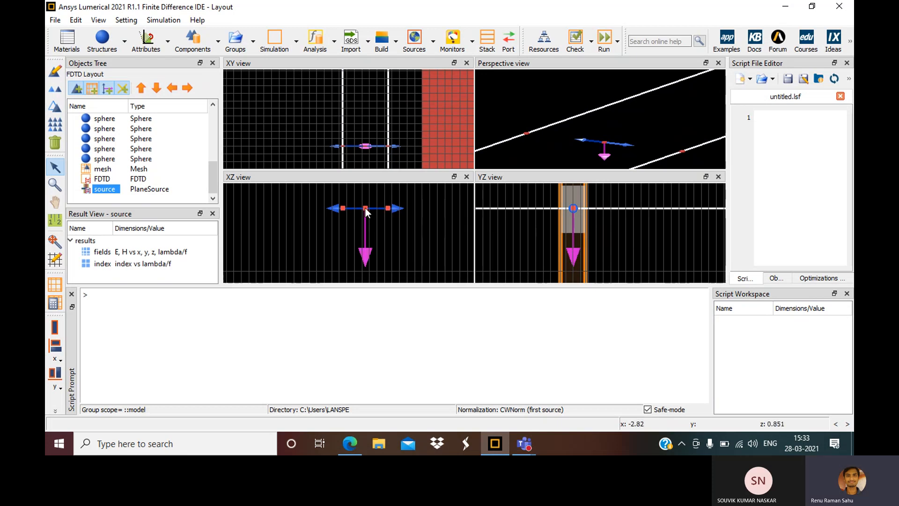
{"action": "left_click_drag", "start_coordinate": [365, 208], "coordinate": [462, 213]}
{"action": "scroll", "coordinate": [392, 229], "scroll_direction": "up", "scroll_amount": 4}
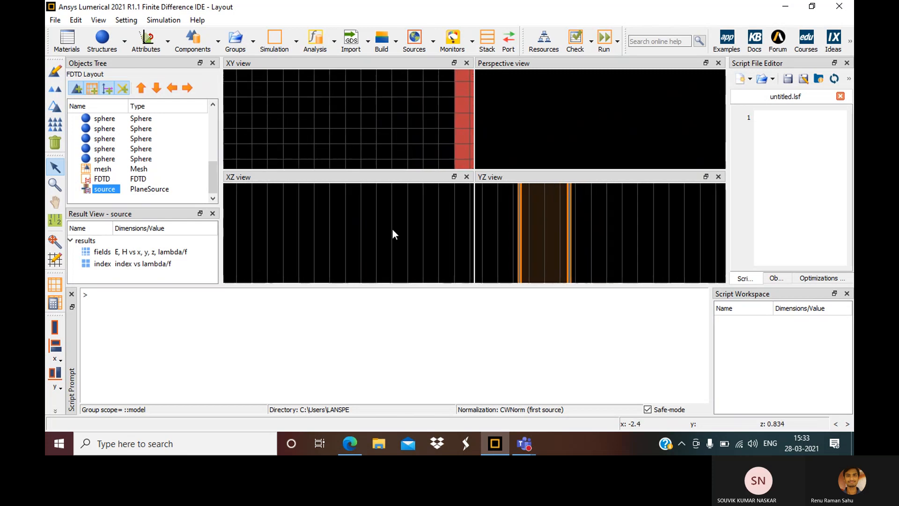
{"action": "scroll", "coordinate": [393, 229], "scroll_direction": "down", "scroll_amount": 12}
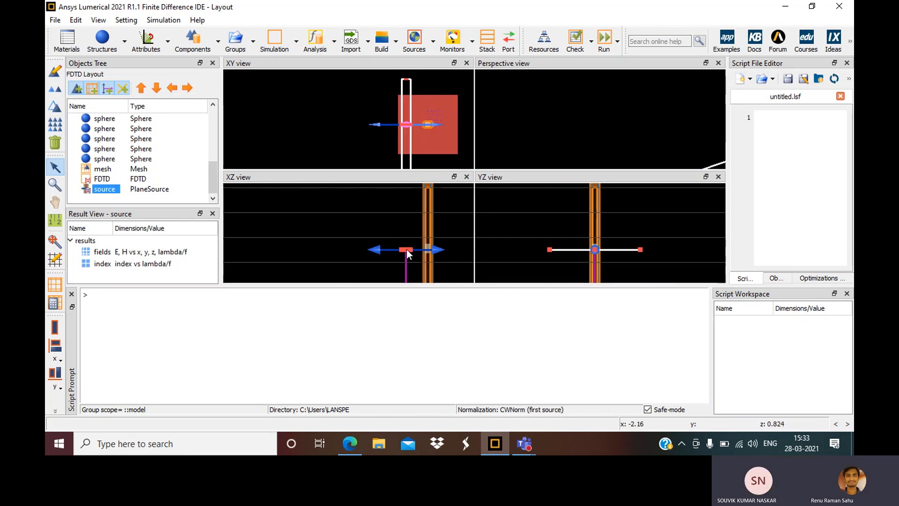
{"action": "left_click_drag", "start_coordinate": [406, 248], "coordinate": [428, 205]}
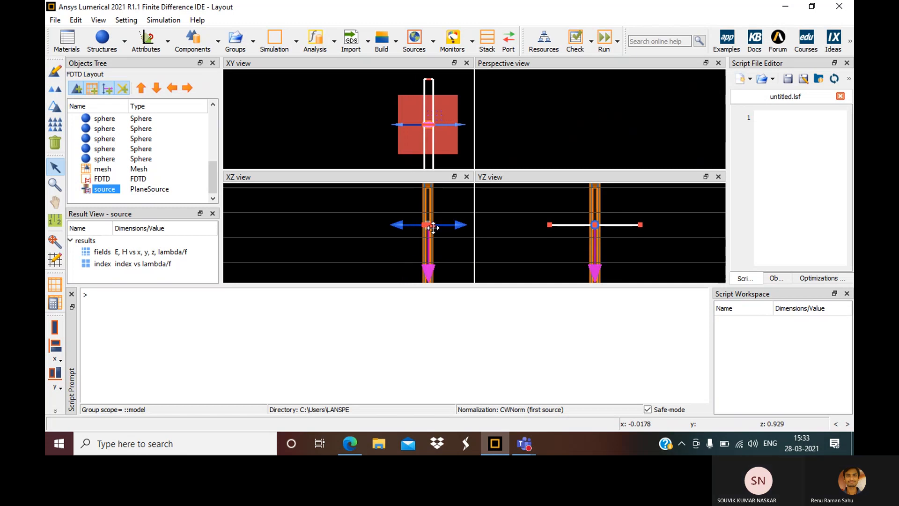
- Narrow the plane wave source's x extent to about 0.1 µm inside the FDTD region and check its alignment with the sphere
{"action": "scroll", "coordinate": [433, 230], "scroll_direction": "up", "scroll_amount": 5}
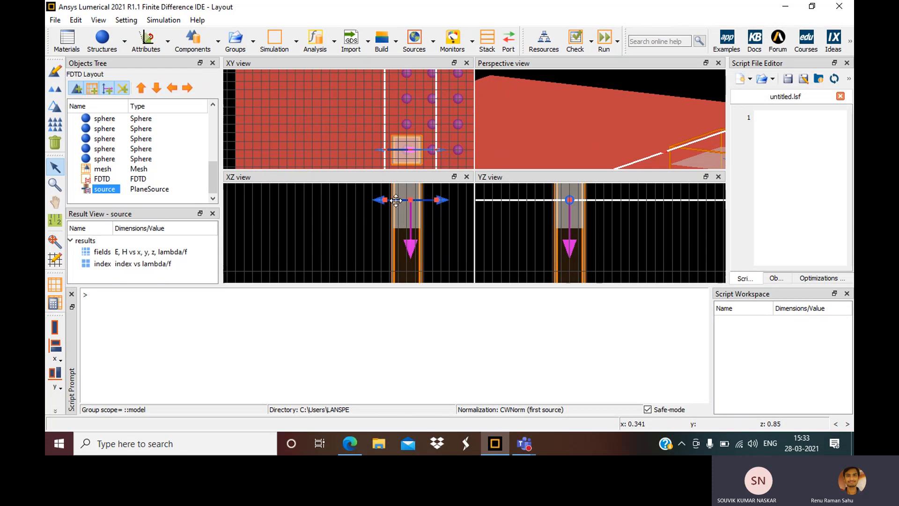
{"action": "scroll", "coordinate": [396, 200], "scroll_direction": "up", "scroll_amount": 1}
{"action": "scroll", "coordinate": [412, 209], "scroll_direction": "up", "scroll_amount": 3}
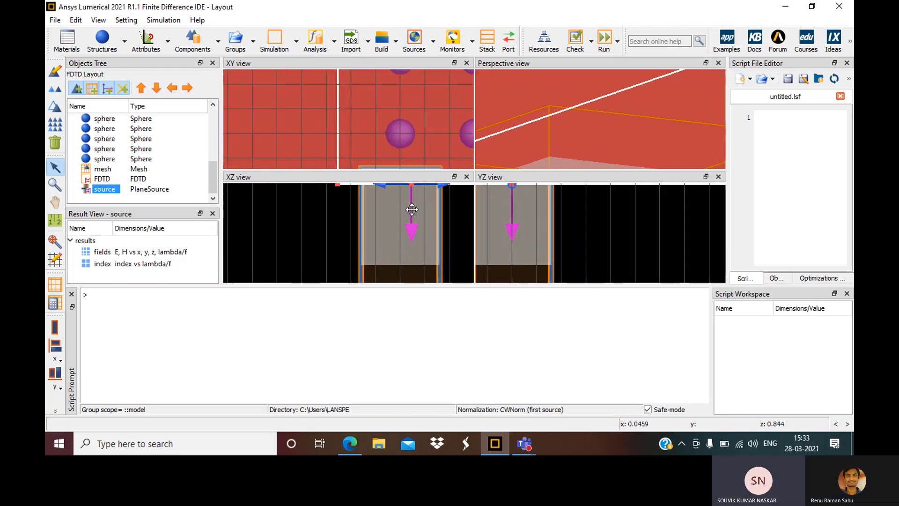
{"action": "scroll", "coordinate": [396, 233], "scroll_direction": "up", "scroll_amount": 2}
{"action": "scroll", "coordinate": [398, 225], "scroll_direction": "down", "scroll_amount": 5}
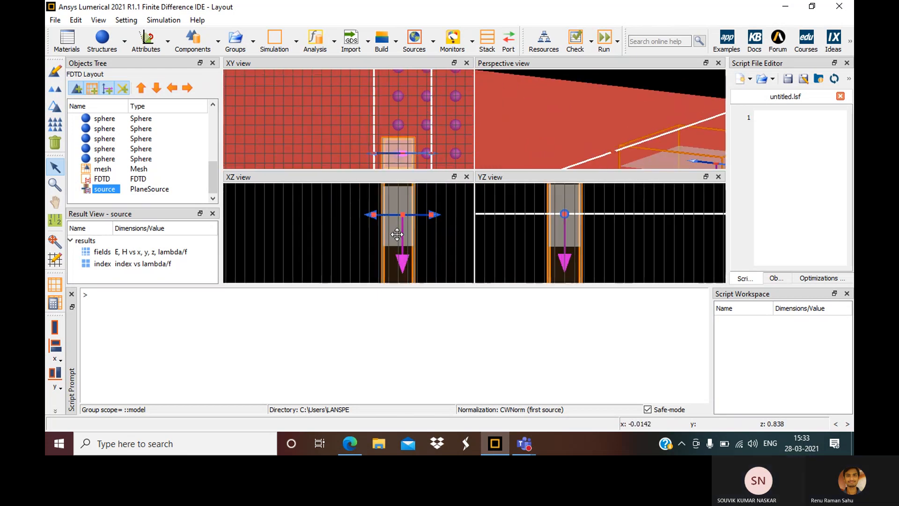
{"action": "scroll", "coordinate": [400, 210], "scroll_direction": "up", "scroll_amount": 3}
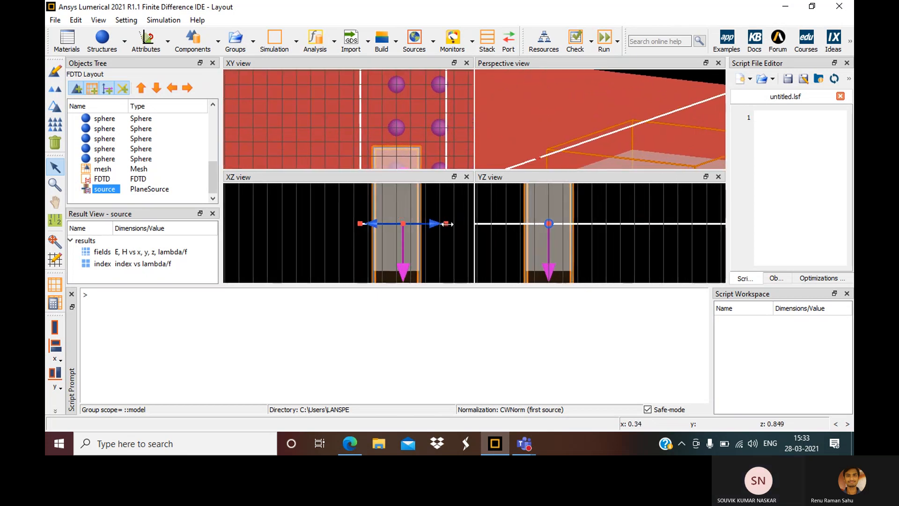
{"action": "left_click_drag", "start_coordinate": [440, 225], "coordinate": [396, 221]}
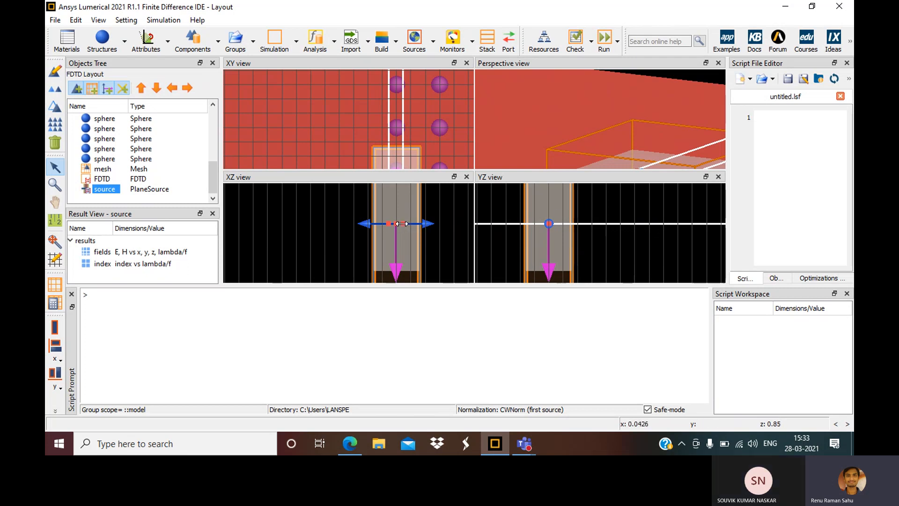
{"action": "scroll", "coordinate": [402, 224], "scroll_direction": "up", "scroll_amount": 5}
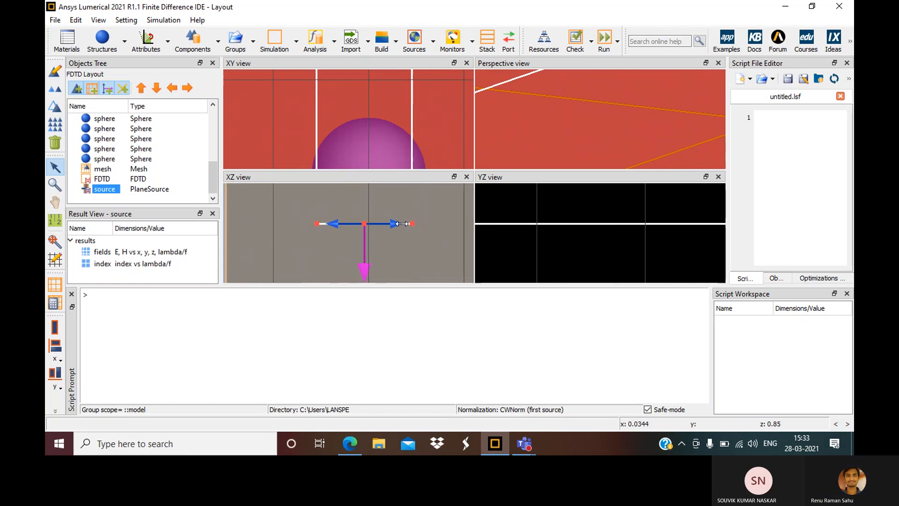
{"action": "scroll", "coordinate": [402, 223], "scroll_direction": "down", "scroll_amount": 3}
{"action": "scroll", "coordinate": [402, 223], "scroll_direction": "up", "scroll_amount": 4}
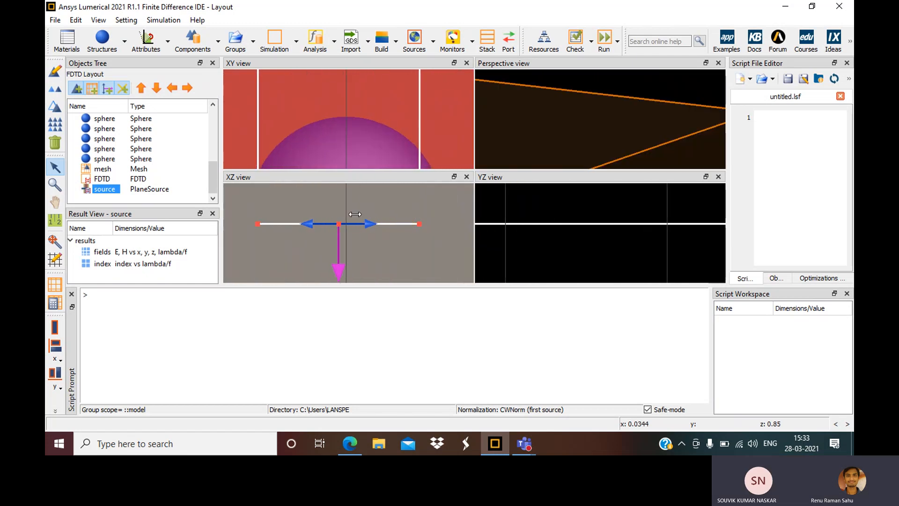
{"action": "scroll", "coordinate": [340, 128], "scroll_direction": "up", "scroll_amount": 2}
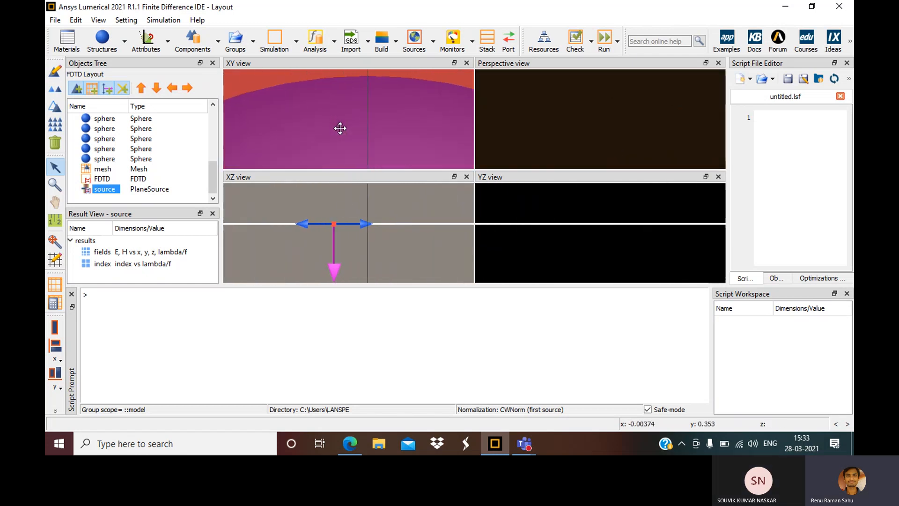
{"action": "scroll", "coordinate": [340, 128], "scroll_direction": "down", "scroll_amount": 6}
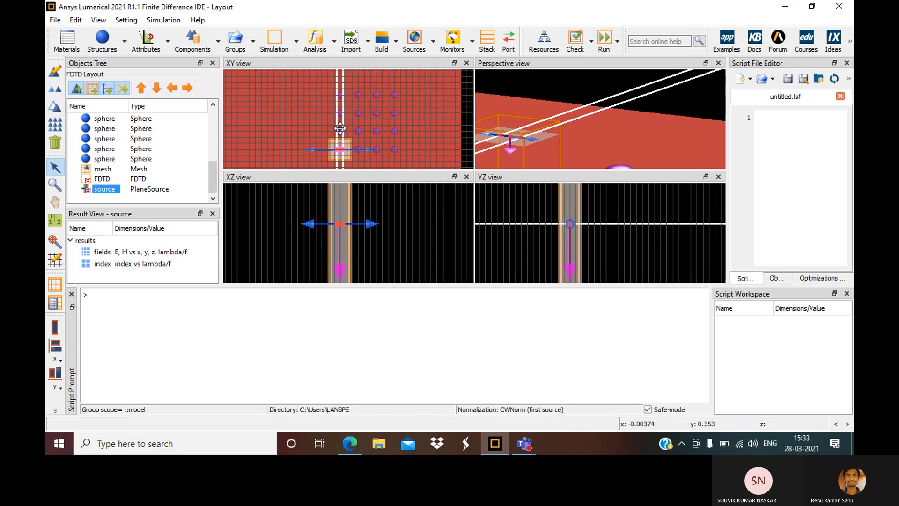
- Open the plane wave source's geometry settings and set its x position to 0 µm
{"action": "scroll", "coordinate": [340, 128], "scroll_direction": "down", "scroll_amount": 2}
{"action": "scroll", "coordinate": [340, 128], "scroll_direction": "up", "scroll_amount": 2}
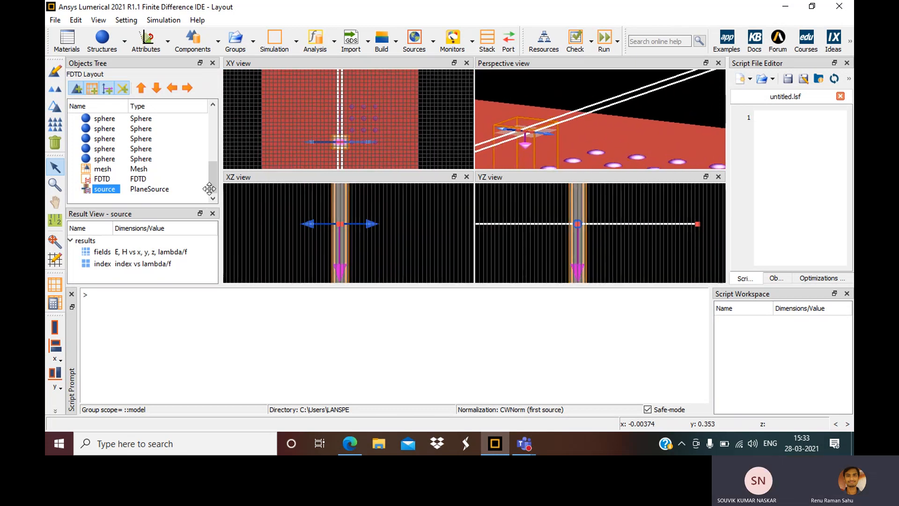
{"action": "right_click", "coordinate": [108, 192]}
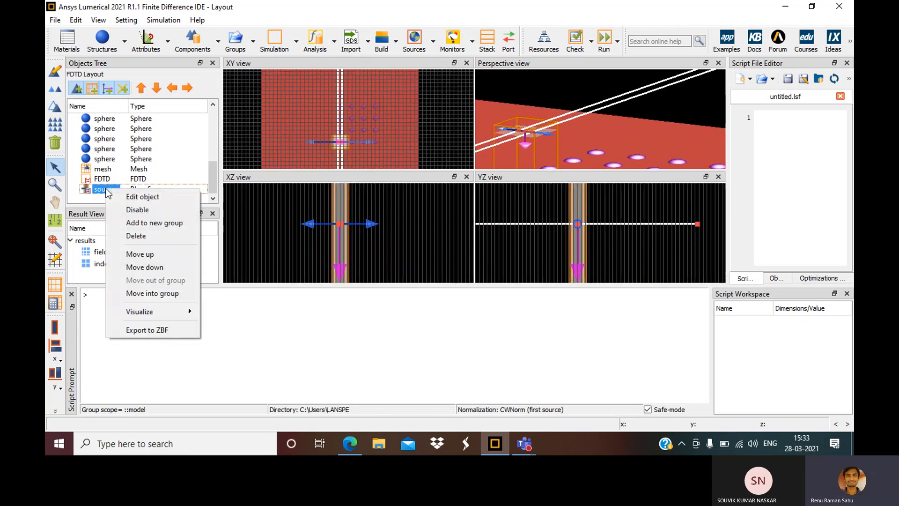
{"action": "left_click", "coordinate": [141, 194]}
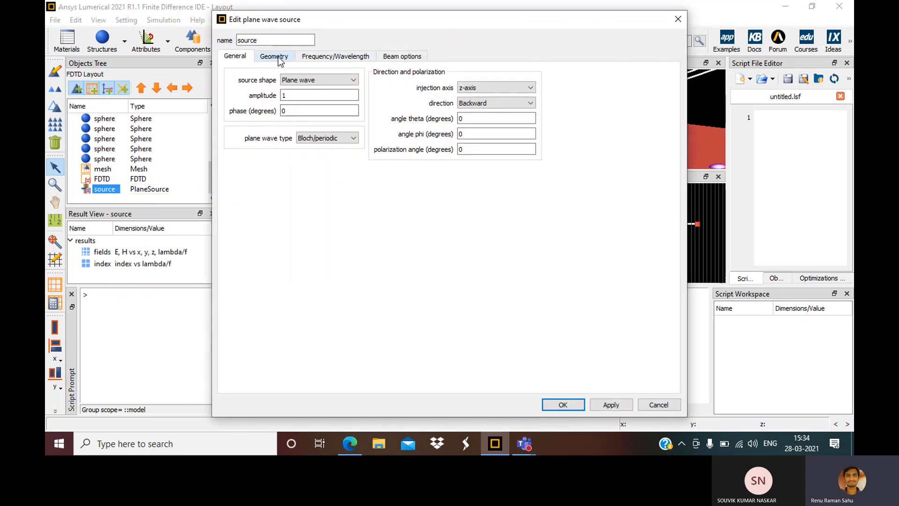
{"action": "left_click", "coordinate": [282, 57]}
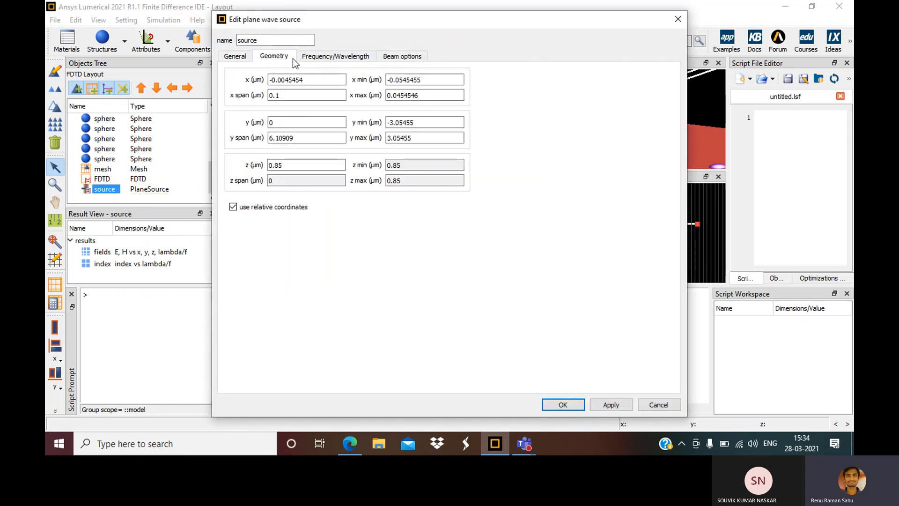
{"action": "triple_click", "coordinate": [281, 80]}
{"action": "type", "text": "0"}
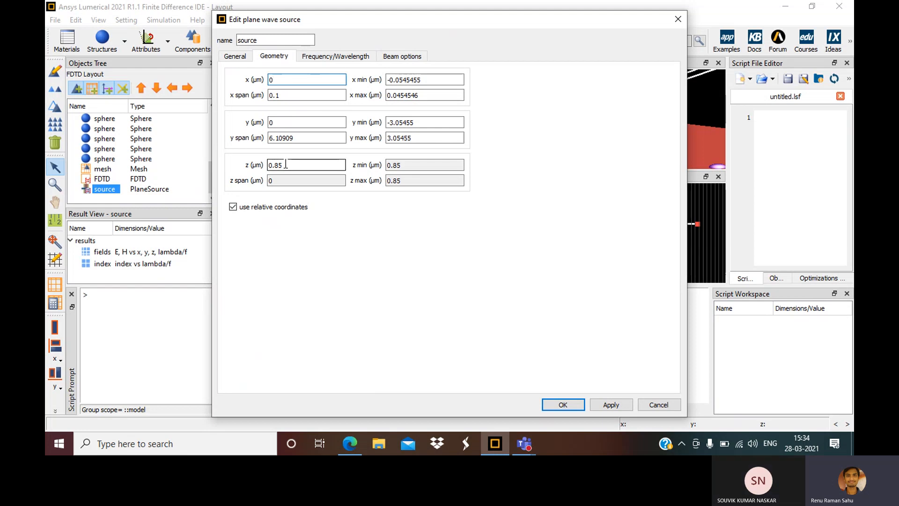
- Set the plane wave source's x and y limits to -1 µm minimum and 1 µm maximum, and apply them
{"action": "double_click", "coordinate": [397, 81]}
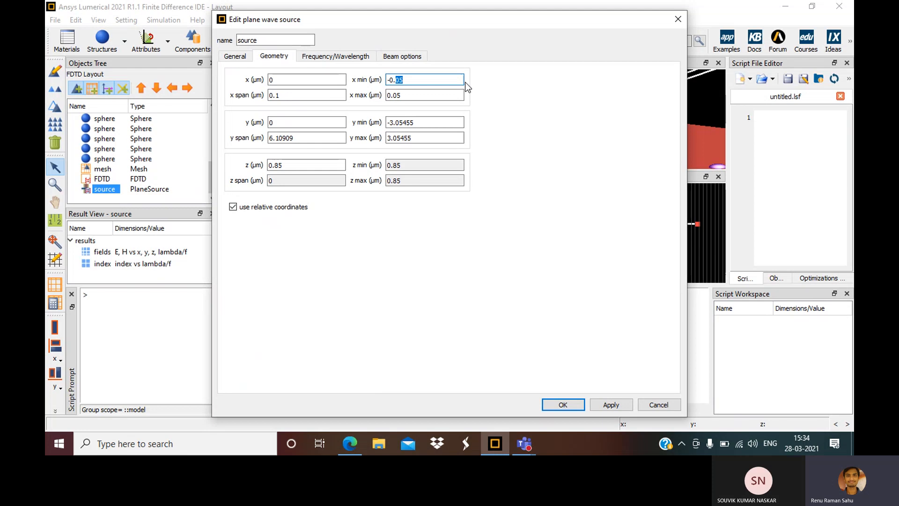
{"action": "key", "text": "BackSpace"}
{"action": "key", "text": "BackSpace"}
{"action": "key", "text": "BackSpace"}
{"action": "type", "text": "1"}
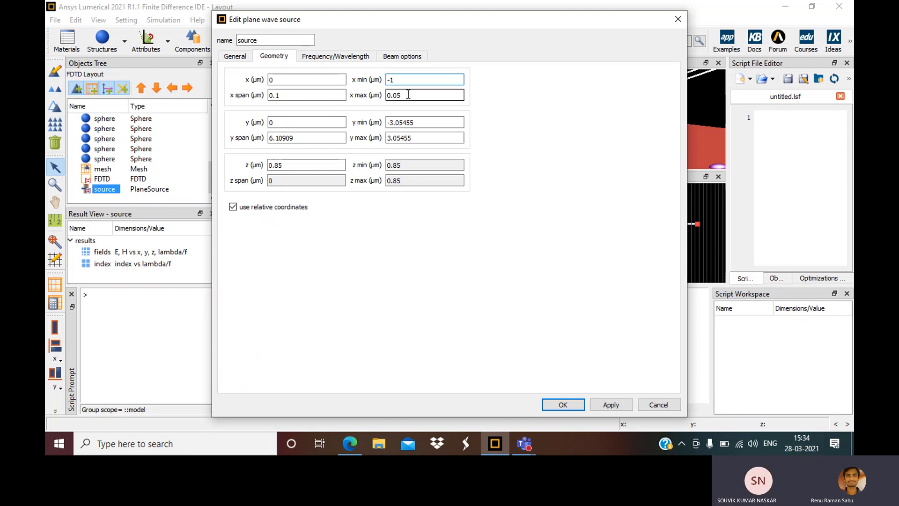
{"action": "key", "text": "Tab"}
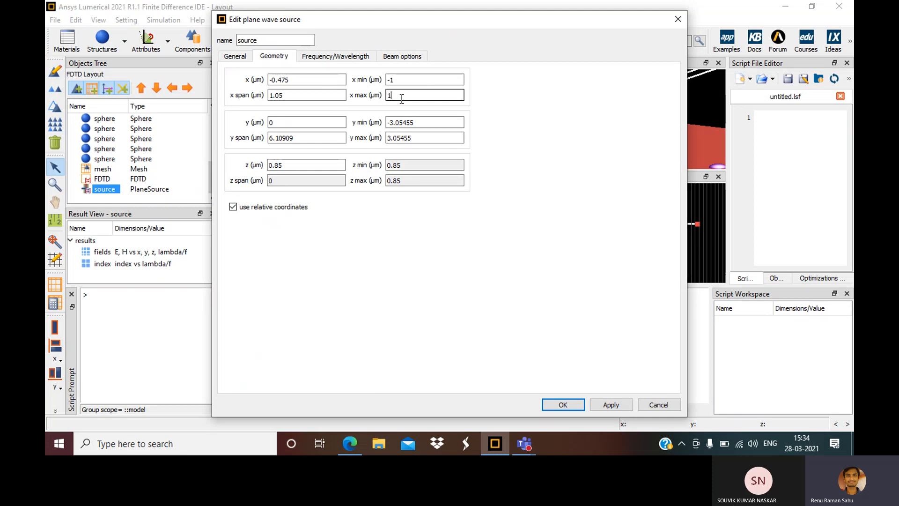
{"action": "type", "text": "1"}
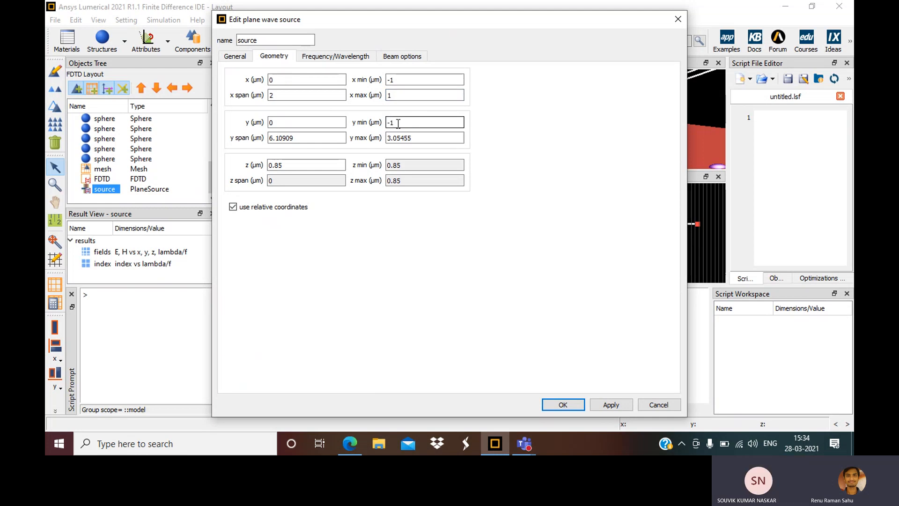
{"action": "key", "text": "Tab"}
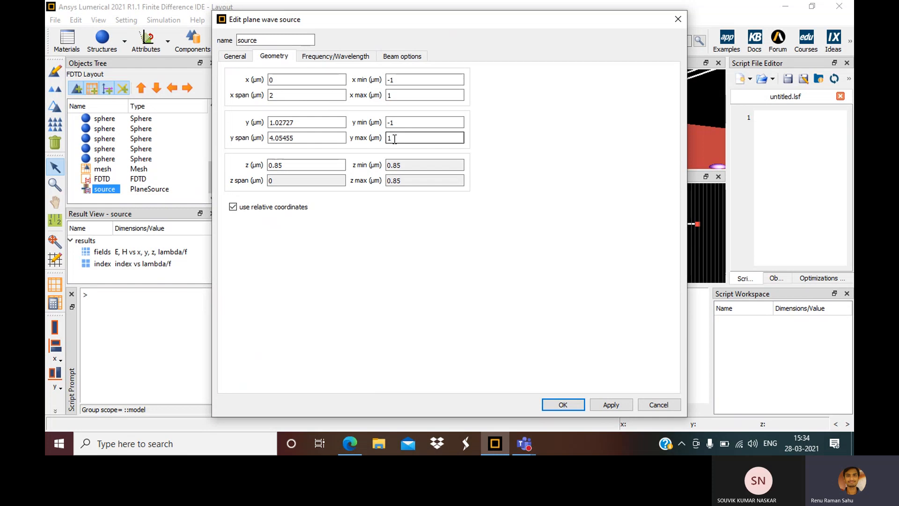
{"action": "left_click", "coordinate": [615, 406]}
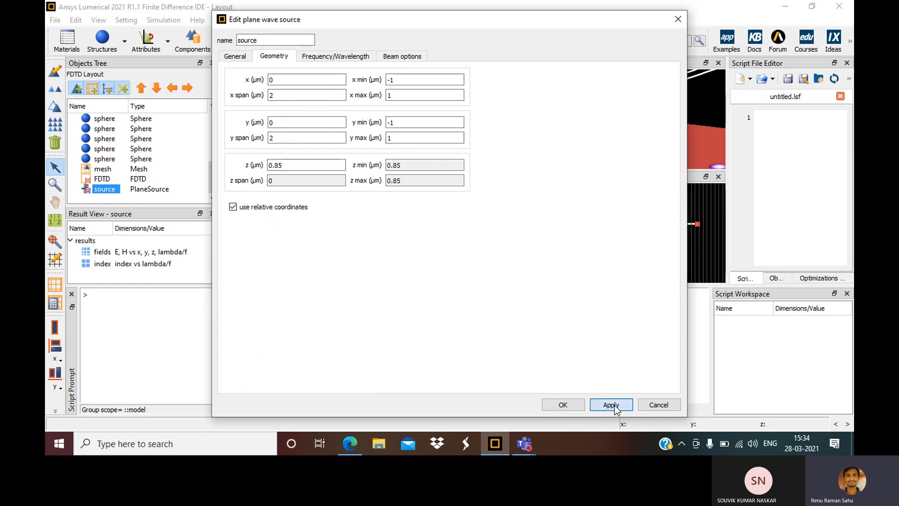
{"action": "left_click", "coordinate": [565, 403]}
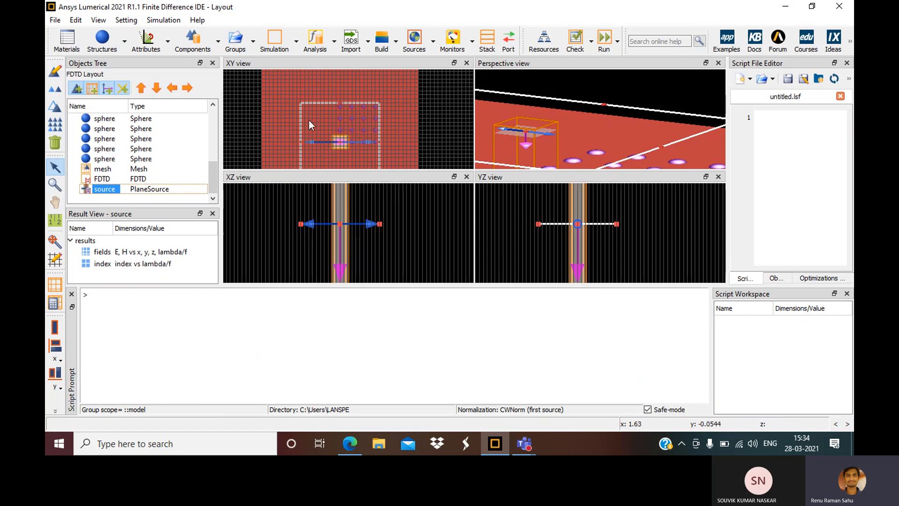
- Compare the resized plane wave source's outline with the substrate, FDTD region and sphere array
{"action": "scroll", "coordinate": [309, 120], "scroll_direction": "up", "scroll_amount": 1}
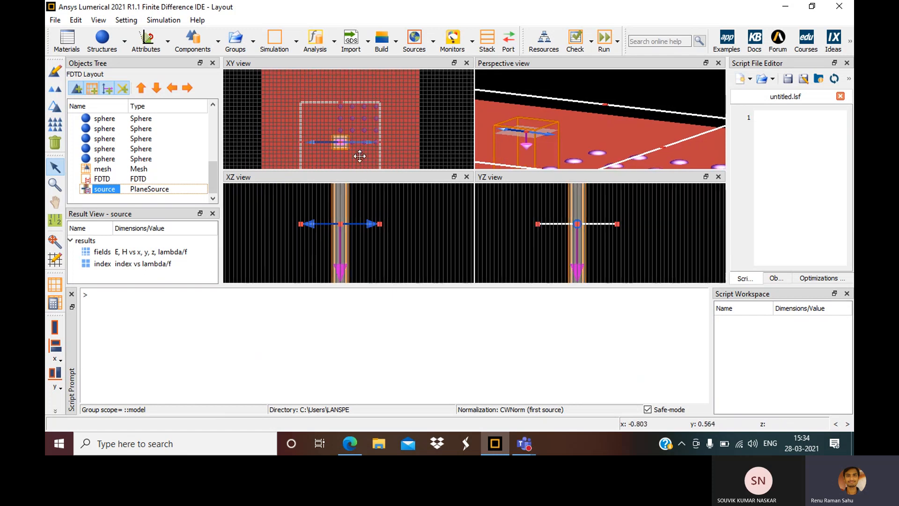
{"action": "scroll", "coordinate": [342, 146], "scroll_direction": "down", "scroll_amount": 5}
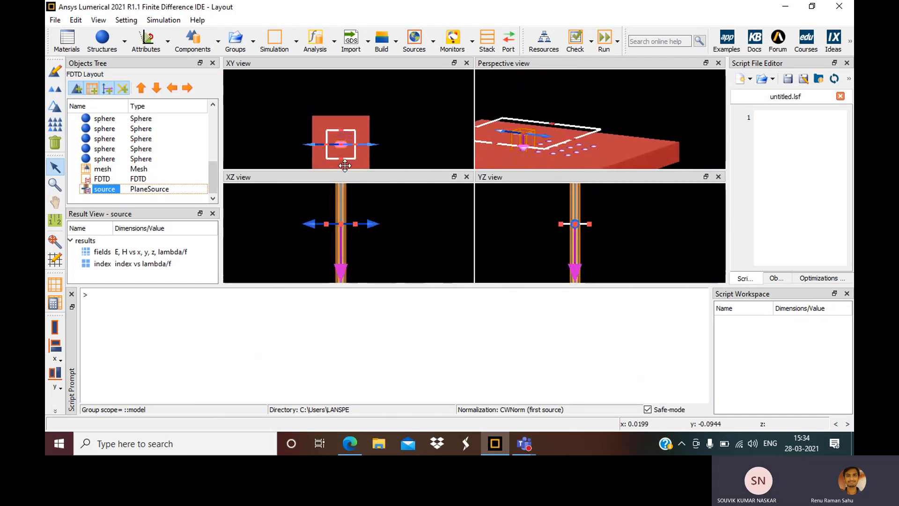
{"action": "scroll", "coordinate": [345, 166], "scroll_direction": "down", "scroll_amount": 3}
{"action": "scroll", "coordinate": [345, 166], "scroll_direction": "up", "scroll_amount": 5}
{"action": "scroll", "coordinate": [345, 166], "scroll_direction": "up", "scroll_amount": 3}
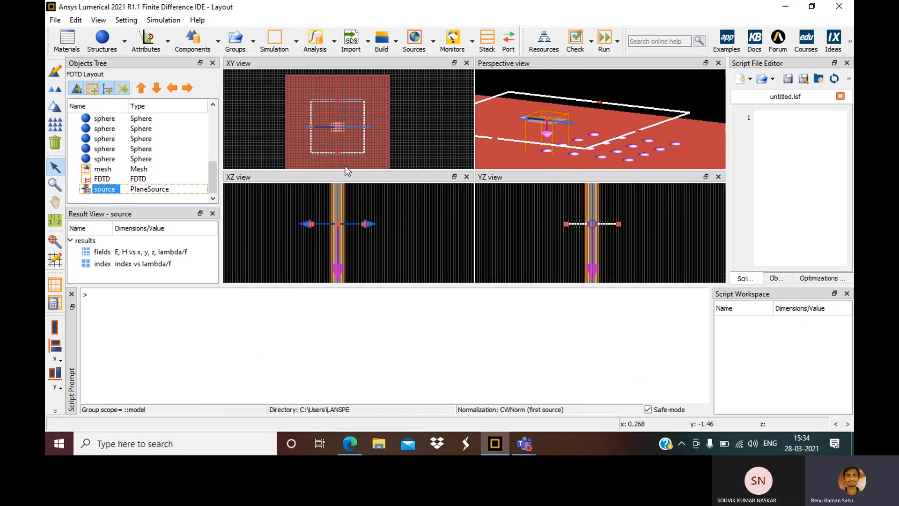
{"action": "scroll", "coordinate": [344, 166], "scroll_direction": "up", "scroll_amount": 5}
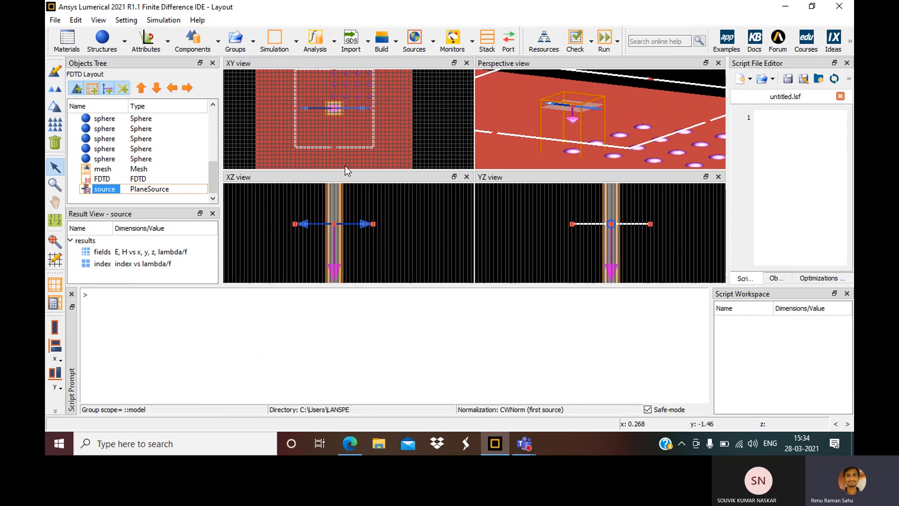
{"action": "scroll", "coordinate": [344, 166], "scroll_direction": "down", "scroll_amount": 5}
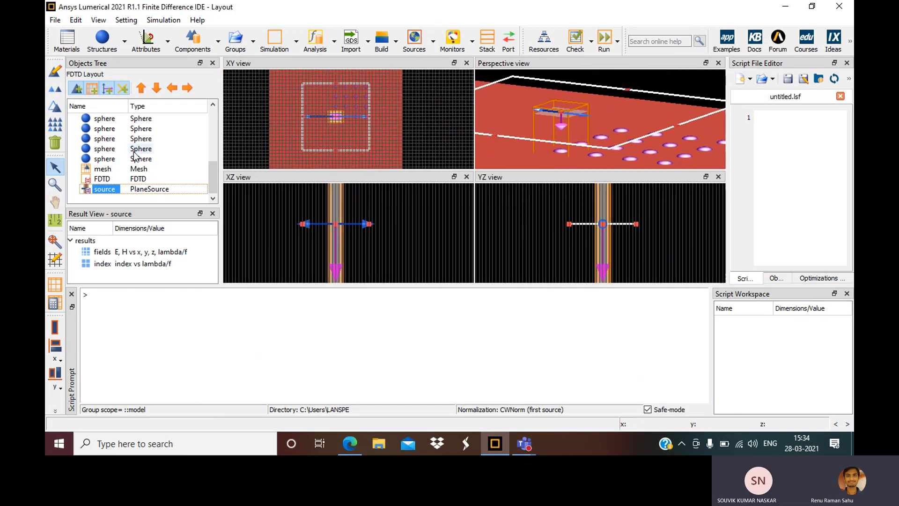
- Check the x and y limits of the substrate rectangle in its geometry settings
{"action": "scroll", "coordinate": [136, 154], "scroll_direction": "up", "scroll_amount": 5}
{"action": "left_click", "coordinate": [110, 129]}
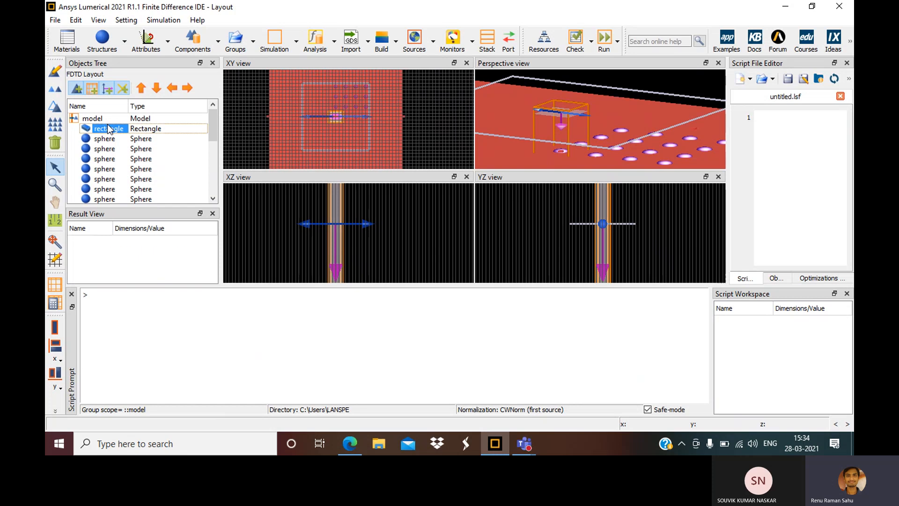
{"action": "right_click", "coordinate": [109, 129]}
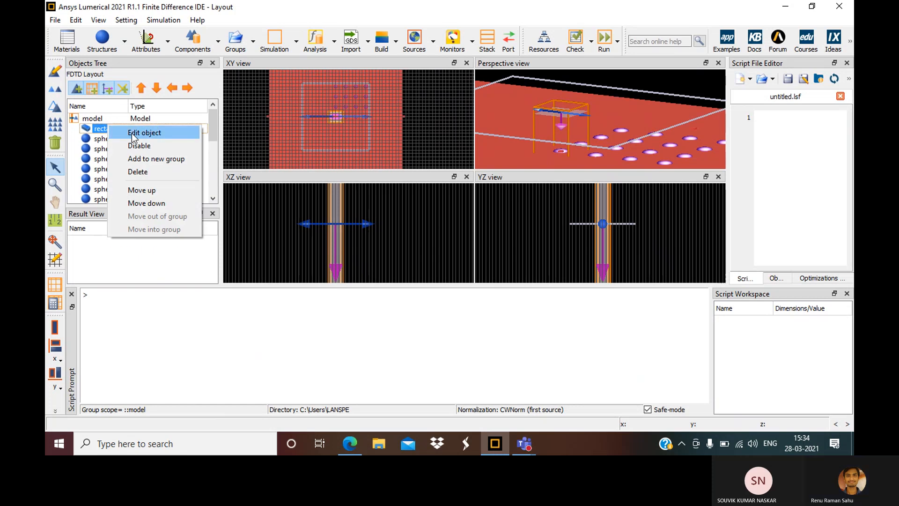
{"action": "left_click", "coordinate": [136, 132]}
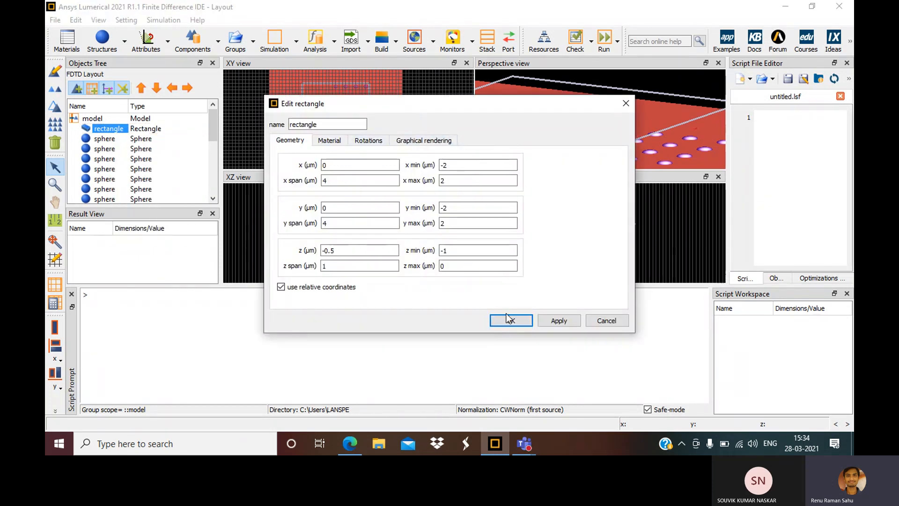
{"action": "left_click", "coordinate": [516, 322]}
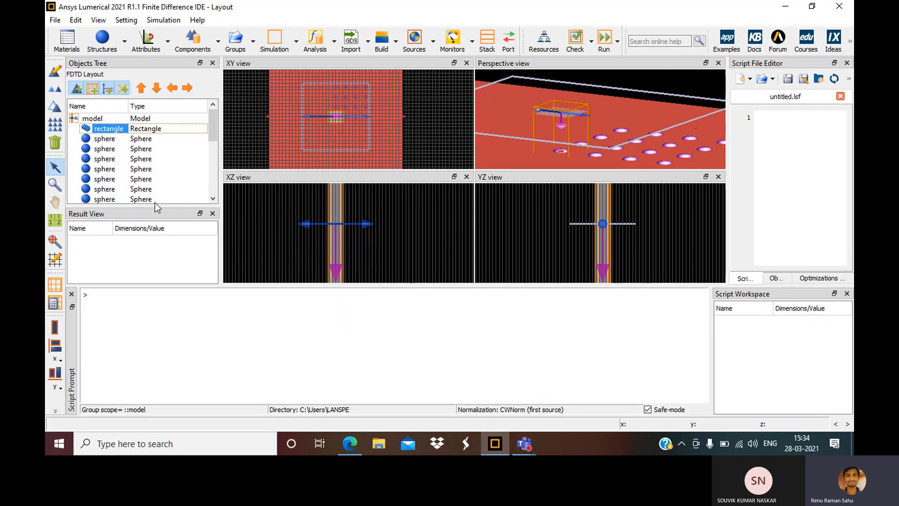
- Set the plane wave source's x and y limits to -2 µm minimum and 2 µm maximum, matching the substrate
{"action": "scroll", "coordinate": [136, 165], "scroll_direction": "down", "scroll_amount": 5}
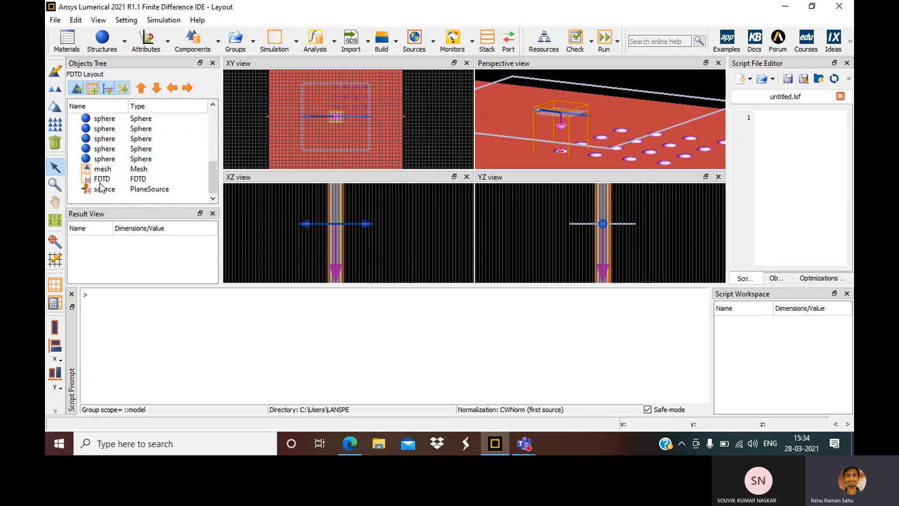
{"action": "left_click", "coordinate": [104, 191]}
{"action": "right_click", "coordinate": [103, 190]}
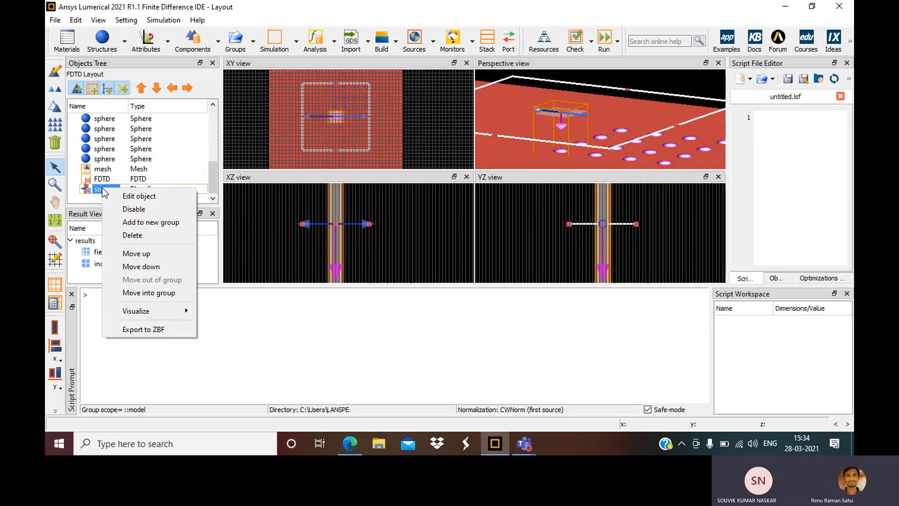
{"action": "left_click", "coordinate": [148, 196]}
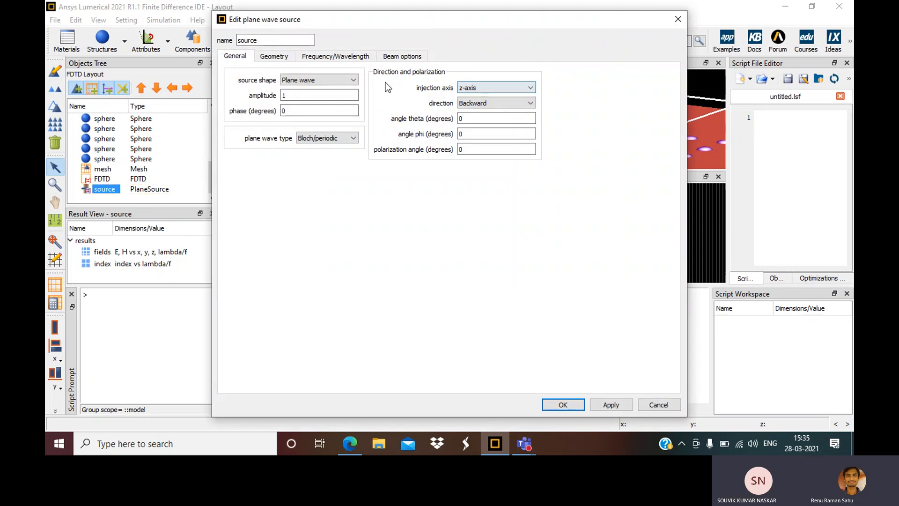
{"action": "left_click", "coordinate": [281, 59]}
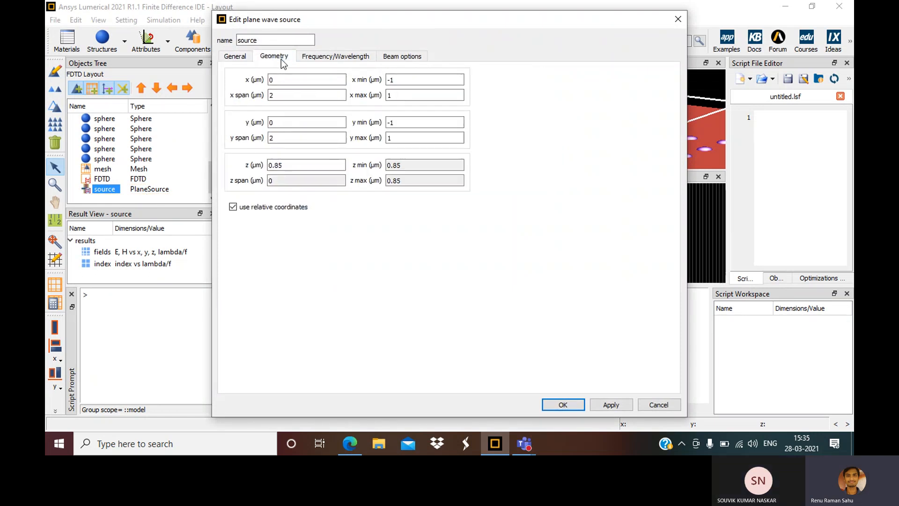
{"action": "left_click", "coordinate": [398, 81]}
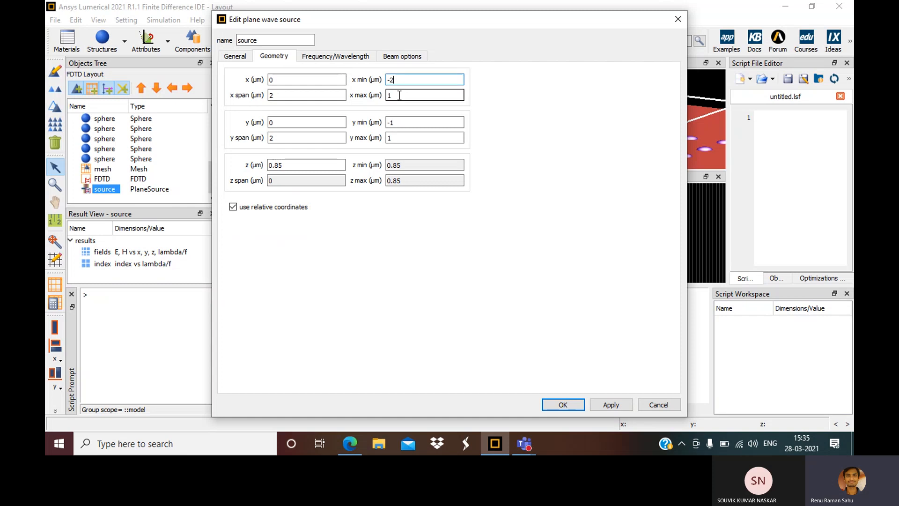
{"action": "left_click", "coordinate": [399, 95]}
{"action": "type", "text": "2"}
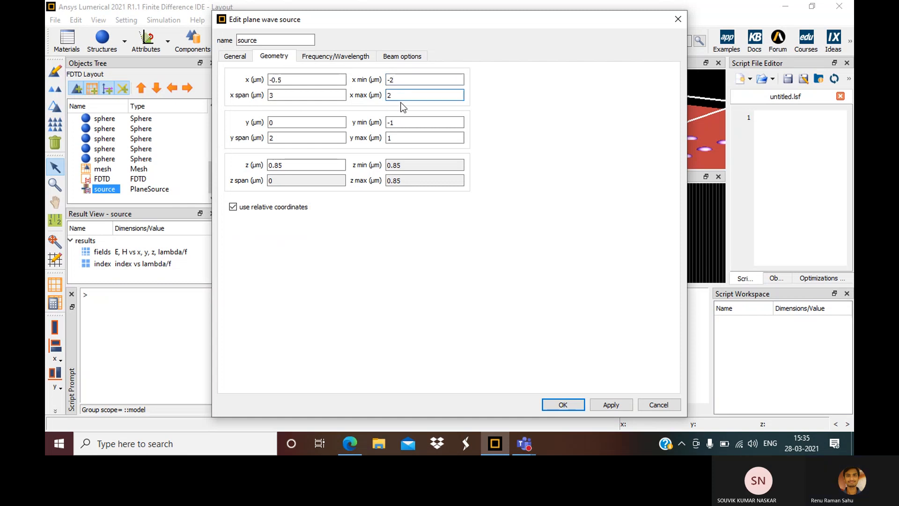
{"action": "left_click", "coordinate": [400, 122]}
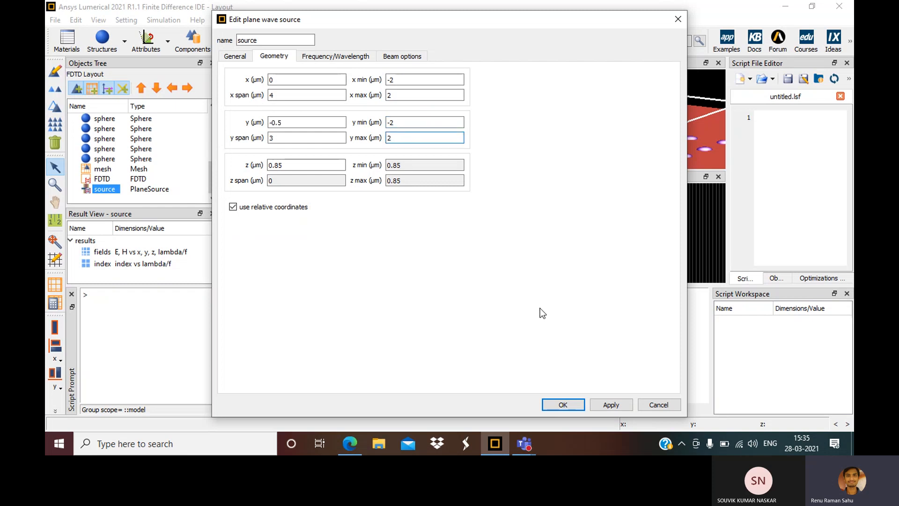
{"action": "left_click", "coordinate": [566, 404]}
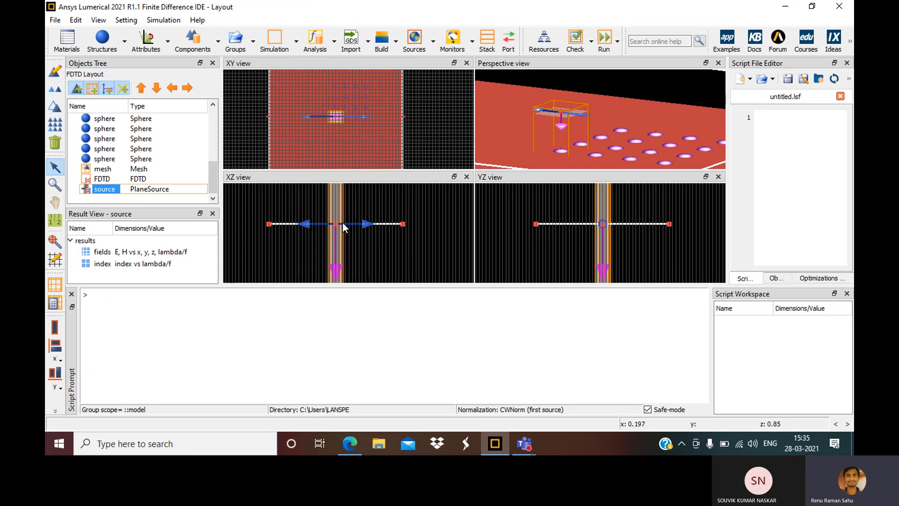
- Examine the widened plane wave source's coverage of the FDTD region, the sphere at the origin and the substrate edges
{"action": "scroll", "coordinate": [343, 223], "scroll_direction": "down", "scroll_amount": 6}
{"action": "scroll", "coordinate": [343, 223], "scroll_direction": "up", "scroll_amount": 8}
{"action": "scroll", "coordinate": [342, 221], "scroll_direction": "up", "scroll_amount": 3}
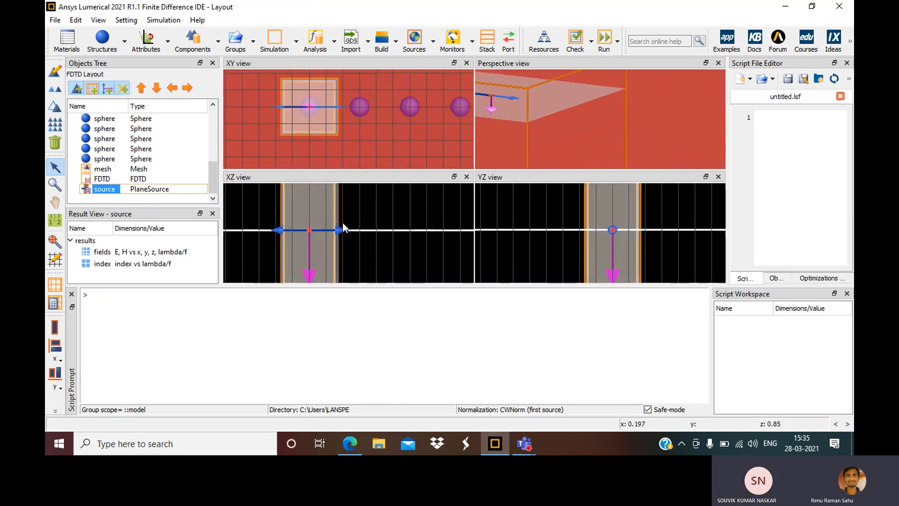
{"action": "scroll", "coordinate": [311, 224], "scroll_direction": "up", "scroll_amount": 4}
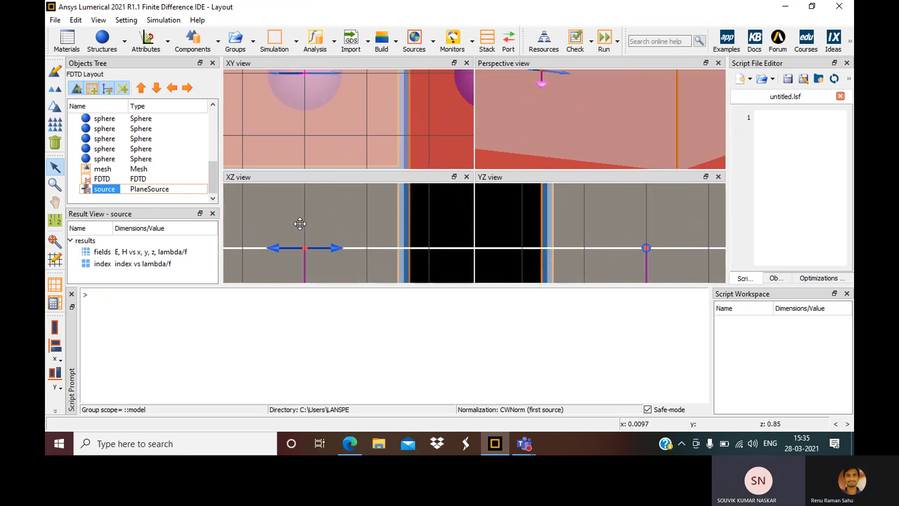
{"action": "scroll", "coordinate": [297, 107], "scroll_direction": "down", "scroll_amount": 5}
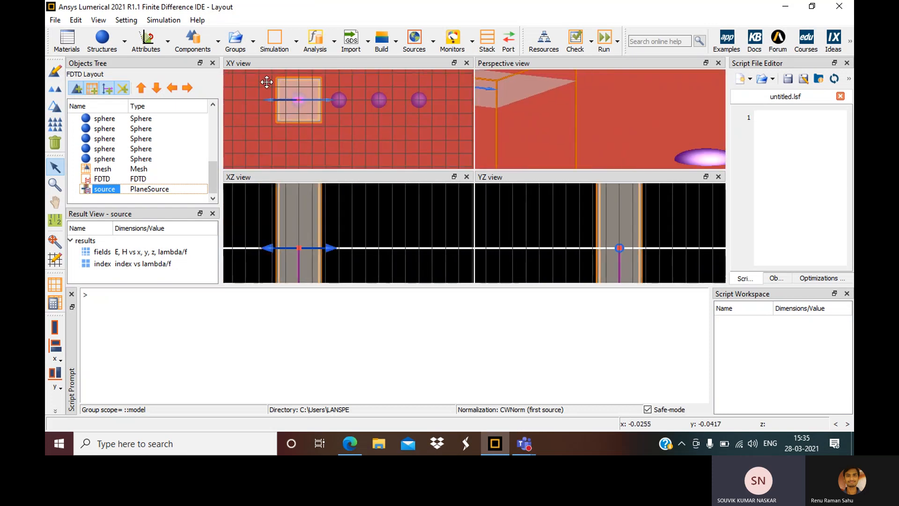
{"action": "scroll", "coordinate": [269, 79], "scroll_direction": "up", "scroll_amount": 3}
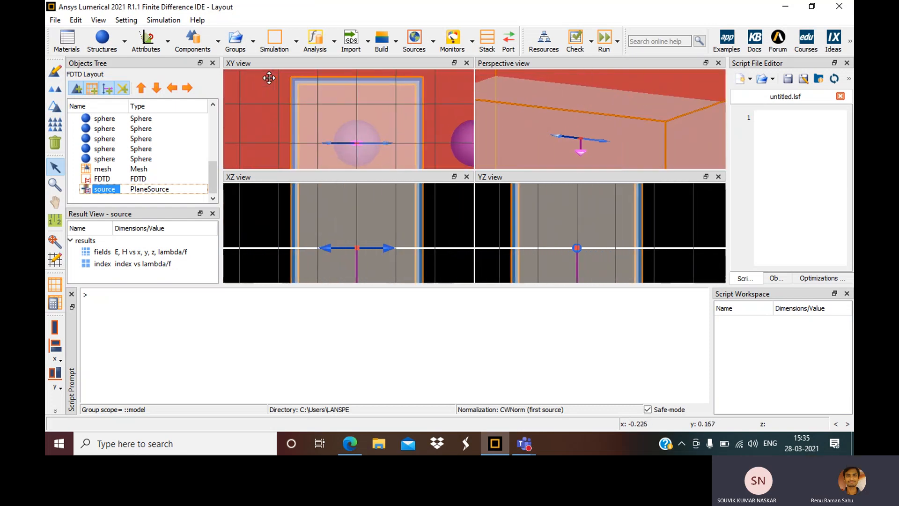
{"action": "scroll", "coordinate": [269, 78], "scroll_direction": "down", "scroll_amount": 1}
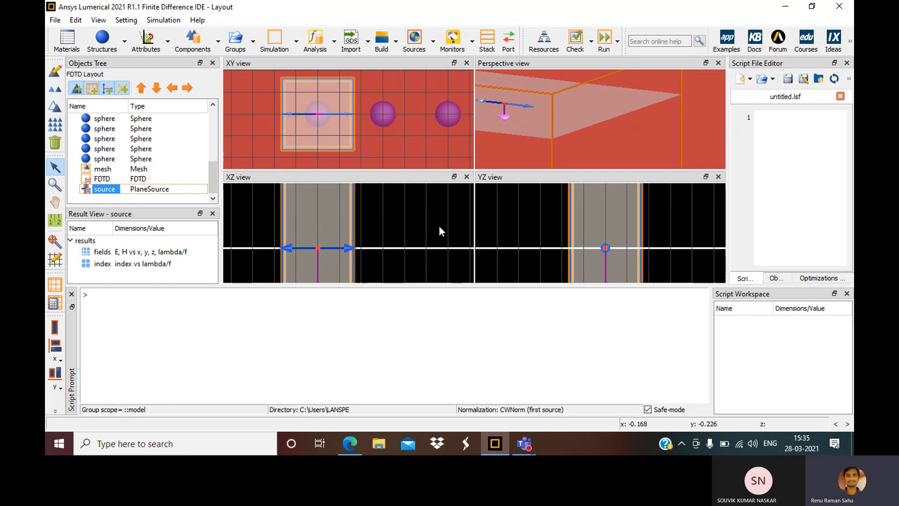
{"action": "scroll", "coordinate": [439, 226], "scroll_direction": "down", "scroll_amount": 5}
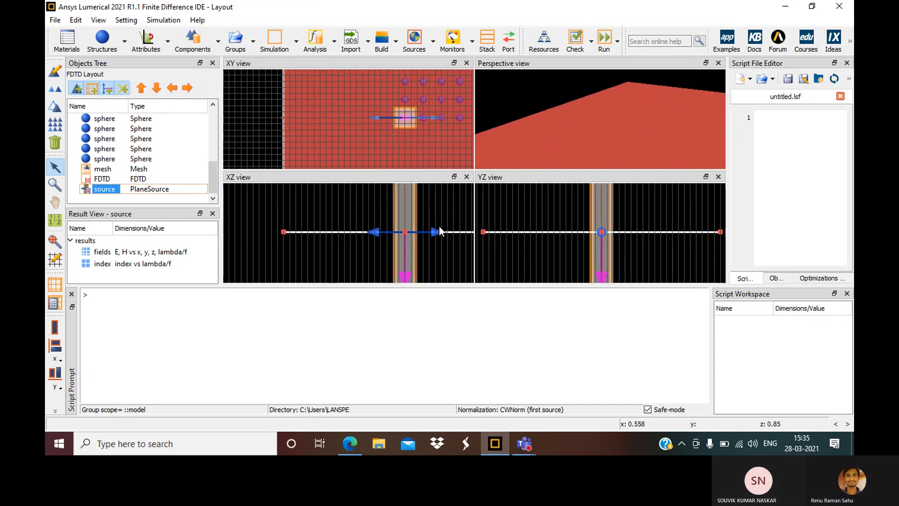
- Examine how far the plane wave source extends over the substrate, the sphere array and the FDTD region around the origin
{"action": "scroll", "coordinate": [439, 226], "scroll_direction": "down", "scroll_amount": 1}
{"action": "scroll", "coordinate": [286, 216], "scroll_direction": "down", "scroll_amount": 1}
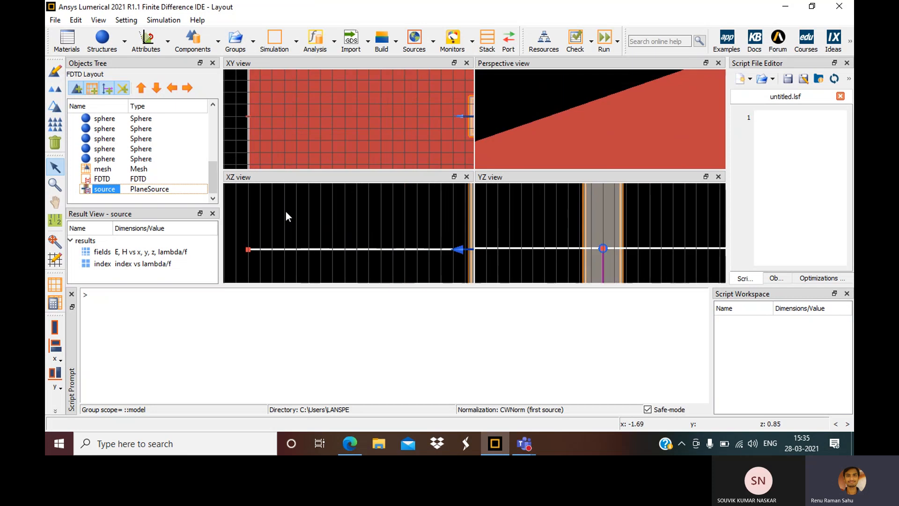
{"action": "scroll", "coordinate": [286, 212], "scroll_direction": "down", "scroll_amount": 3}
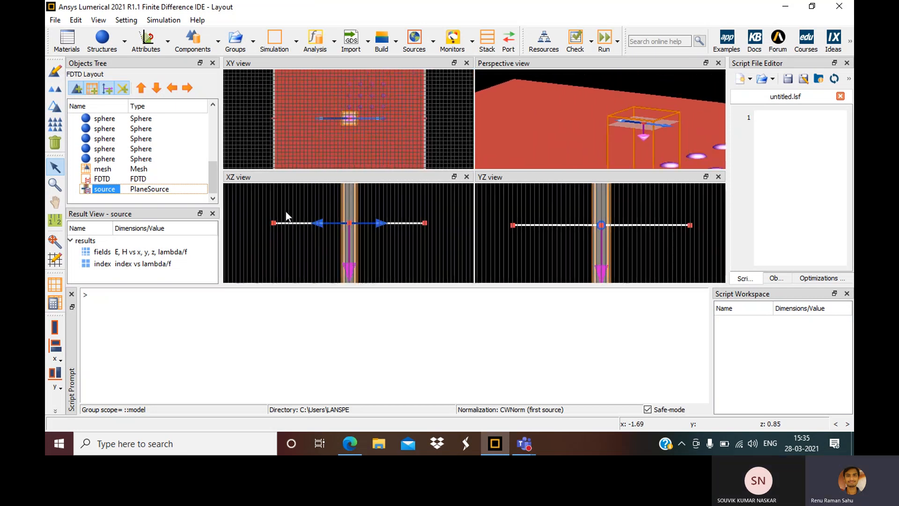
{"action": "scroll", "coordinate": [286, 212], "scroll_direction": "down", "scroll_amount": 1}
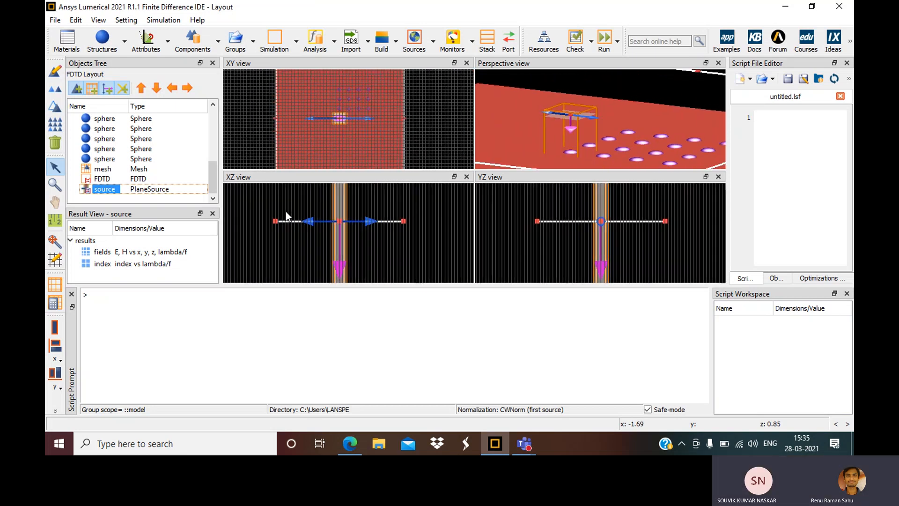
{"action": "scroll", "coordinate": [354, 250], "scroll_direction": "up", "scroll_amount": 3}
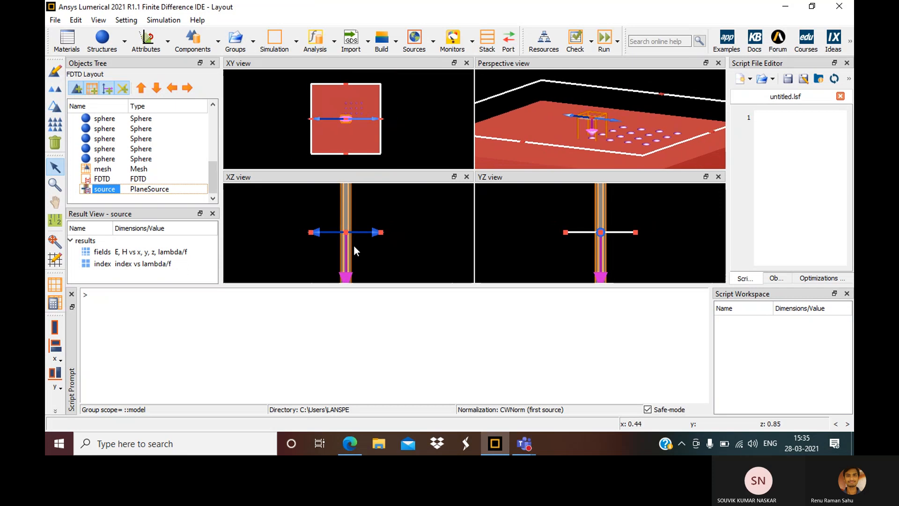
{"action": "scroll", "coordinate": [355, 251], "scroll_direction": "down", "scroll_amount": 3}
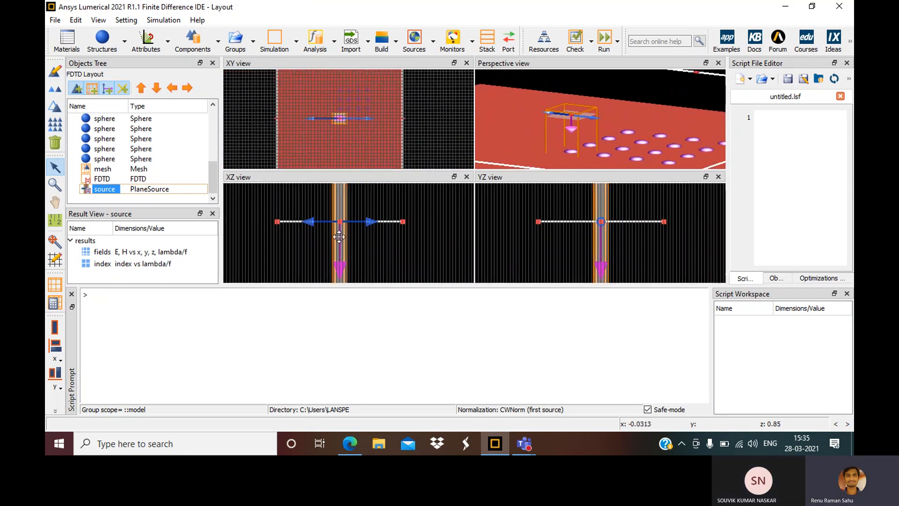
{"action": "scroll", "coordinate": [339, 237], "scroll_direction": "down", "scroll_amount": 4}
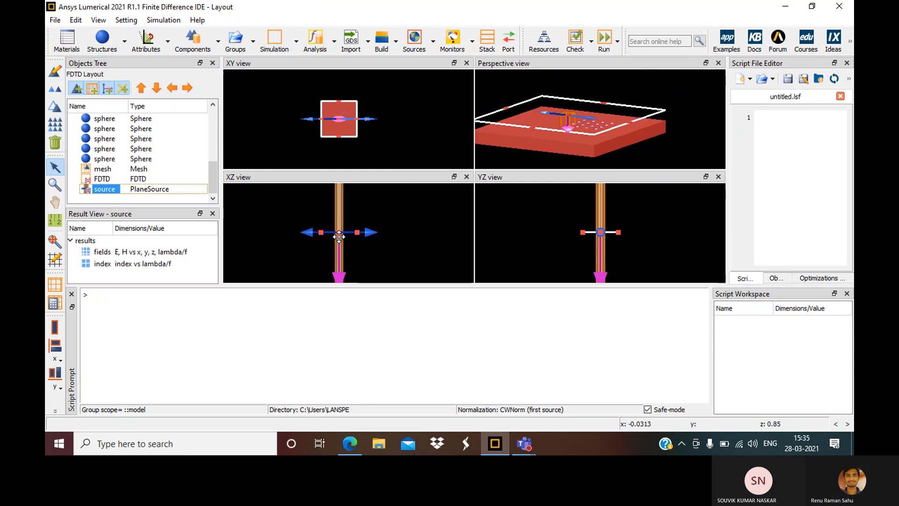
{"action": "scroll", "coordinate": [339, 237], "scroll_direction": "up", "scroll_amount": 5}
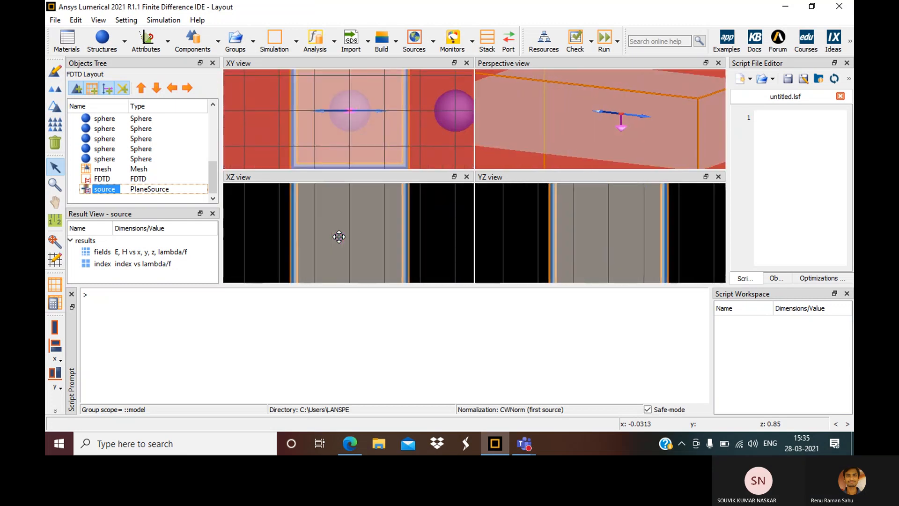
{"action": "scroll", "coordinate": [339, 237], "scroll_direction": "up", "scroll_amount": 3}
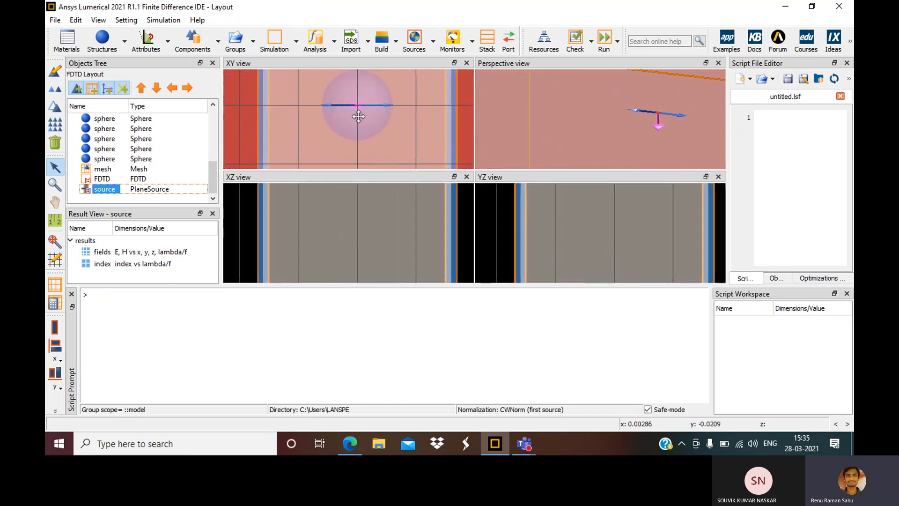
{"action": "scroll", "coordinate": [358, 116], "scroll_direction": "down", "scroll_amount": 4}
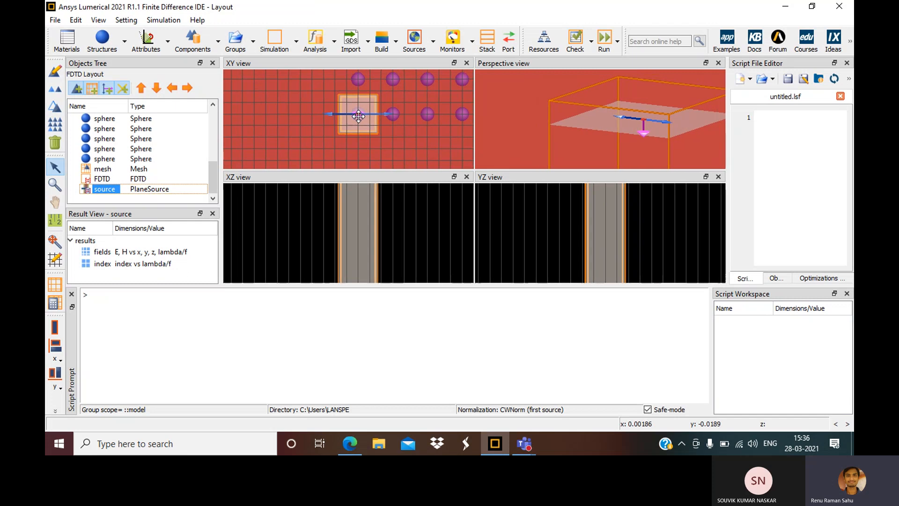
{"action": "scroll", "coordinate": [359, 116], "scroll_direction": "down", "scroll_amount": 5}
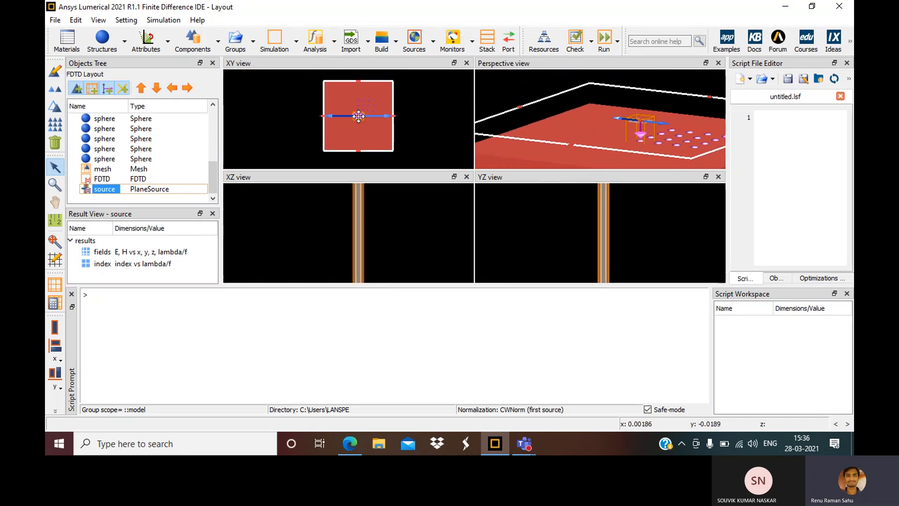
{"action": "scroll", "coordinate": [359, 116], "scroll_direction": "down", "scroll_amount": 5}
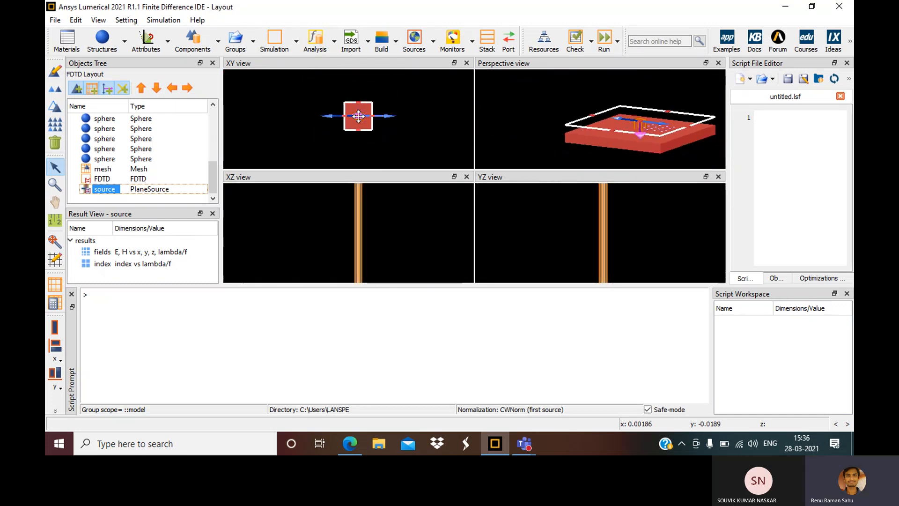
- Examine the plane wave source's height and downward injection direction within the tall FDTD region in the XZ and YZ views
{"action": "scroll", "coordinate": [364, 216], "scroll_direction": "down", "scroll_amount": 5}
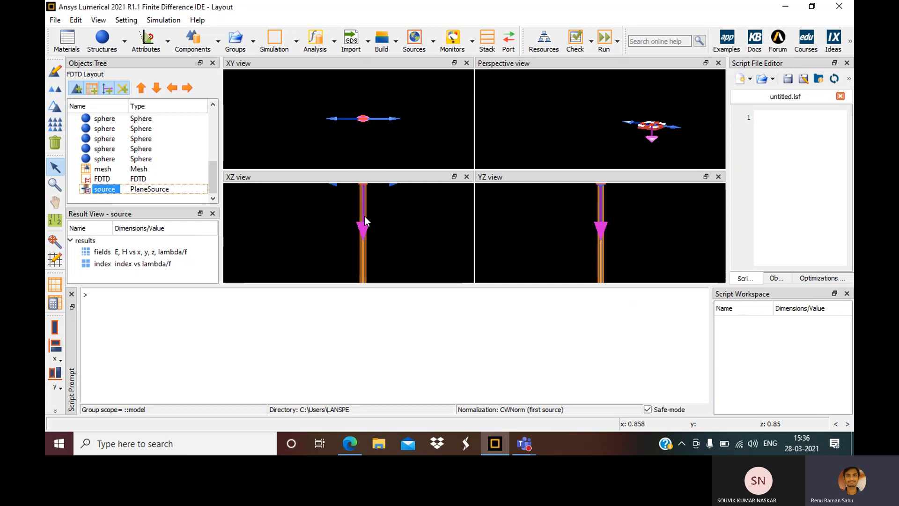
{"action": "scroll", "coordinate": [365, 216], "scroll_direction": "down", "scroll_amount": 6}
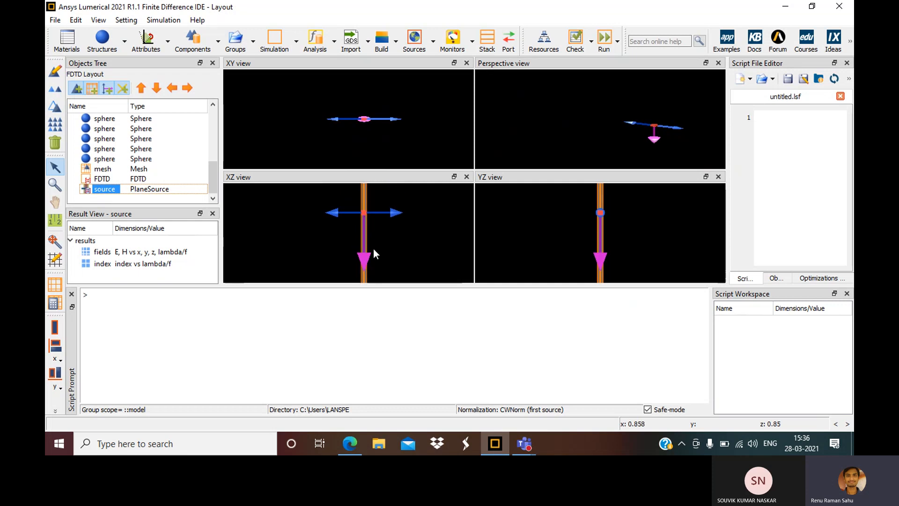
{"action": "scroll", "coordinate": [373, 264], "scroll_direction": "down", "scroll_amount": 5}
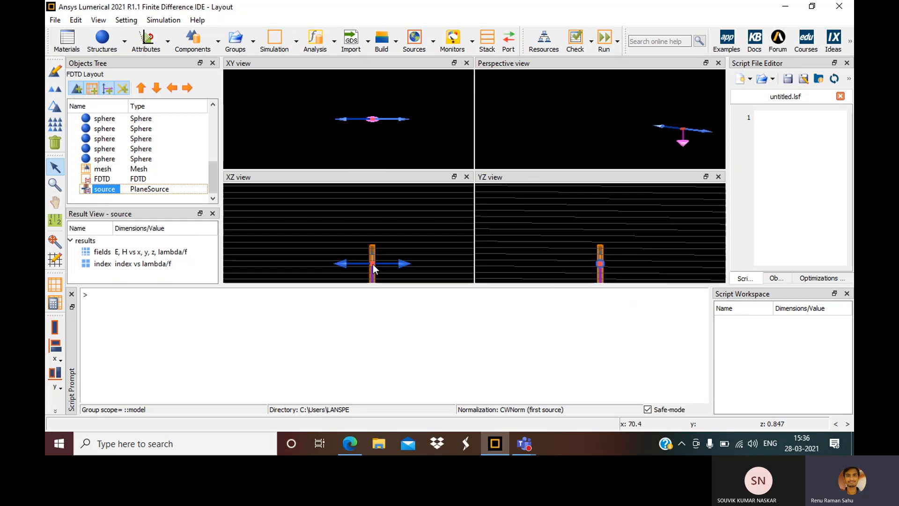
{"action": "scroll", "coordinate": [358, 220], "scroll_direction": "up", "scroll_amount": 3}
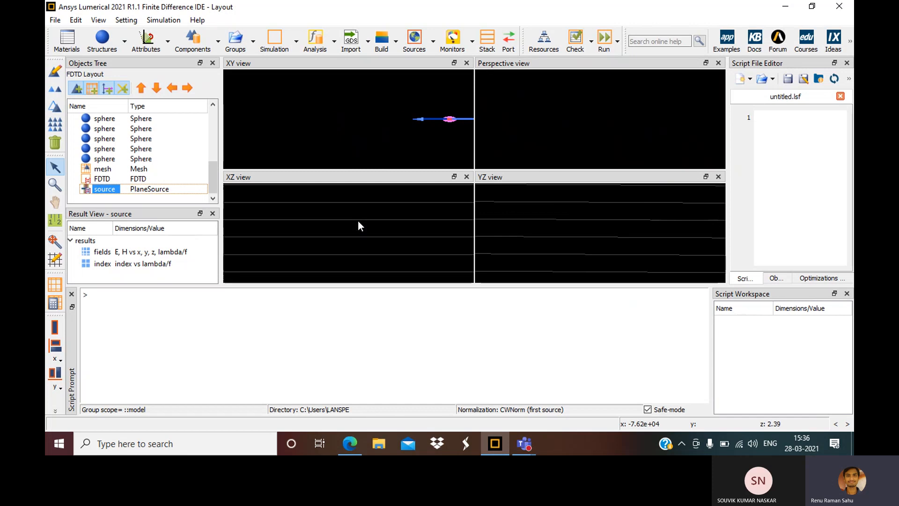
{"action": "scroll", "coordinate": [359, 222], "scroll_direction": "up", "scroll_amount": 1}
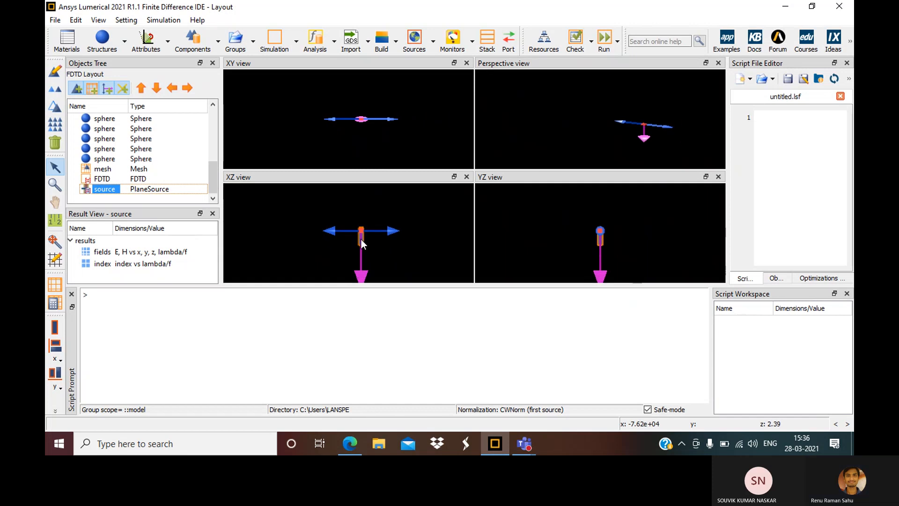
{"action": "scroll", "coordinate": [361, 239], "scroll_direction": "down", "scroll_amount": 1}
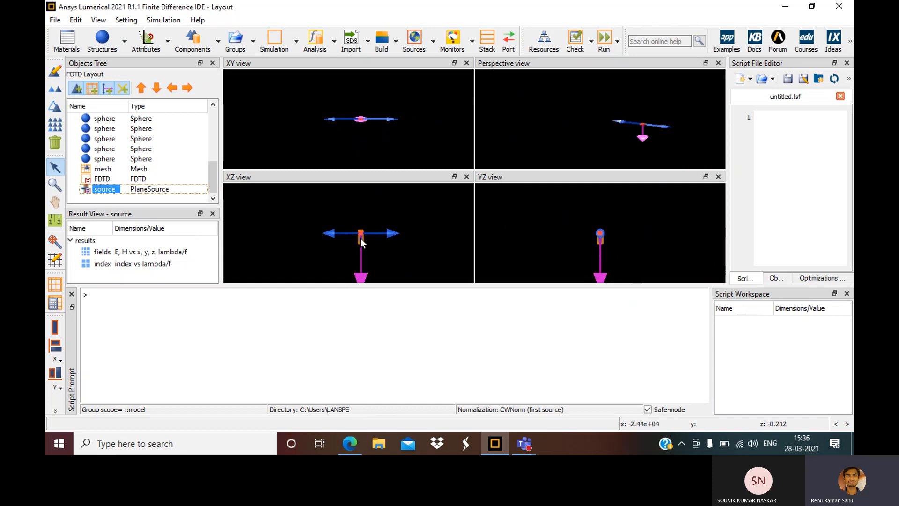
{"action": "scroll", "coordinate": [361, 242], "scroll_direction": "up", "scroll_amount": 2}
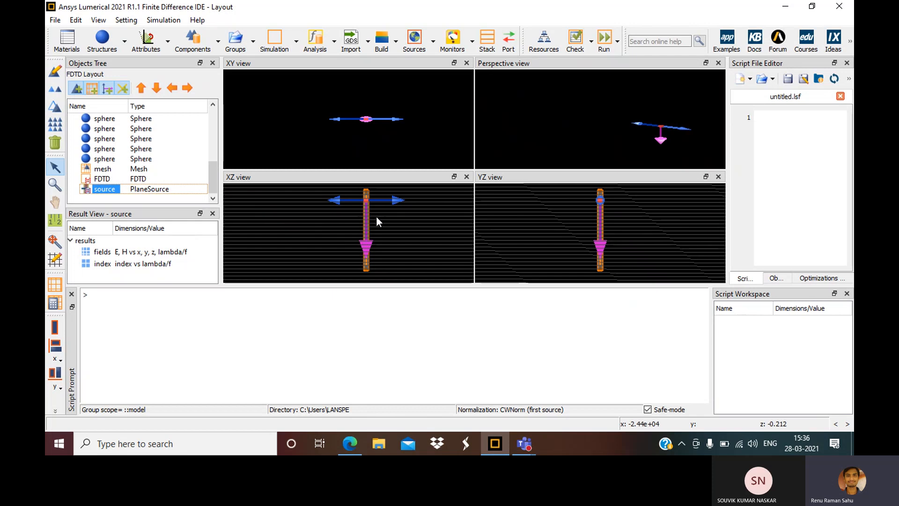
{"action": "scroll", "coordinate": [379, 215], "scroll_direction": "up", "scroll_amount": 2}
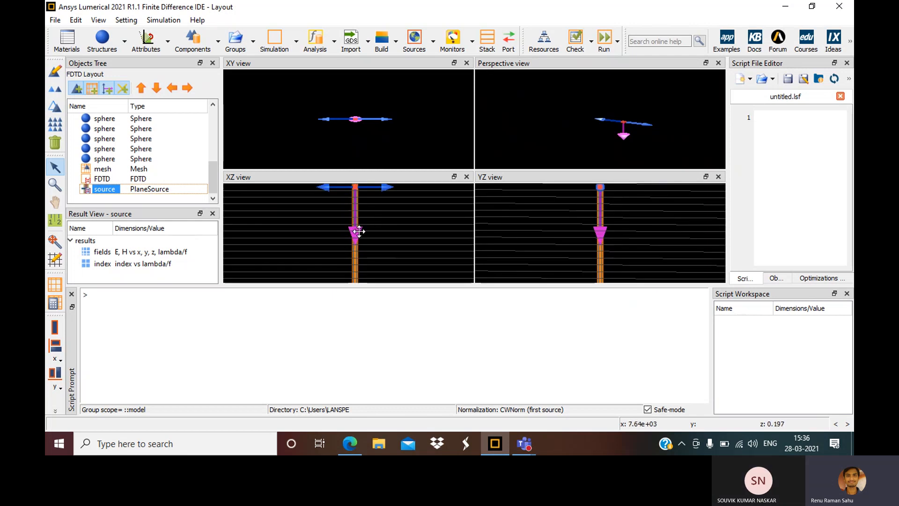
{"action": "scroll", "coordinate": [359, 231], "scroll_direction": "up", "scroll_amount": 3}
{"action": "scroll", "coordinate": [359, 232], "scroll_direction": "down", "scroll_amount": 3}
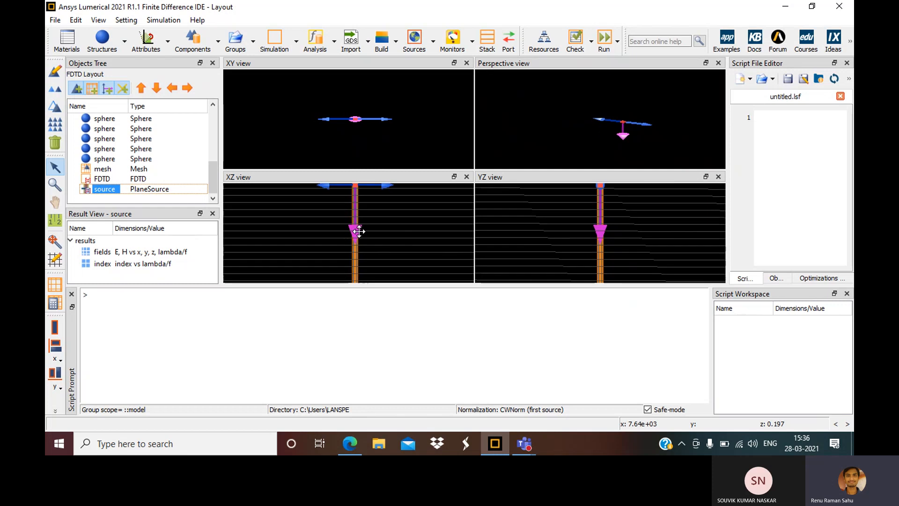
{"action": "scroll", "coordinate": [447, 240], "scroll_direction": "down", "scroll_amount": 4}
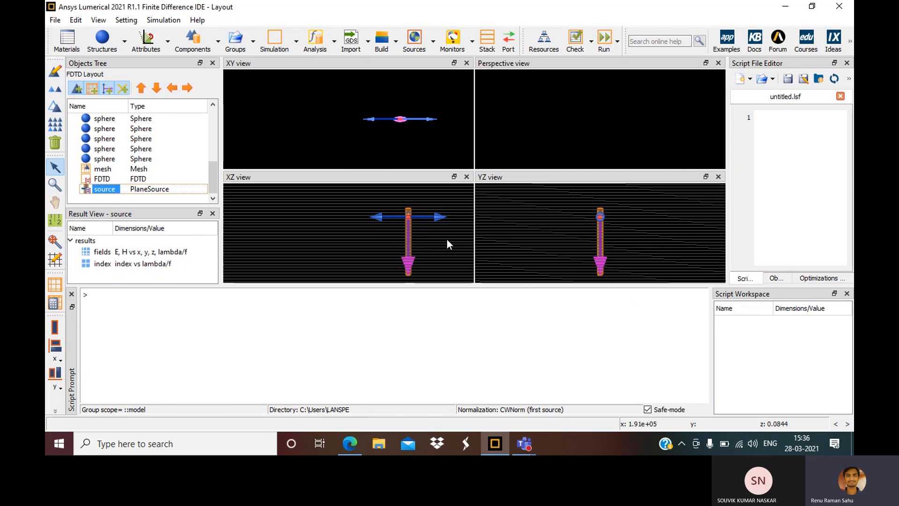
{"action": "scroll", "coordinate": [446, 240], "scroll_direction": "up", "scroll_amount": 5}
{"action": "scroll", "coordinate": [447, 240], "scroll_direction": "down", "scroll_amount": 3}
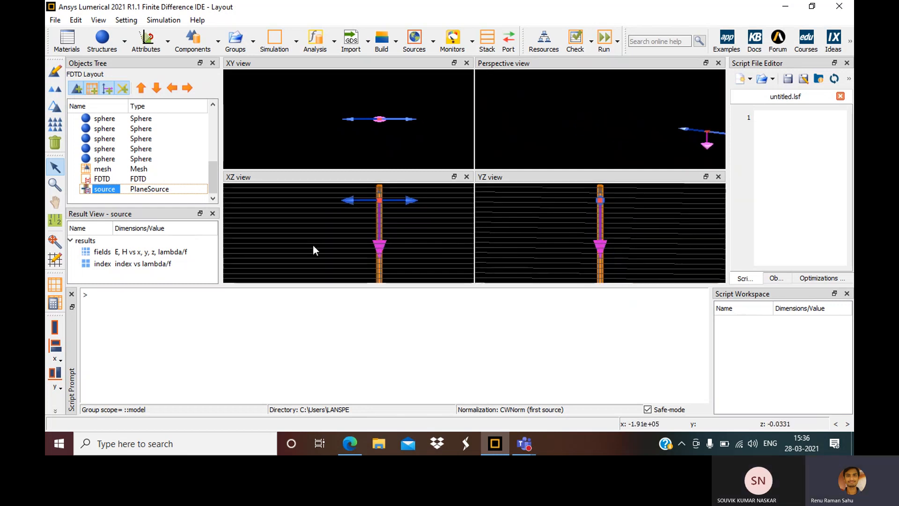
{"action": "scroll", "coordinate": [313, 246], "scroll_direction": "up", "scroll_amount": 4}
{"action": "scroll", "coordinate": [313, 245], "scroll_direction": "down", "scroll_amount": 4}
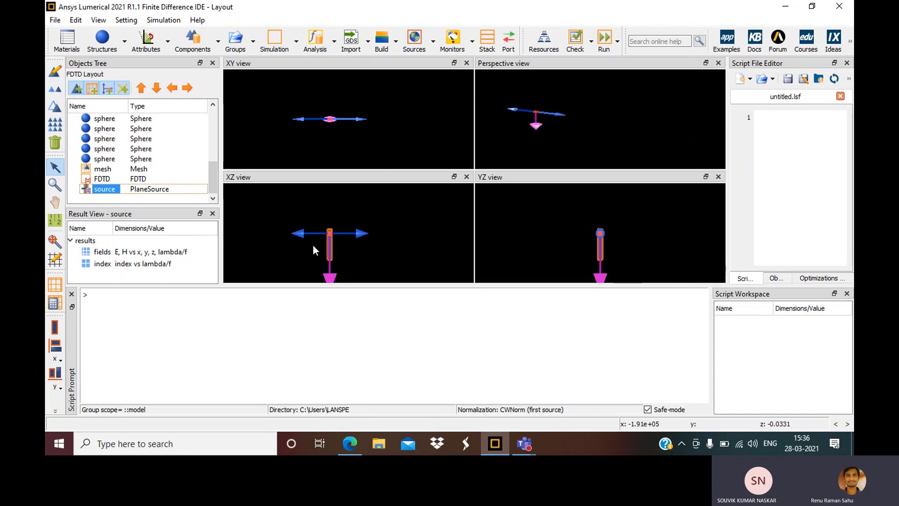
{"action": "scroll", "coordinate": [313, 245], "scroll_direction": "down", "scroll_amount": 4}
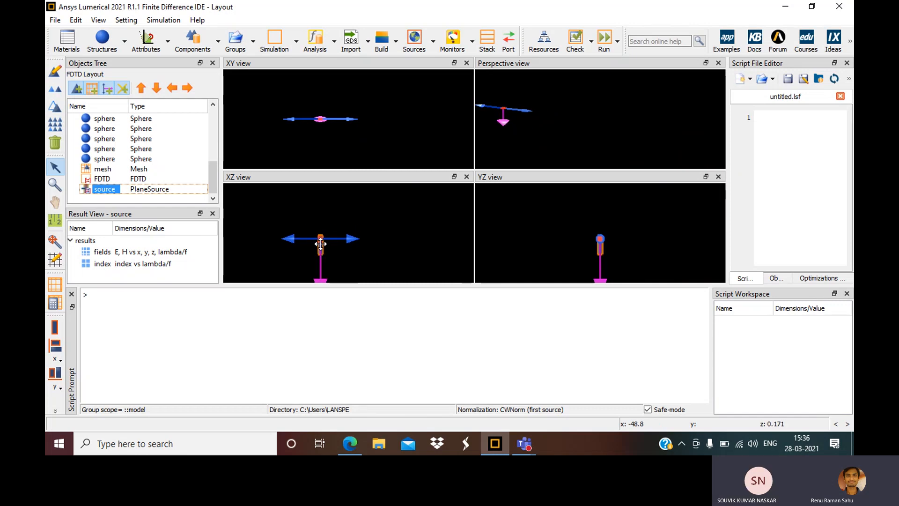
{"action": "scroll", "coordinate": [320, 244], "scroll_direction": "up", "scroll_amount": 3}
{"action": "scroll", "coordinate": [320, 244], "scroll_direction": "up", "scroll_amount": 3}
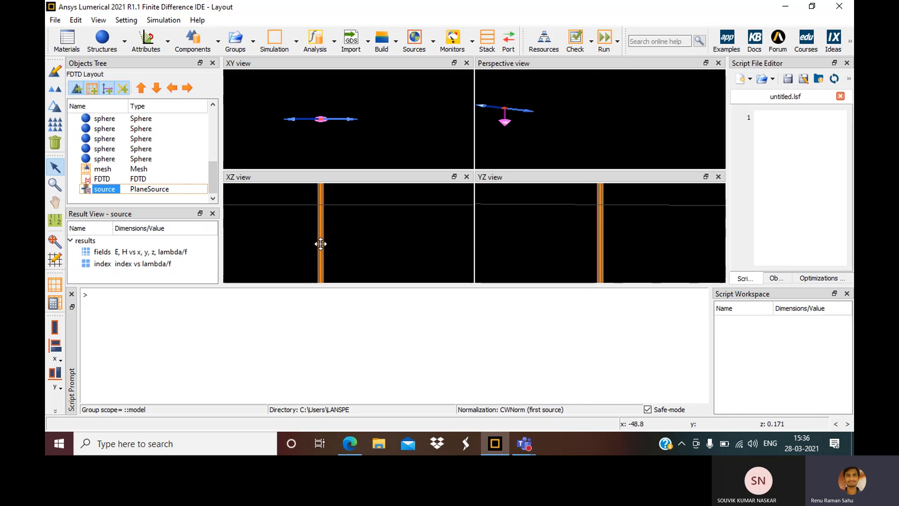
{"action": "scroll", "coordinate": [320, 244], "scroll_direction": "down", "scroll_amount": 3}
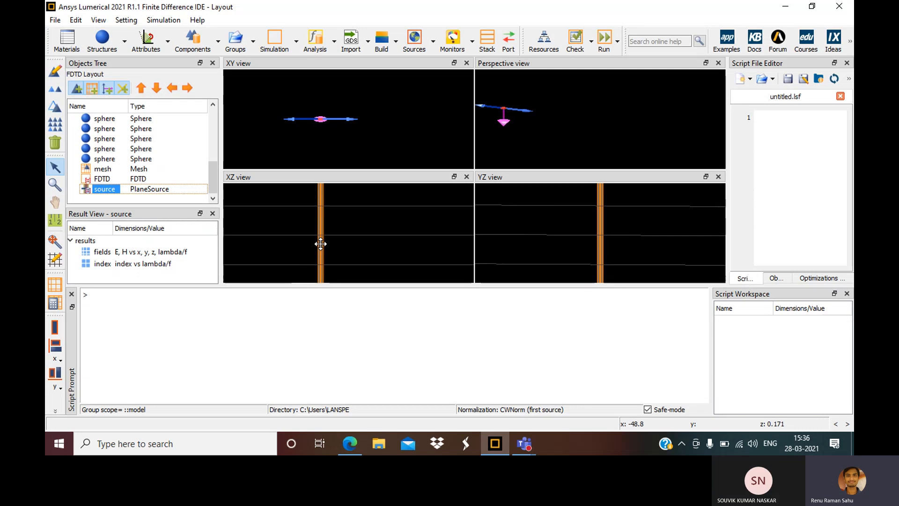
{"action": "scroll", "coordinate": [320, 244], "scroll_direction": "down", "scroll_amount": 1}
{"action": "scroll", "coordinate": [320, 244], "scroll_direction": "up", "scroll_amount": 2}
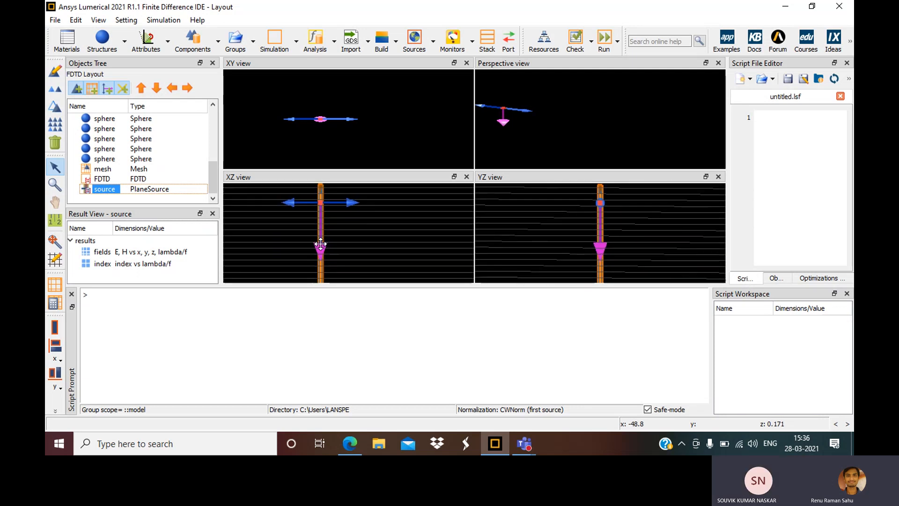
{"action": "scroll", "coordinate": [320, 244], "scroll_direction": "down", "scroll_amount": 2}
{"action": "scroll", "coordinate": [320, 244], "scroll_direction": "up", "scroll_amount": 1}
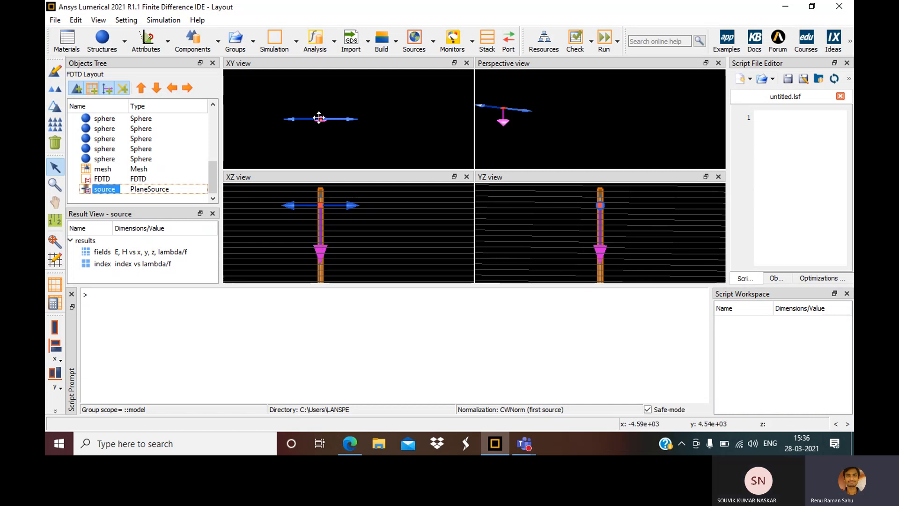
{"action": "scroll", "coordinate": [319, 118], "scroll_direction": "up", "scroll_amount": 3}
{"action": "scroll", "coordinate": [319, 118], "scroll_direction": "down", "scroll_amount": 2}
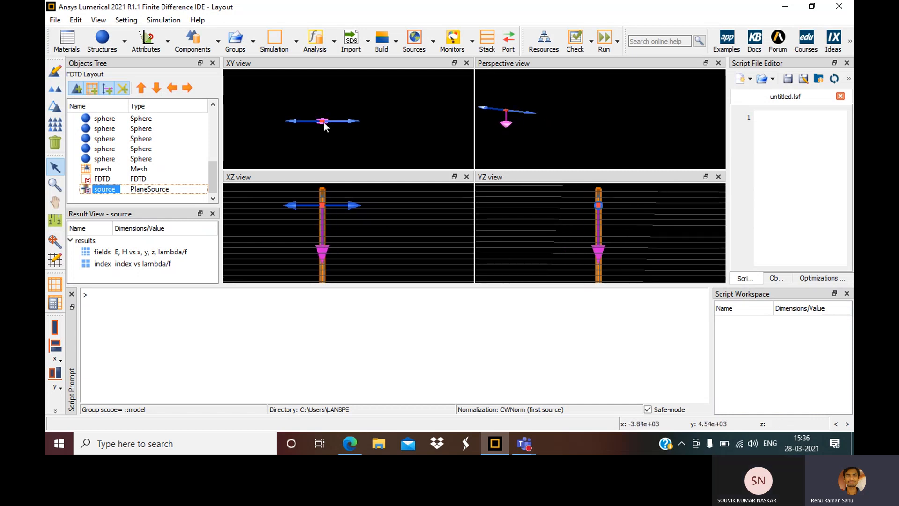
{"action": "scroll", "coordinate": [324, 122], "scroll_direction": "up", "scroll_amount": 8}
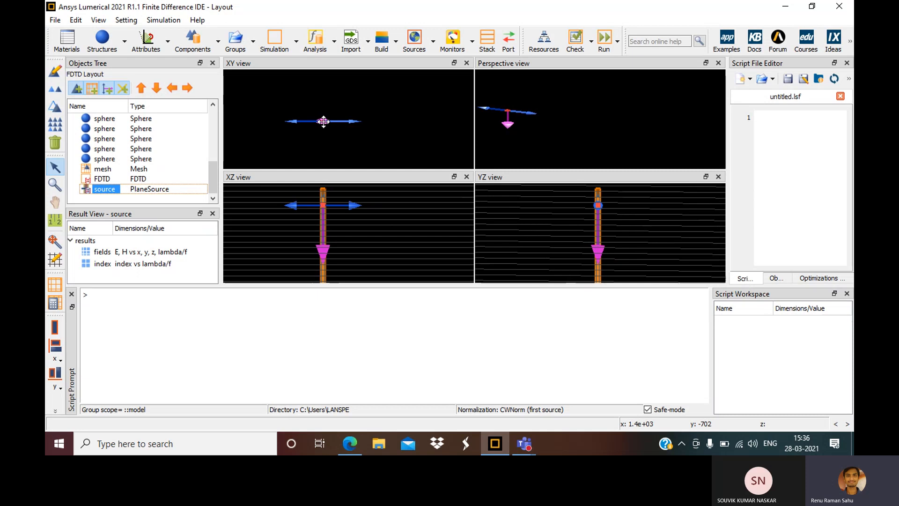
{"action": "scroll", "coordinate": [323, 121], "scroll_direction": "down", "scroll_amount": 5}
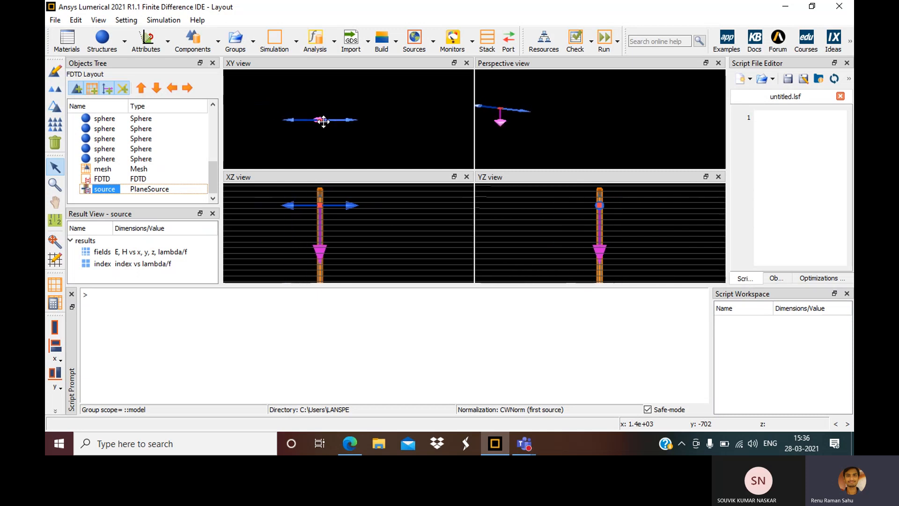
{"action": "scroll", "coordinate": [324, 122], "scroll_direction": "up", "scroll_amount": 6}
{"action": "scroll", "coordinate": [323, 122], "scroll_direction": "down", "scroll_amount": 10}
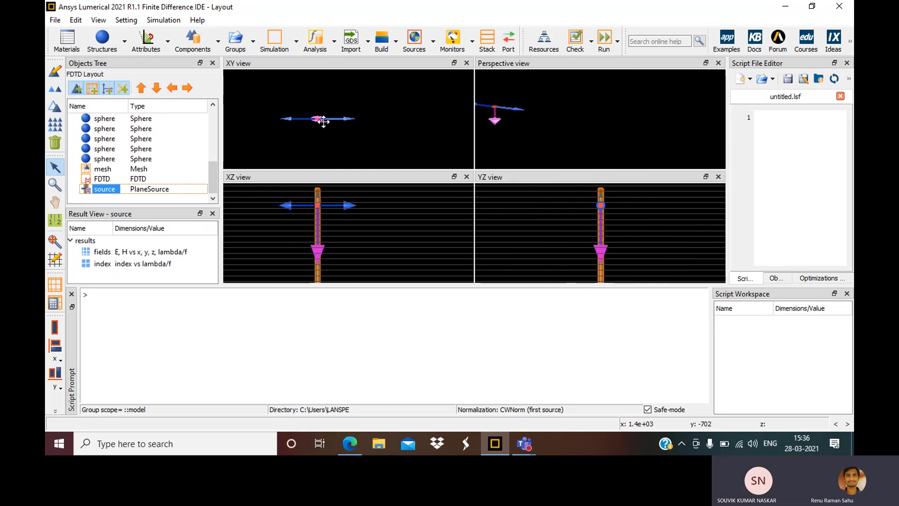
{"action": "scroll", "coordinate": [324, 121], "scroll_direction": "up", "scroll_amount": 8}
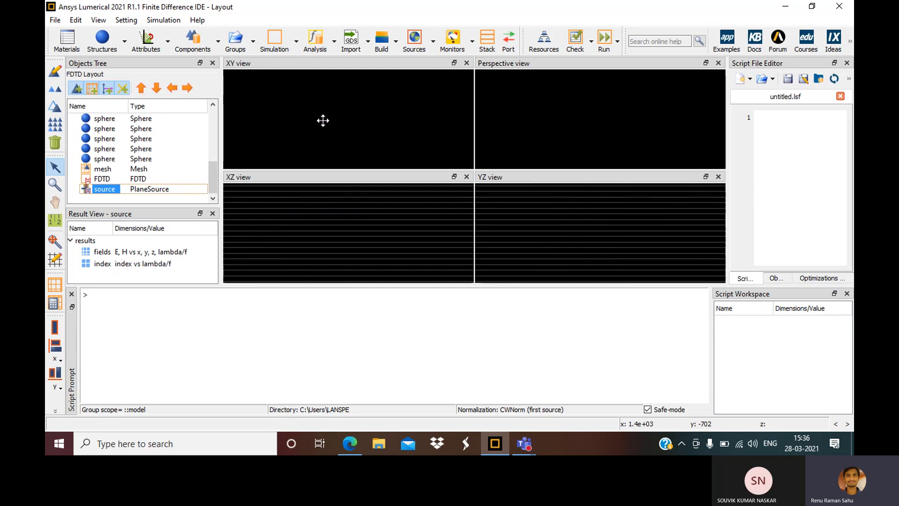
{"action": "scroll", "coordinate": [323, 121], "scroll_direction": "down", "scroll_amount": 5}
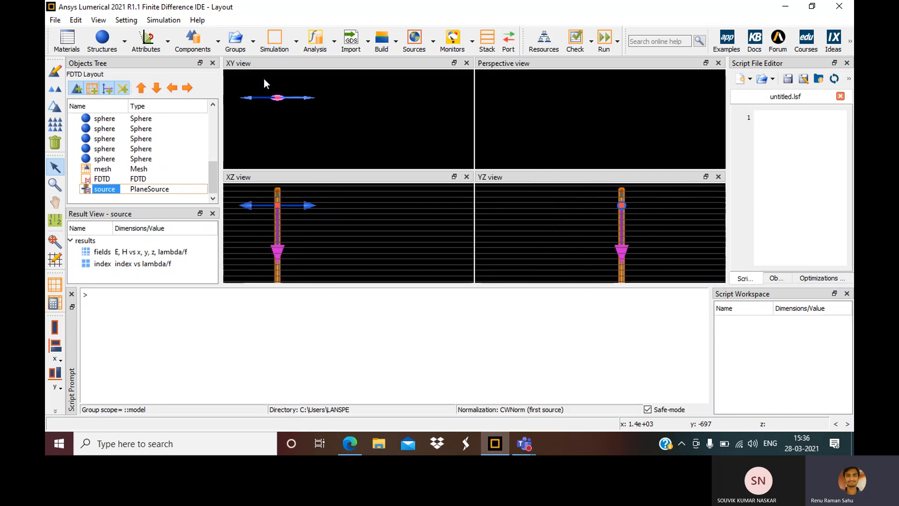
{"action": "scroll", "coordinate": [260, 77], "scroll_direction": "up", "scroll_amount": 6}
{"action": "scroll", "coordinate": [261, 77], "scroll_direction": "down", "scroll_amount": 6}
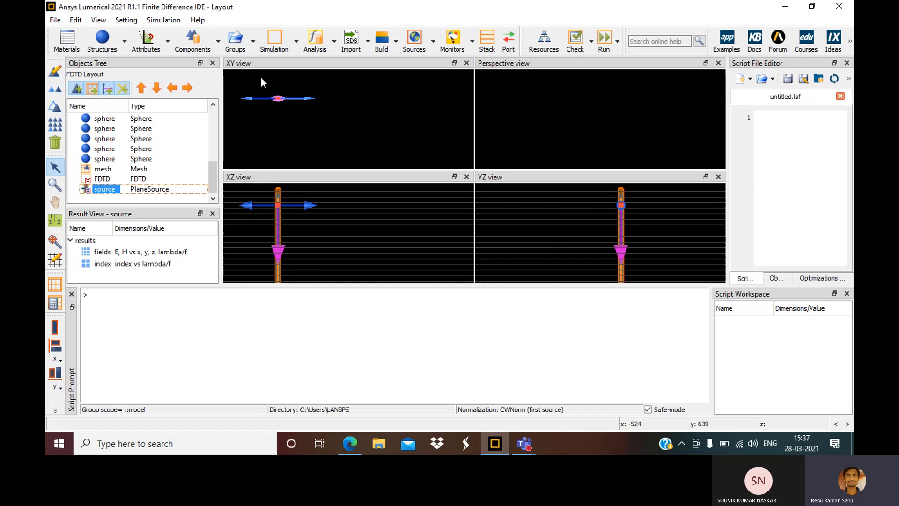
- Examine the plane wave source and its polarization arrows from far out until the substrate and source outline are distinguishable
{"action": "scroll", "coordinate": [243, 92], "scroll_direction": "down", "scroll_amount": 2}
{"action": "scroll", "coordinate": [242, 91], "scroll_direction": "up", "scroll_amount": 14}
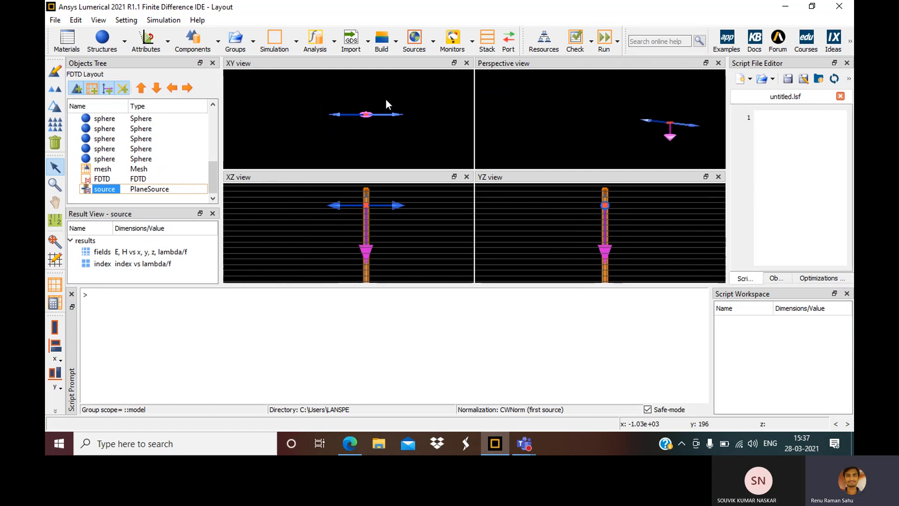
{"action": "scroll", "coordinate": [385, 99], "scroll_direction": "up", "scroll_amount": 6}
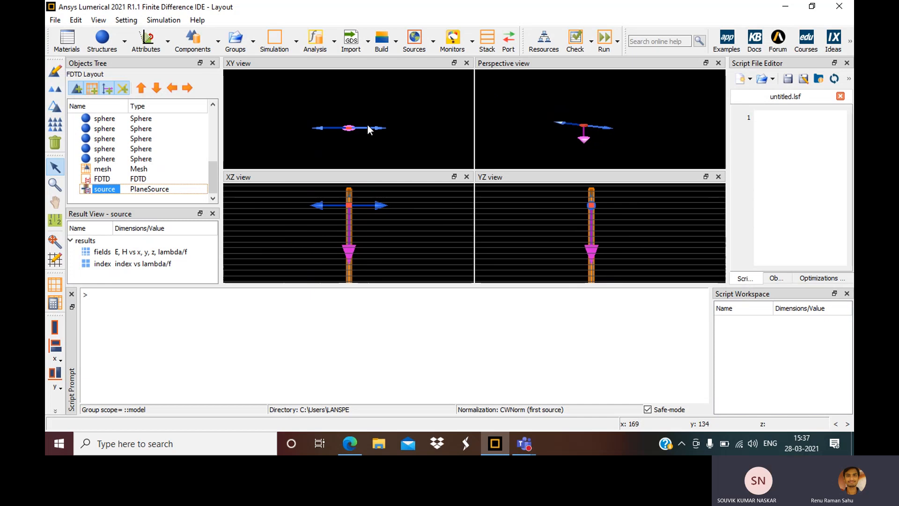
{"action": "scroll", "coordinate": [347, 142], "scroll_direction": "up", "scroll_amount": 5}
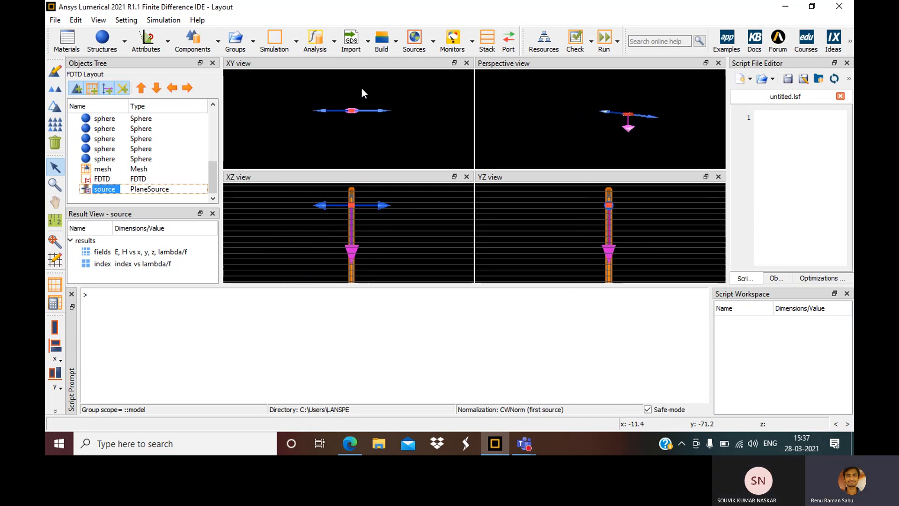
{"action": "scroll", "coordinate": [361, 89], "scroll_direction": "up", "scroll_amount": 6}
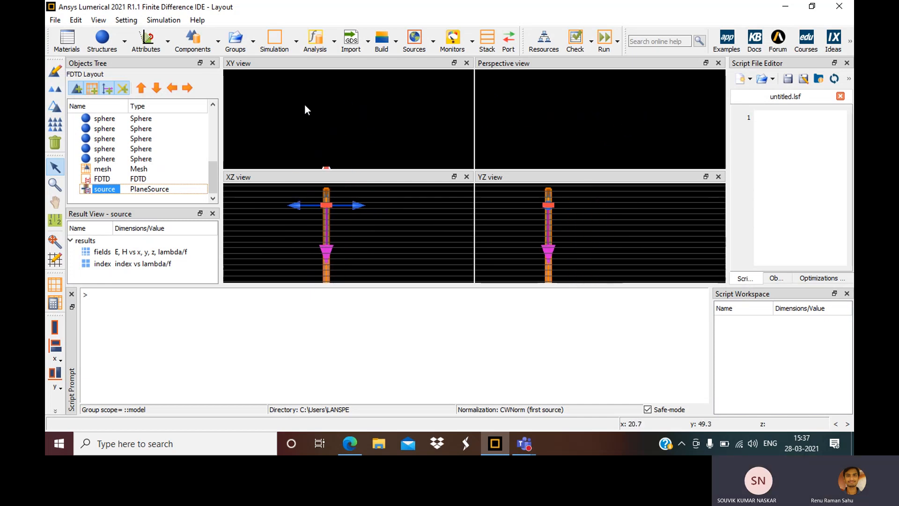
{"action": "scroll", "coordinate": [303, 105], "scroll_direction": "up", "scroll_amount": 2}
{"action": "scroll", "coordinate": [303, 105], "scroll_direction": "down", "scroll_amount": 6}
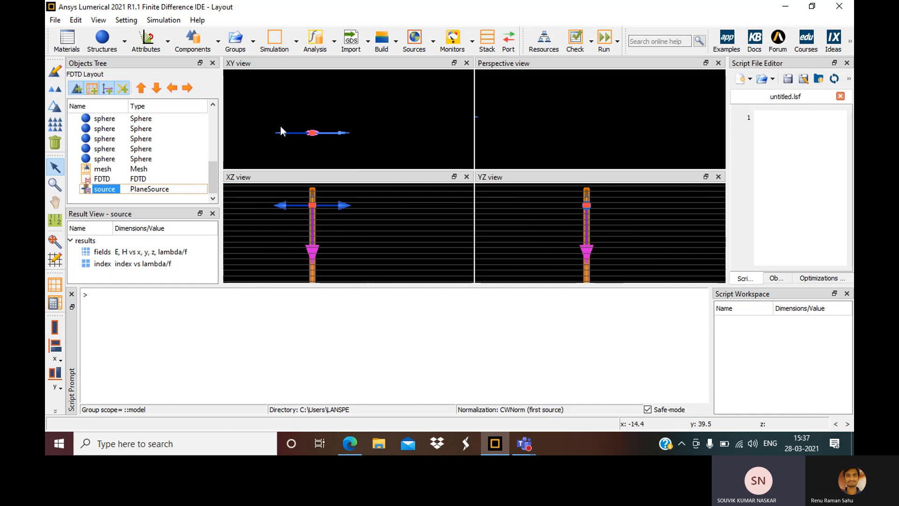
{"action": "scroll", "coordinate": [281, 126], "scroll_direction": "up", "scroll_amount": 1}
{"action": "scroll", "coordinate": [280, 126], "scroll_direction": "down", "scroll_amount": 2}
{"action": "scroll", "coordinate": [281, 126], "scroll_direction": "up", "scroll_amount": 5}
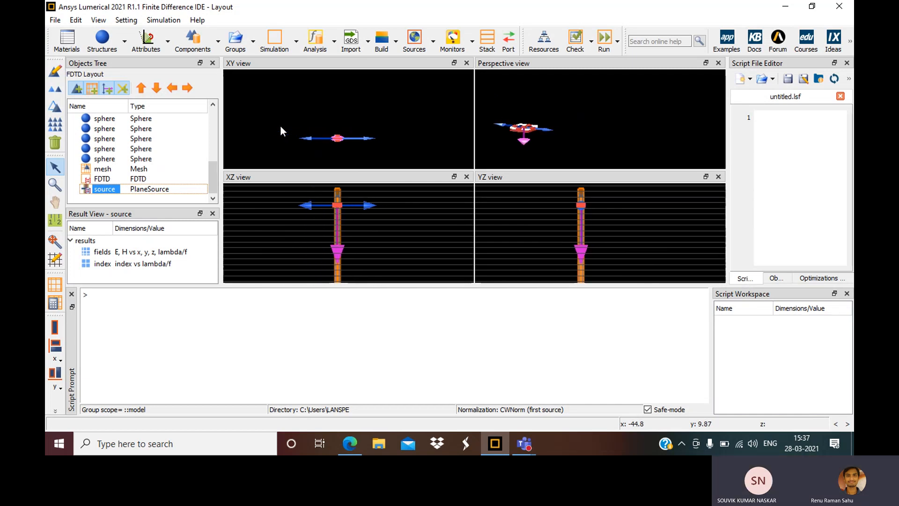
{"action": "scroll", "coordinate": [281, 125], "scroll_direction": "up", "scroll_amount": 1}
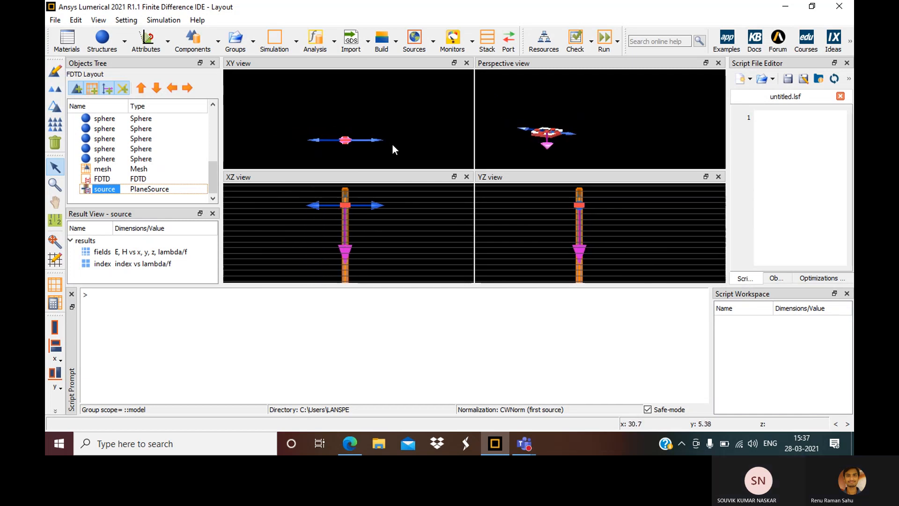
{"action": "scroll", "coordinate": [392, 146], "scroll_direction": "up", "scroll_amount": 3}
{"action": "scroll", "coordinate": [392, 145], "scroll_direction": "up", "scroll_amount": 2}
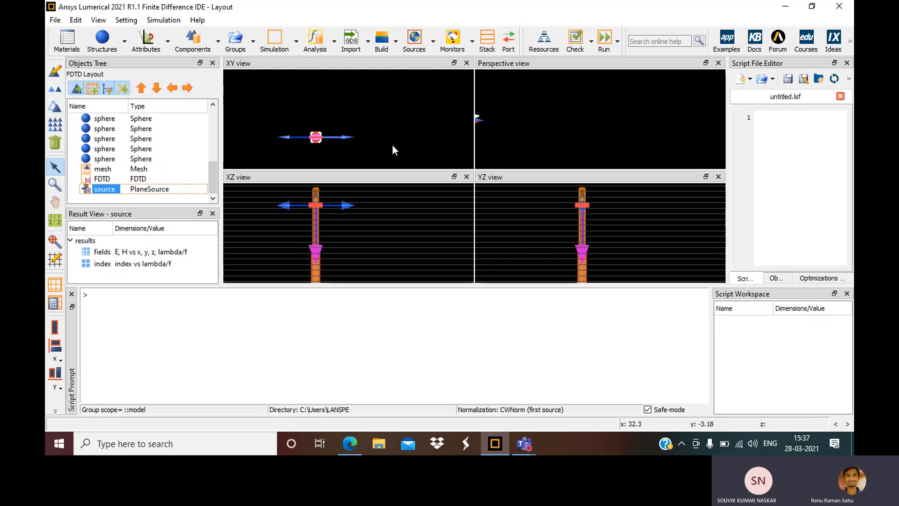
{"action": "scroll", "coordinate": [285, 138], "scroll_direction": "up", "scroll_amount": 2}
{"action": "scroll", "coordinate": [284, 138], "scroll_direction": "up", "scroll_amount": 2}
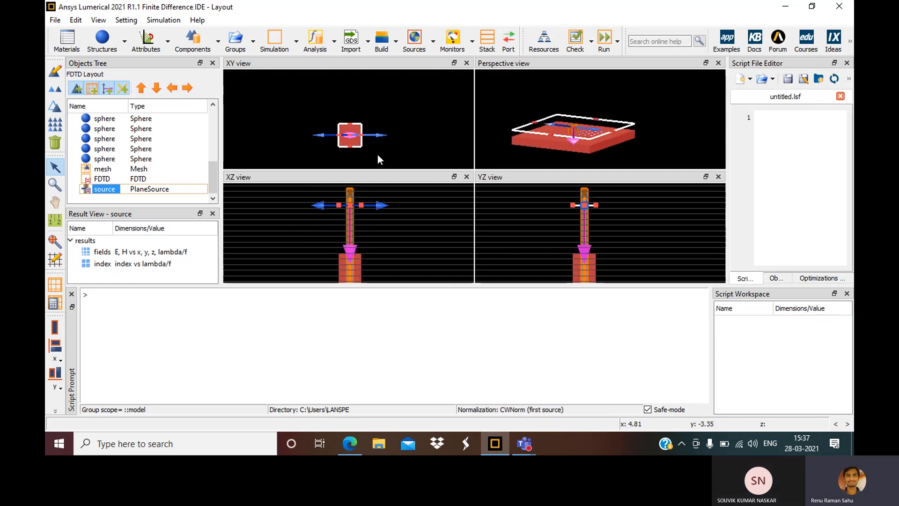
- Examine the plane wave source's outline against the substrate edges and the sphere array in all four views
{"action": "scroll", "coordinate": [377, 156], "scroll_direction": "up", "scroll_amount": 2}
{"action": "scroll", "coordinate": [288, 149], "scroll_direction": "up", "scroll_amount": 2}
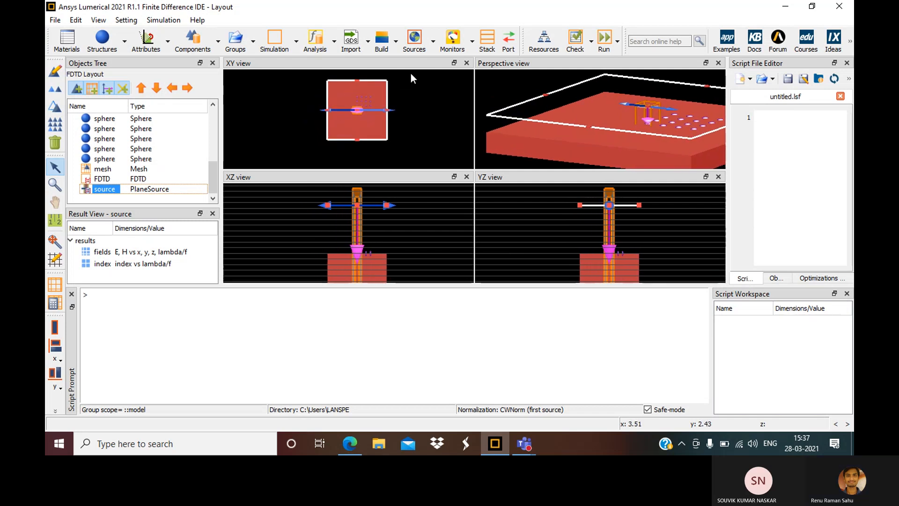
{"action": "scroll", "coordinate": [411, 73], "scroll_direction": "up", "scroll_amount": 2}
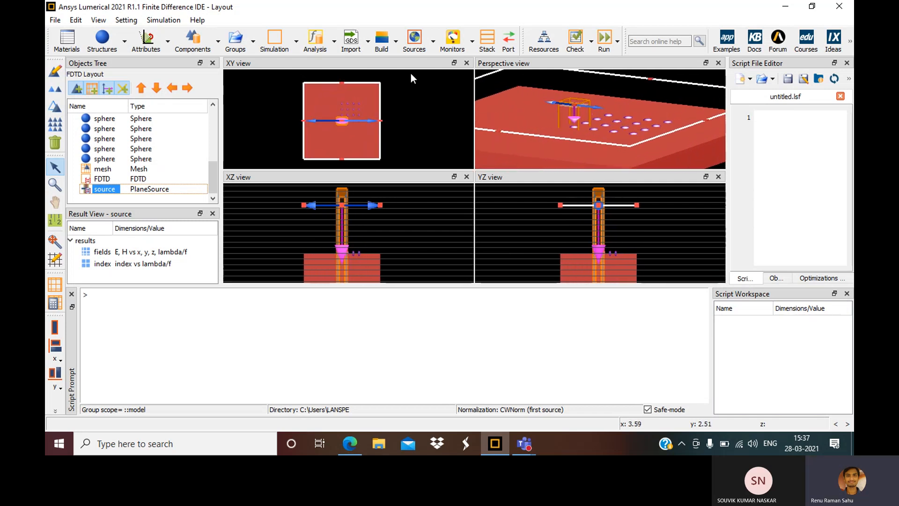
{"action": "scroll", "coordinate": [411, 73], "scroll_direction": "up", "scroll_amount": 1}
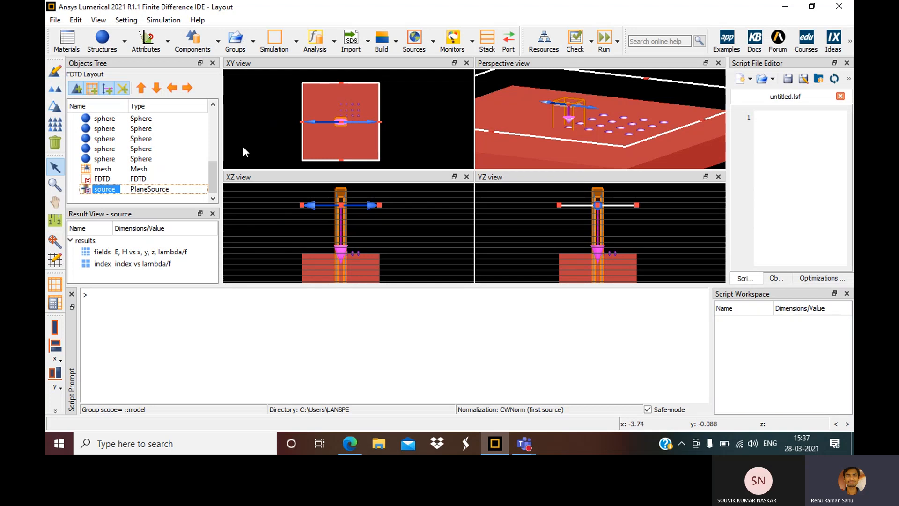
{"action": "scroll", "coordinate": [243, 147], "scroll_direction": "up", "scroll_amount": 2}
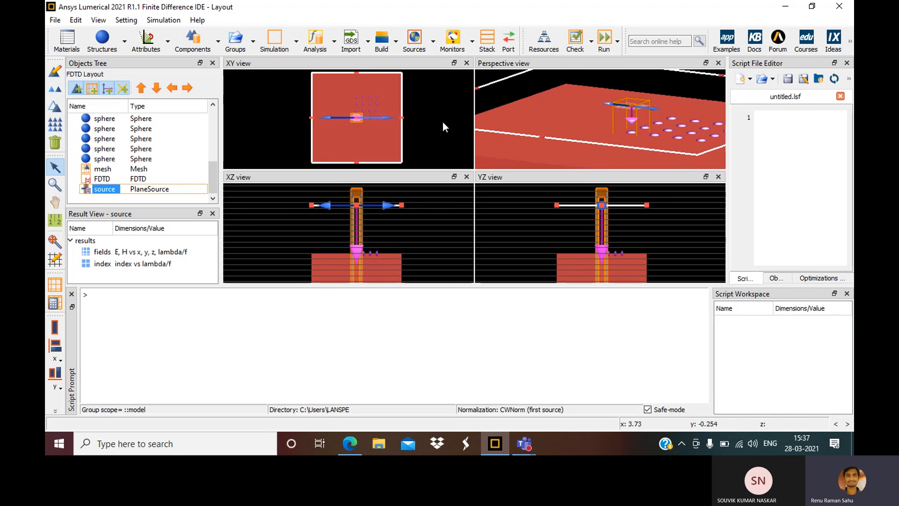
{"action": "scroll", "coordinate": [443, 122], "scroll_direction": "up", "scroll_amount": 1}
{"action": "scroll", "coordinate": [443, 122], "scroll_direction": "up", "scroll_amount": 1}
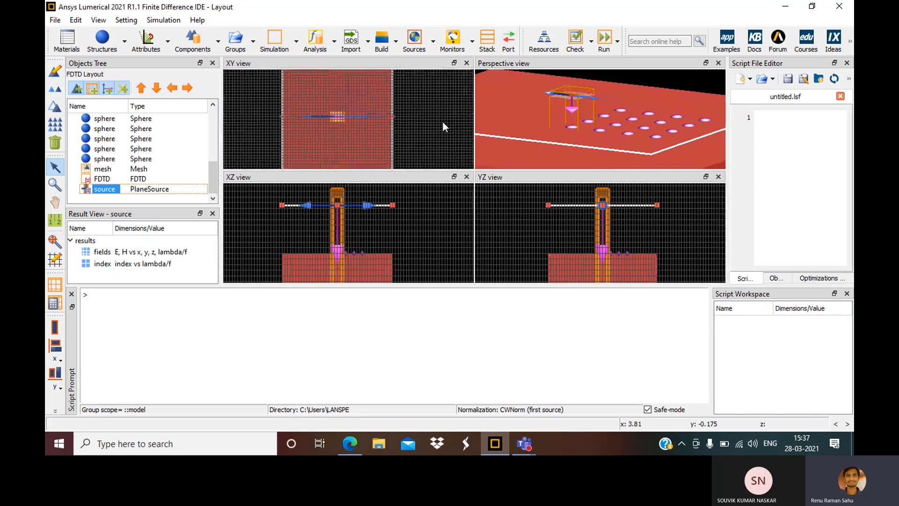
{"action": "scroll", "coordinate": [442, 122], "scroll_direction": "up", "scroll_amount": 1}
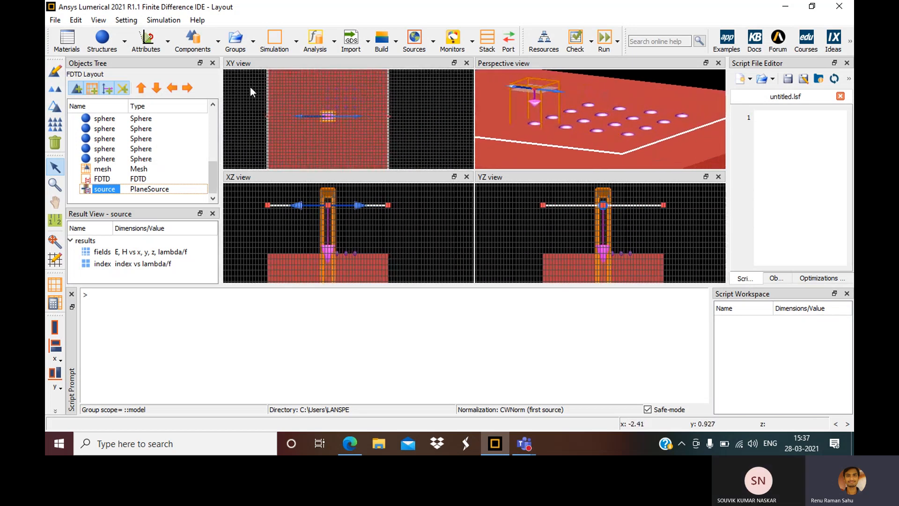
{"action": "scroll", "coordinate": [251, 87], "scroll_direction": "up", "scroll_amount": 1}
{"action": "scroll", "coordinate": [250, 87], "scroll_direction": "up", "scroll_amount": 2}
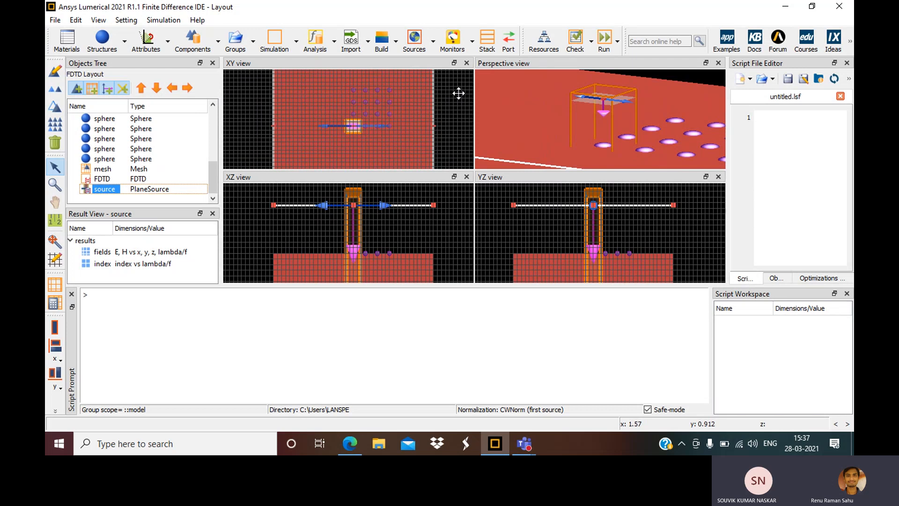
{"action": "scroll", "coordinate": [459, 92], "scroll_direction": "up", "scroll_amount": 2}
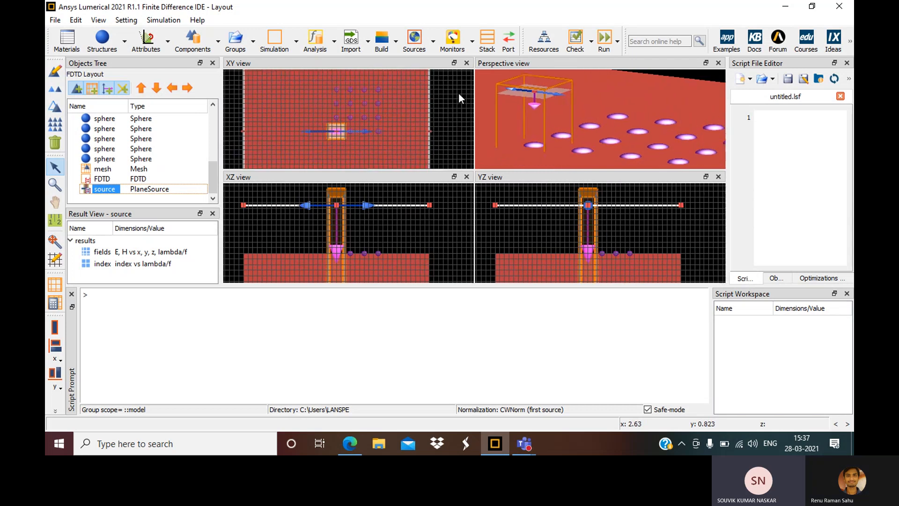
{"action": "scroll", "coordinate": [459, 93], "scroll_direction": "up", "scroll_amount": 1}
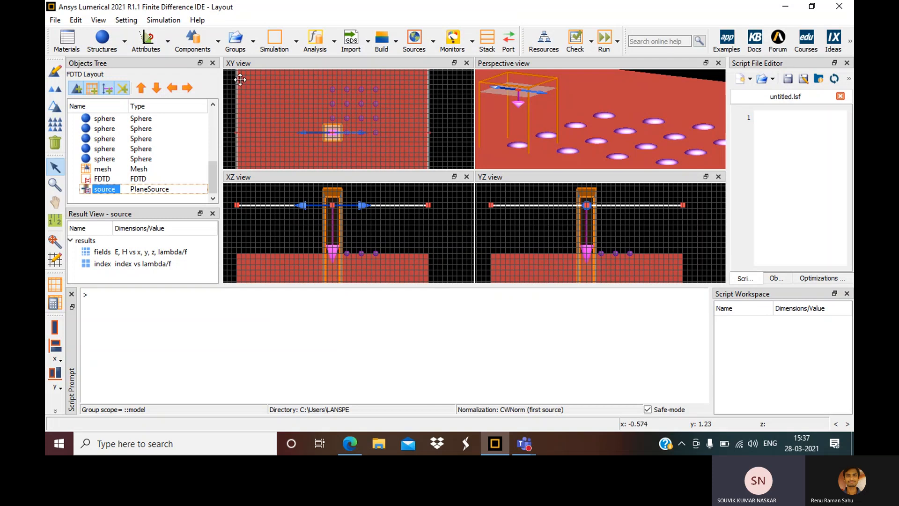
- Examine the part of the plane wave source inside the FDTD region around the sphere at the origin, relative to neighbouring spheres
{"action": "scroll", "coordinate": [233, 83], "scroll_direction": "up", "scroll_amount": 1}
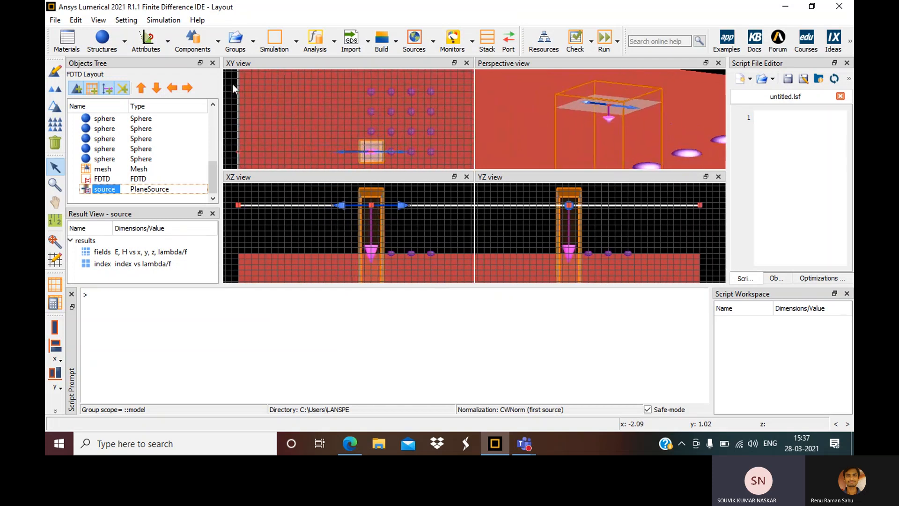
{"action": "scroll", "coordinate": [233, 83], "scroll_direction": "down", "scroll_amount": 2}
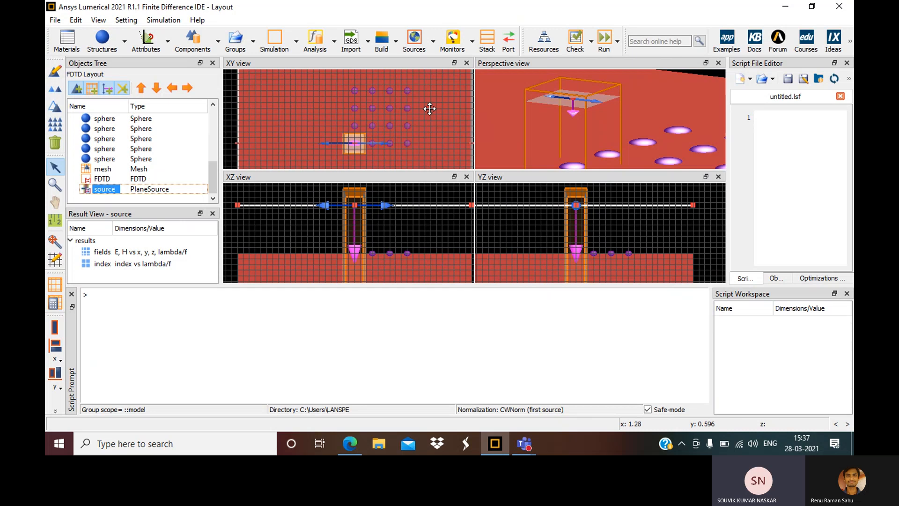
{"action": "scroll", "coordinate": [427, 150], "scroll_direction": "up", "scroll_amount": 2}
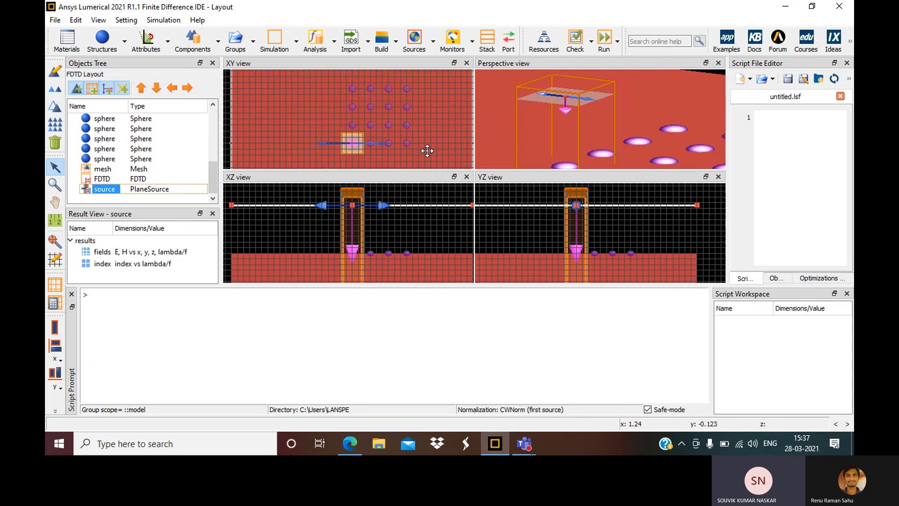
{"action": "scroll", "coordinate": [427, 150], "scroll_direction": "up", "scroll_amount": 2}
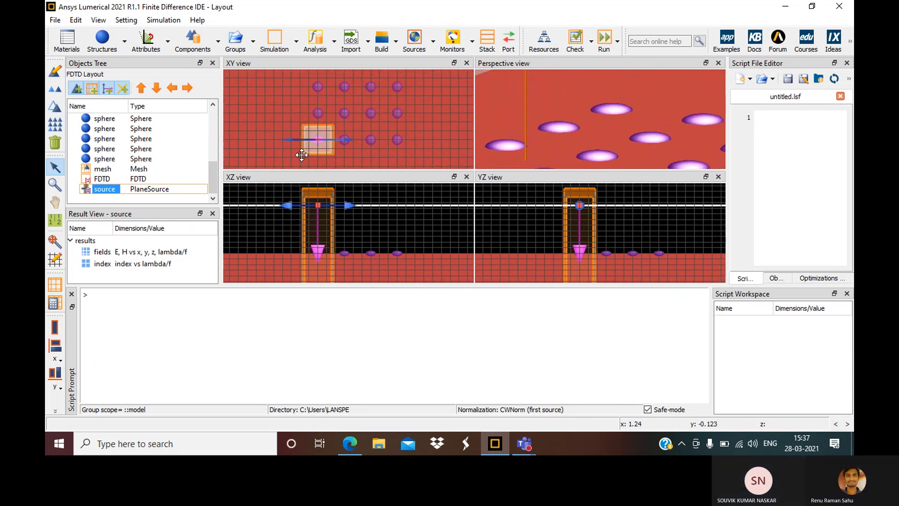
{"action": "scroll", "coordinate": [249, 157], "scroll_direction": "up", "scroll_amount": 1}
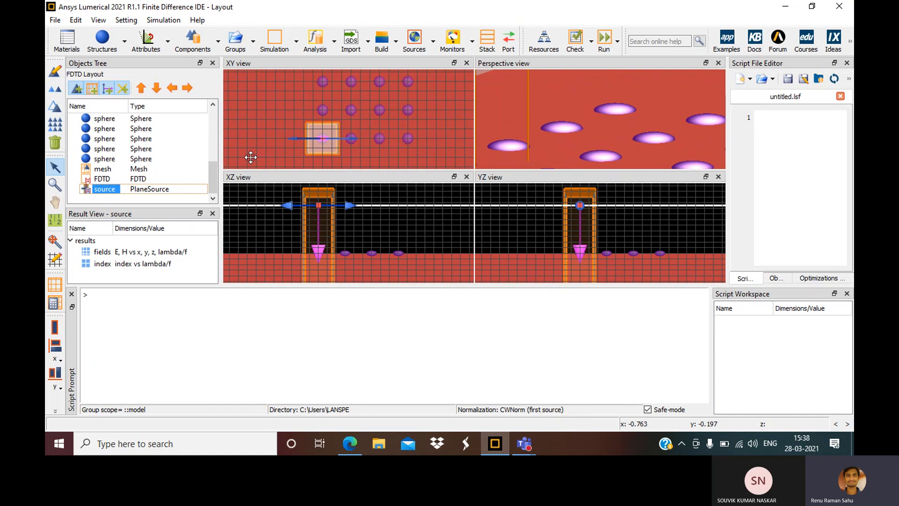
{"action": "scroll", "coordinate": [250, 157], "scroll_direction": "up", "scroll_amount": 2}
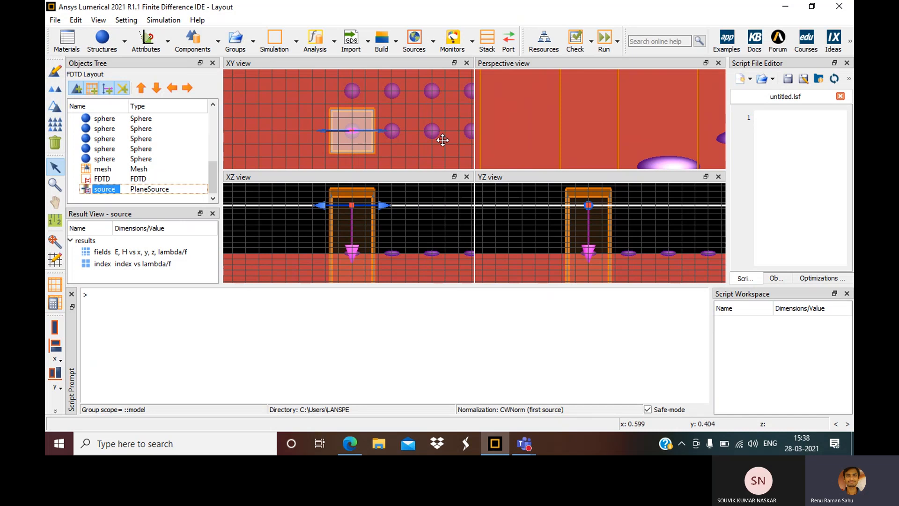
{"action": "scroll", "coordinate": [440, 160], "scroll_direction": "up", "scroll_amount": 3}
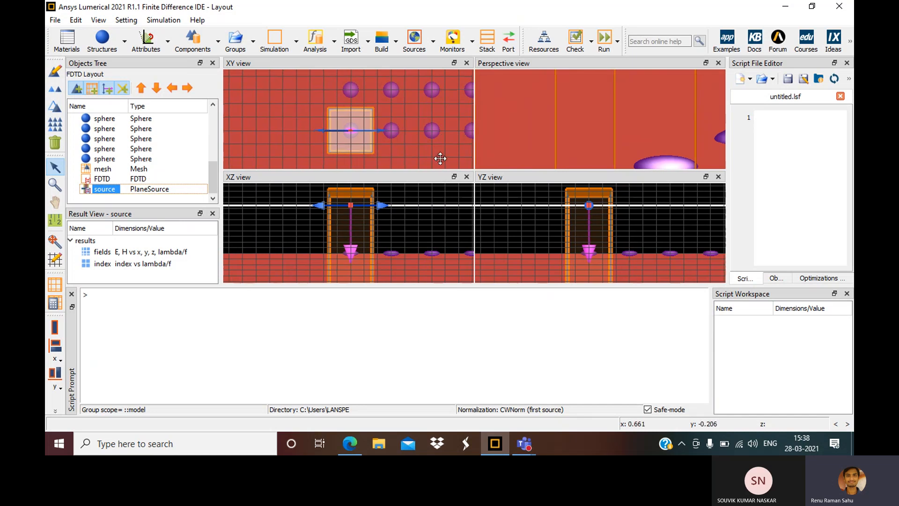
{"action": "scroll", "coordinate": [440, 159], "scroll_direction": "up", "scroll_amount": 1}
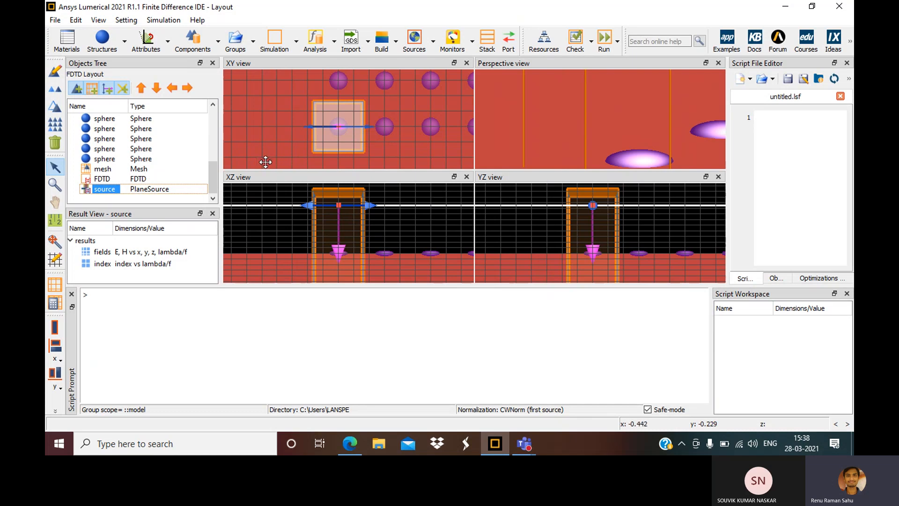
{"action": "scroll", "coordinate": [266, 162], "scroll_direction": "up", "scroll_amount": 2}
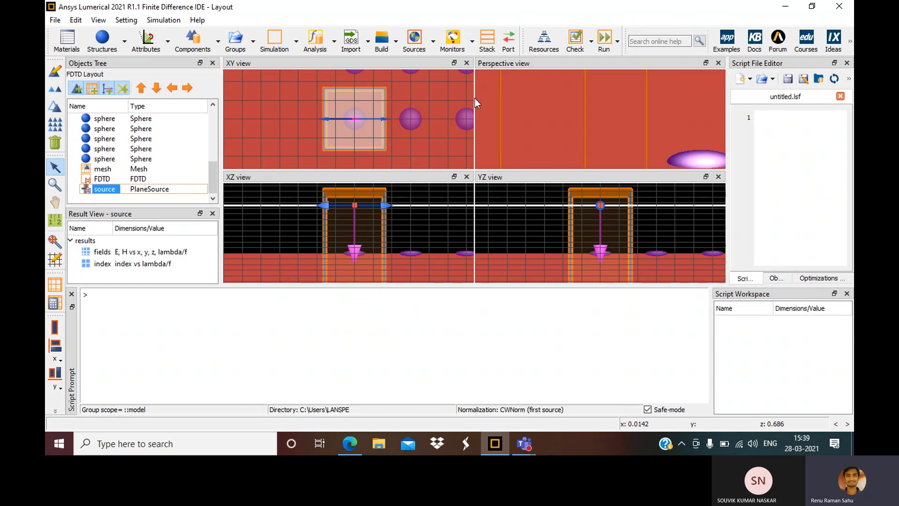
- Add a frequency domain power monitor and raise it in the XZ view to just above the plane wave source, at z about 0.9 µm
{"action": "left_click", "coordinate": [469, 45]}
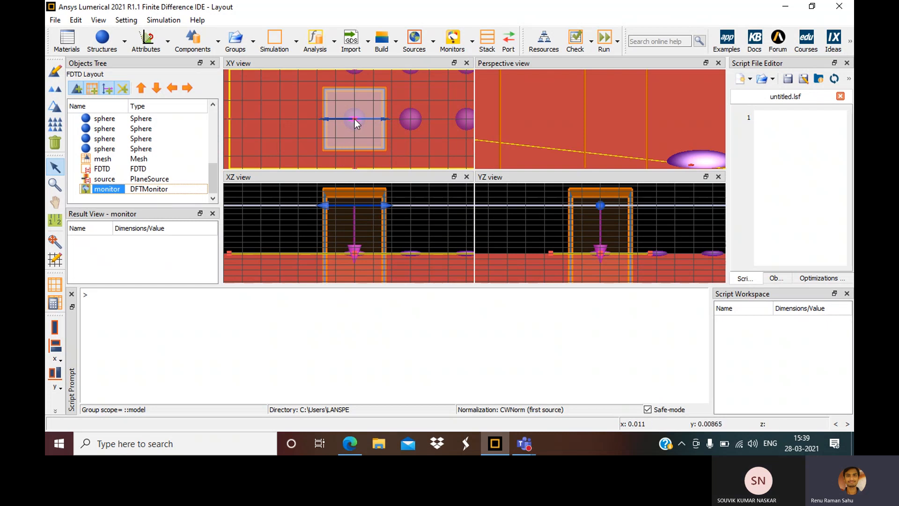
{"action": "scroll", "coordinate": [354, 119], "scroll_direction": "down", "scroll_amount": 3}
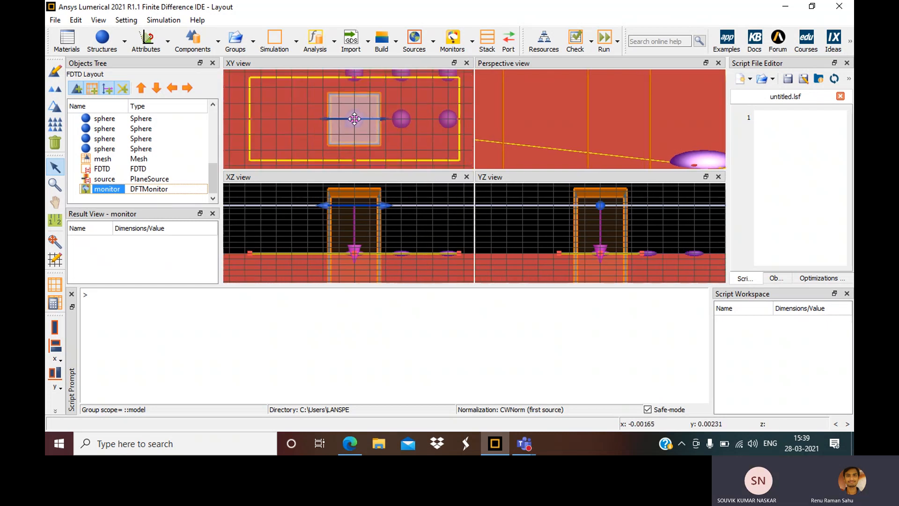
{"action": "scroll", "coordinate": [354, 119], "scroll_direction": "down", "scroll_amount": 1}
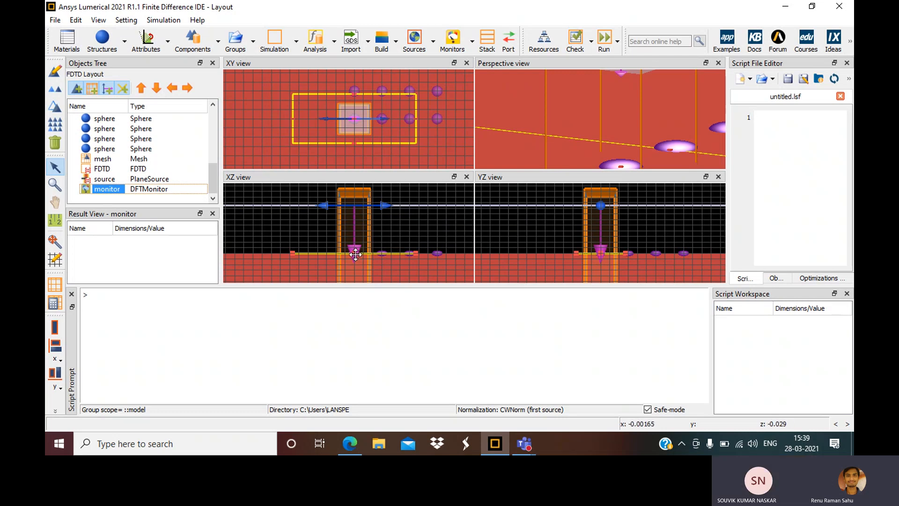
{"action": "left_click_drag", "start_coordinate": [355, 254], "coordinate": [353, 202]}
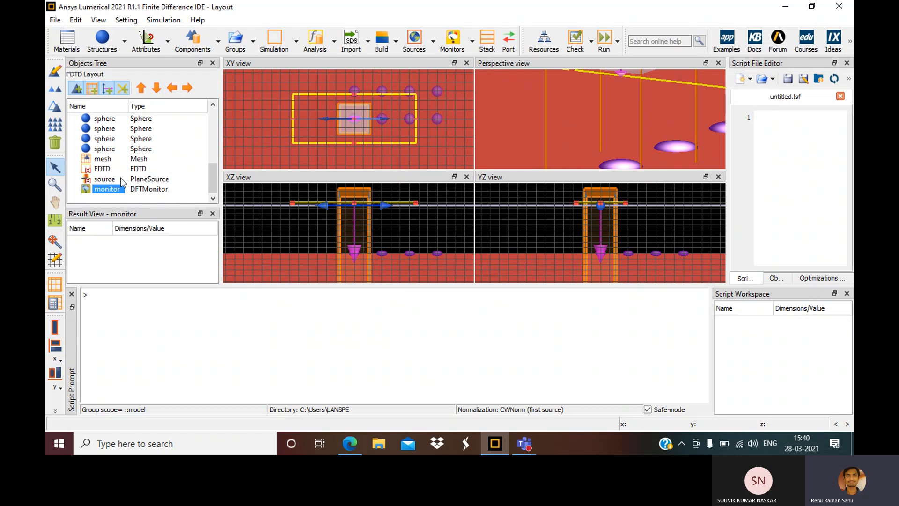
- Open the power monitor above the source for editing and set its x min to -2 µm and x max to 2 µm
{"action": "right_click", "coordinate": [107, 192]}
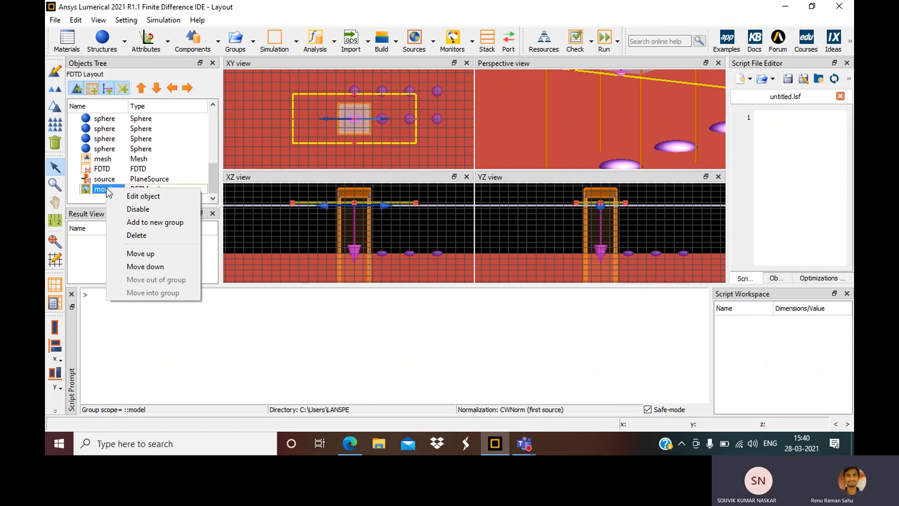
{"action": "left_click", "coordinate": [132, 194]}
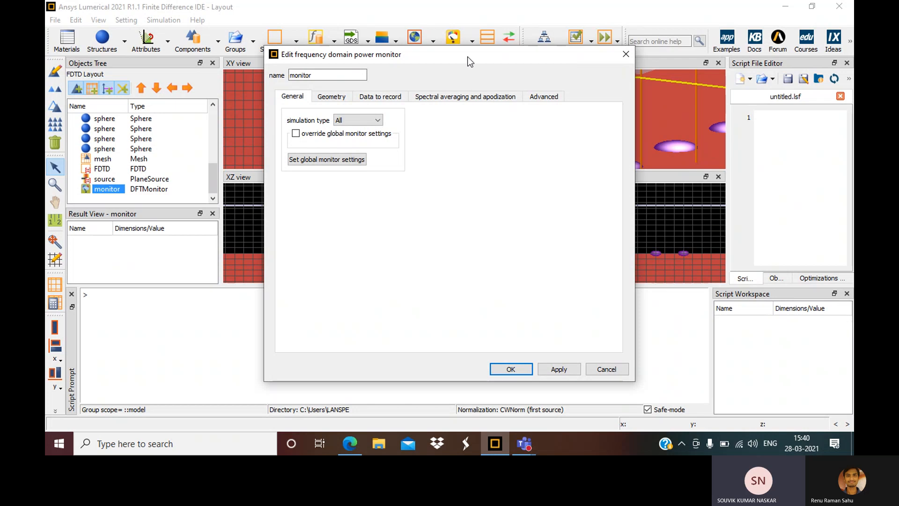
{"action": "left_click_drag", "start_coordinate": [467, 56], "coordinate": [648, 52]}
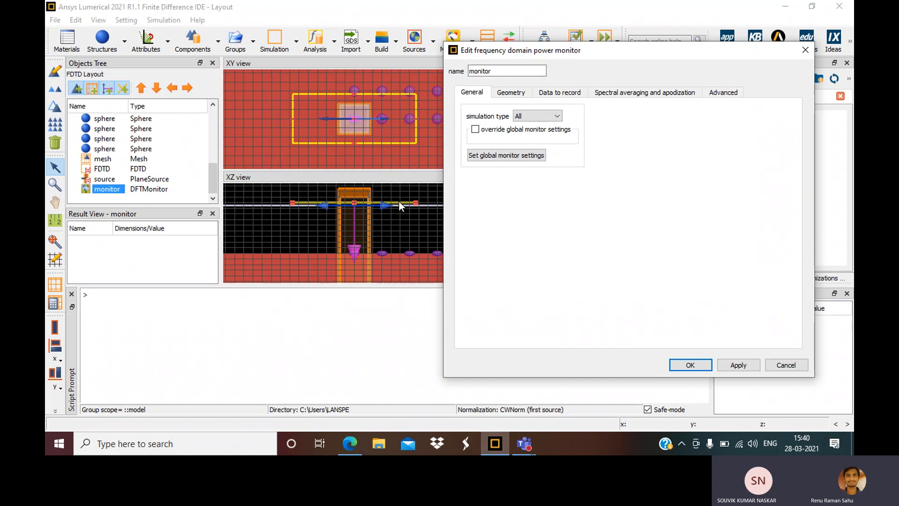
{"action": "left_click", "coordinate": [513, 94]}
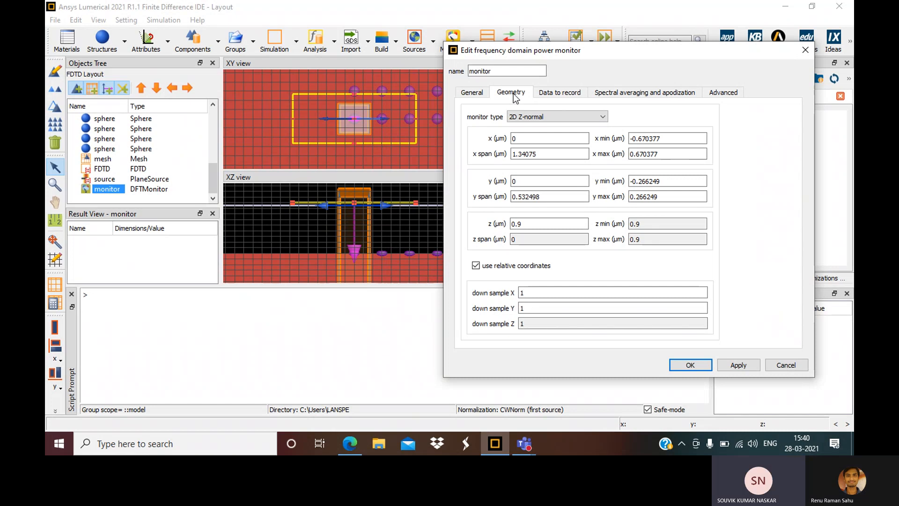
{"action": "left_click_drag", "start_coordinate": [597, 48], "coordinate": [630, 43]}
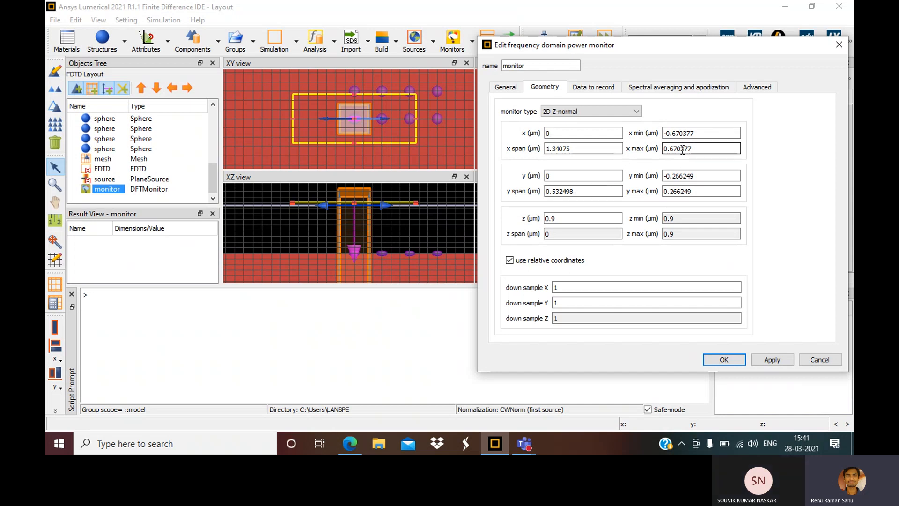
{"action": "left_click", "coordinate": [677, 133]}
{"action": "double_click", "coordinate": [675, 133]}
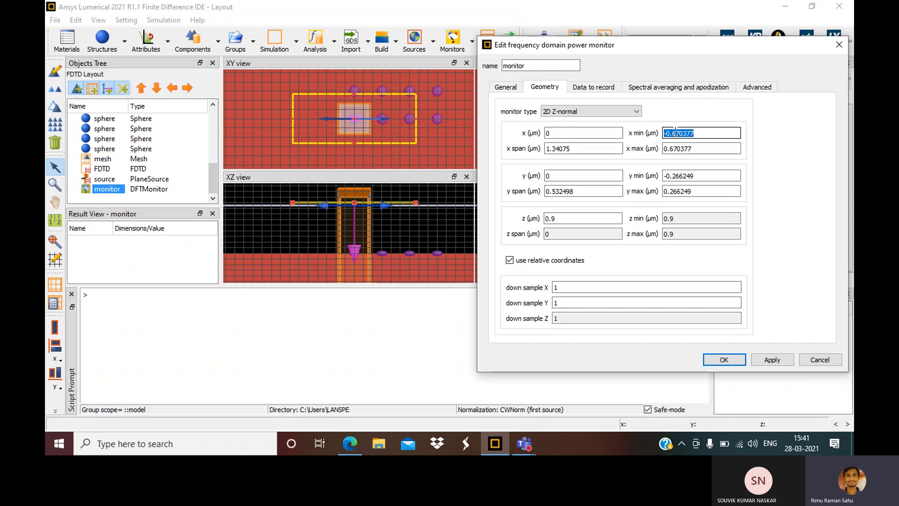
{"action": "type", "text": "-2"}
{"action": "left_click", "coordinate": [693, 149]}
{"action": "double_click", "coordinate": [692, 149]}
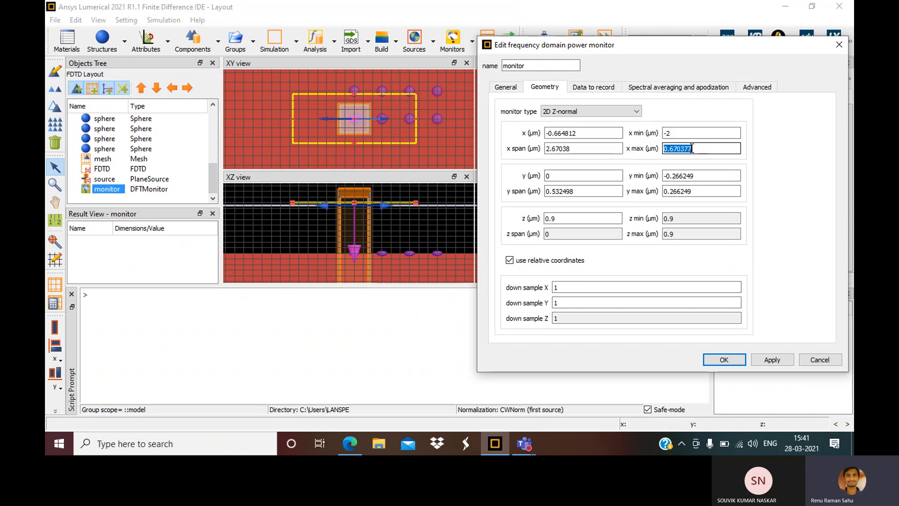
{"action": "type", "text": "2"}
- Set the monitor's y min to -2 µm and y max to 2 µm and accept the geometry
{"action": "left_click", "coordinate": [683, 176]}
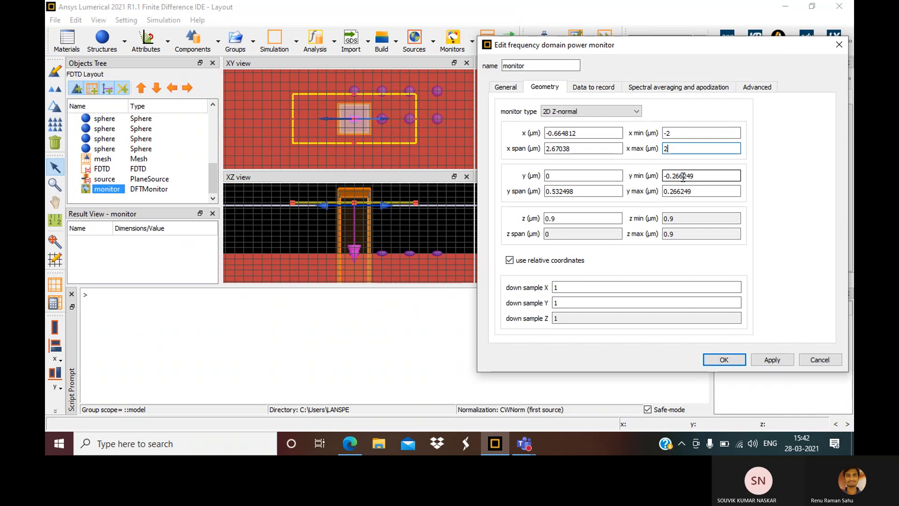
{"action": "double_click", "coordinate": [683, 176]}
{"action": "triple_click", "coordinate": [683, 176]}
{"action": "type", "text": "-"}
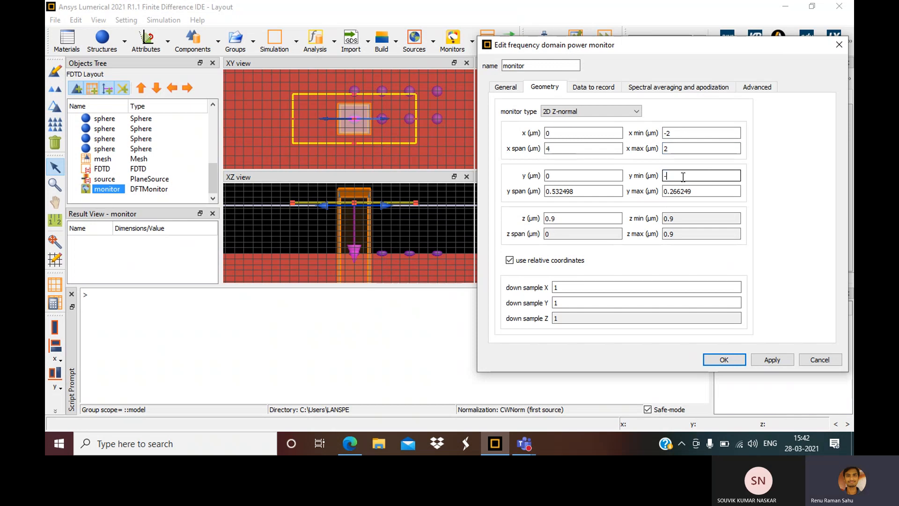
{"action": "type", "text": "2"}
{"action": "double_click", "coordinate": [678, 190]}
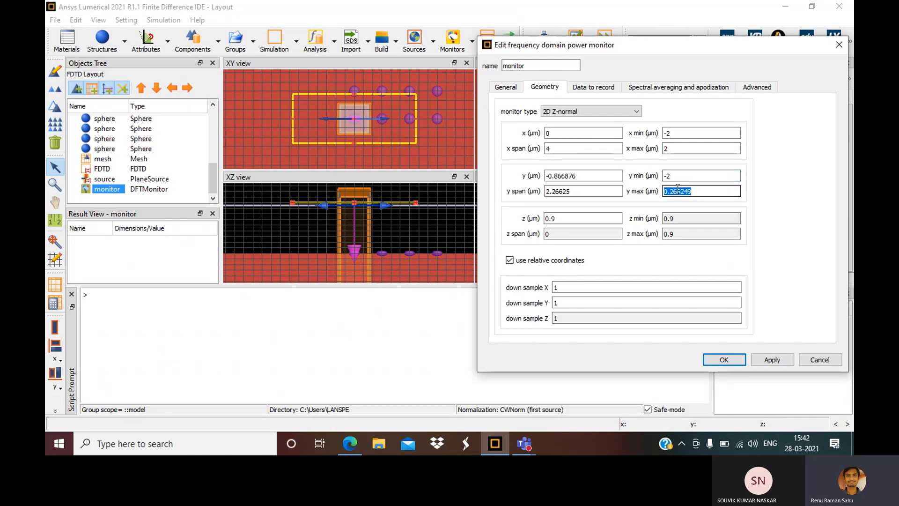
{"action": "type", "text": "2"}
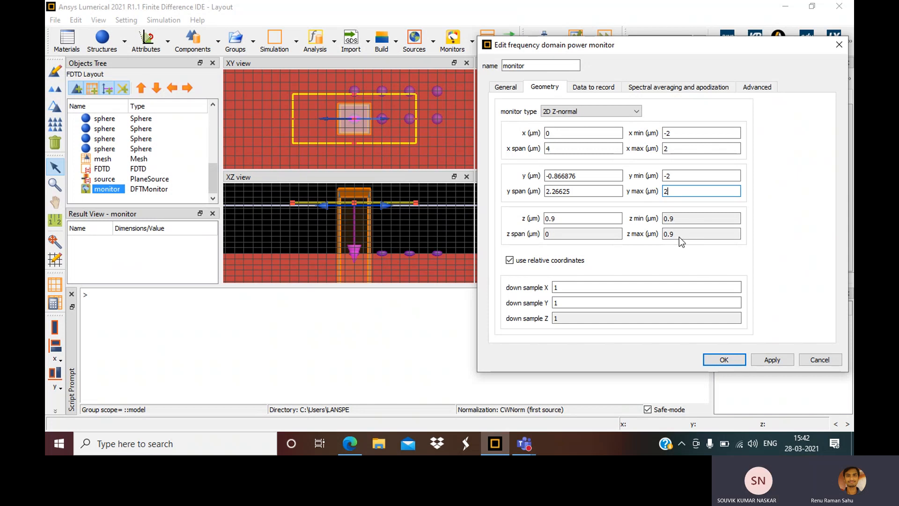
{"action": "left_click", "coordinate": [774, 365]}
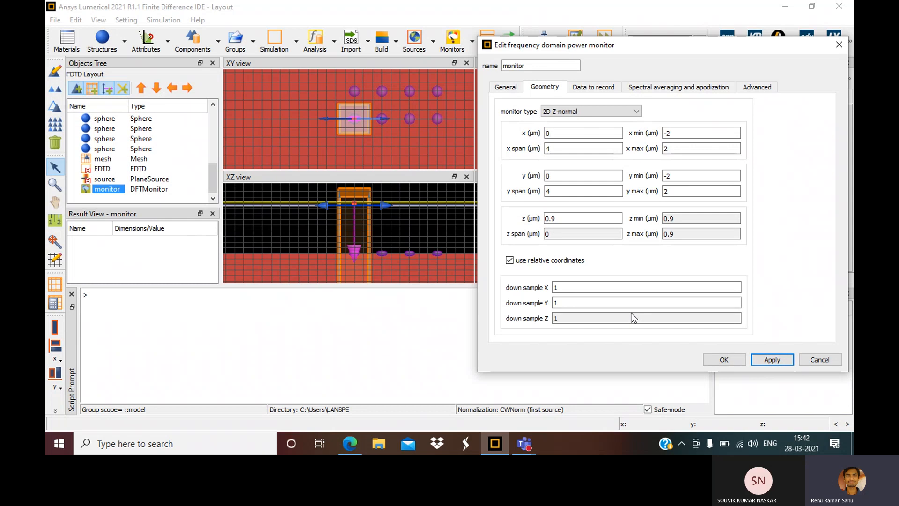
{"action": "left_click", "coordinate": [732, 360]}
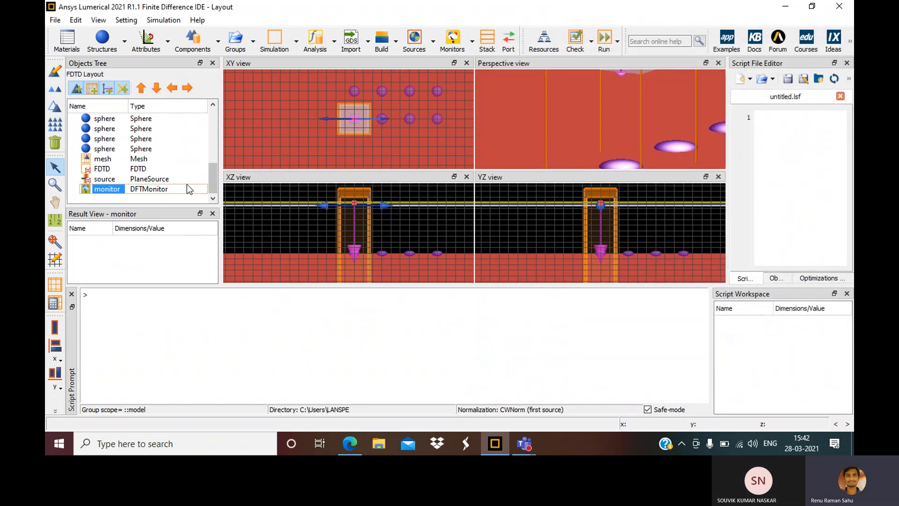
- Rename the monitor above the plane wave source as R_monitor
{"action": "right_click", "coordinate": [106, 191]}
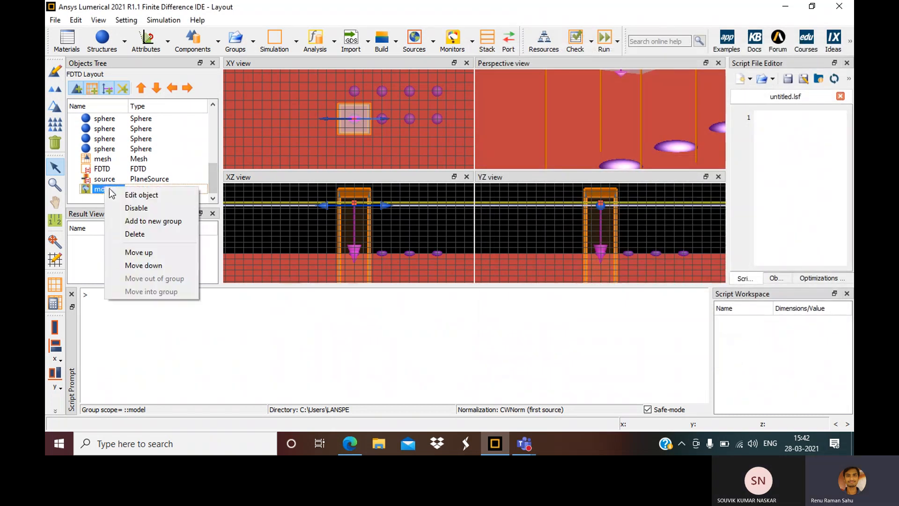
{"action": "left_click", "coordinate": [135, 196]}
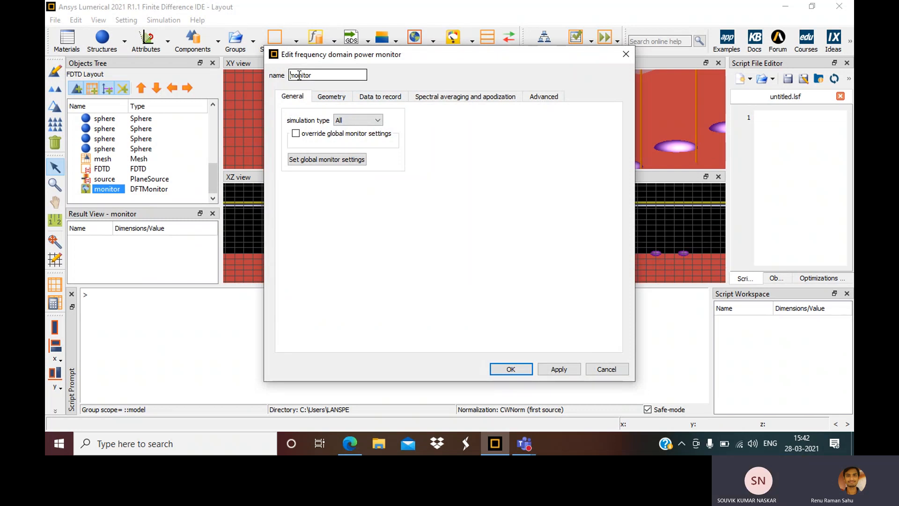
{"action": "type", "text": "R"}
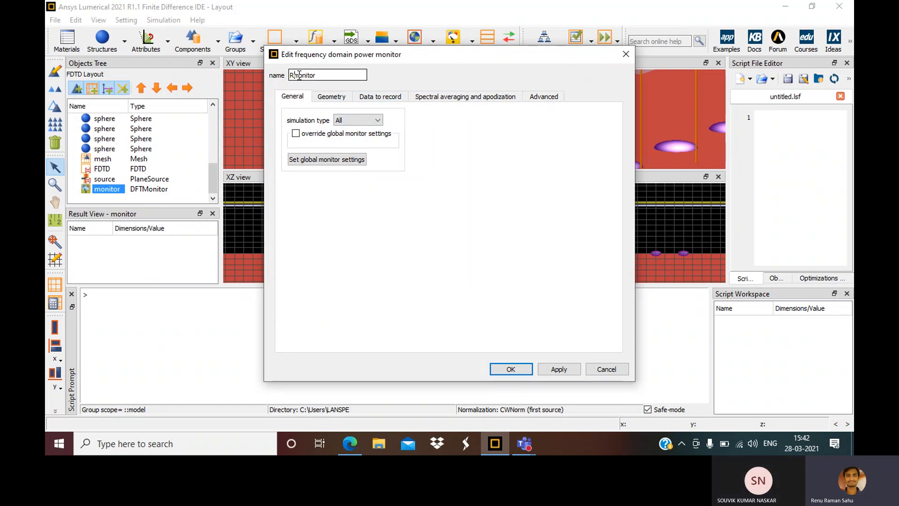
{"action": "type", "text": "_"}
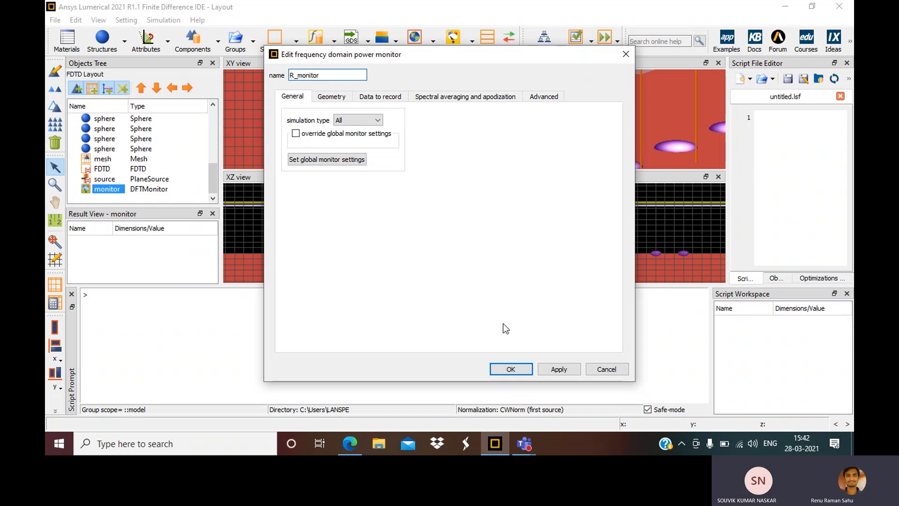
{"action": "left_click", "coordinate": [511, 369]}
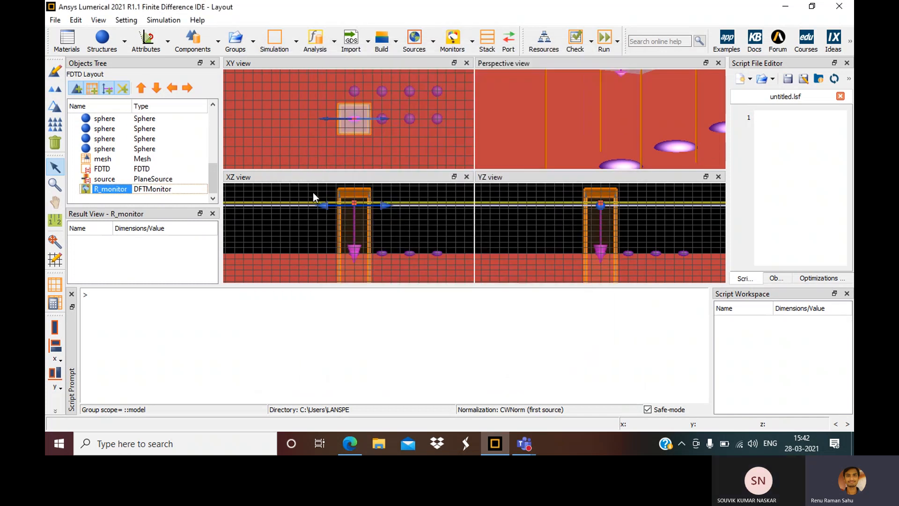
- Add a second frequency domain power monitor and name it T_monitor
{"action": "left_click", "coordinate": [469, 52]}
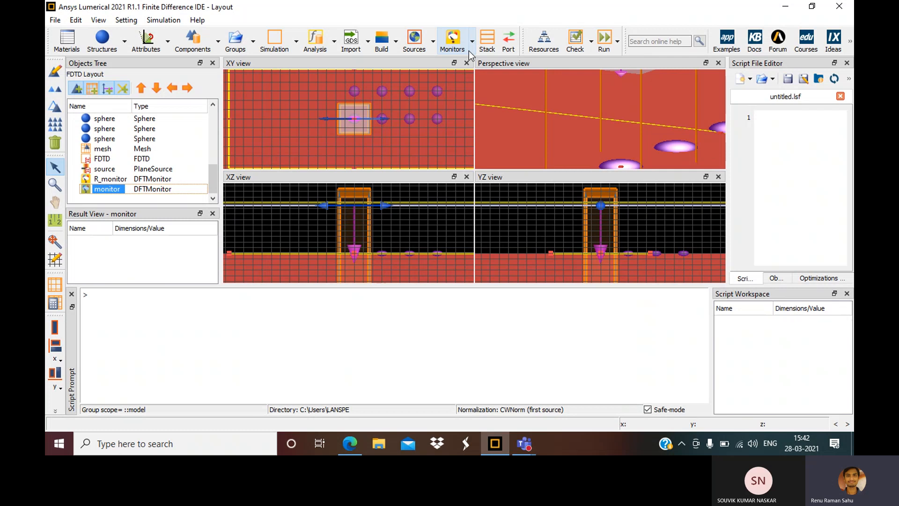
{"action": "right_click", "coordinate": [105, 192]}
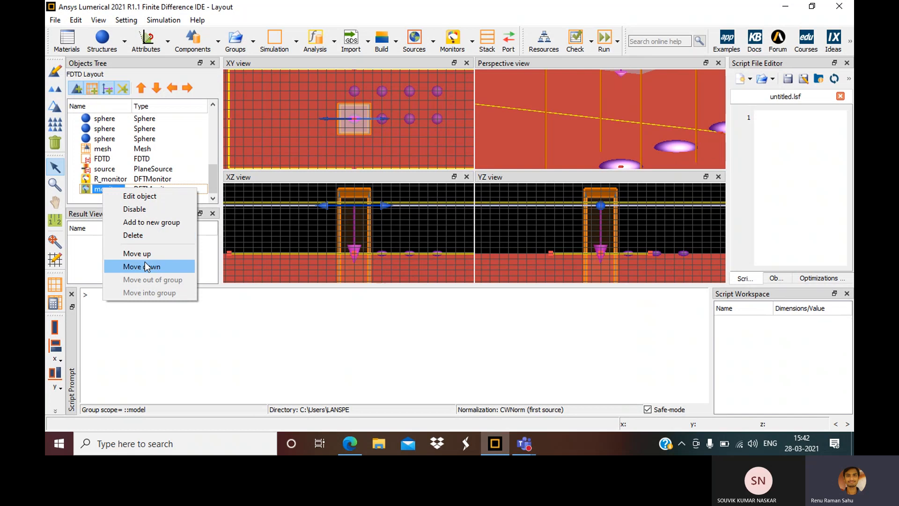
{"action": "left_click", "coordinate": [145, 196]}
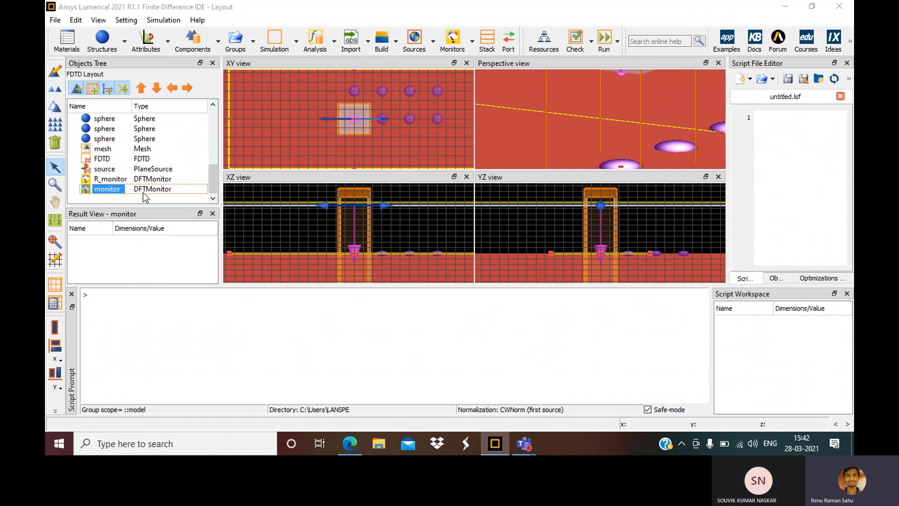
{"action": "left_click", "coordinate": [306, 77]}
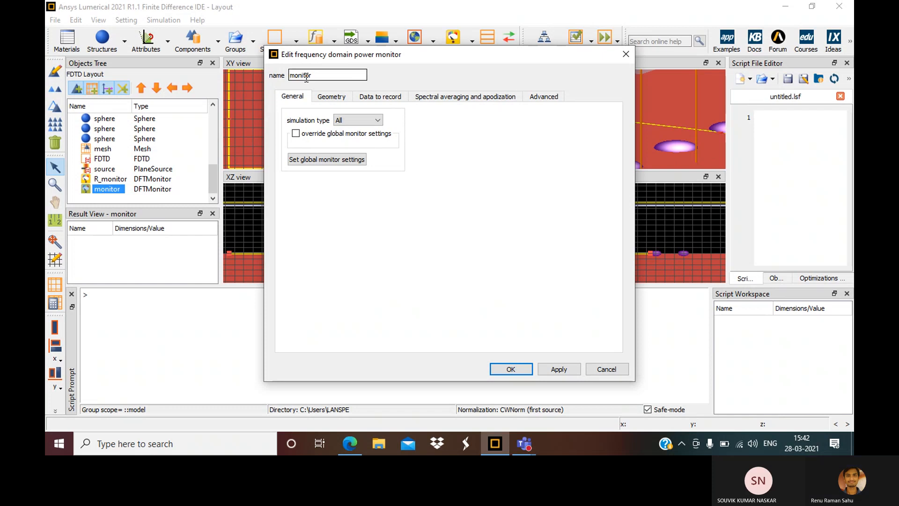
{"action": "type", "text": "T_"}
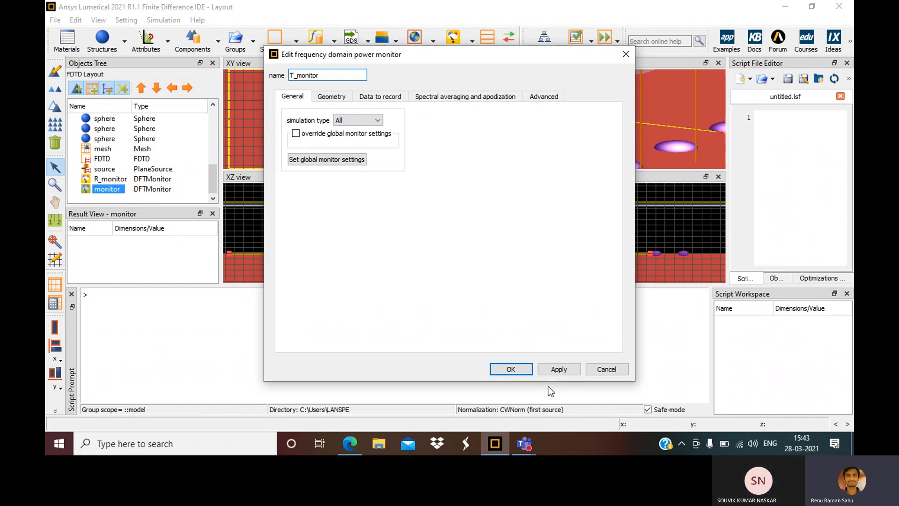
- Set T_monitor's x min to -2 µm and x max to 2 µm
{"action": "left_click", "coordinate": [333, 99]}
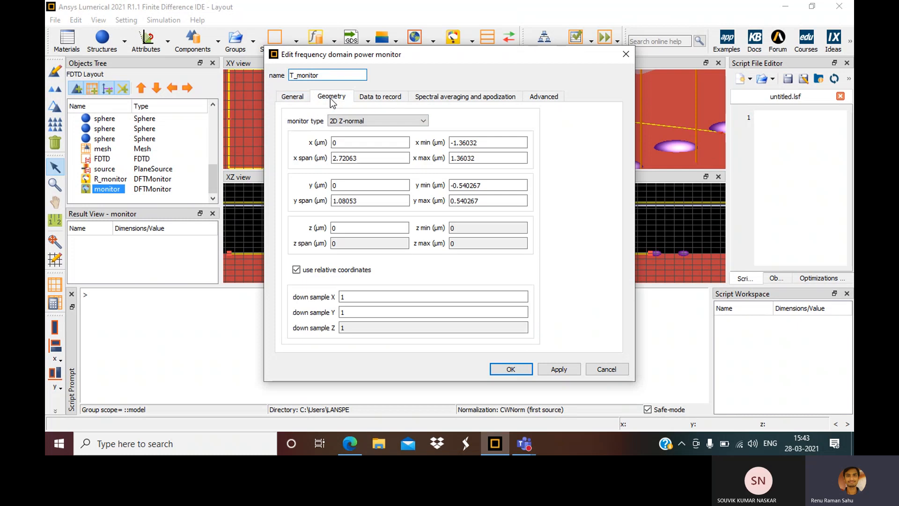
{"action": "left_click", "coordinate": [460, 143]}
{"action": "double_click", "coordinate": [460, 143]}
{"action": "triple_click", "coordinate": [460, 142]}
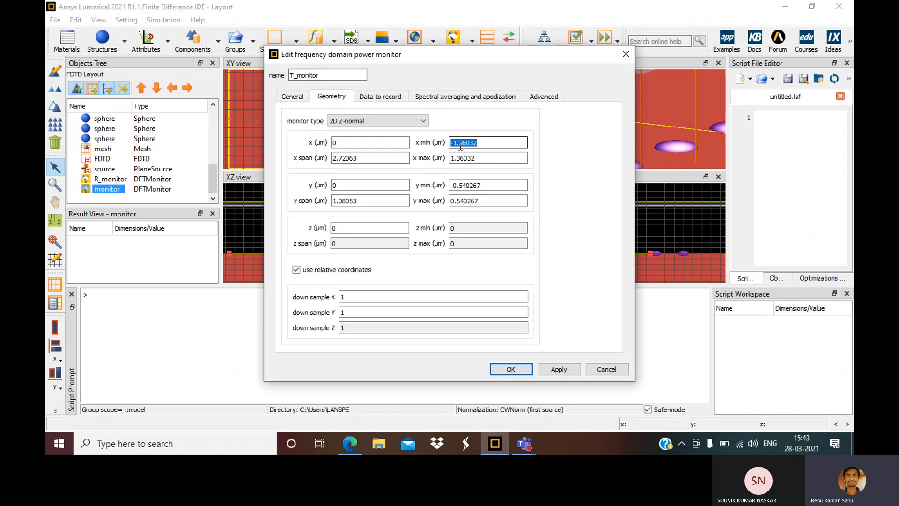
{"action": "type", "text": "-2"}
{"action": "triple_click", "coordinate": [467, 158]}
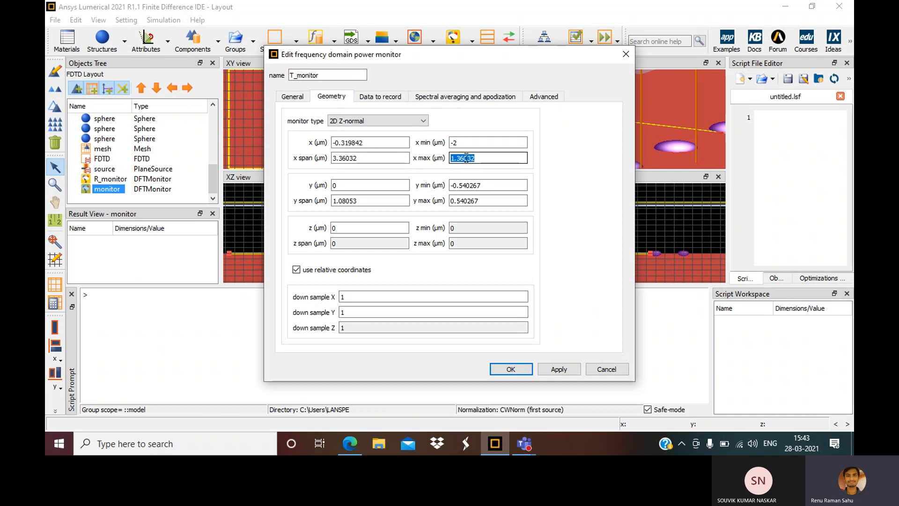
{"action": "type", "text": "2"}
- Set T_monitor's y min to -2 µm and y max to 2 µm
{"action": "triple_click", "coordinate": [477, 186]}
{"action": "type", "text": "-"}
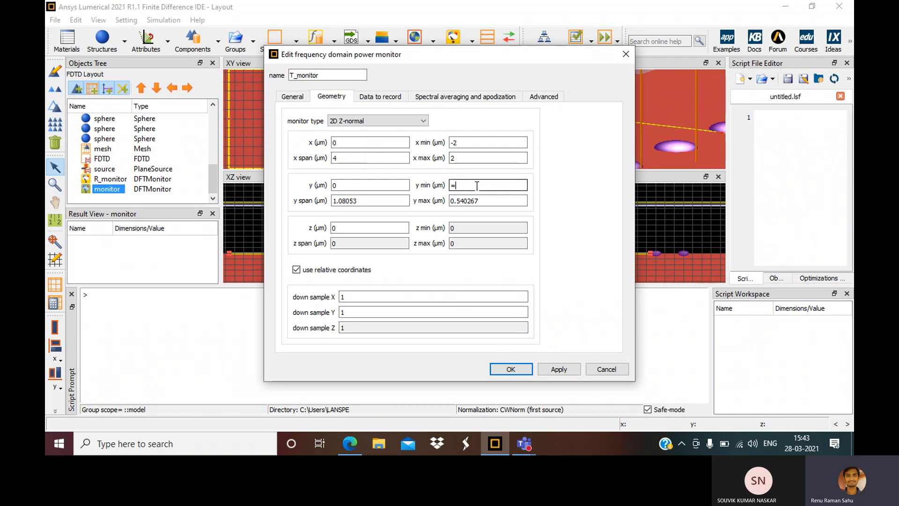
{"action": "type", "text": "2"}
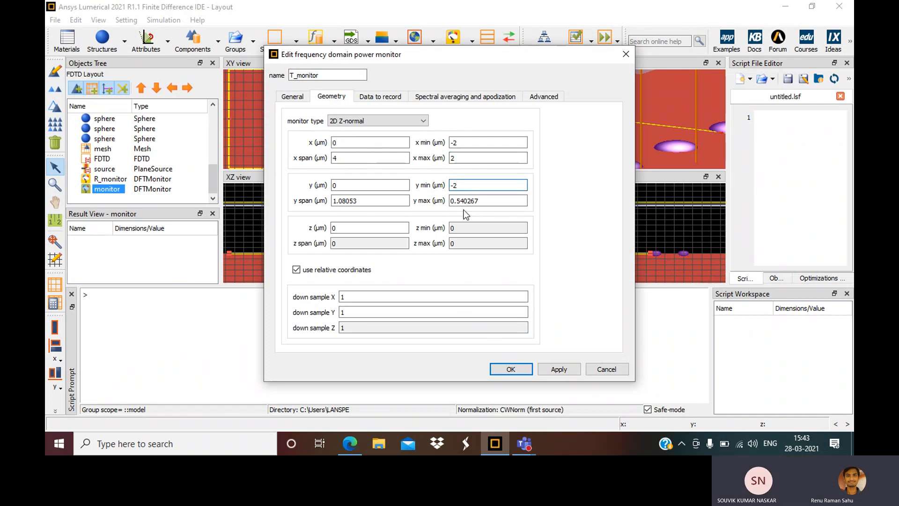
{"action": "triple_click", "coordinate": [481, 201]}
{"action": "type", "text": "2"}
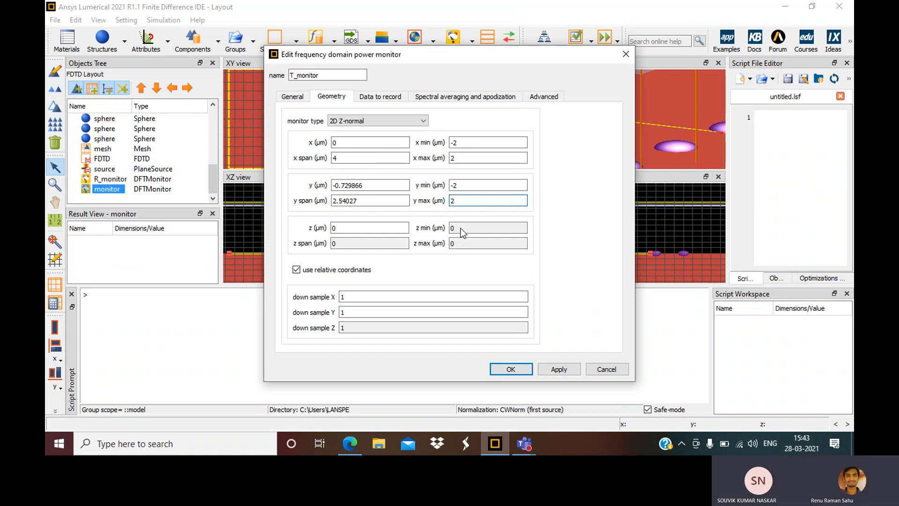
{"action": "key", "text": "Tab"}
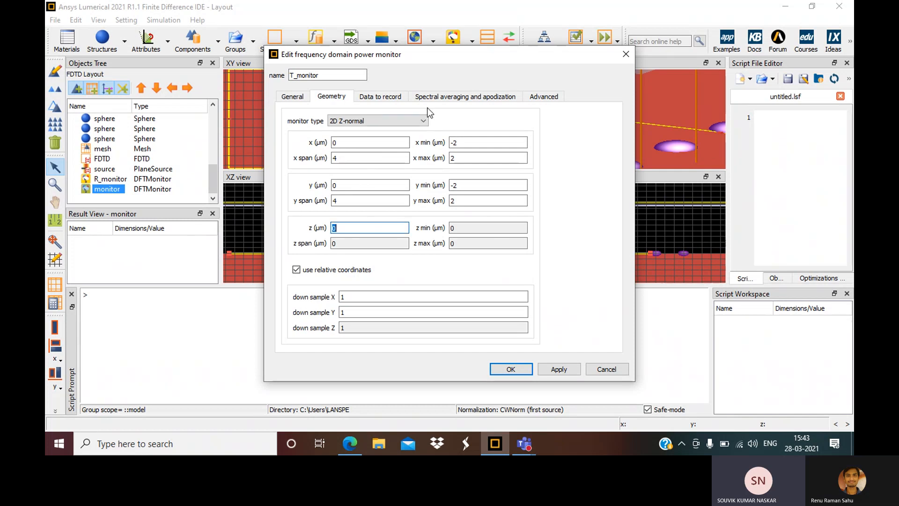
- Place T_monitor inside the substrate at z -0.8 µm, accept its settings and check its position in the XZ view
{"action": "left_click_drag", "start_coordinate": [422, 53], "coordinate": [695, 68]}
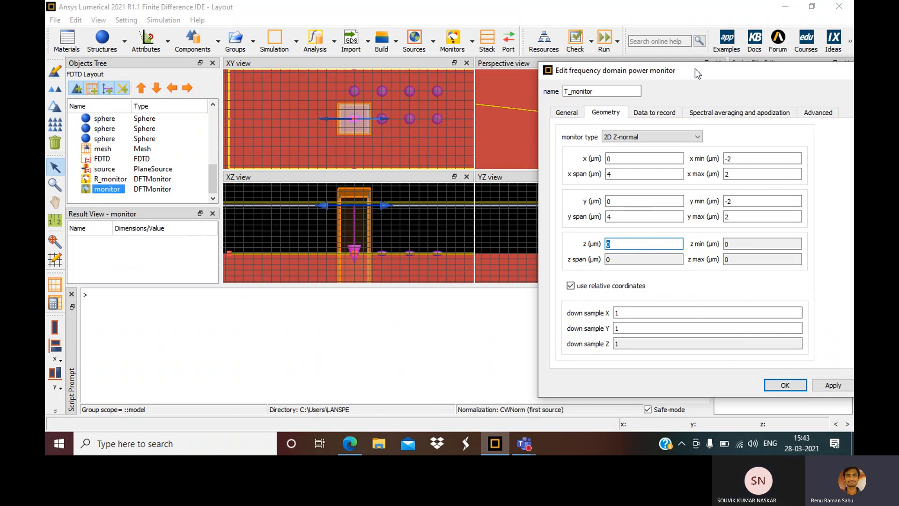
{"action": "type", "text": ".8"}
{"action": "left_click", "coordinate": [823, 388]}
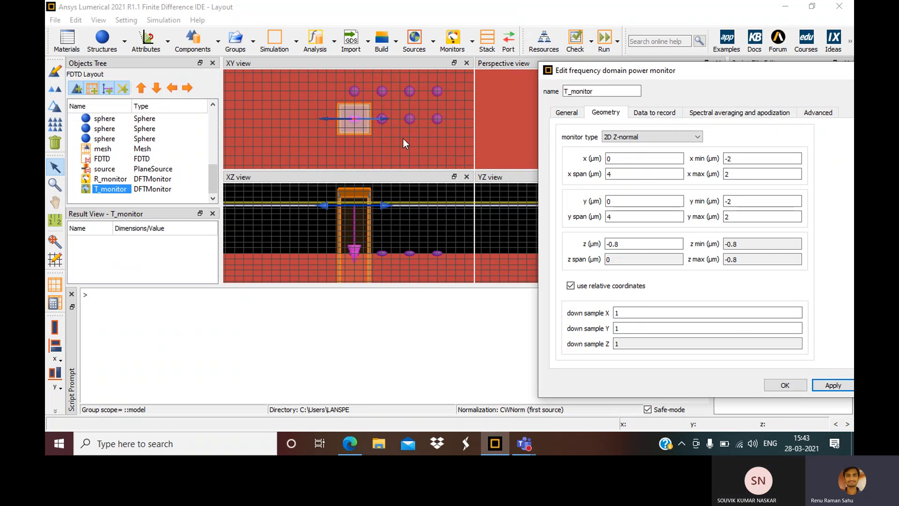
{"action": "left_click", "coordinate": [785, 385]}
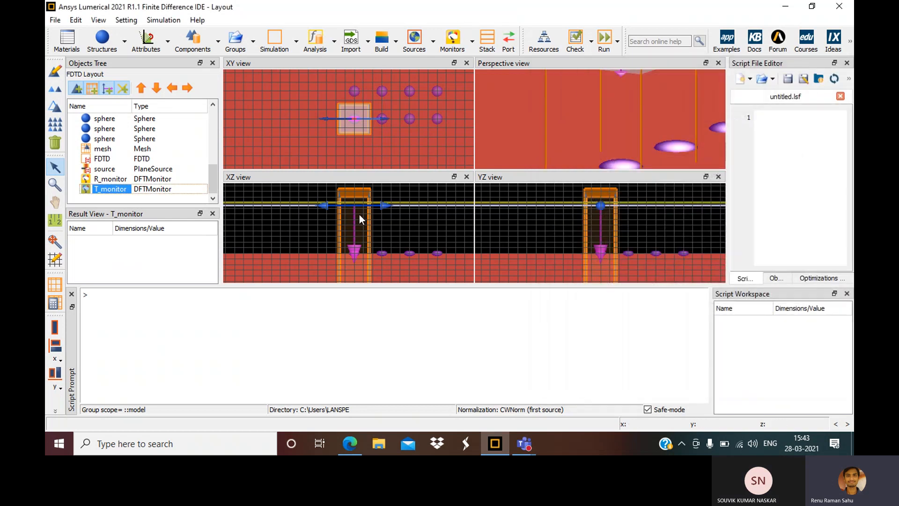
{"action": "scroll", "coordinate": [357, 251], "scroll_direction": "down", "scroll_amount": 2}
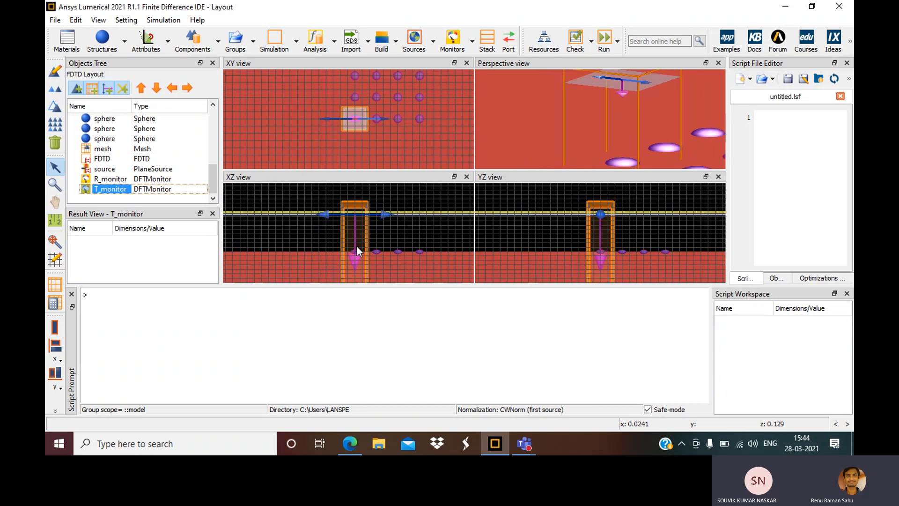
{"action": "scroll", "coordinate": [357, 246], "scroll_direction": "down", "scroll_amount": 2}
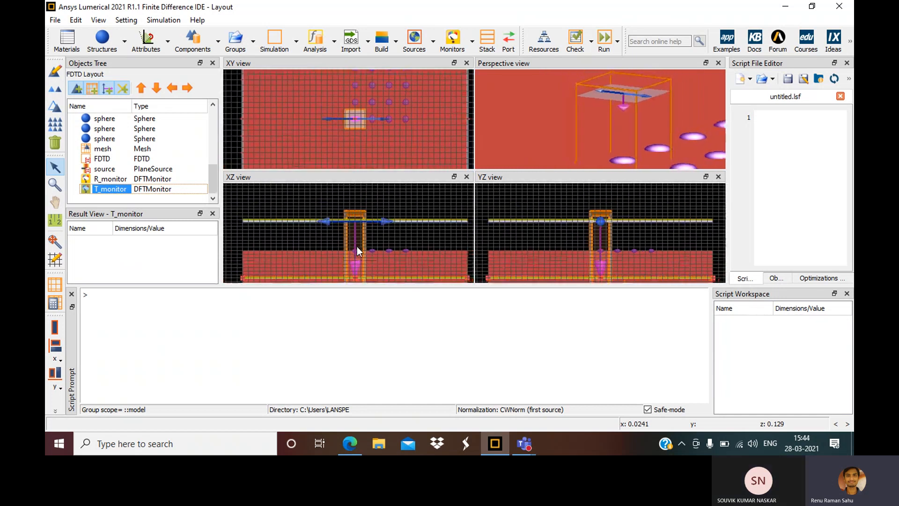
- Examine the placement of both monitors relative to the source, spheres and substrate in the plane and perspective views
{"action": "scroll", "coordinate": [357, 247], "scroll_direction": "down", "scroll_amount": 1}
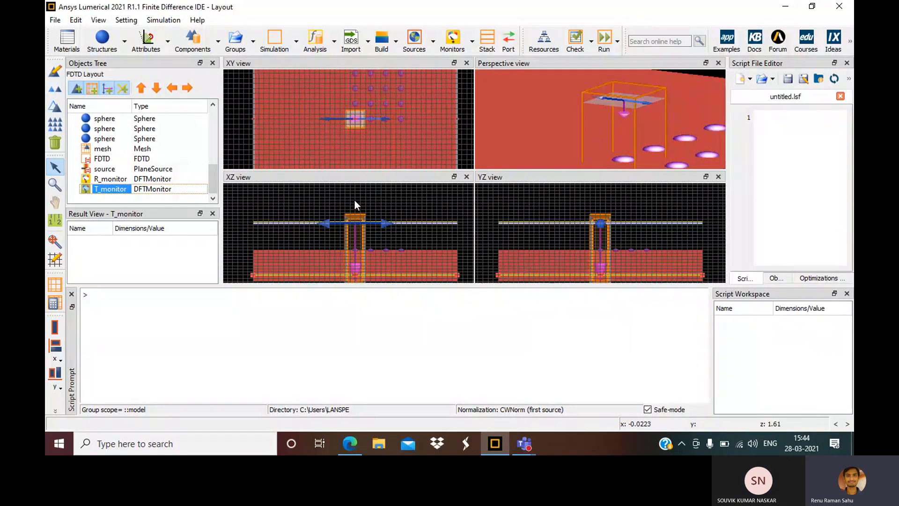
{"action": "scroll", "coordinate": [355, 200], "scroll_direction": "down", "scroll_amount": 2}
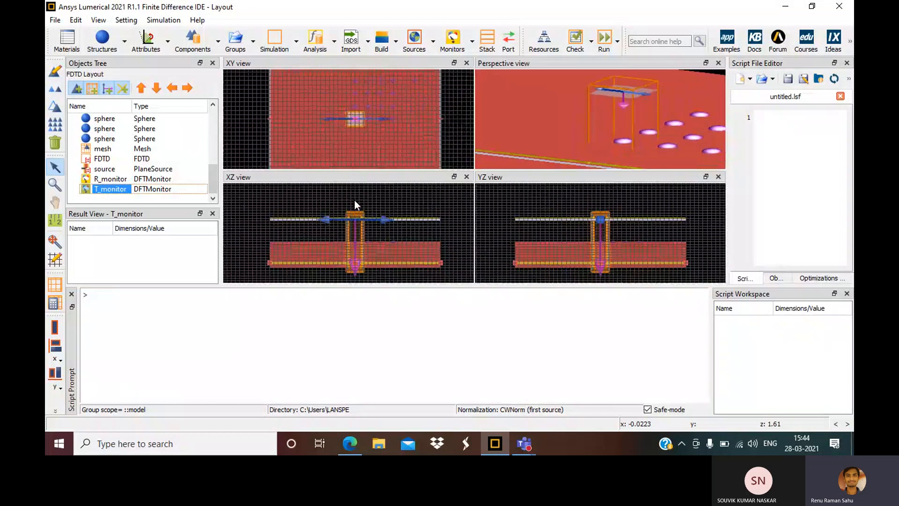
{"action": "scroll", "coordinate": [353, 249], "scroll_direction": "up", "scroll_amount": 2}
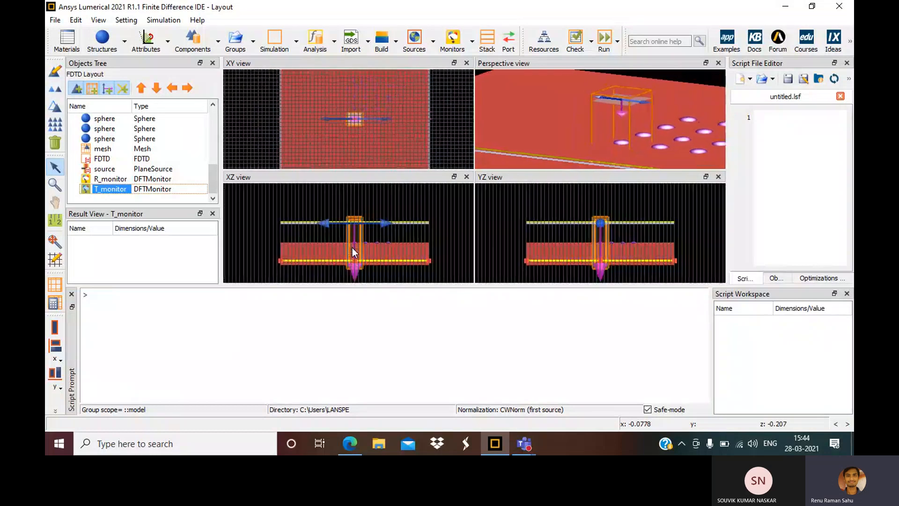
{"action": "scroll", "coordinate": [353, 248], "scroll_direction": "up", "scroll_amount": 1}
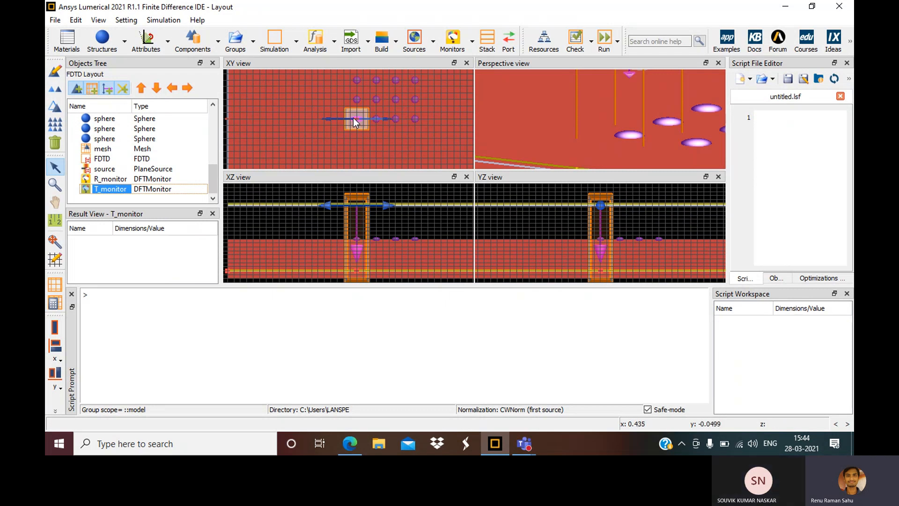
{"action": "scroll", "coordinate": [353, 117], "scroll_direction": "down", "scroll_amount": 5}
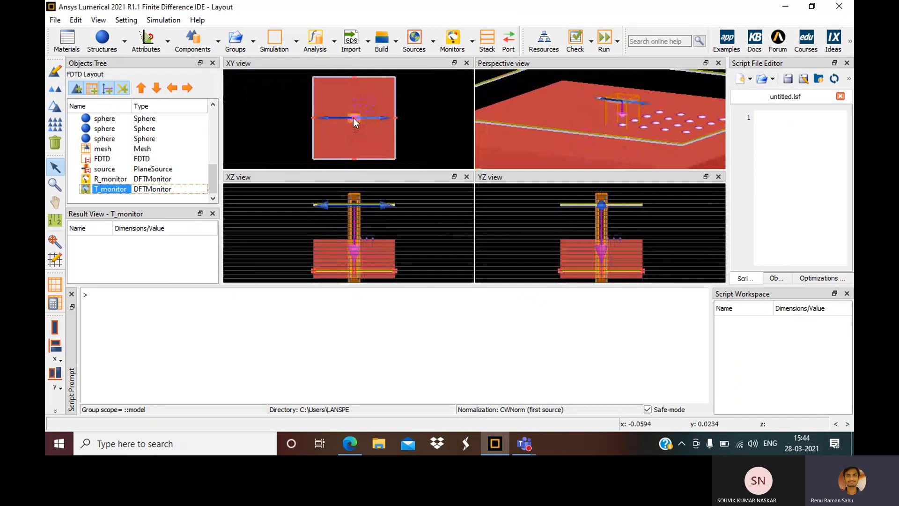
{"action": "scroll", "coordinate": [353, 117], "scroll_direction": "up", "scroll_amount": 1}
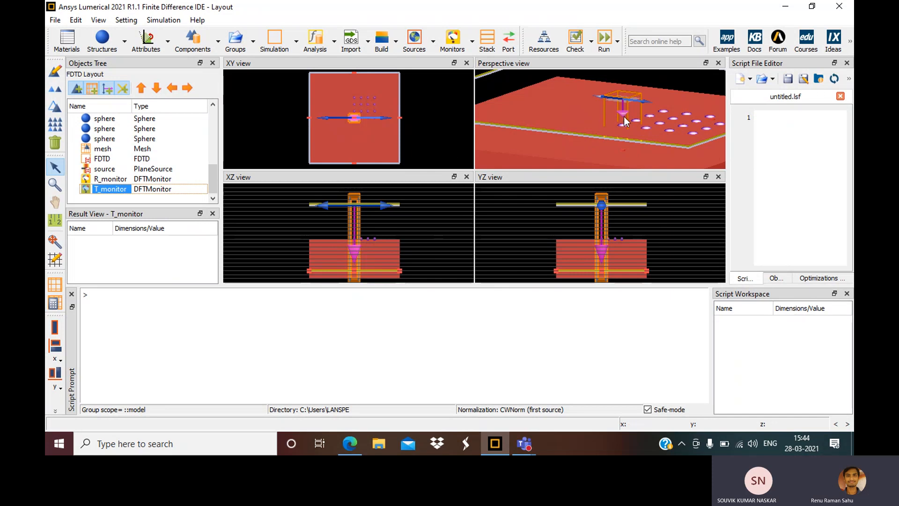
{"action": "scroll", "coordinate": [624, 117], "scroll_direction": "down", "scroll_amount": 2}
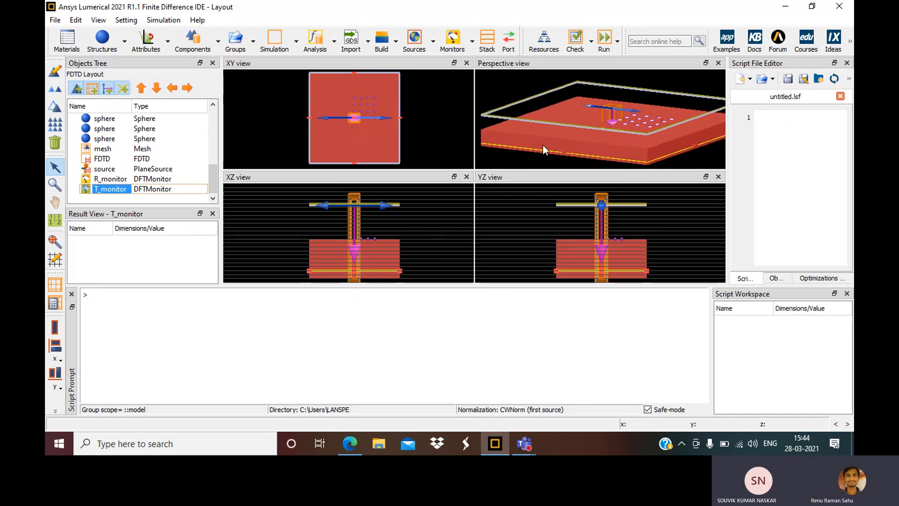
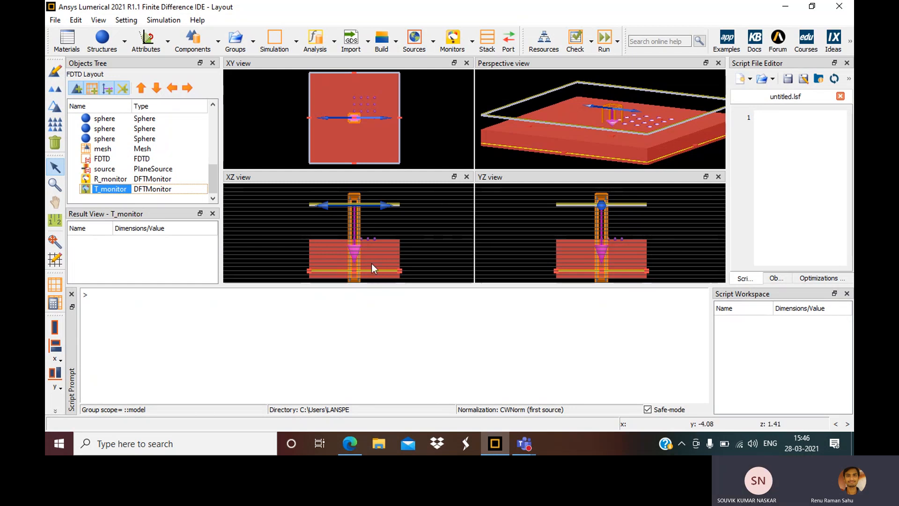
- Set the global monitor frequency points to 500 and accept the settings
{"action": "left_click", "coordinate": [475, 73]}
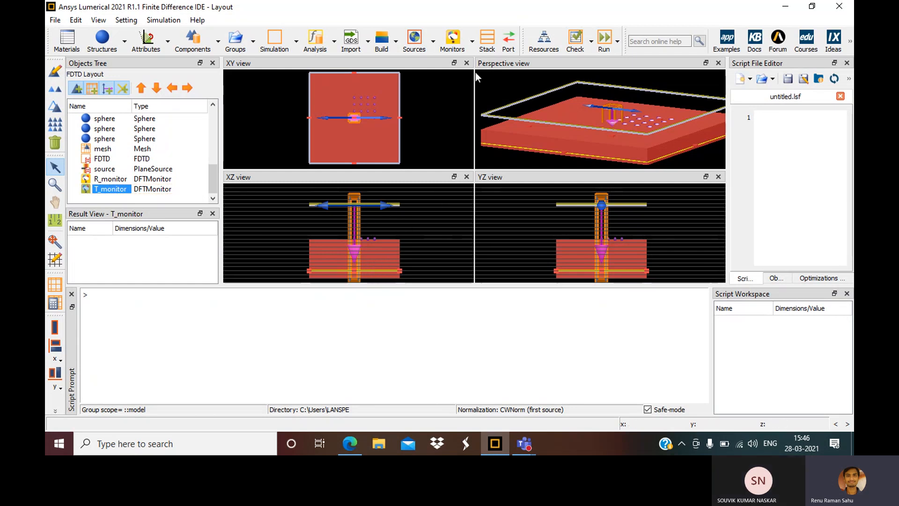
{"action": "left_click", "coordinate": [473, 44]}
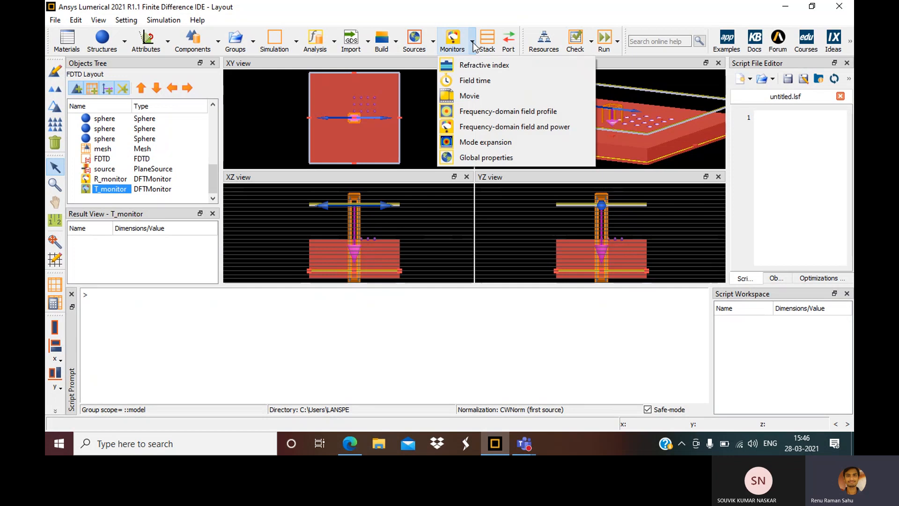
{"action": "left_click", "coordinate": [480, 158]}
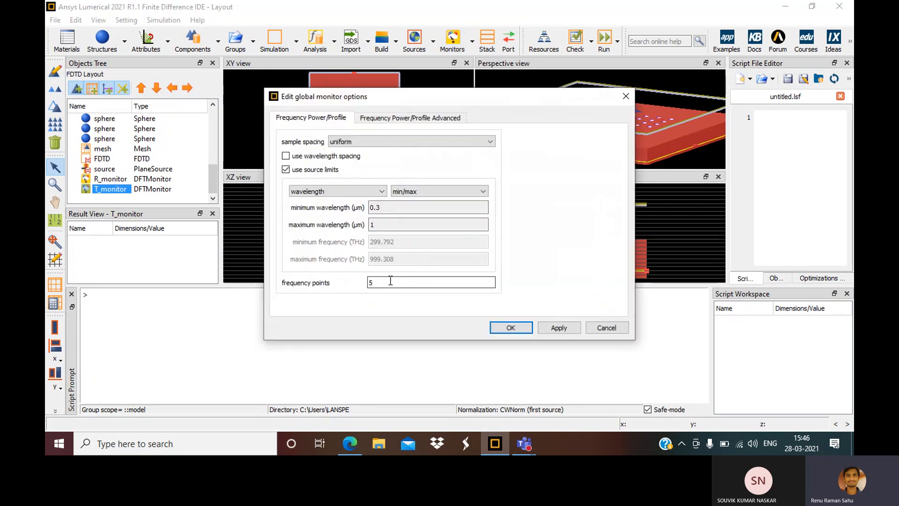
{"action": "left_click", "coordinate": [390, 282]}
{"action": "type", "text": "00"}
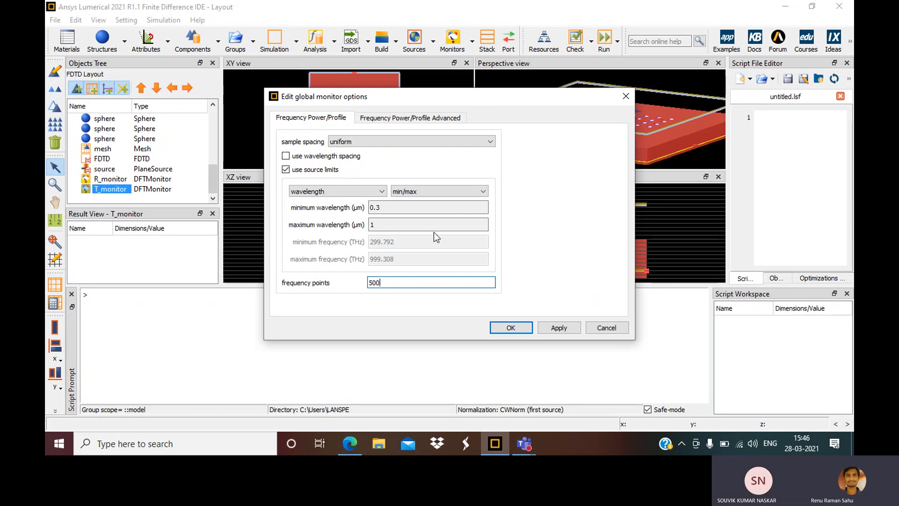
{"action": "left_click", "coordinate": [521, 328]}
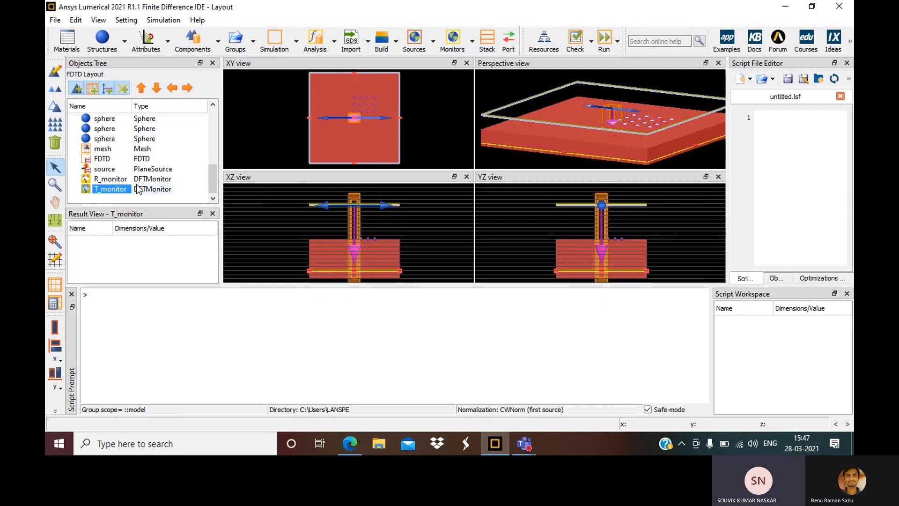
- Review the maximum mesh step settings of the mesh override region and close its properties
{"action": "right_click", "coordinate": [112, 154]}
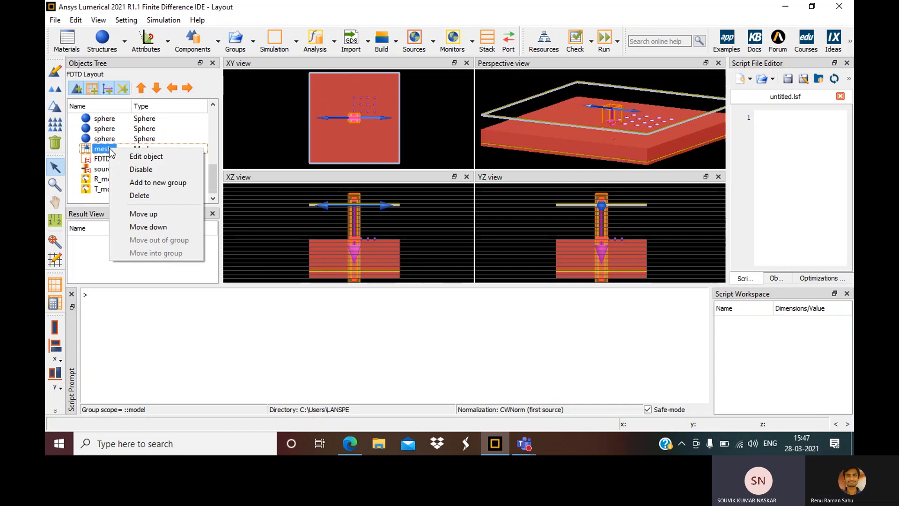
{"action": "left_click", "coordinate": [136, 157]}
{"action": "left_click", "coordinate": [377, 187]}
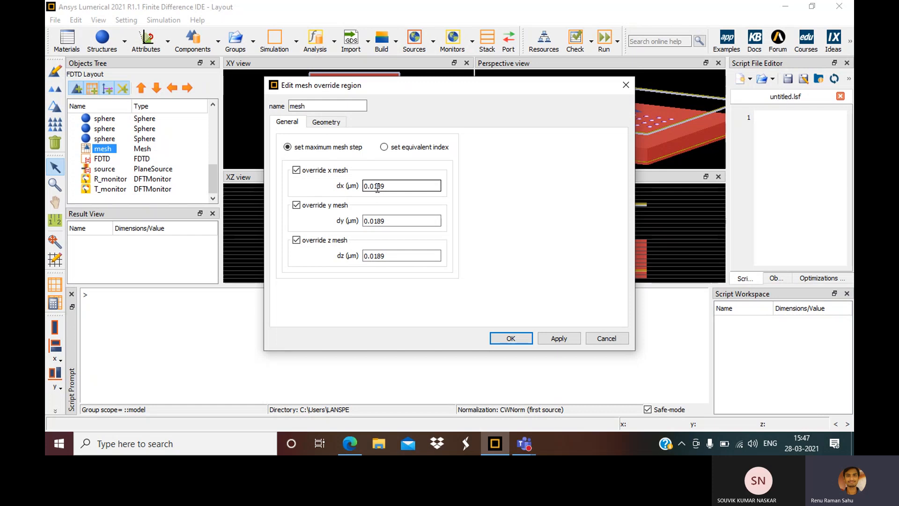
{"action": "left_click", "coordinate": [511, 338]}
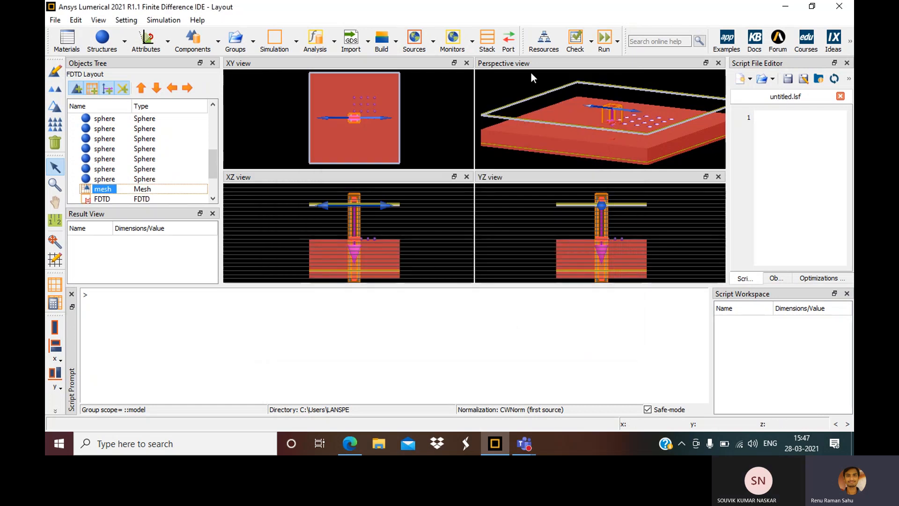
- Run the simulation, saving the project in Documents as presentation_for_ followed by the recipient's first name
{"action": "left_click", "coordinate": [607, 47]}
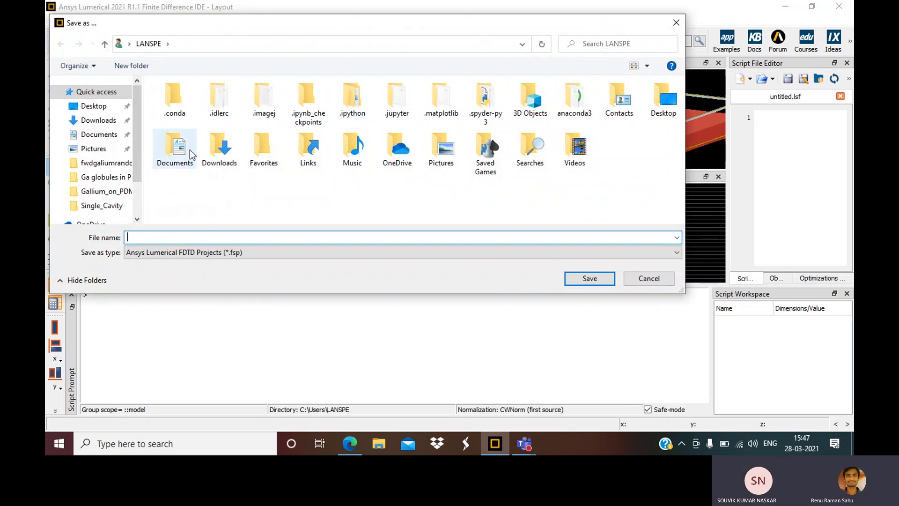
{"action": "double_click", "coordinate": [173, 161]}
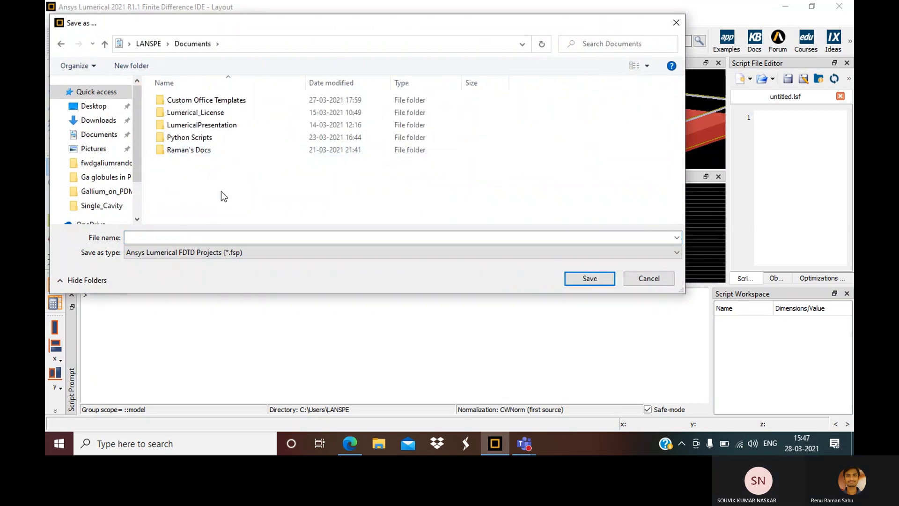
{"action": "left_click", "coordinate": [182, 237]}
{"action": "type", "text": "p"}
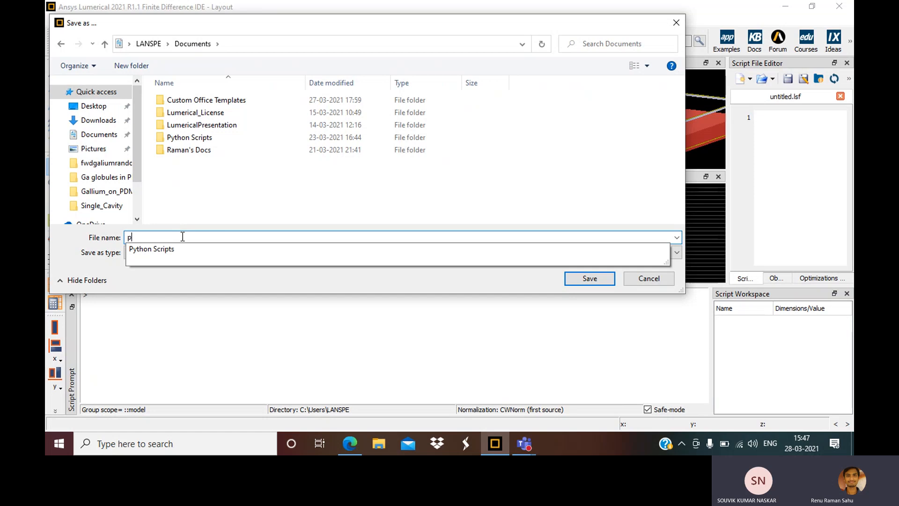
{"action": "type", "text": "resenta"}
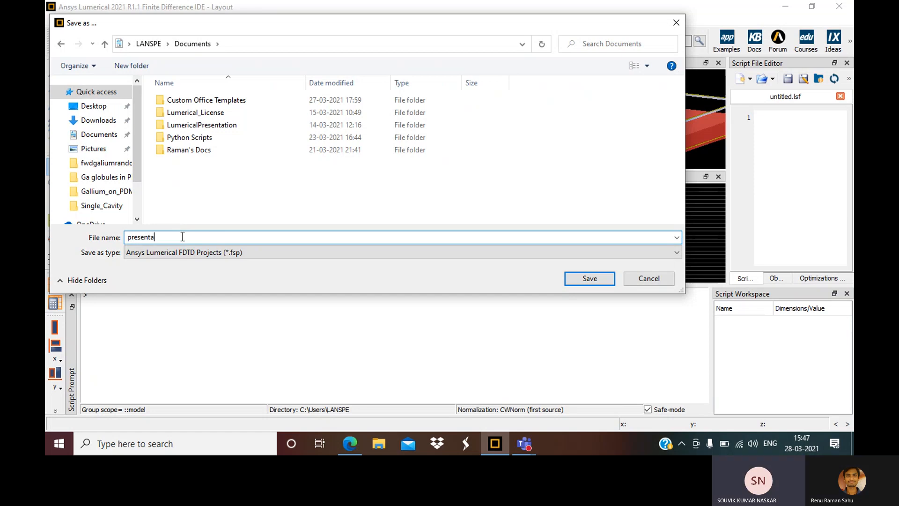
{"action": "type", "text": "tion"}
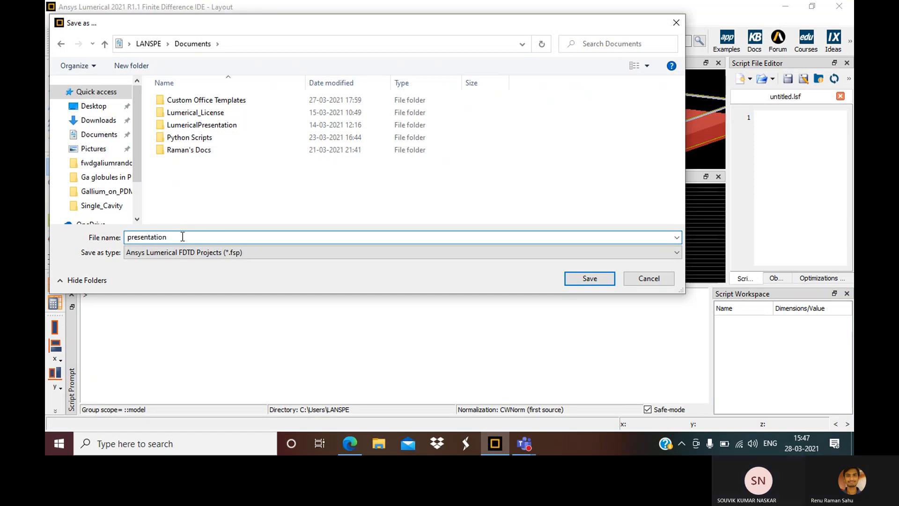
{"action": "type", "text": "_for"}
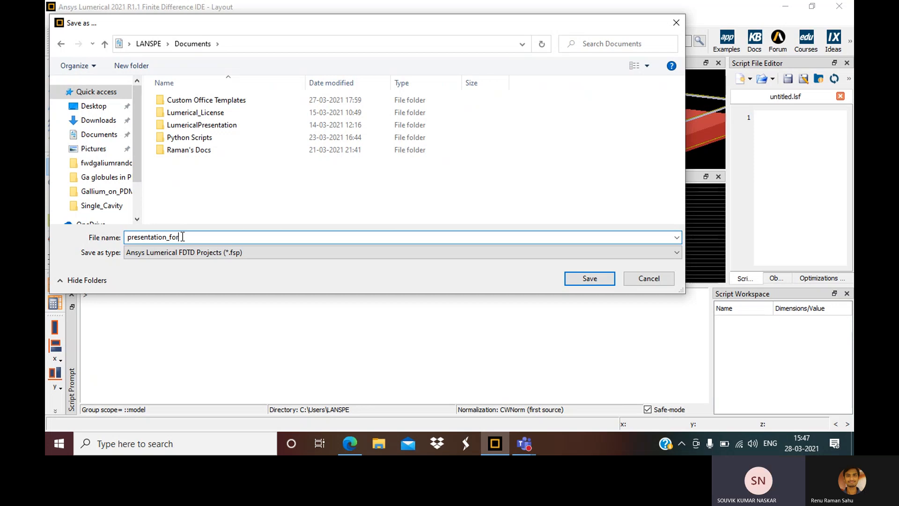
{"action": "type", "text": "_souvik"}
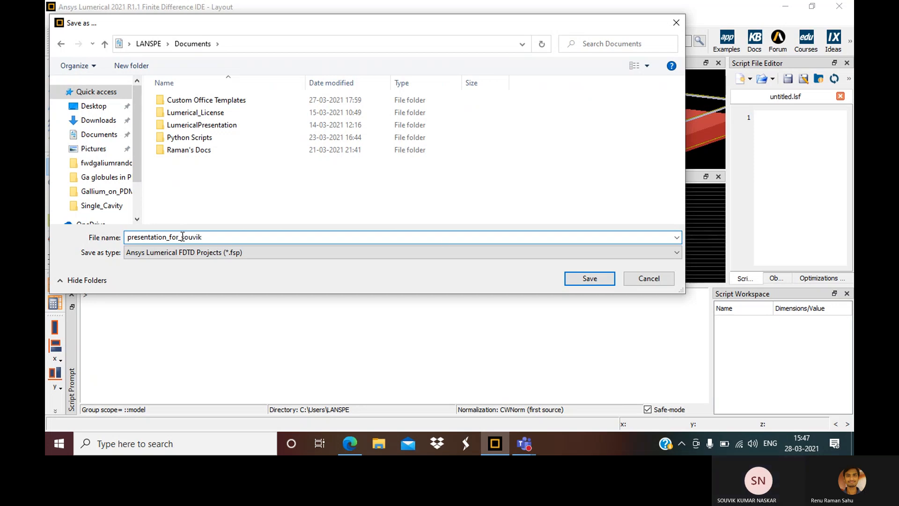
{"action": "left_click", "coordinate": [586, 280]}
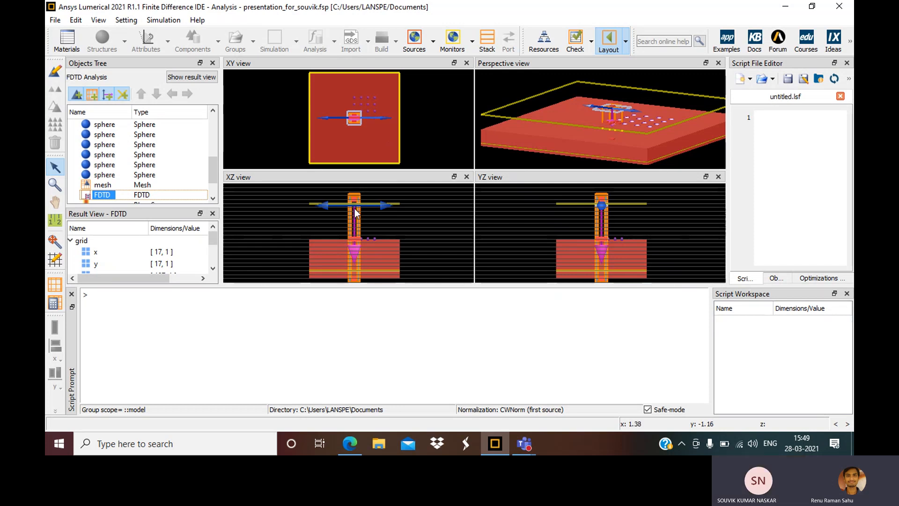
- Visualize the T result of R_monitor and move the plot window clear of the objects tree
{"action": "scroll", "coordinate": [213, 192], "scroll_direction": "down", "scroll_amount": 1}
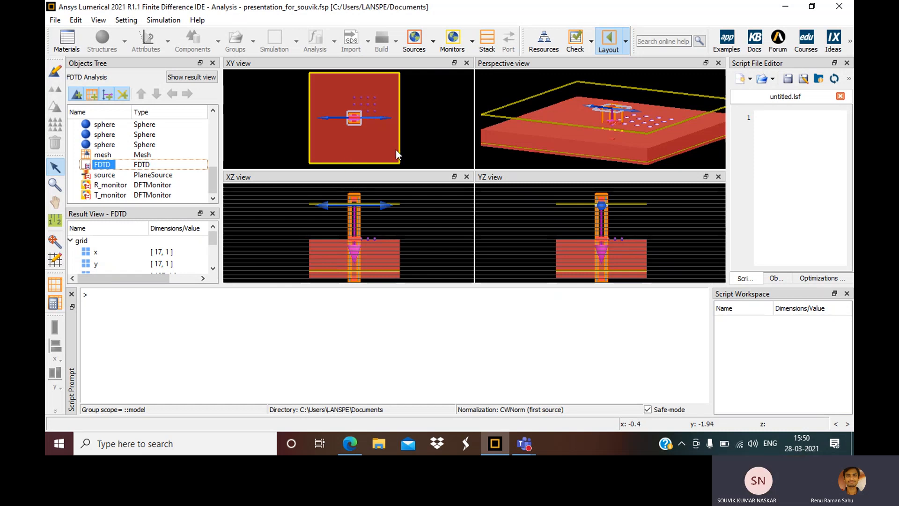
{"action": "left_click", "coordinate": [111, 185]}
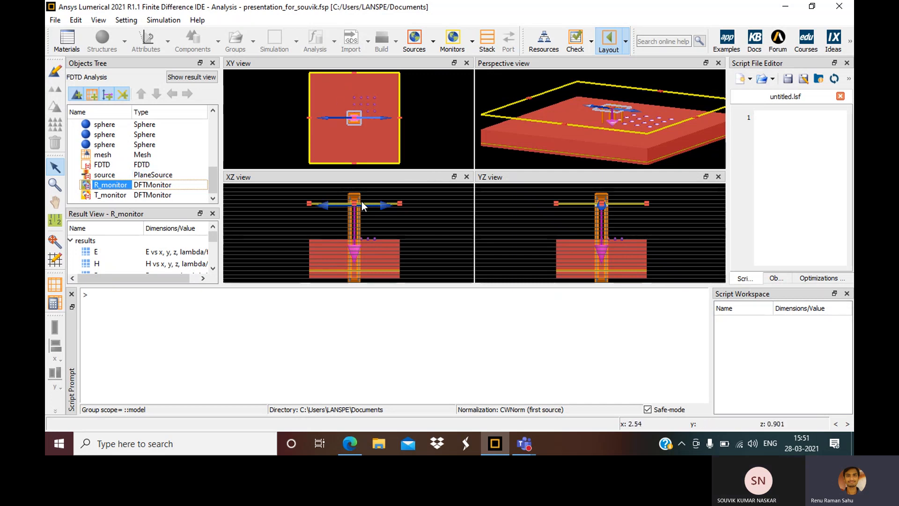
{"action": "right_click", "coordinate": [123, 186]}
{"action": "mouse_move", "coordinate": [178, 214]}
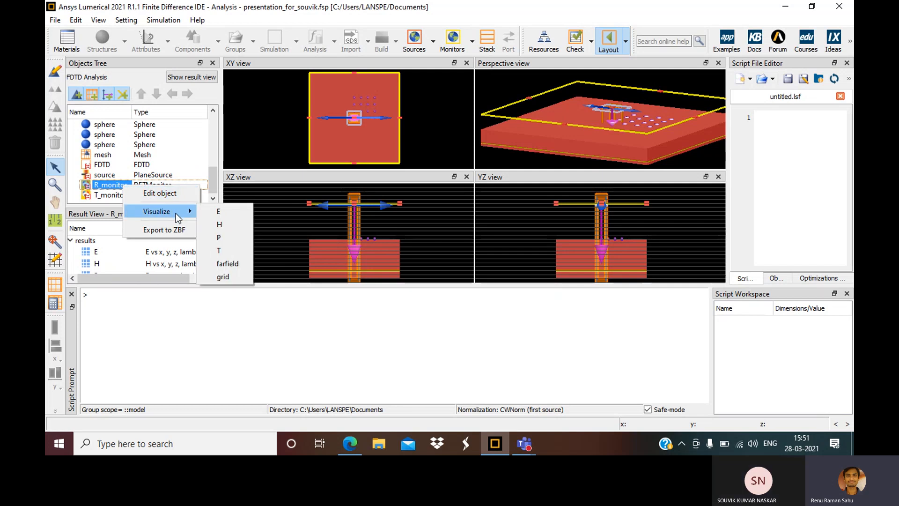
{"action": "left_click", "coordinate": [221, 248]}
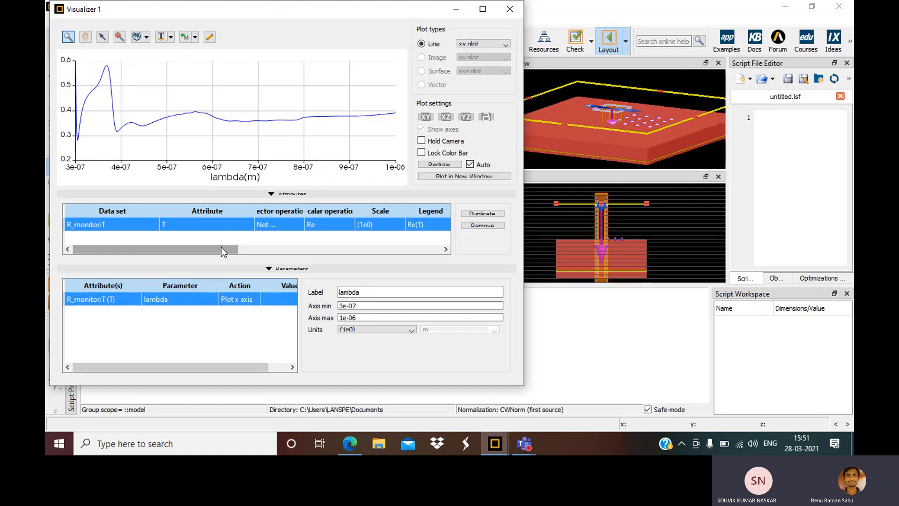
{"action": "left_click_drag", "start_coordinate": [283, 14], "coordinate": [491, 24]}
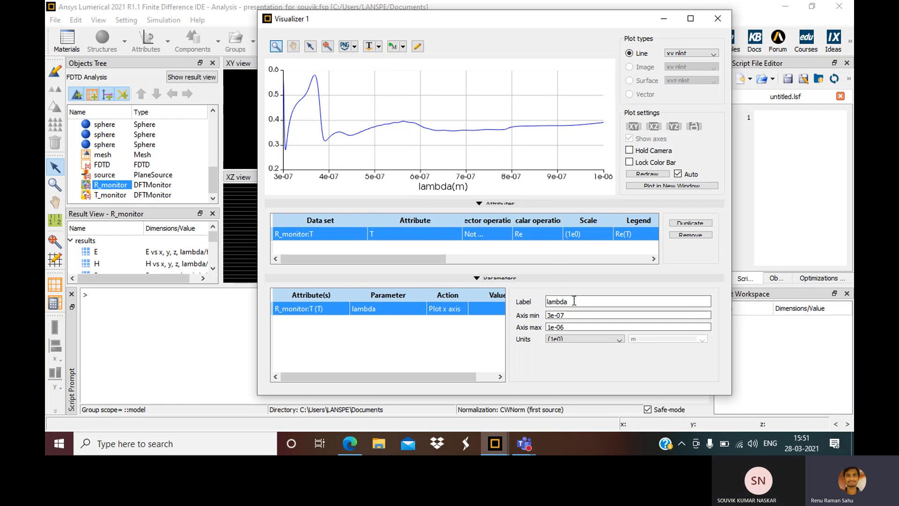
- Set the units of the plot's lambda axis to micro (1e-6)
{"action": "left_click", "coordinate": [574, 315]}
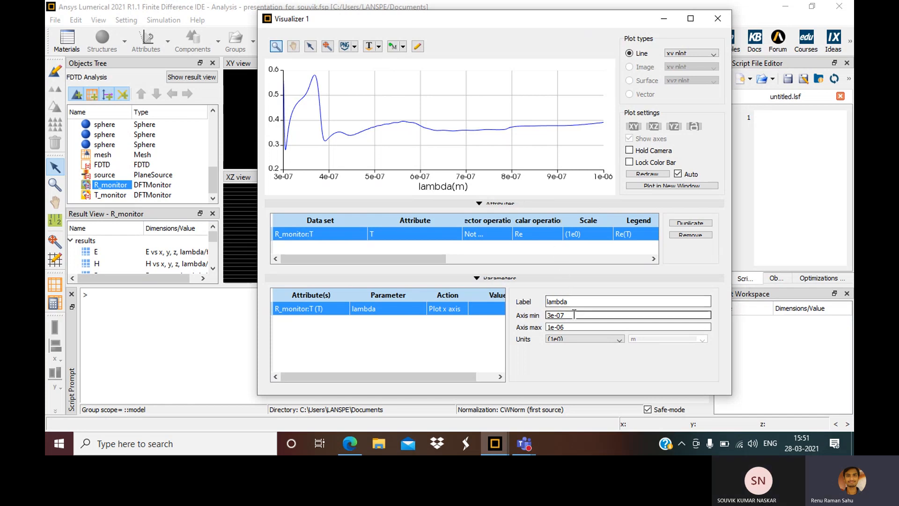
{"action": "left_click", "coordinate": [579, 339]}
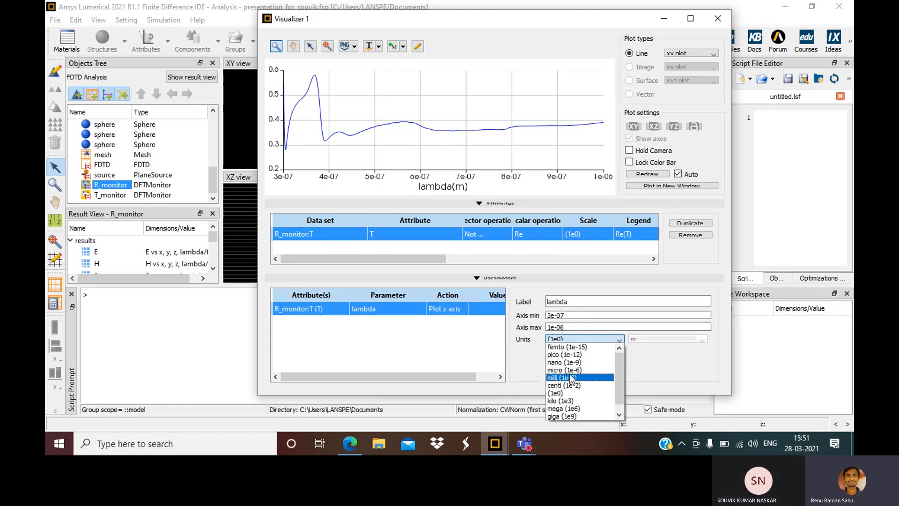
{"action": "left_click", "coordinate": [564, 370]}
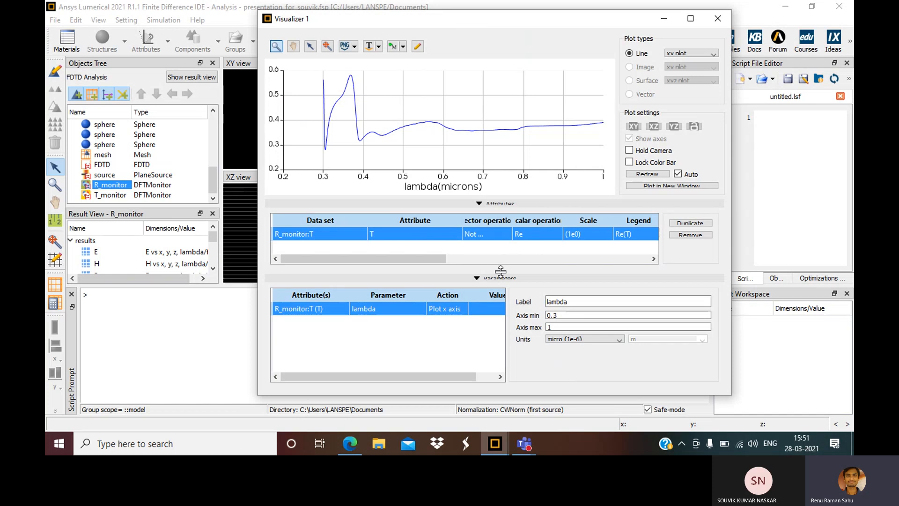
- Check the scalar operation options, collapse the attributes section to enlarge the R_monitor plot, and move its window aside
{"action": "left_click", "coordinate": [525, 232]}
{"action": "left_click", "coordinate": [540, 234]}
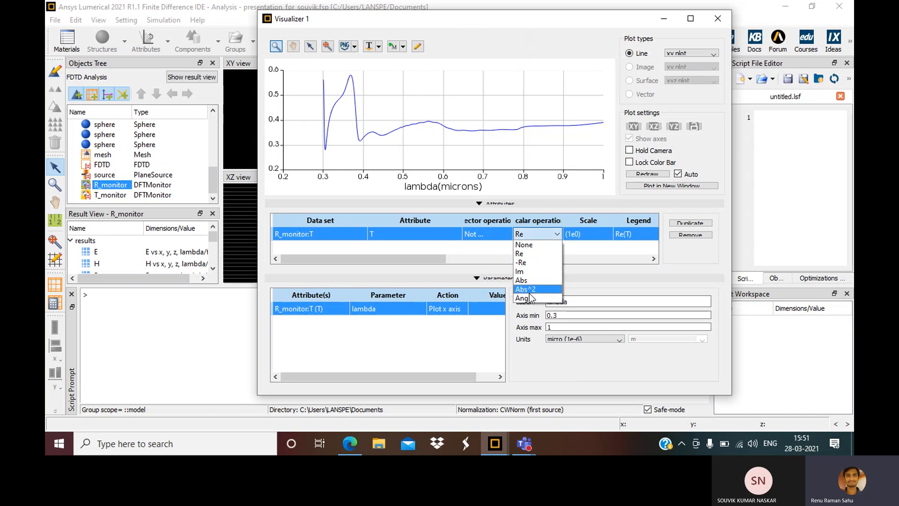
{"action": "left_click", "coordinate": [633, 201]}
{"action": "left_click", "coordinate": [634, 201]}
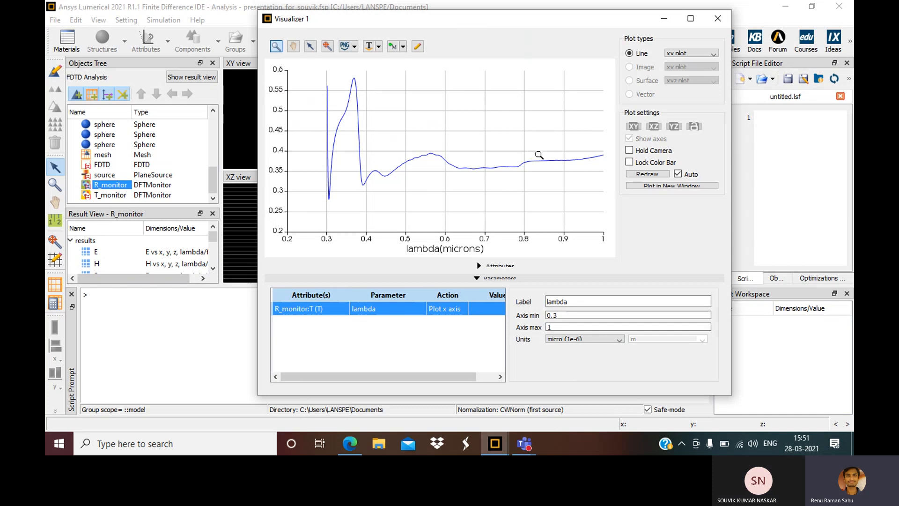
{"action": "left_click_drag", "start_coordinate": [570, 18], "coordinate": [707, 8]}
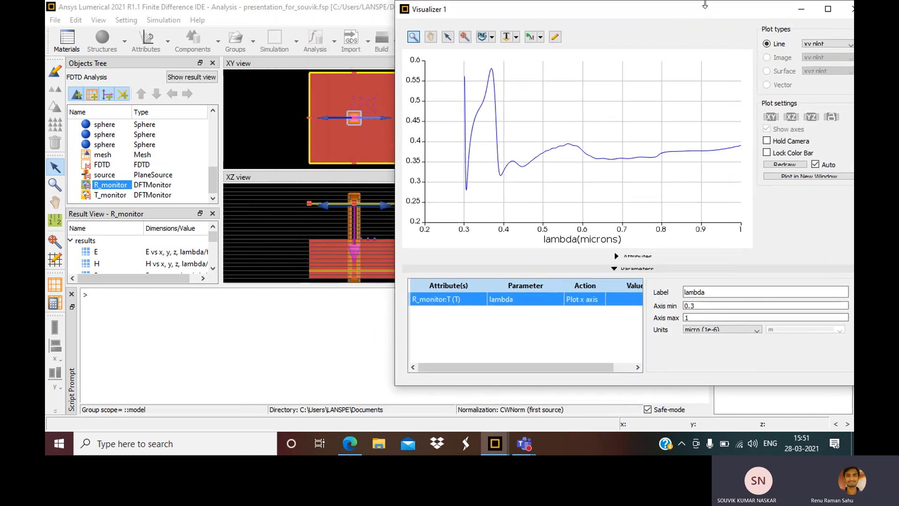
- Add the T result of T_monitor to Visualizer 1 alongside the R_monitor spectrum
{"action": "left_click", "coordinate": [116, 198]}
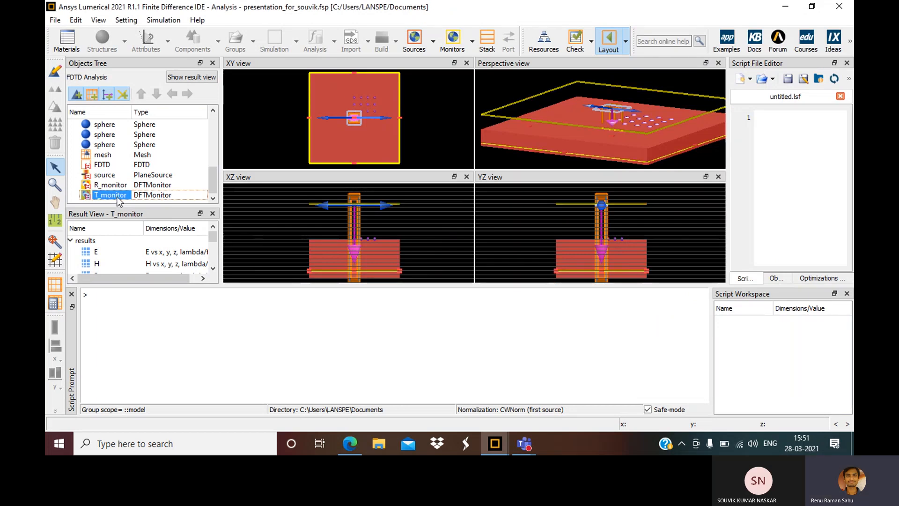
{"action": "right_click", "coordinate": [117, 196]}
{"action": "mouse_move", "coordinate": [182, 236]}
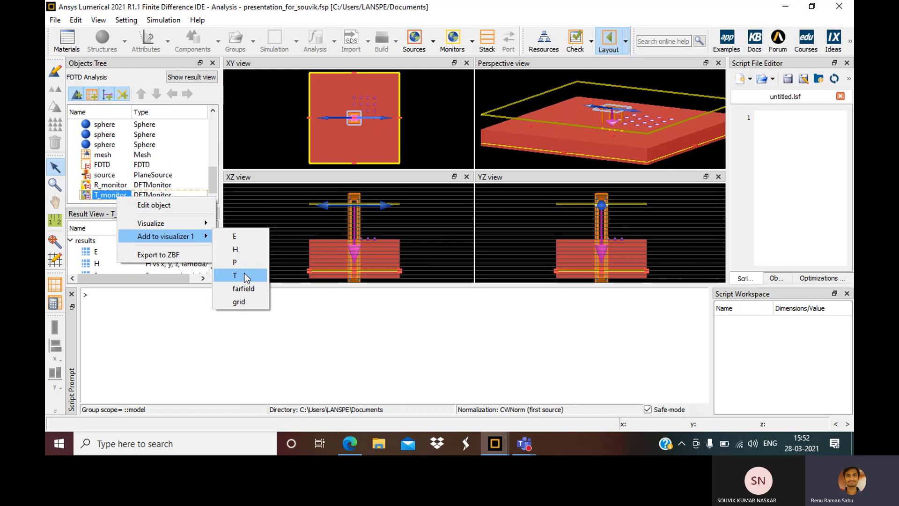
{"action": "left_click", "coordinate": [246, 274]}
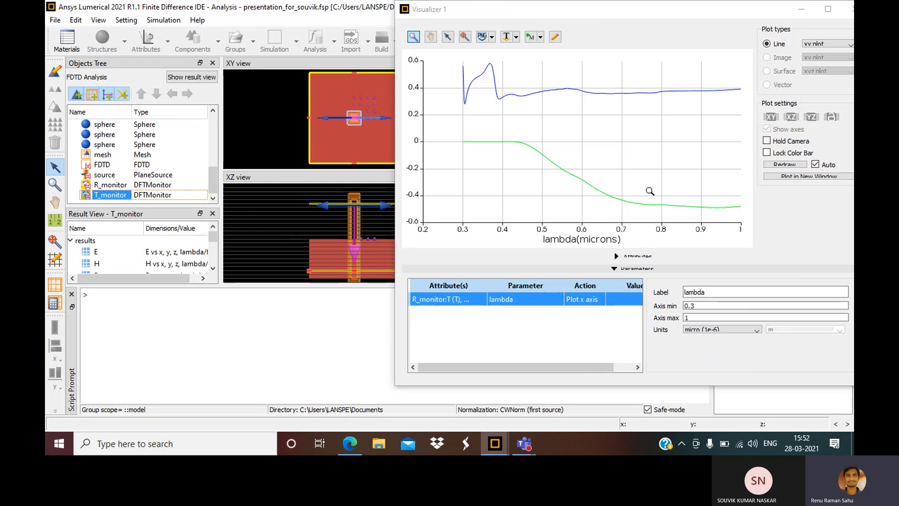
- Expand the attributes section, maximize the plot window, and set the scalar operation of T_monitor:T to -Re
{"action": "left_click", "coordinate": [617, 198]}
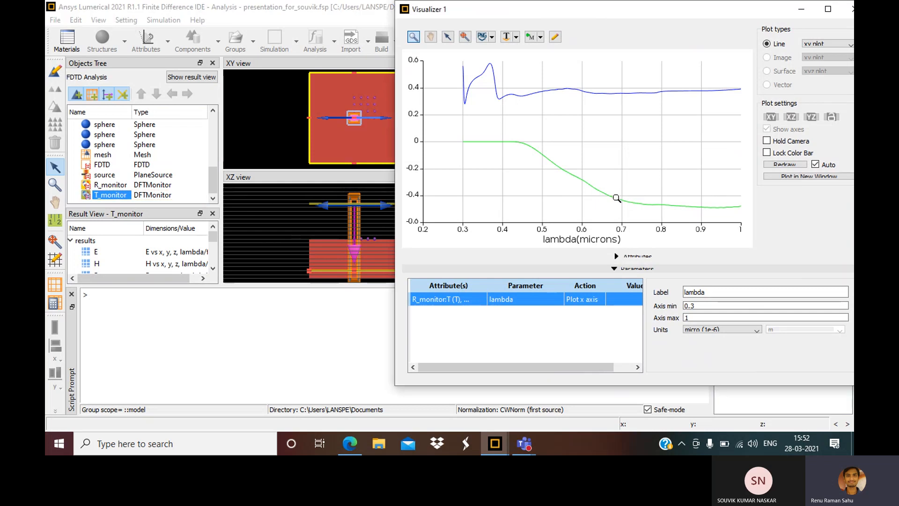
{"action": "scroll", "coordinate": [614, 209], "scroll_direction": "up", "scroll_amount": 1}
{"action": "left_click", "coordinate": [616, 257]}
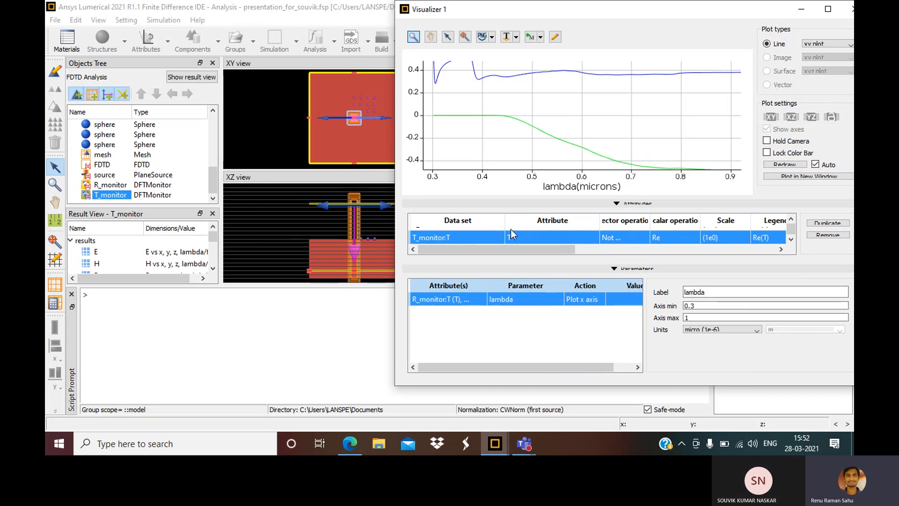
{"action": "left_click", "coordinate": [678, 238]}
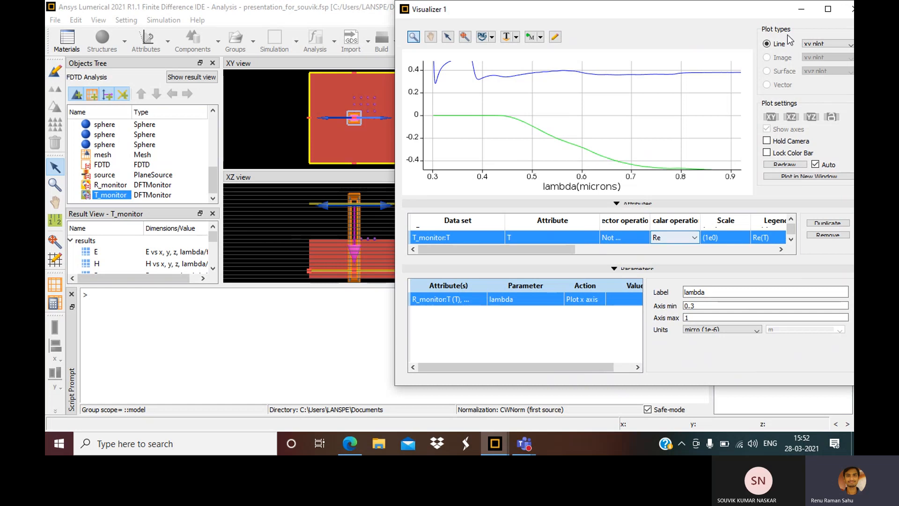
{"action": "left_click", "coordinate": [828, 10]}
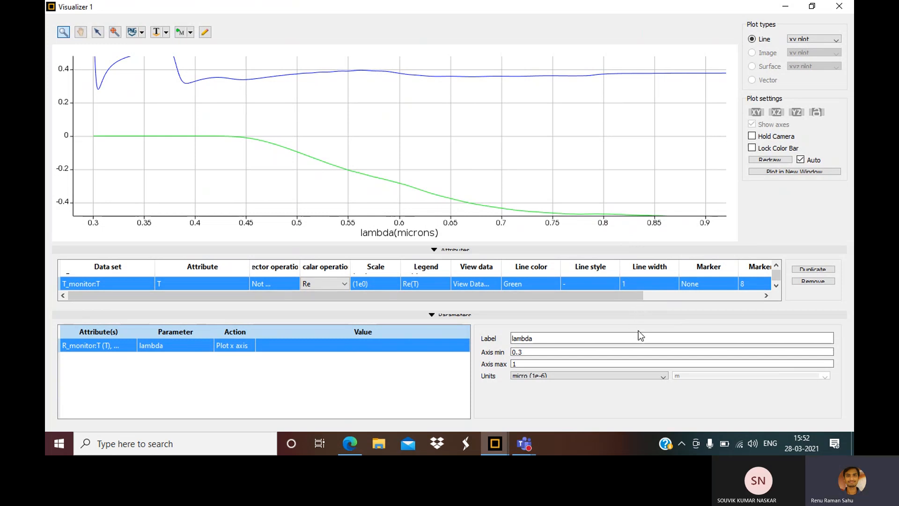
{"action": "left_click_drag", "start_coordinate": [561, 296], "coordinate": [519, 304]}
{"action": "left_click", "coordinate": [341, 283]}
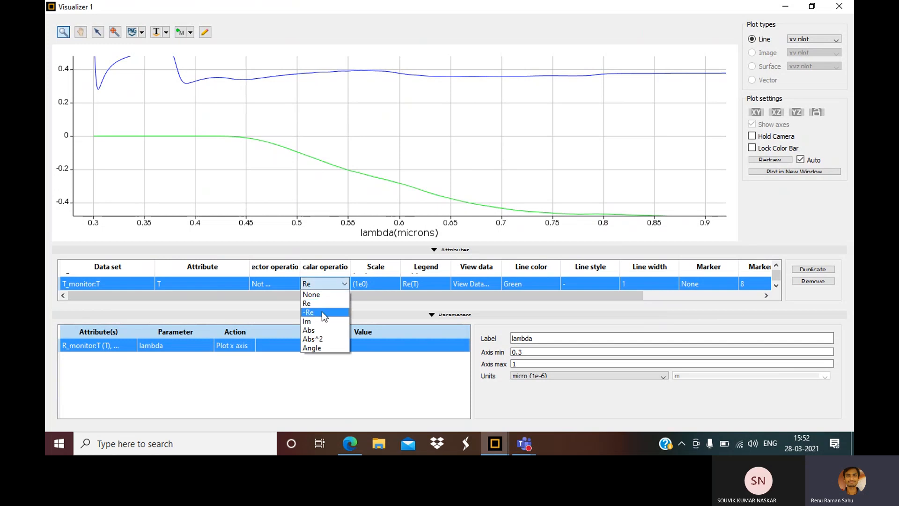
{"action": "left_click", "coordinate": [323, 312]}
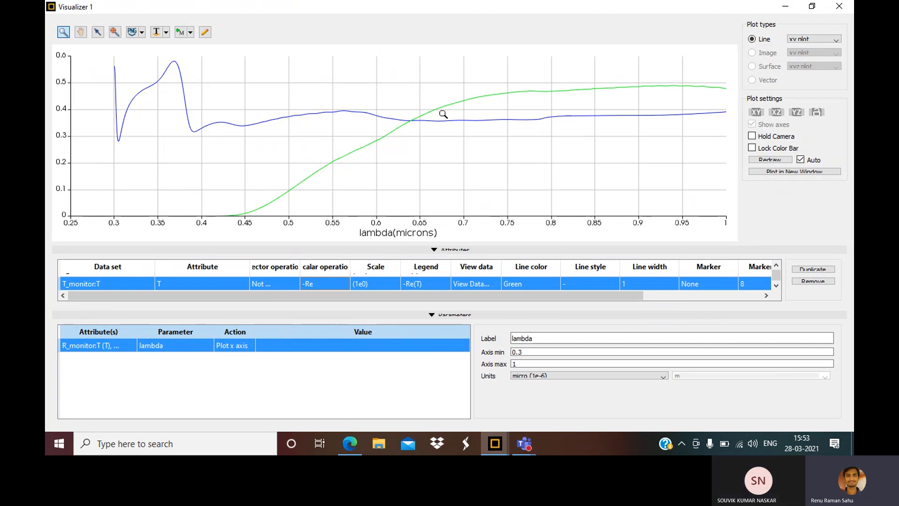
- Examine the image, text and MATLAB export options for the spectra, and close the plot window
{"action": "mouse_move", "coordinate": [483, 97]}
{"action": "left_click", "coordinate": [140, 32]}
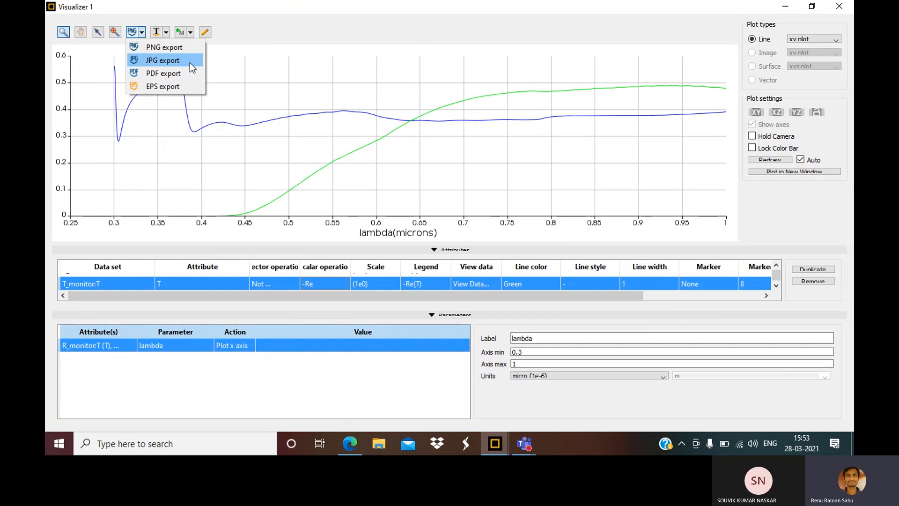
{"action": "left_click", "coordinate": [164, 34]}
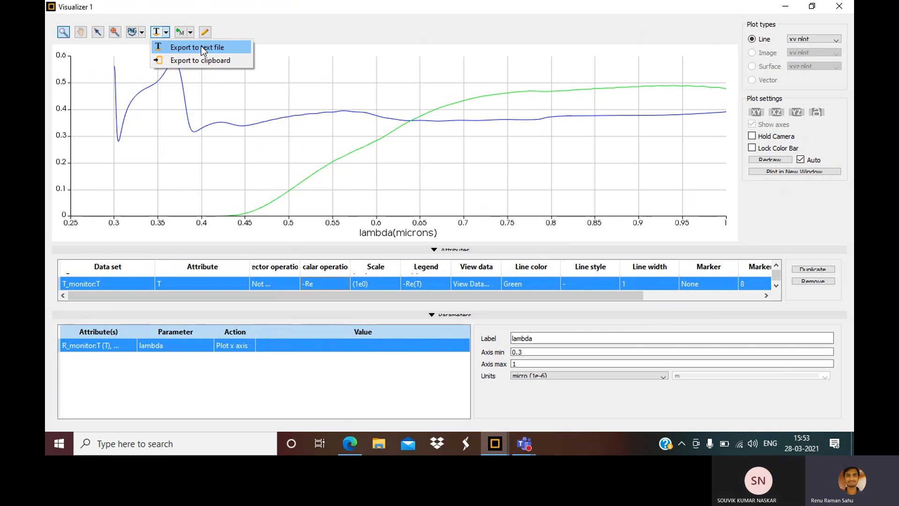
{"action": "left_click", "coordinate": [190, 32]}
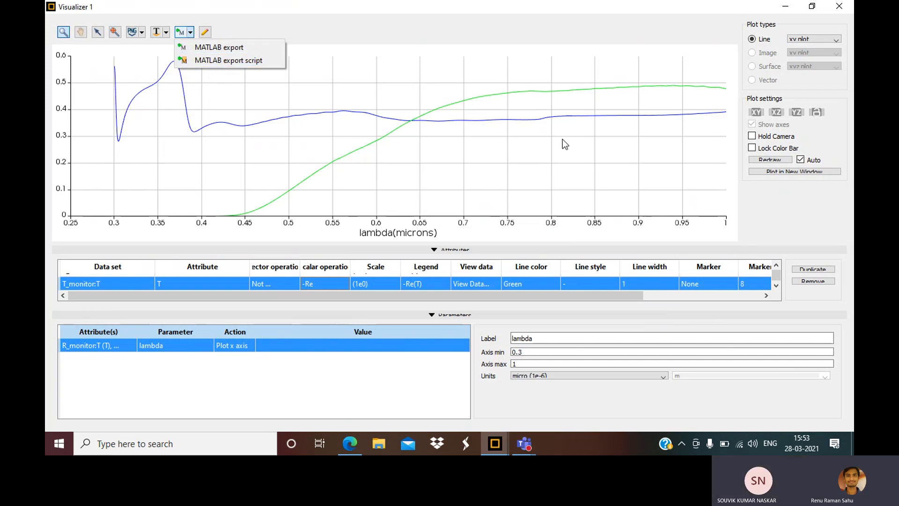
{"action": "left_click", "coordinate": [692, 24]}
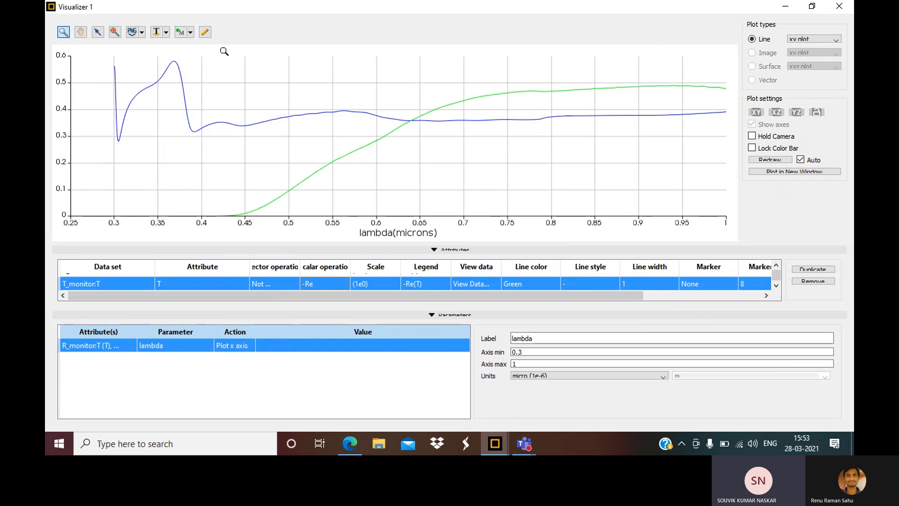
{"action": "left_click", "coordinate": [190, 34]}
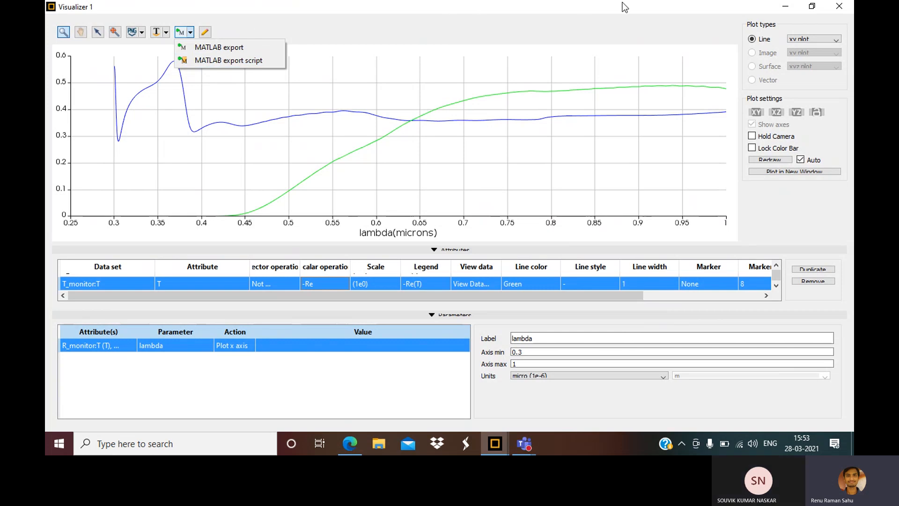
{"action": "left_click", "coordinate": [841, 9]}
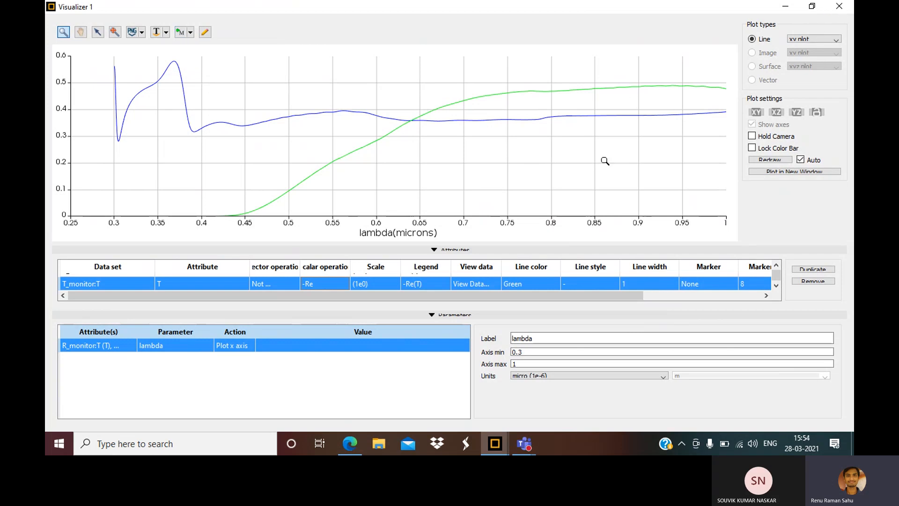
{"action": "left_click", "coordinate": [834, 8]}
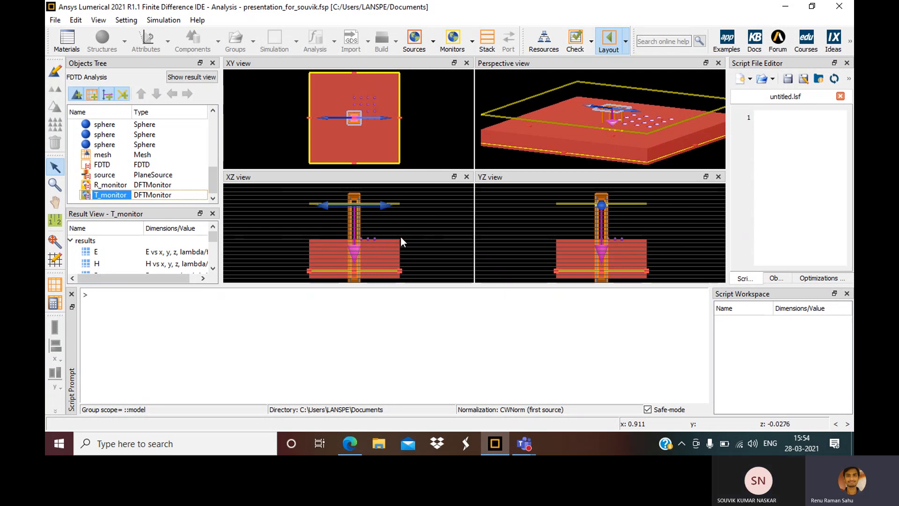
- Visualize the E result of R_monitor briefly and close its plot
{"action": "left_click", "coordinate": [111, 186]}
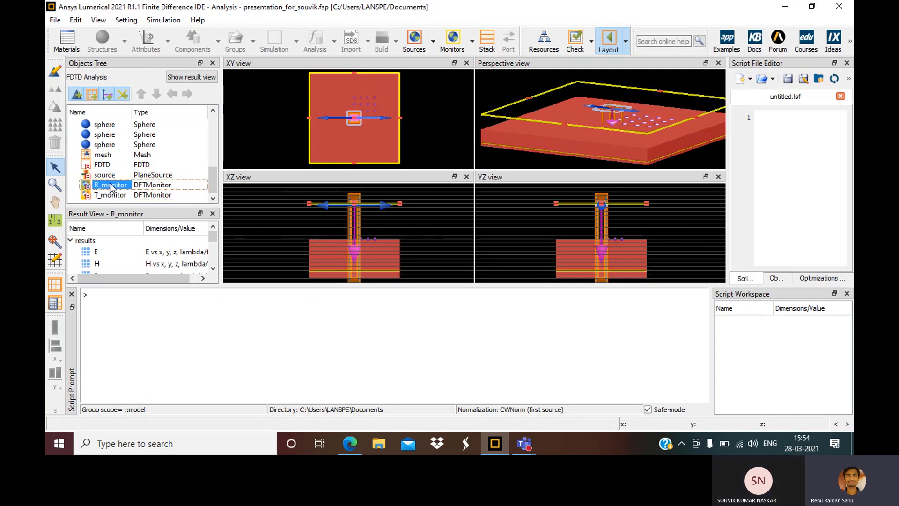
{"action": "right_click", "coordinate": [111, 186]}
{"action": "mouse_move", "coordinate": [156, 209]}
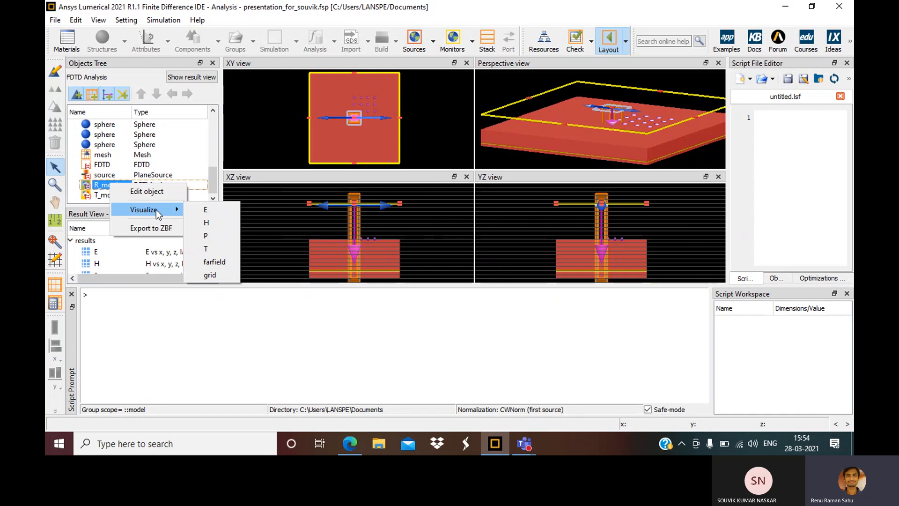
{"action": "left_click", "coordinate": [206, 212]}
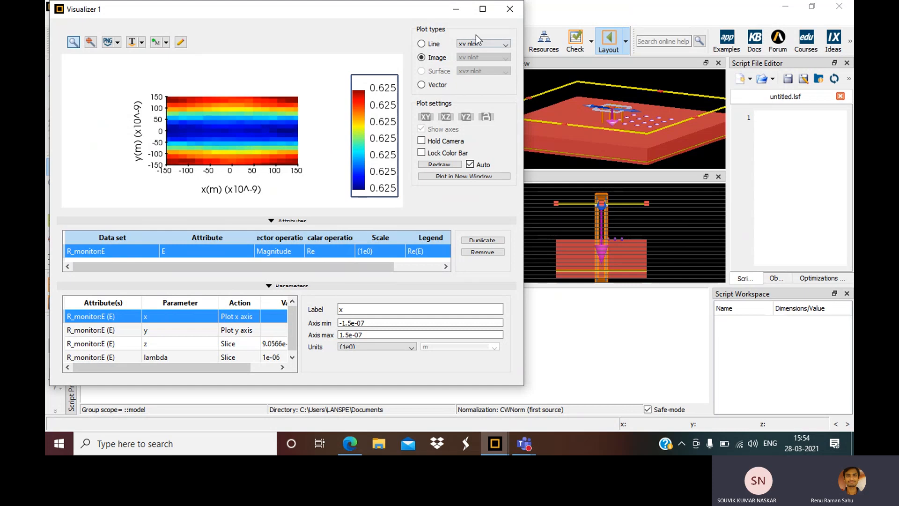
{"action": "left_click", "coordinate": [509, 9]}
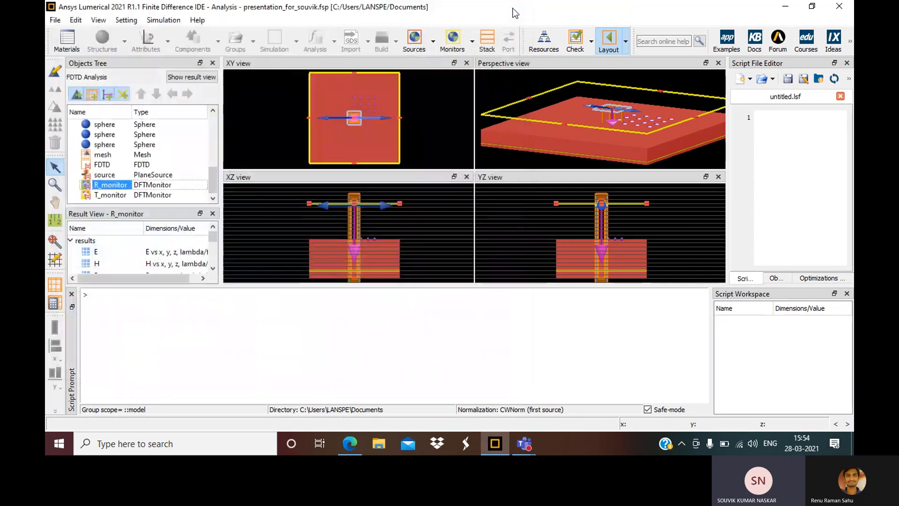
- Visualize the E result of R_monitor again and move the plot window clear of the objects tree
{"action": "right_click", "coordinate": [109, 188]}
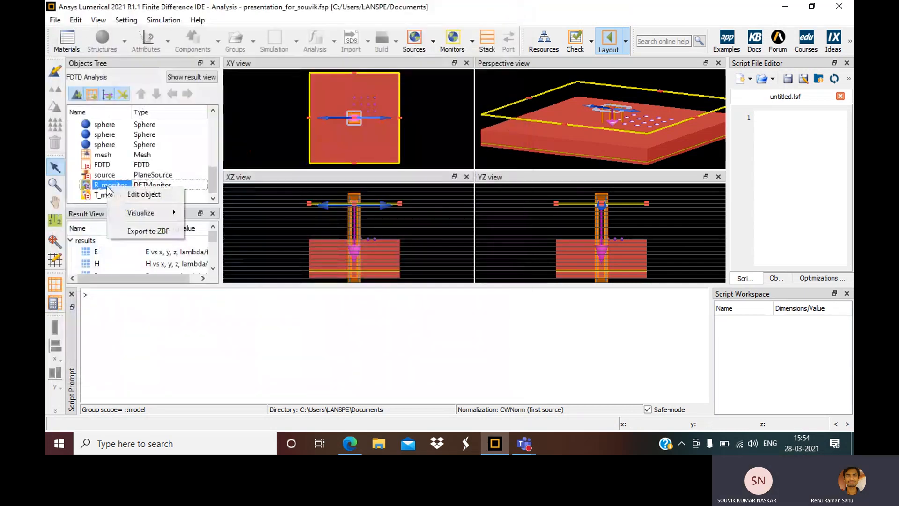
{"action": "mouse_move", "coordinate": [175, 214]}
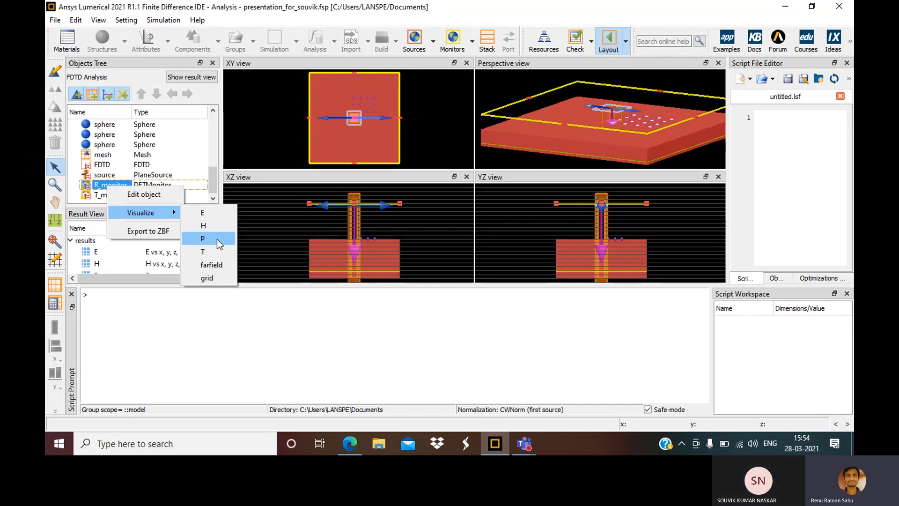
{"action": "left_click", "coordinate": [203, 213]}
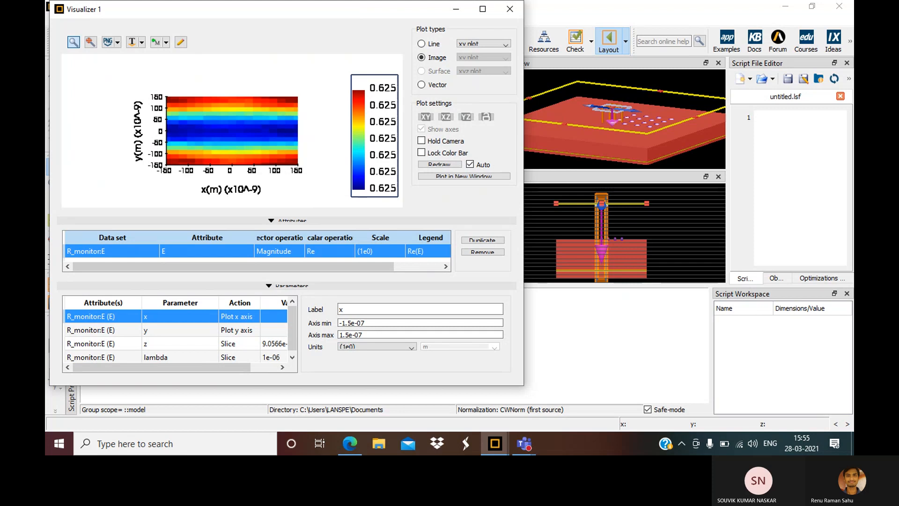
{"action": "left_click_drag", "start_coordinate": [351, 13], "coordinate": [735, 49]}
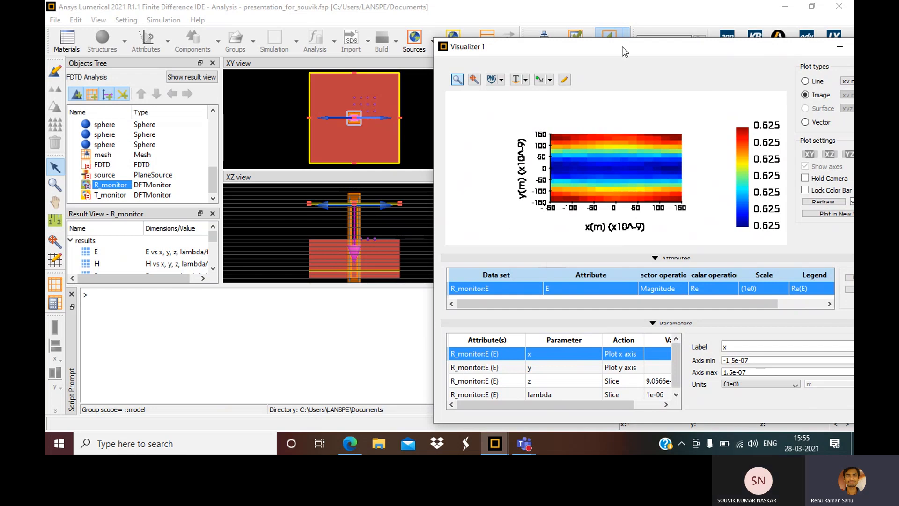
{"action": "left_click_drag", "start_coordinate": [624, 51], "coordinate": [561, 29]}
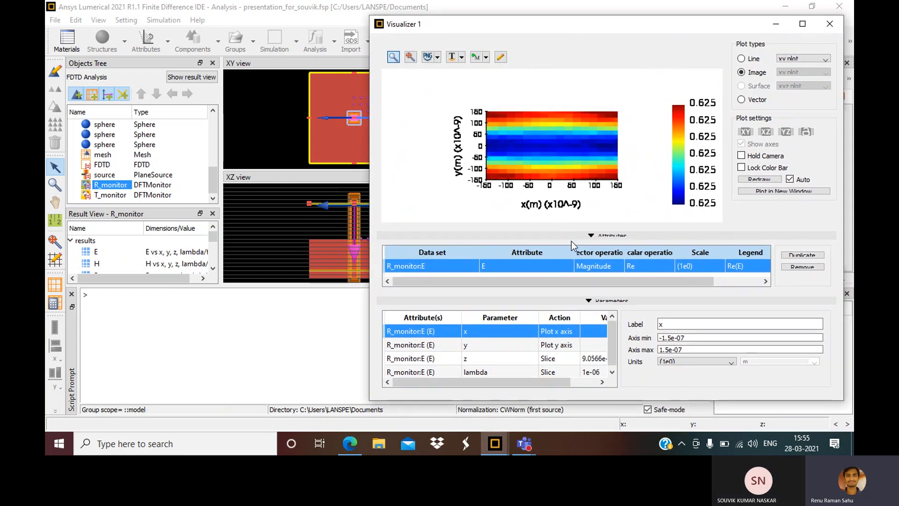
- Set the lambda slice of the R_monitor E plot to index 101 (6.81384e-07), view the field map, and close the plot
{"action": "left_click", "coordinate": [477, 373]}
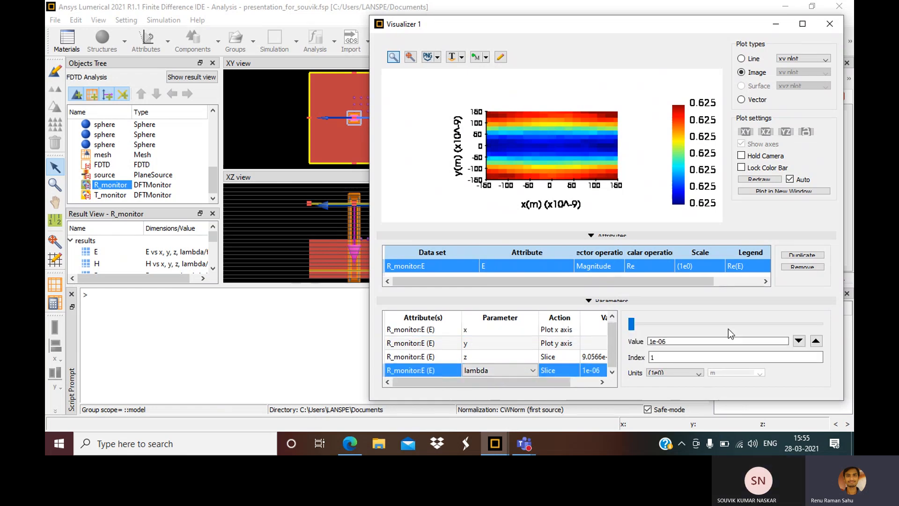
{"action": "left_click_drag", "start_coordinate": [631, 326], "coordinate": [669, 325]}
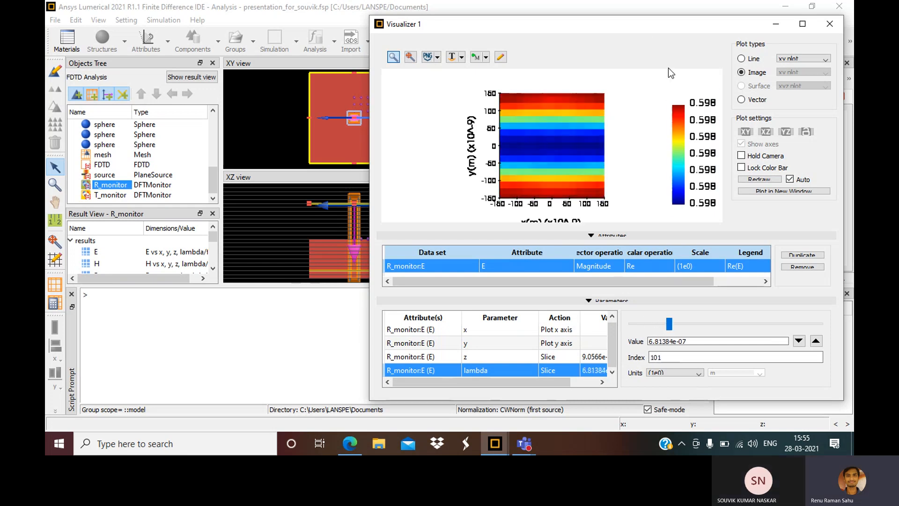
{"action": "left_click_drag", "start_coordinate": [640, 28], "coordinate": [684, 84]}
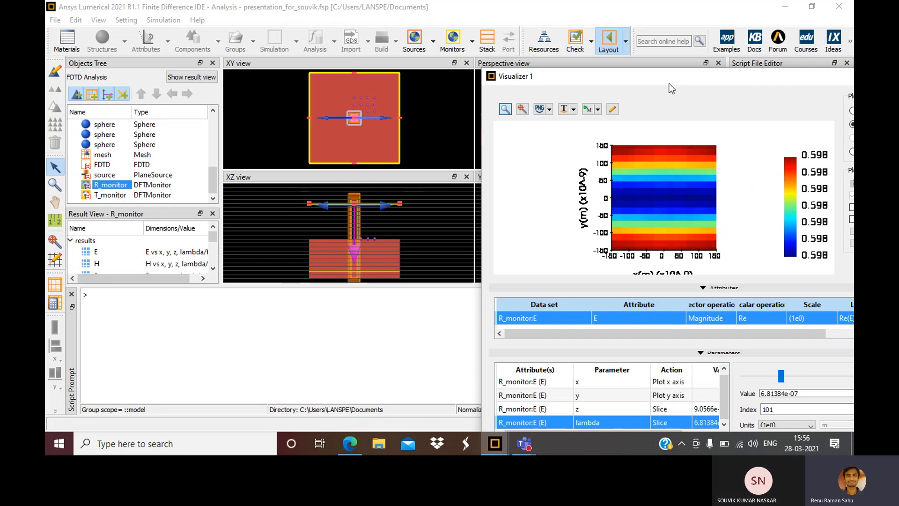
{"action": "left_click_drag", "start_coordinate": [667, 83], "coordinate": [515, 67]}
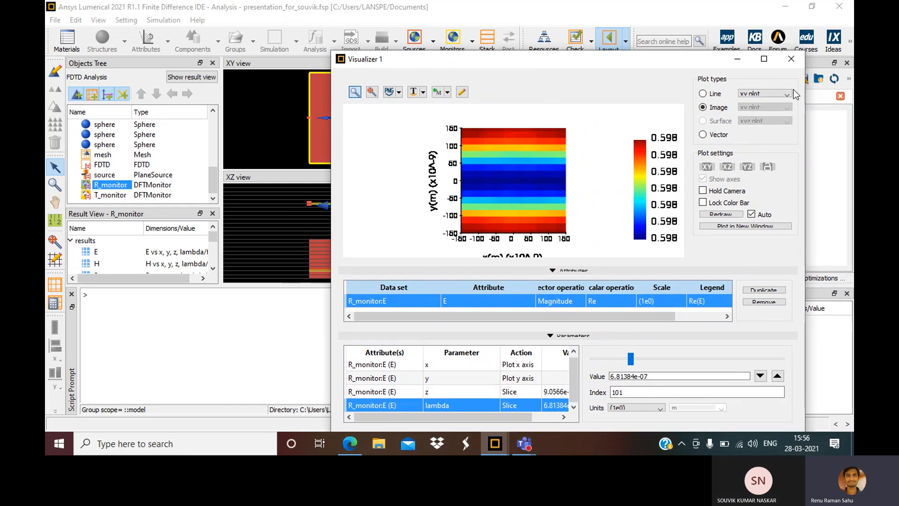
{"action": "left_click", "coordinate": [792, 62]}
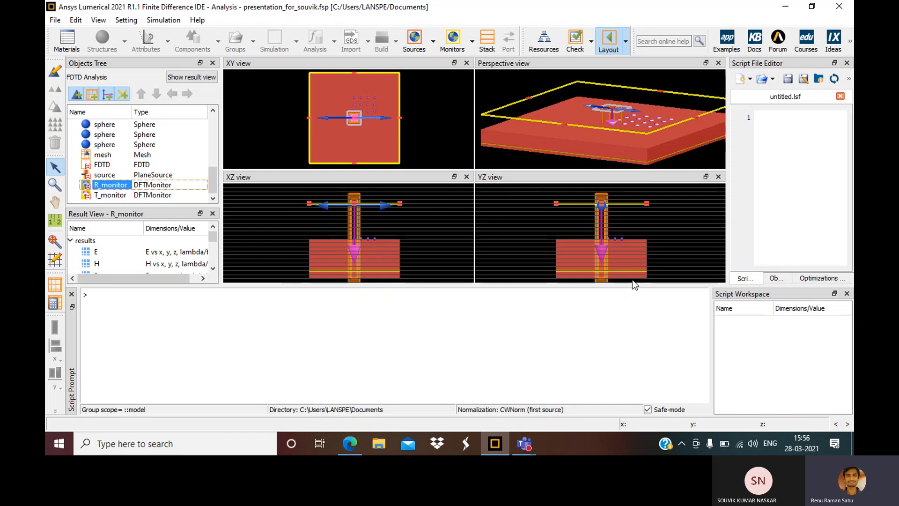
- Switch to the Microsoft Teams meeting and stop its recording
{"action": "left_click", "coordinate": [524, 444]}
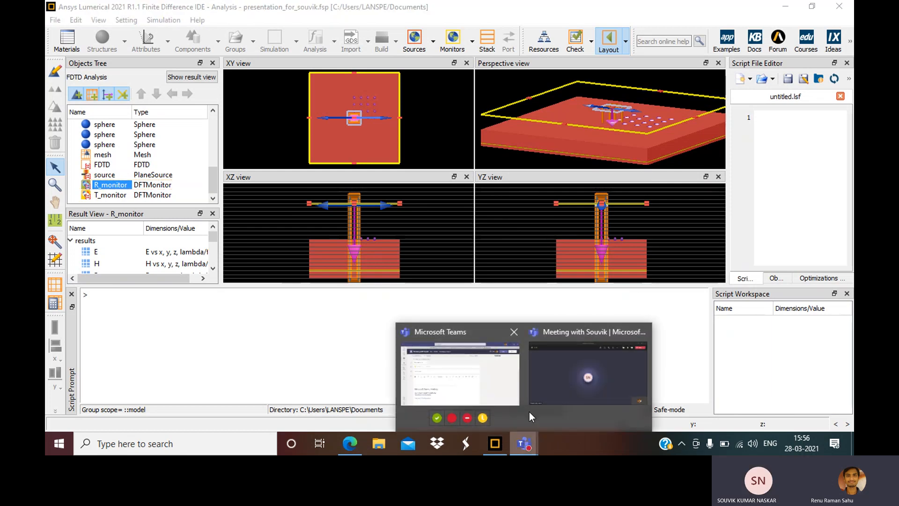
{"action": "left_click", "coordinate": [565, 372]}
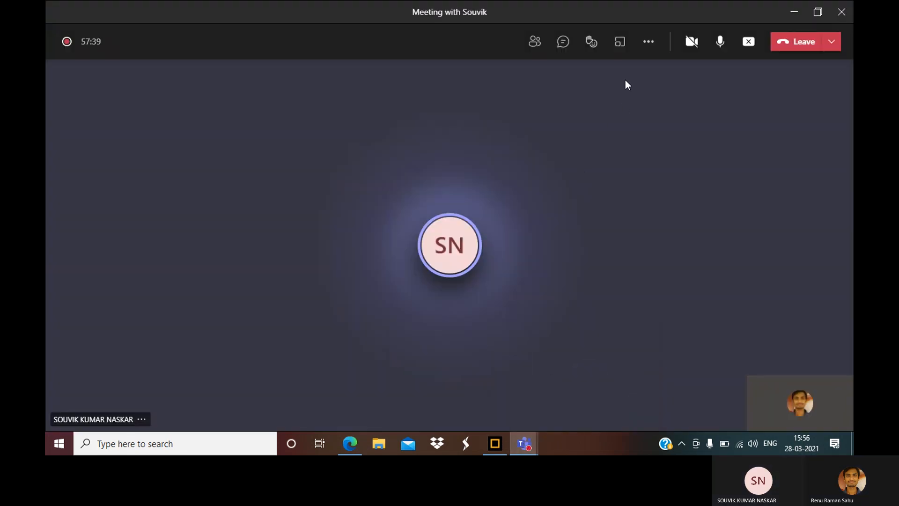
{"action": "left_click", "coordinate": [648, 44]}
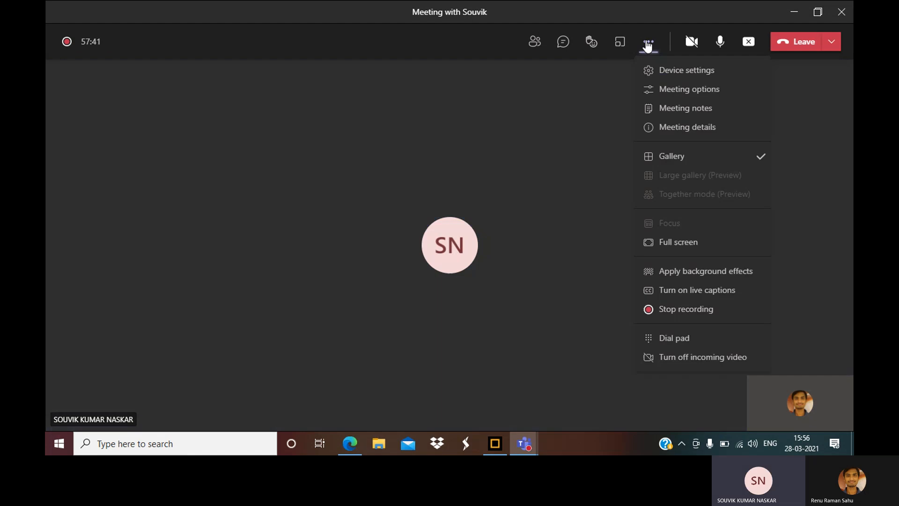
{"action": "left_click", "coordinate": [650, 309]}
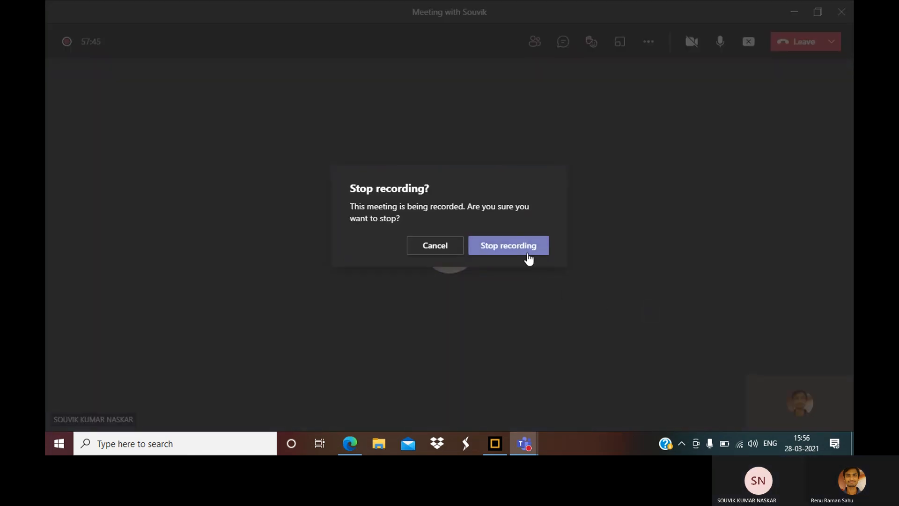